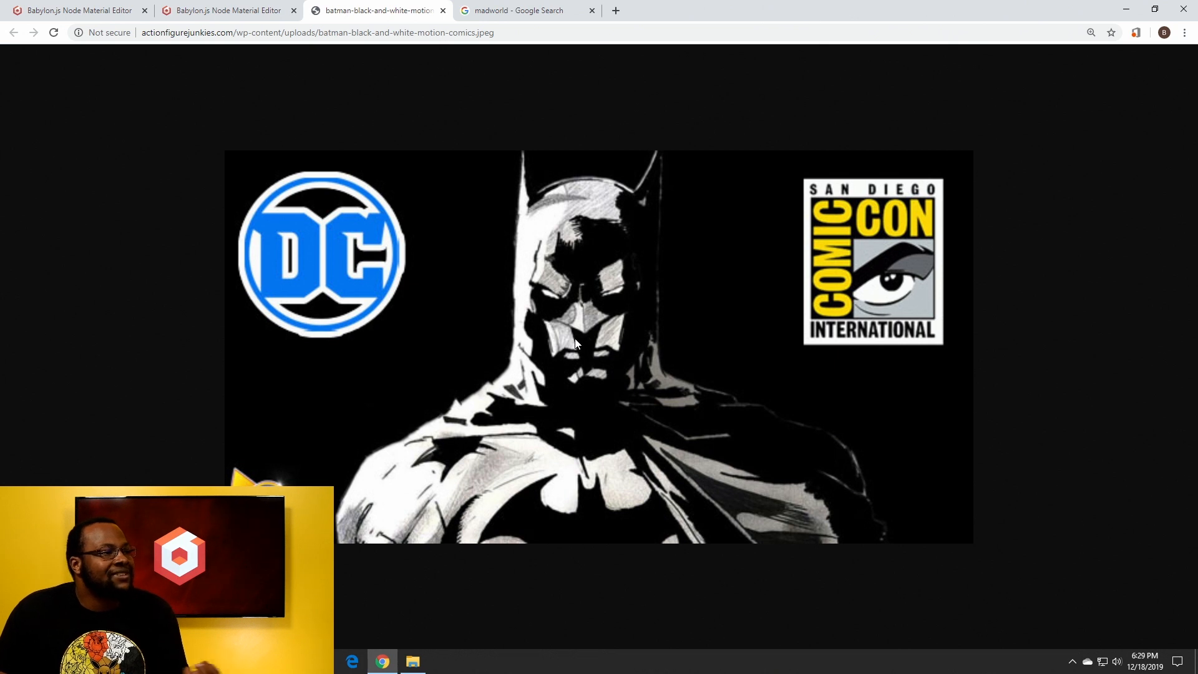
# Switch to the finished comic-style jet material and examine its black, white and striped shading in the preview from several angles
pyautogui.click(226, 14)
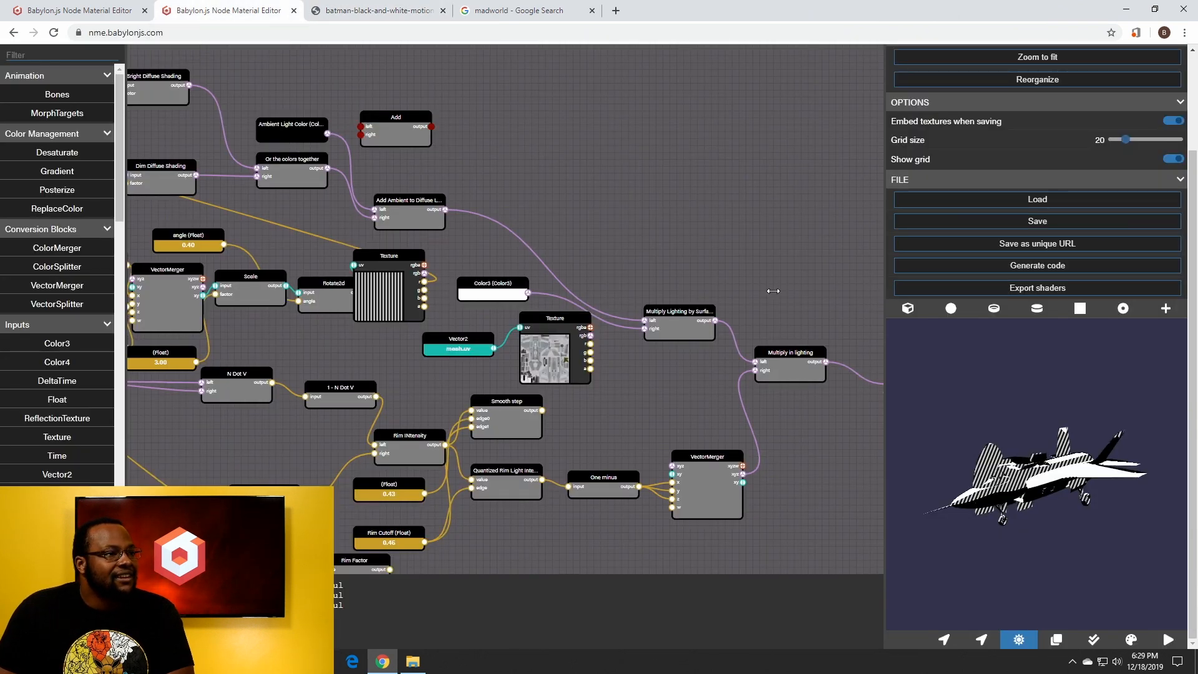
pyautogui.moveTo(998, 393); pyautogui.dragTo(1059, 483)
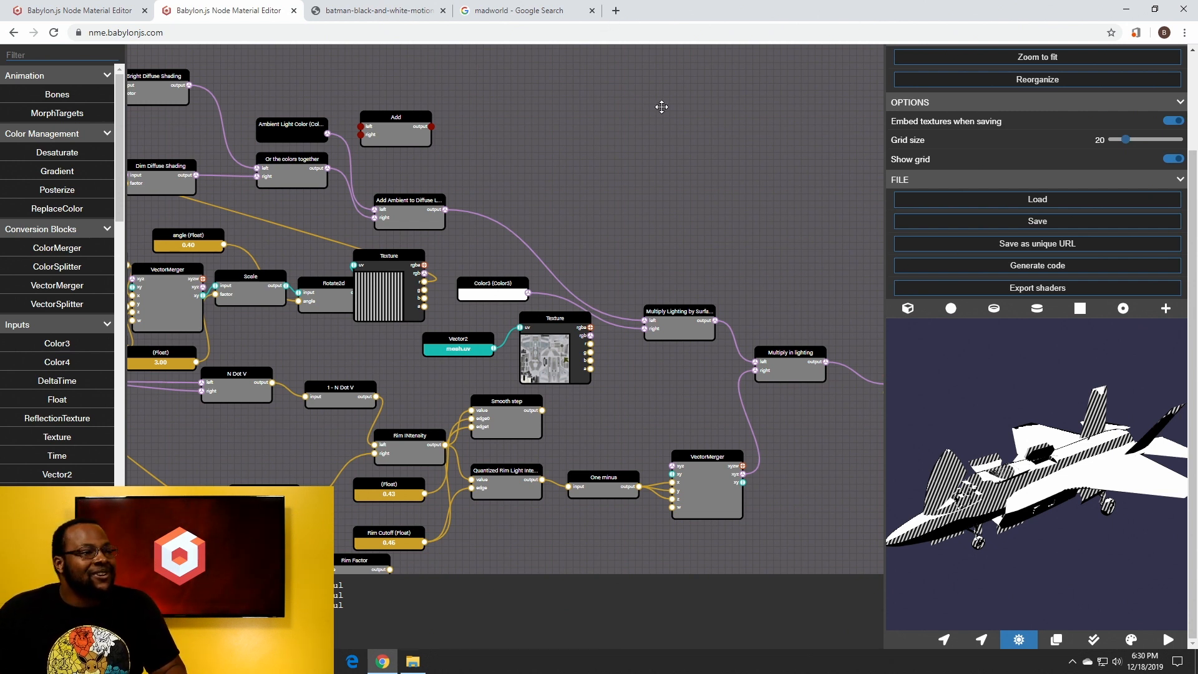
pyautogui.moveTo(952, 456); pyautogui.dragTo(616, 433)
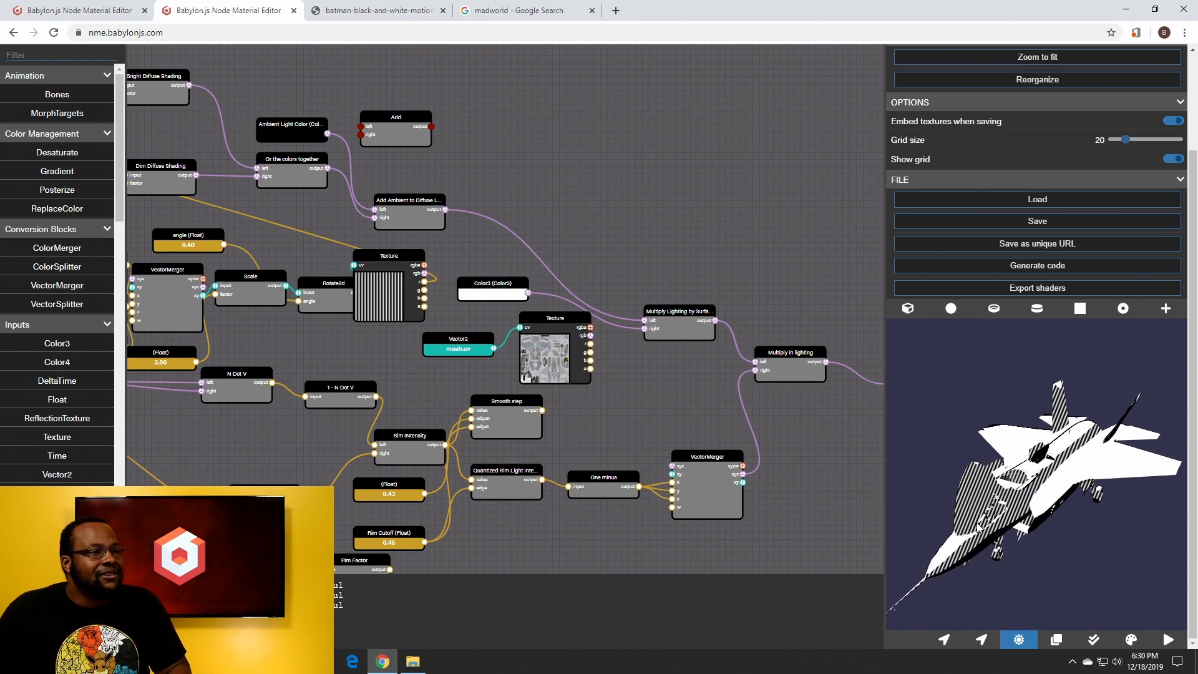
pyautogui.click(374, 304)
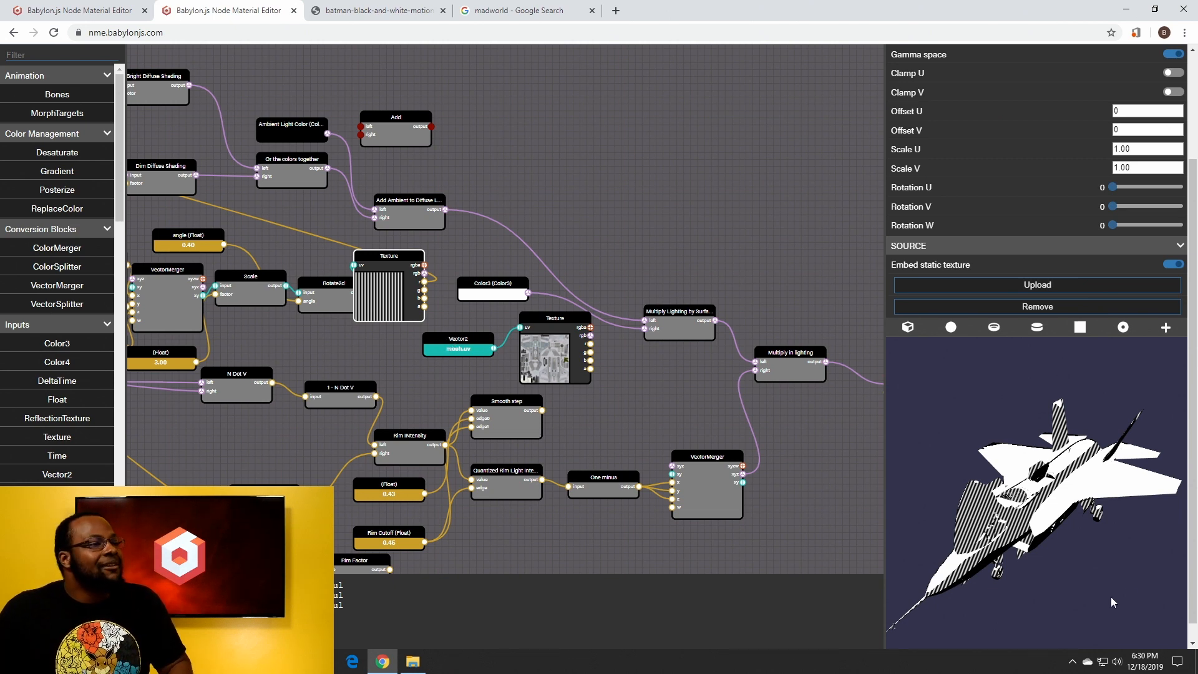
pyautogui.moveTo(1142, 534)
pyautogui.mouseDown()
pyautogui.moveTo(1128, 507)
pyautogui.moveTo(1113, 516)
pyautogui.moveTo(1122, 533)
pyautogui.moveTo(1069, 537)
pyautogui.moveTo(1173, 535)
pyautogui.moveTo(1148, 513)
pyautogui.moveTo(1134, 525)
pyautogui.mouseUp()
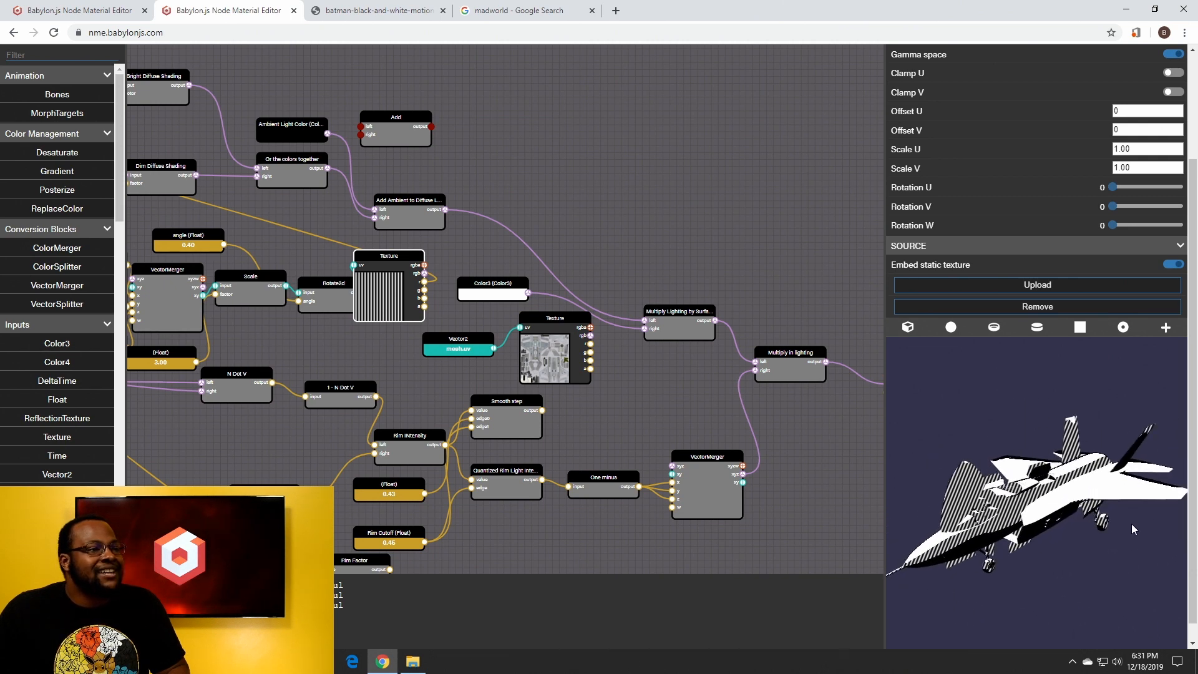
# Open the green cel-shading material graph and examine its specular highlight on the preview sphere from several angles
pyautogui.click(71, 9)
pyautogui.scroll(-2, 955, 488)
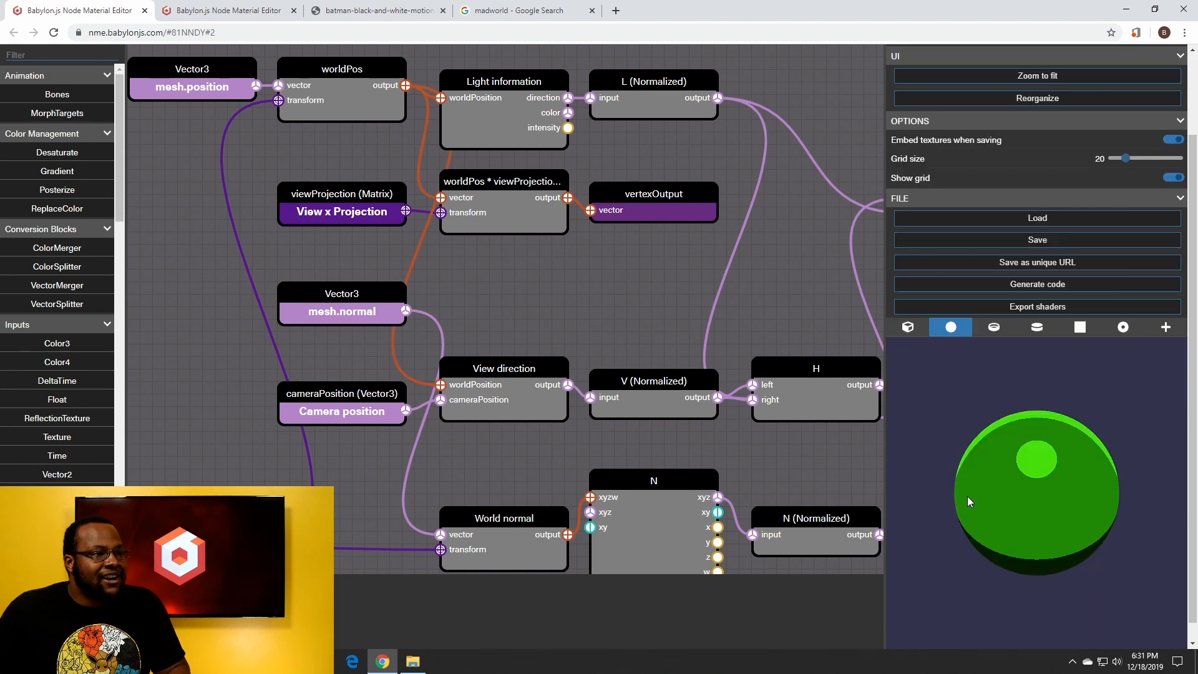
pyautogui.moveTo(976, 453)
pyautogui.mouseDown()
pyautogui.moveTo(1018, 517)
pyautogui.moveTo(1006, 369)
pyautogui.moveTo(995, 464)
pyautogui.mouseUp()
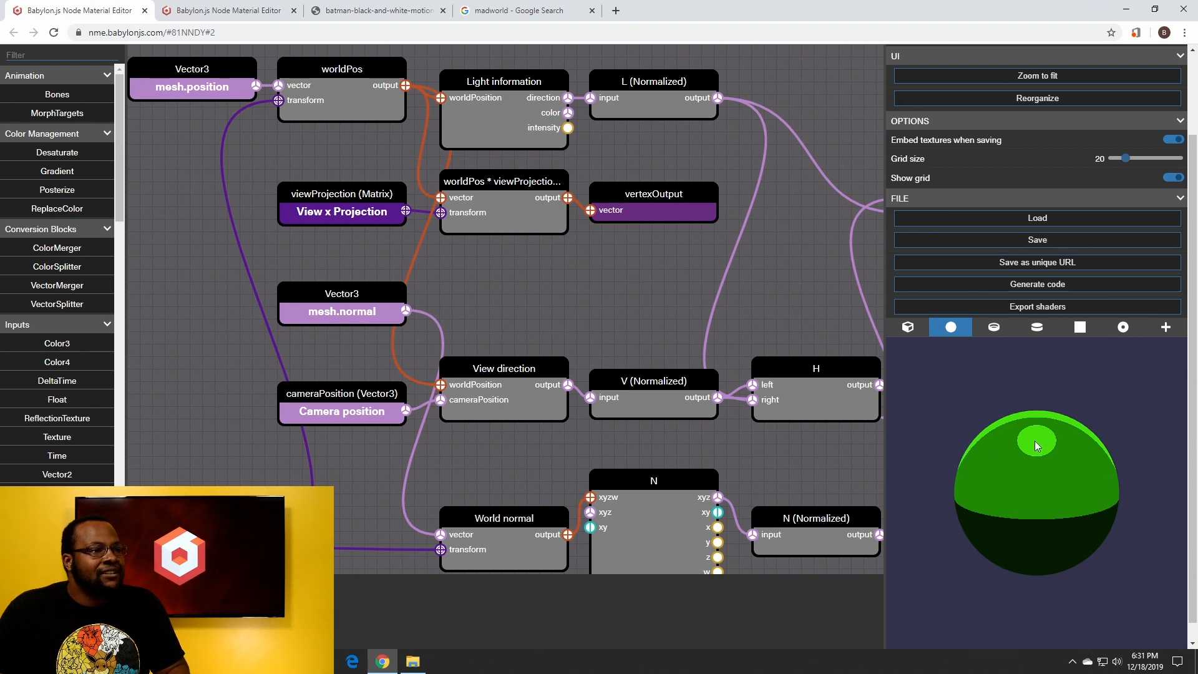
pyautogui.moveTo(1035, 441); pyautogui.dragTo(1001, 454)
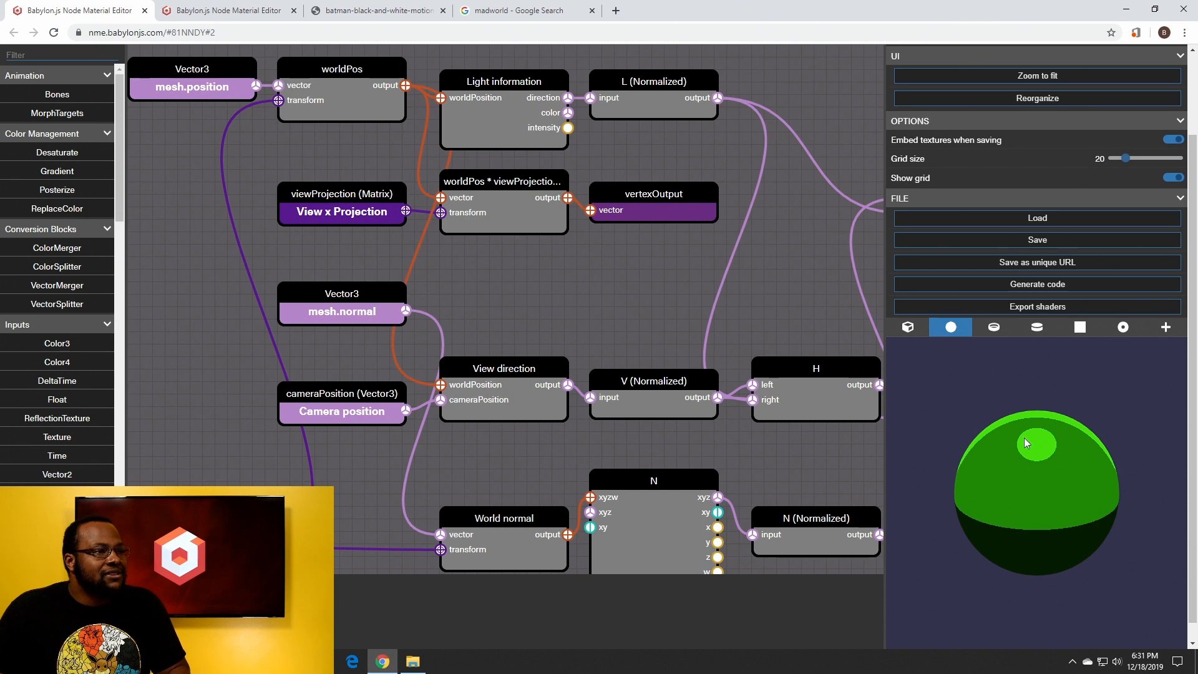
# Isolate the specular highlight by connecting Calculate Specular Light to fragmentOutput's rgb, and restore the Multiply Lighting by Color connection
pyautogui.moveTo(770, 307); pyautogui.dragTo(347, 326)
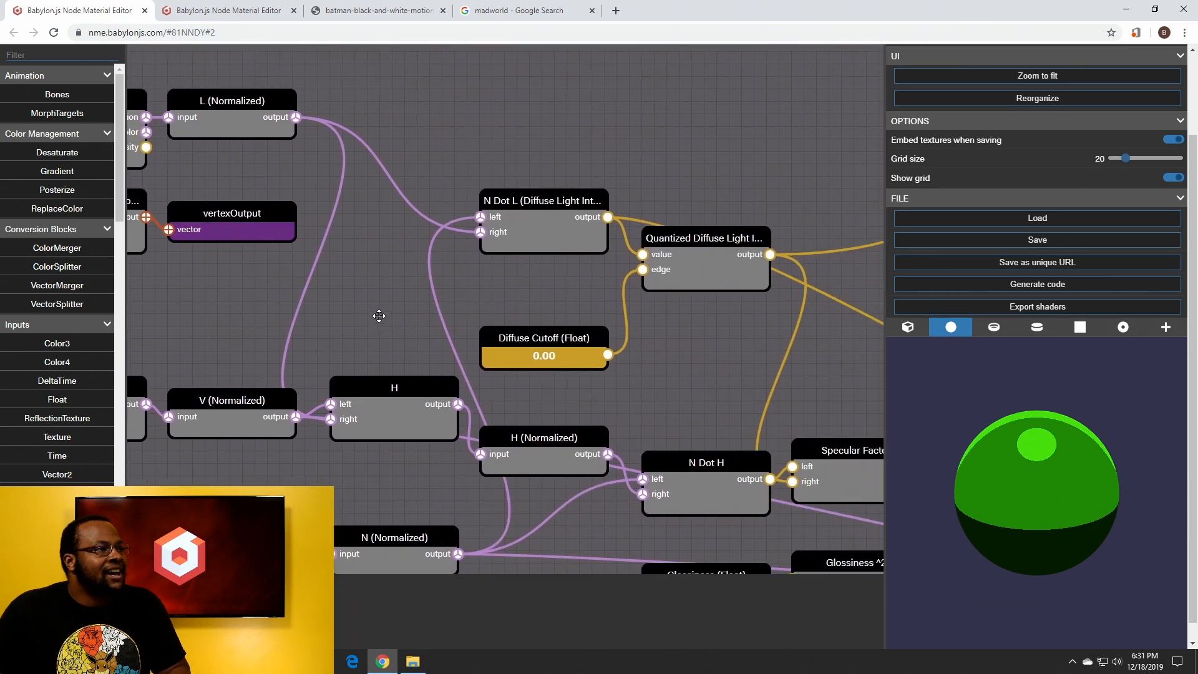
pyautogui.moveTo(620, 375); pyautogui.dragTo(497, 307)
pyautogui.scroll(-4, 604, 325)
pyautogui.moveTo(722, 332); pyautogui.dragTo(313, 302)
pyautogui.scroll(4, 619, 333)
pyautogui.moveTo(735, 342); pyautogui.dragTo(856, 416)
pyautogui.scroll(-1, 583, 366)
pyautogui.scroll(-4, 590, 374)
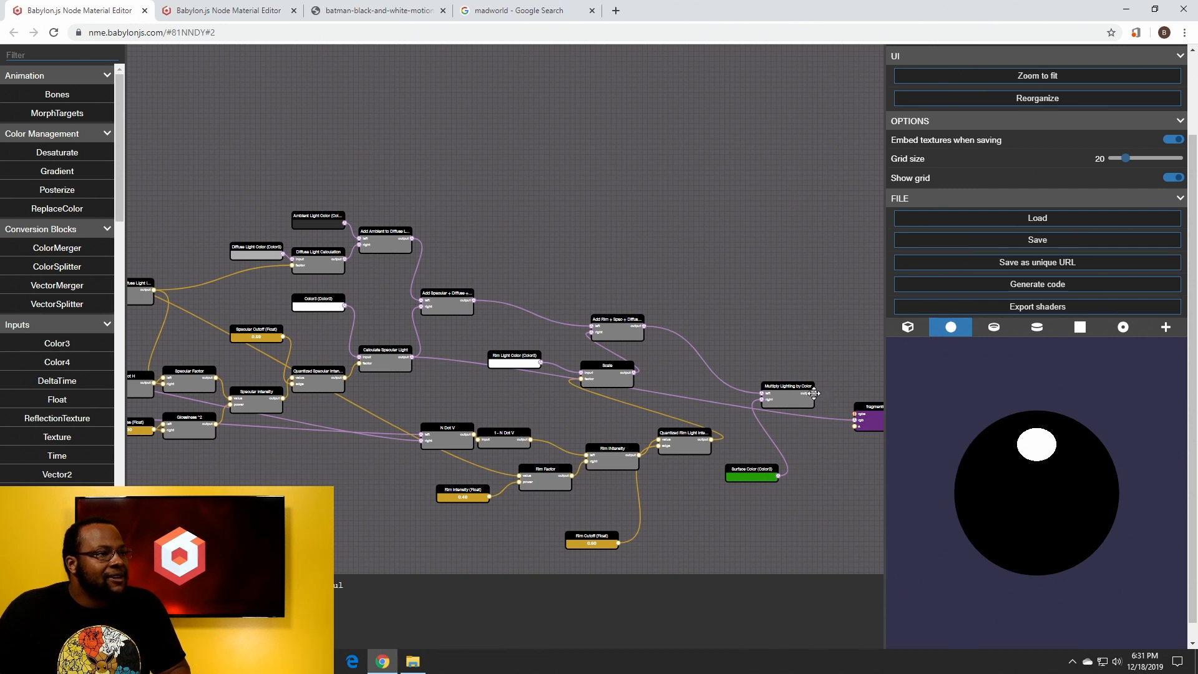
pyautogui.moveTo(814, 393); pyautogui.dragTo(855, 415)
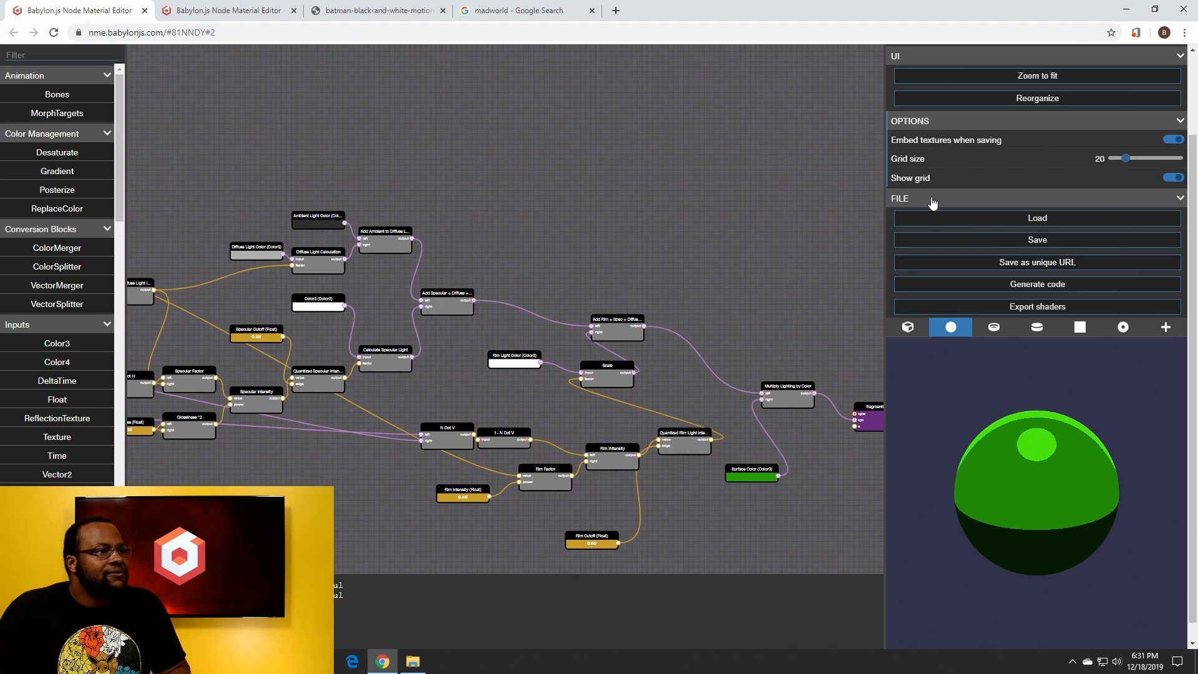
# Reorganize the whole node graph automatically and nudge the Calculate Specular Light node
pyautogui.click(1005, 100)
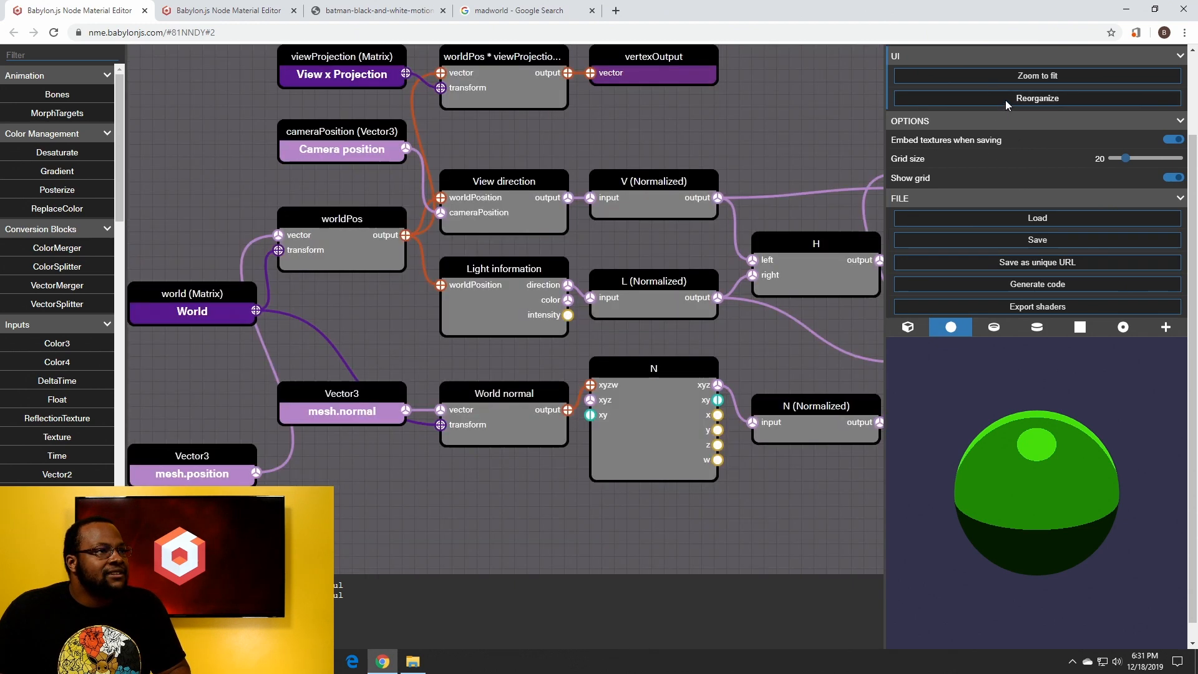
pyautogui.moveTo(662, 161); pyautogui.dragTo(50, 400)
pyautogui.scroll(-4, 362, 323)
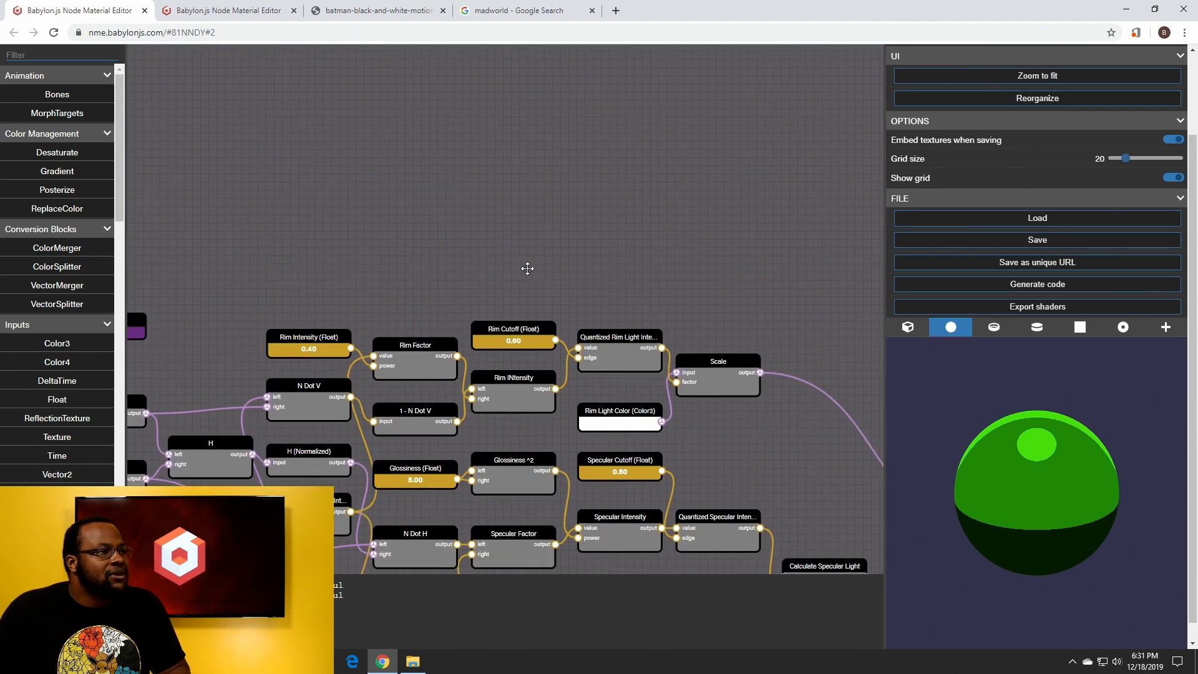
pyautogui.moveTo(528, 266); pyautogui.dragTo(348, 110)
pyautogui.moveTo(603, 298); pyautogui.dragTo(554, 243)
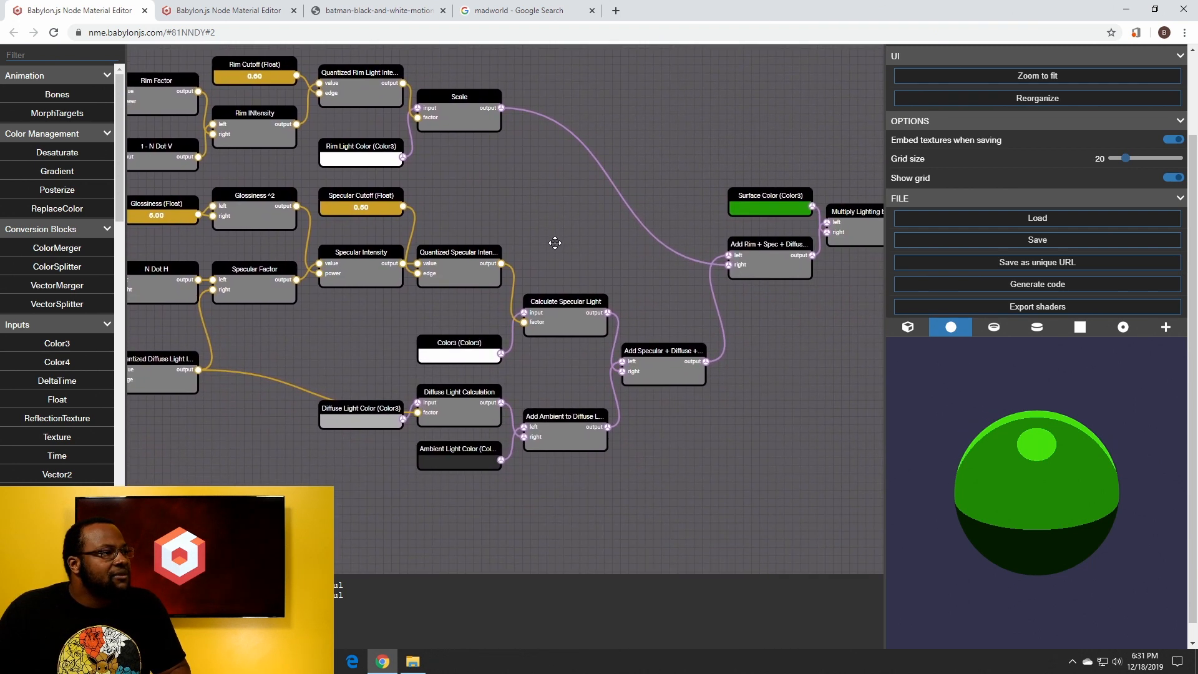
pyautogui.moveTo(572, 320); pyautogui.dragTo(571, 320)
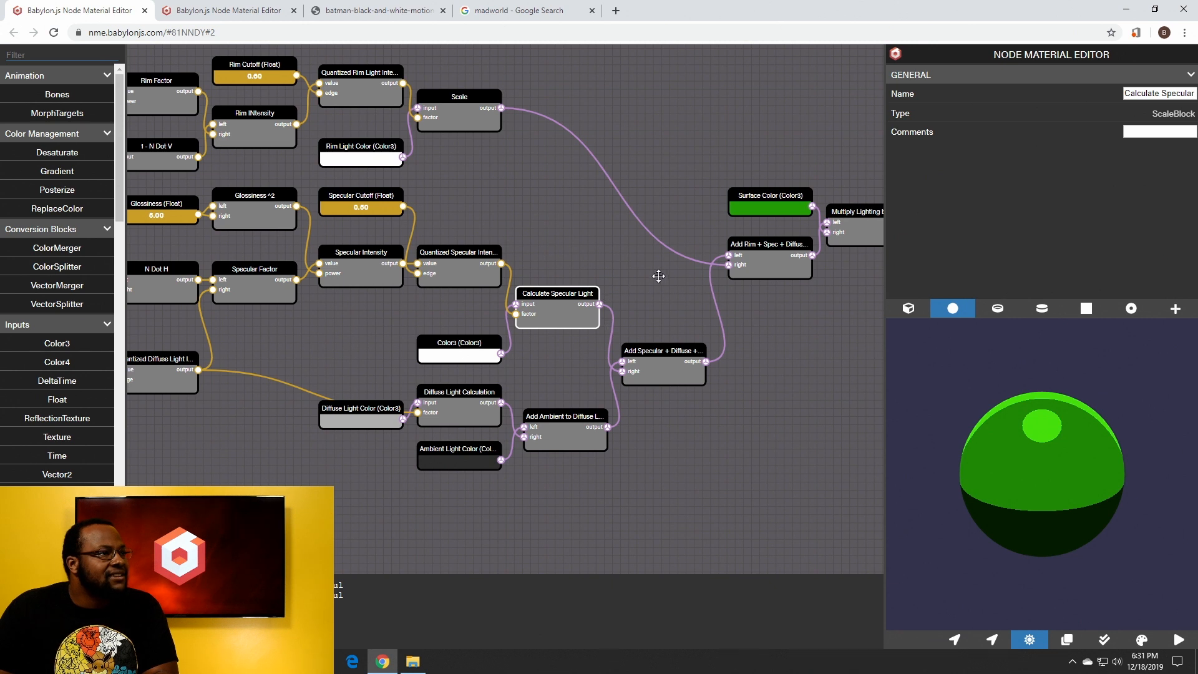
# Delete the Calculate Specular Light node after isolating its output on fragmentOutput's rgb, and reconnect Multiply Lighting by Color to rgb
pyautogui.moveTo(657, 274); pyautogui.dragTo(375, 298)
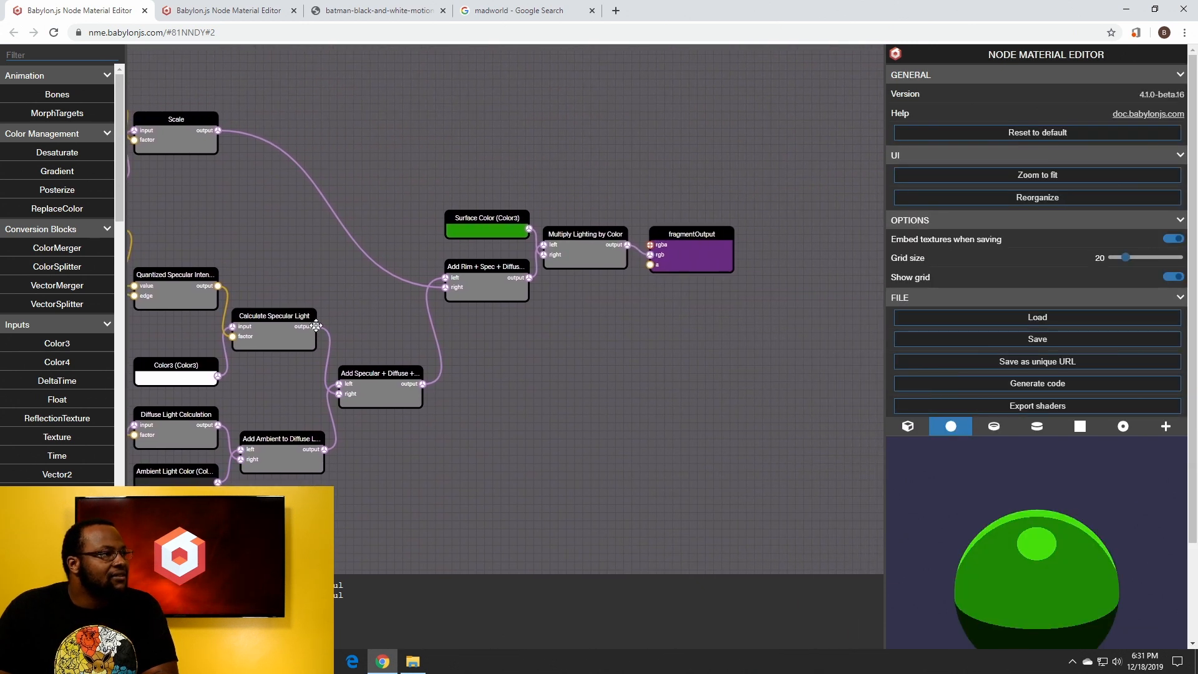
pyautogui.moveTo(317, 326); pyautogui.dragTo(650, 254)
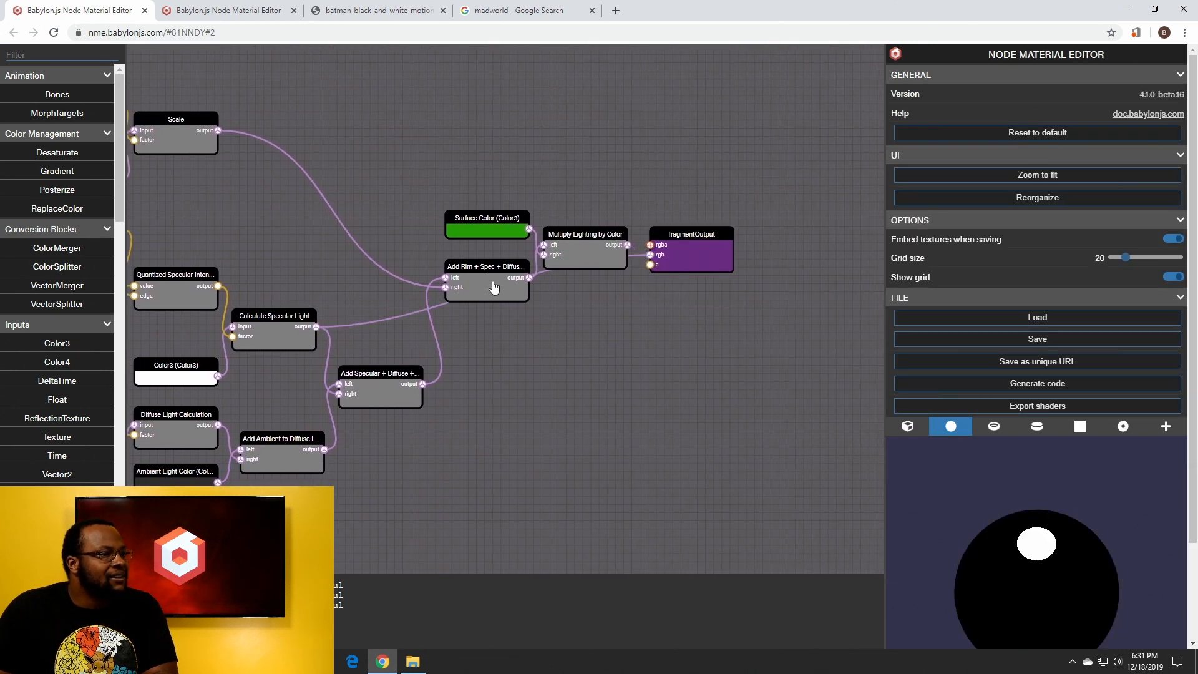
pyautogui.click(288, 324)
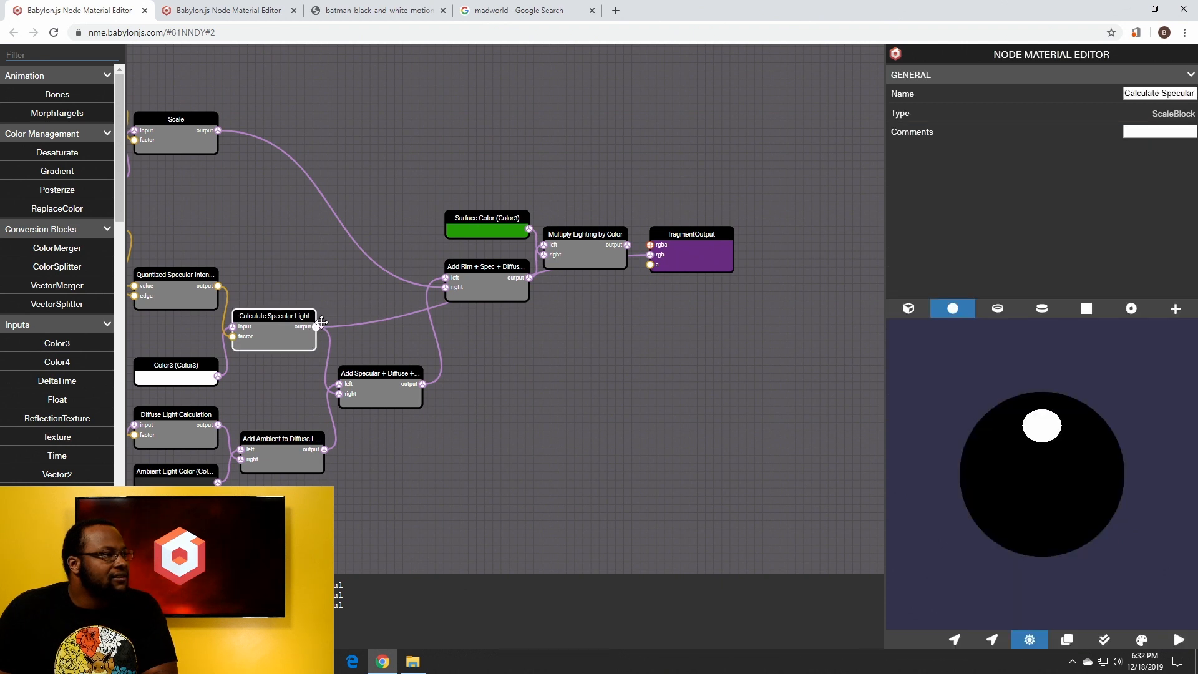
pyautogui.press('Delete')
pyautogui.moveTo(629, 244); pyautogui.dragTo(650, 255)
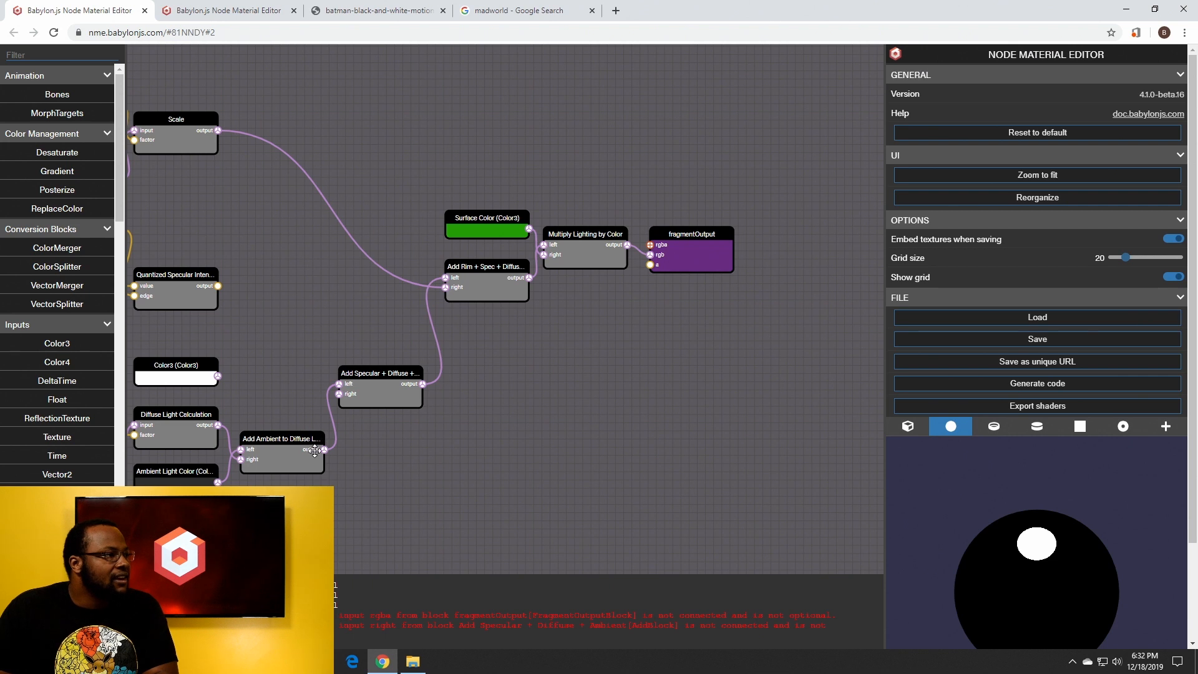
# Delete the Add Specular + Diffuse + Ambient node and connect Add Ambient to Diffuse Light's output to the left input of Add Rim + Spec + Diffuse
pyautogui.click(372, 392)
pyautogui.press('Delete')
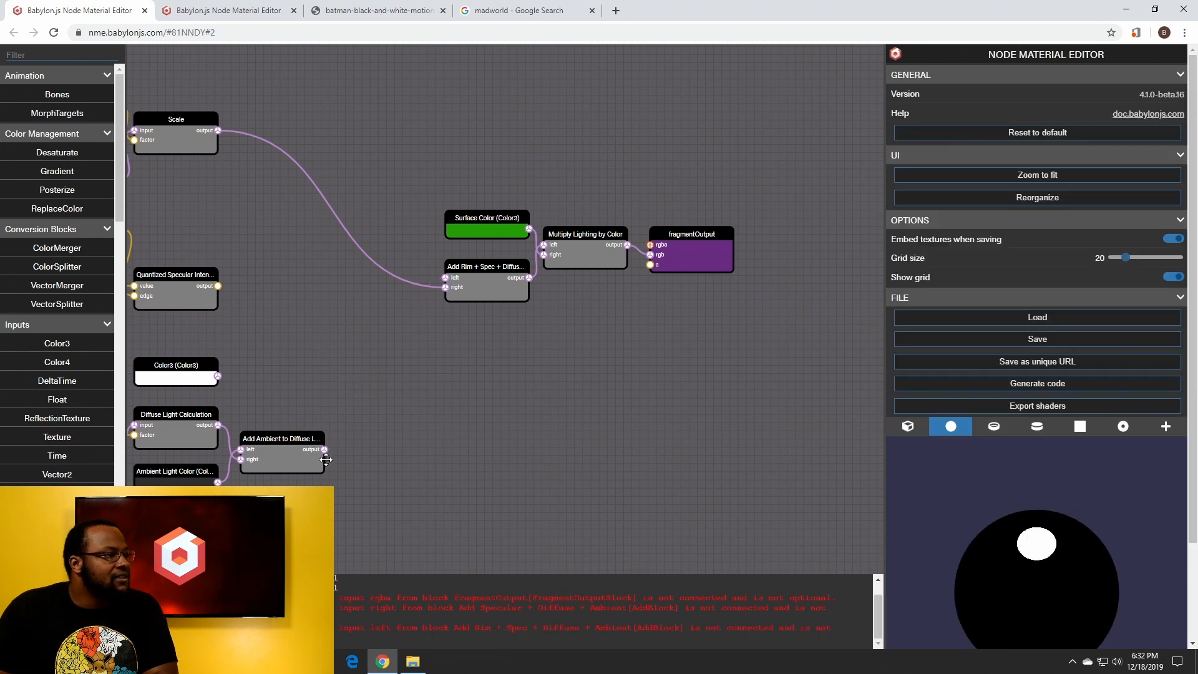
pyautogui.moveTo(325, 450); pyautogui.dragTo(444, 277)
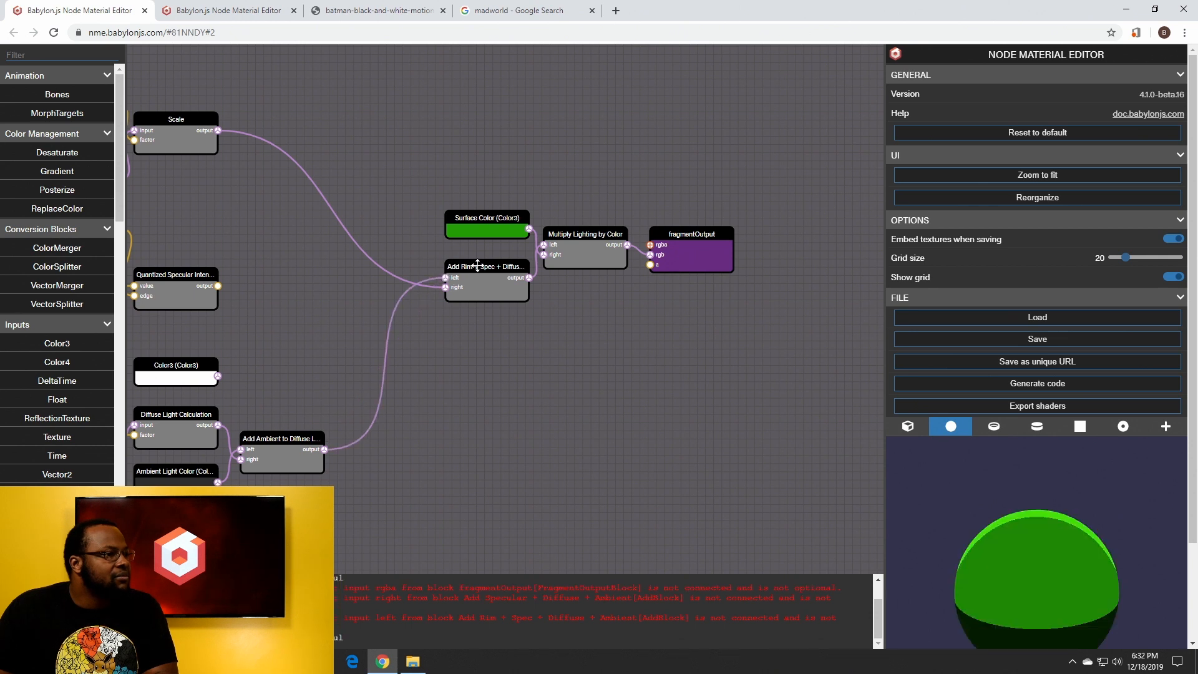
pyautogui.scroll(-2, 1092, 548)
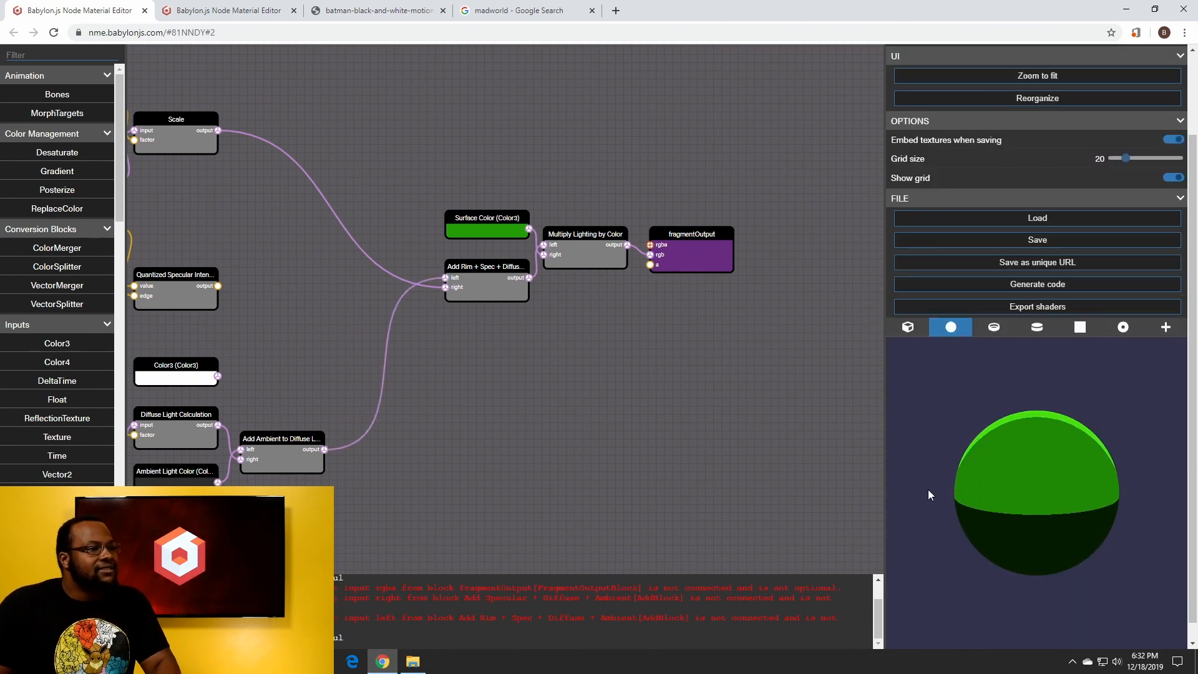
# Set the Surface Color input to white, RGB 255, 255, 255
pyautogui.click(479, 235)
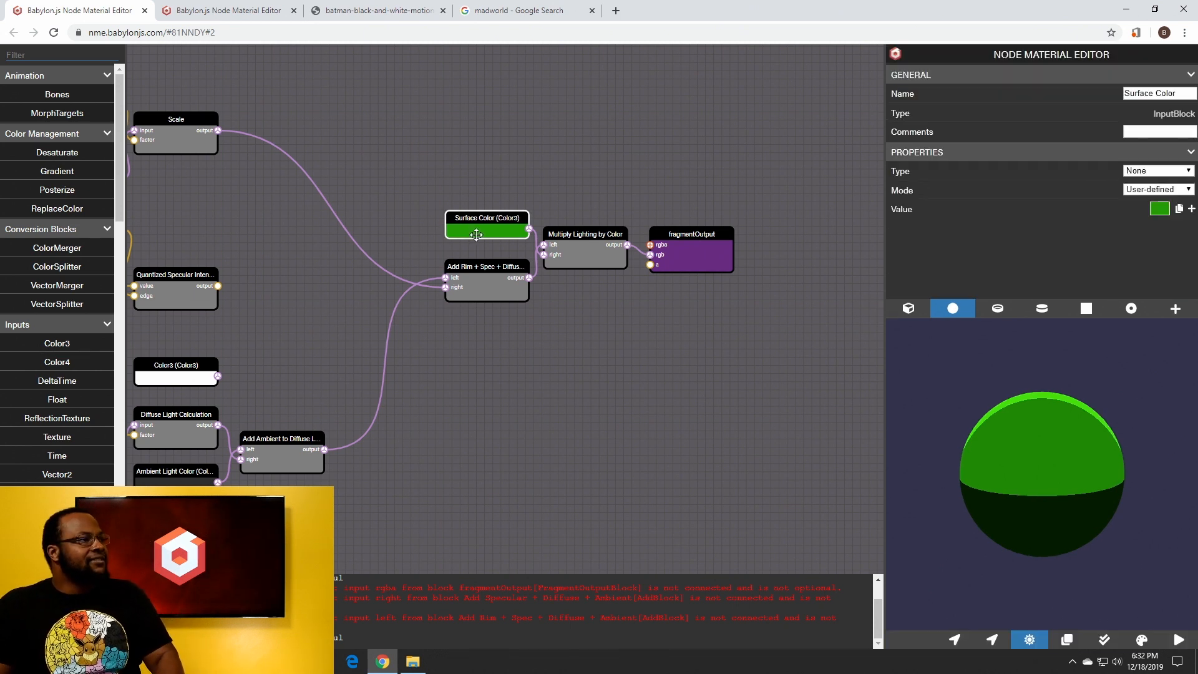
pyautogui.click(1159, 208)
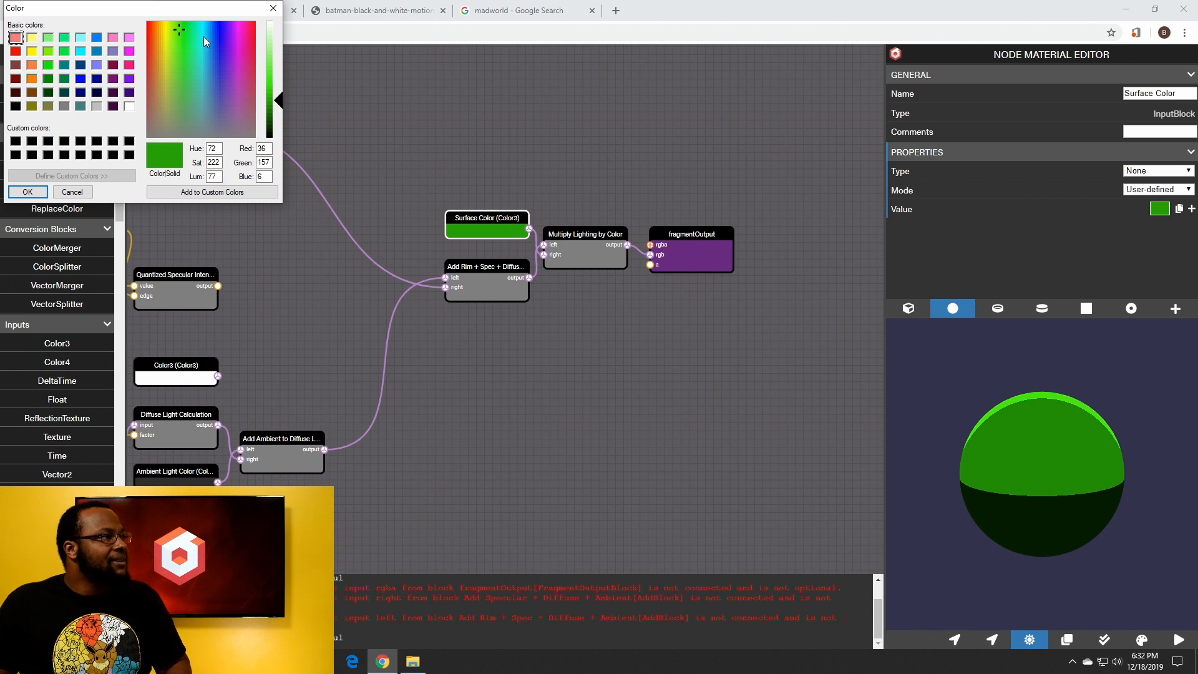
pyautogui.moveTo(268, 40); pyautogui.dragTo(269, 18)
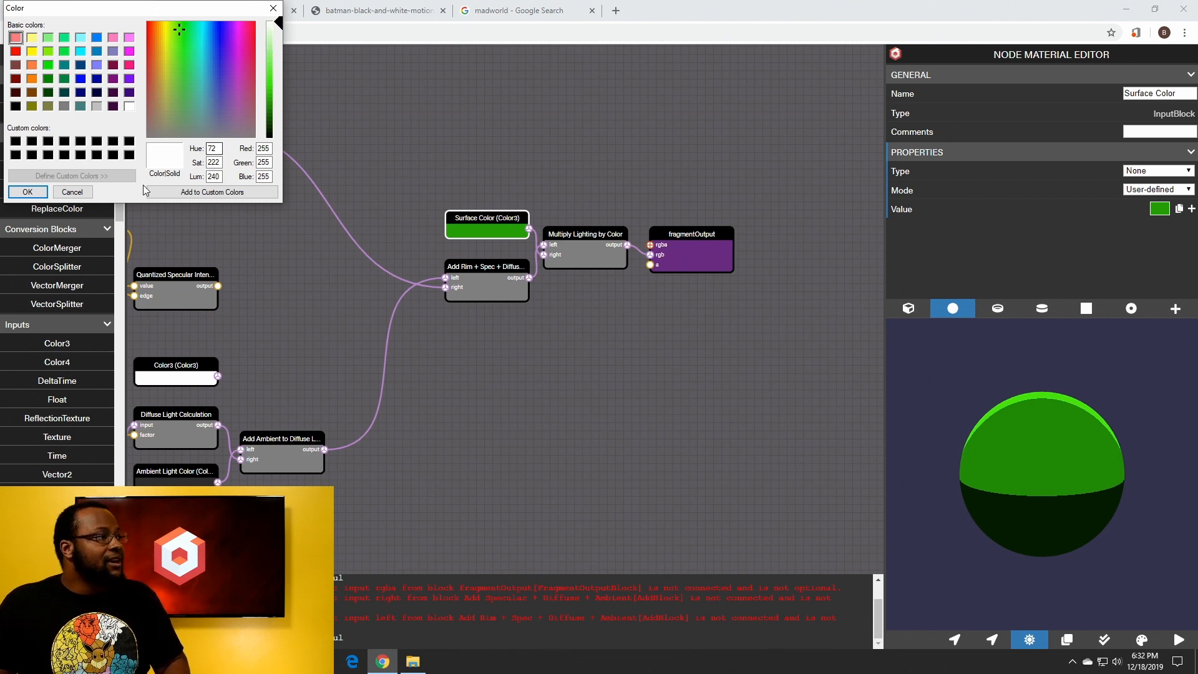
pyautogui.click(17, 196)
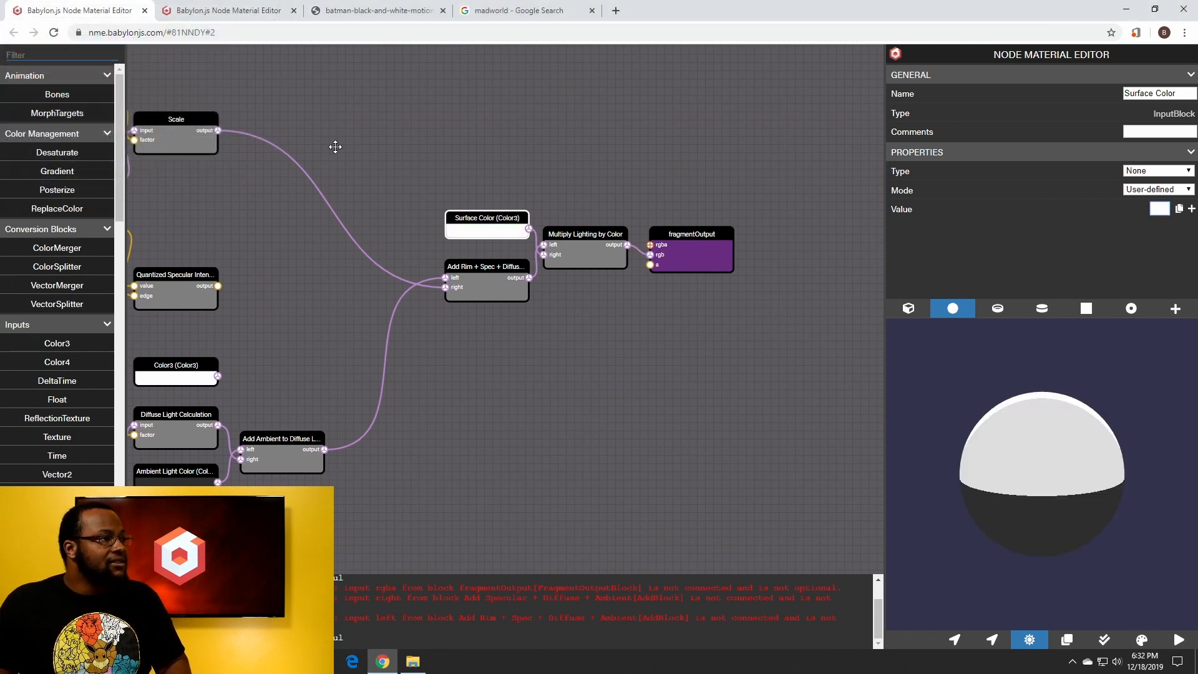
# Darken the Ambient Light Color input to RGB 20, 20, 20 and check the shading on the preview sphere
pyautogui.moveTo(397, 142); pyautogui.dragTo(767, 165)
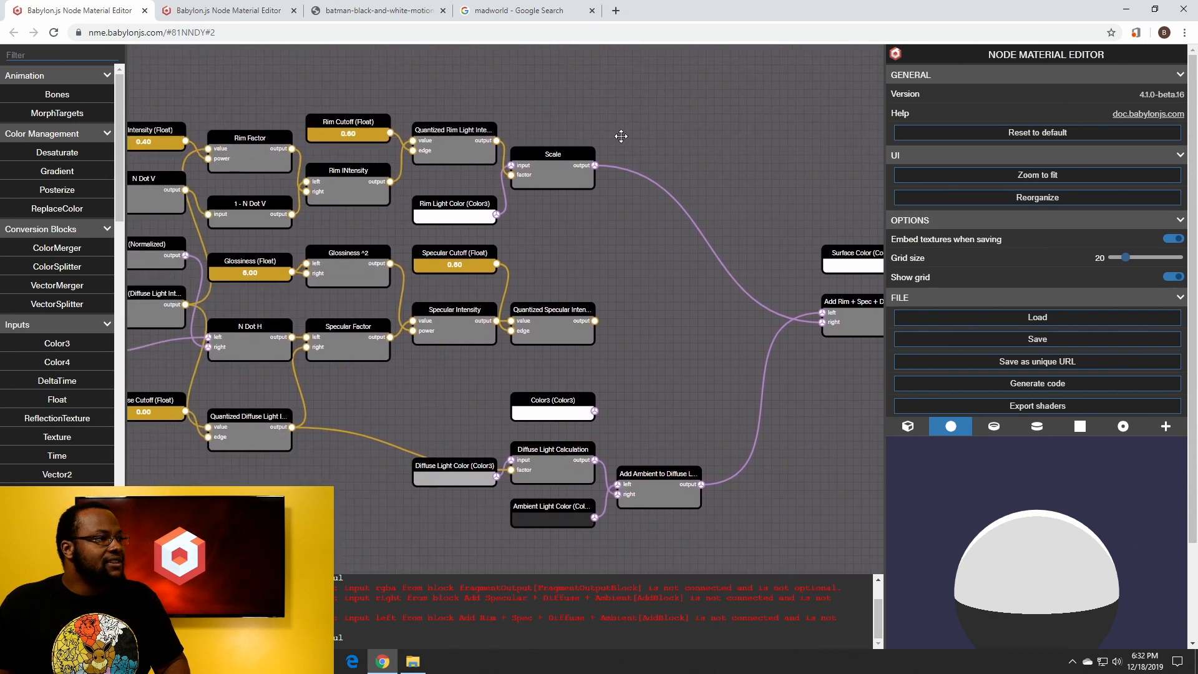
pyautogui.moveTo(551, 115); pyautogui.dragTo(372, 61)
pyautogui.click(388, 466)
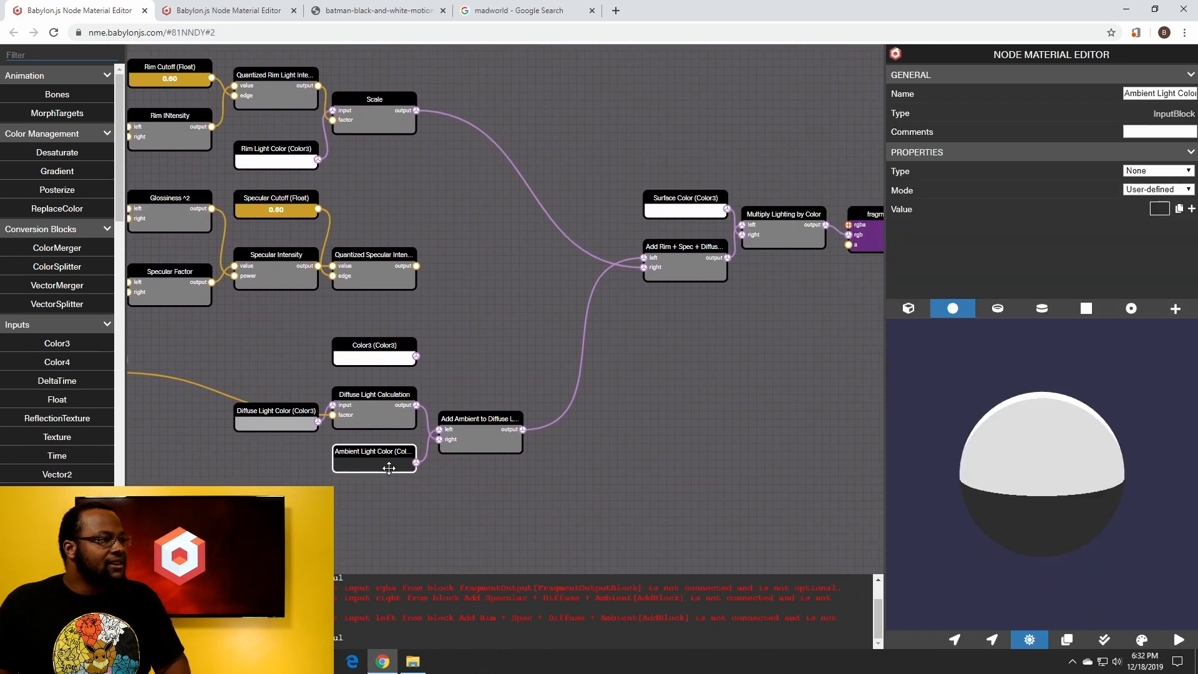
pyautogui.click(1160, 209)
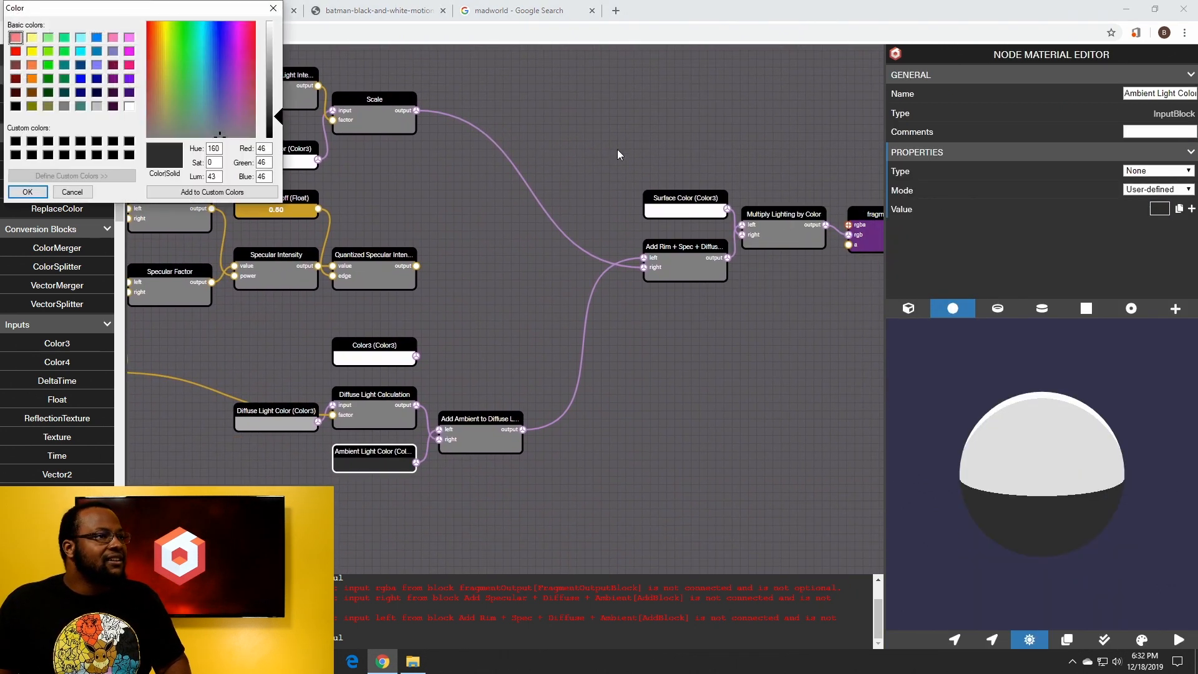
pyautogui.moveTo(280, 114); pyautogui.dragTo(280, 130)
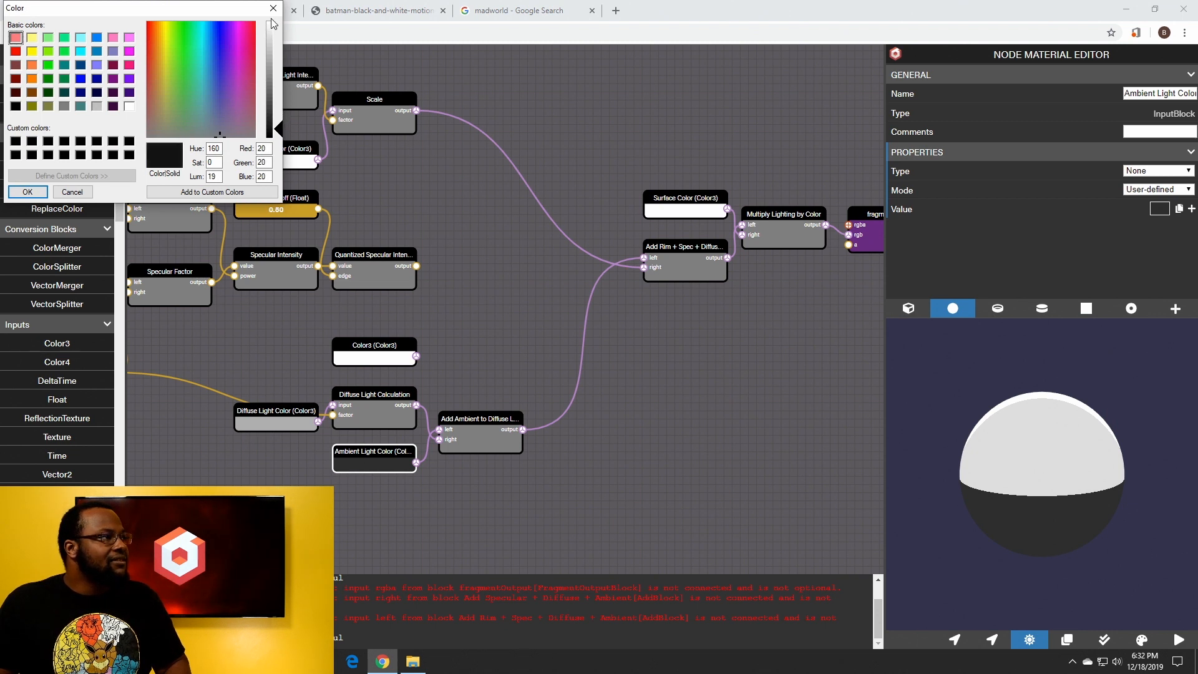
pyautogui.click(25, 192)
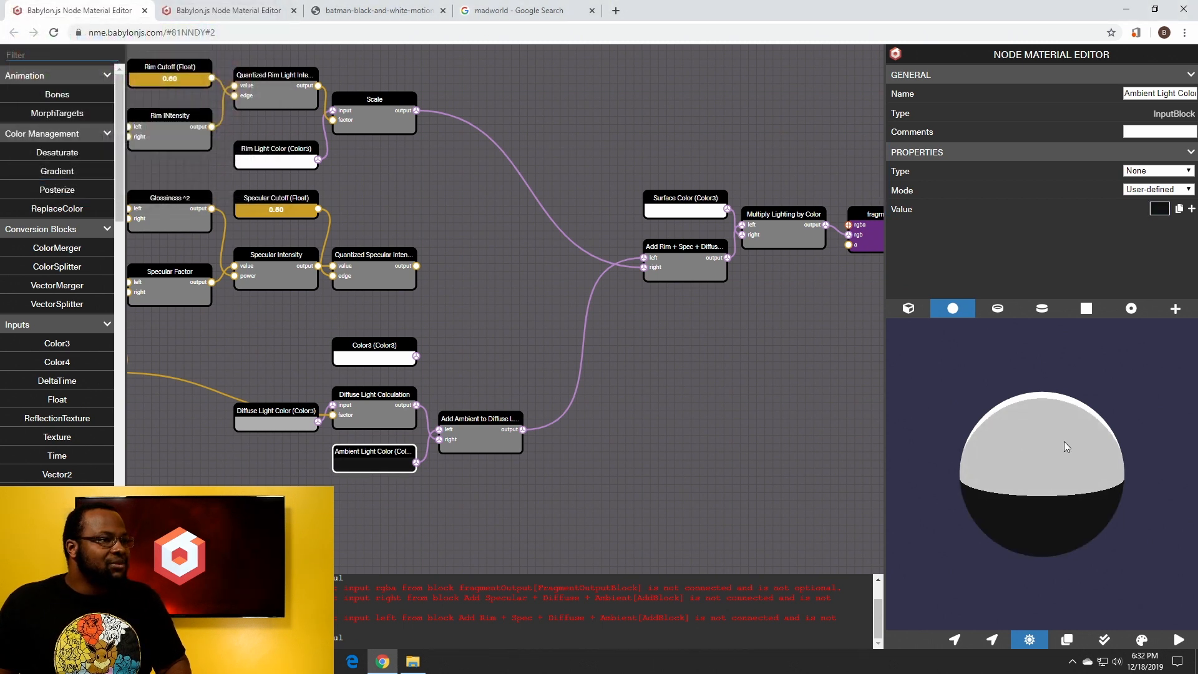
pyautogui.moveTo(1065, 441); pyautogui.dragTo(1043, 428)
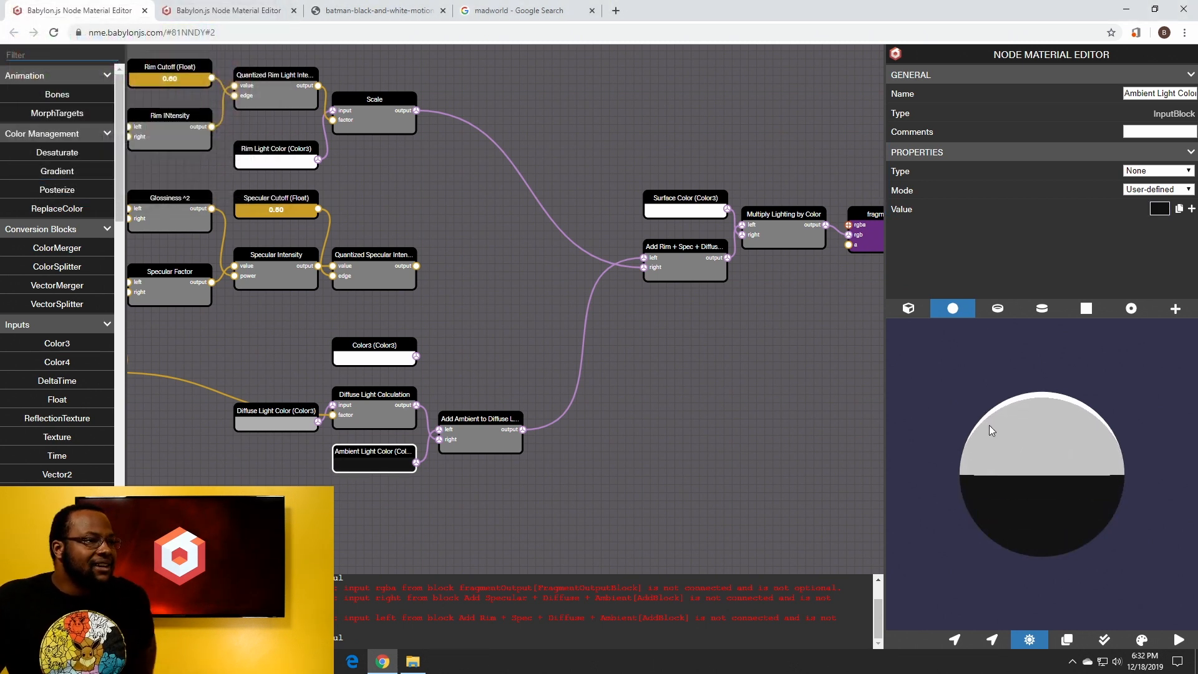
pyautogui.moveTo(1041, 477); pyautogui.dragTo(1019, 428)
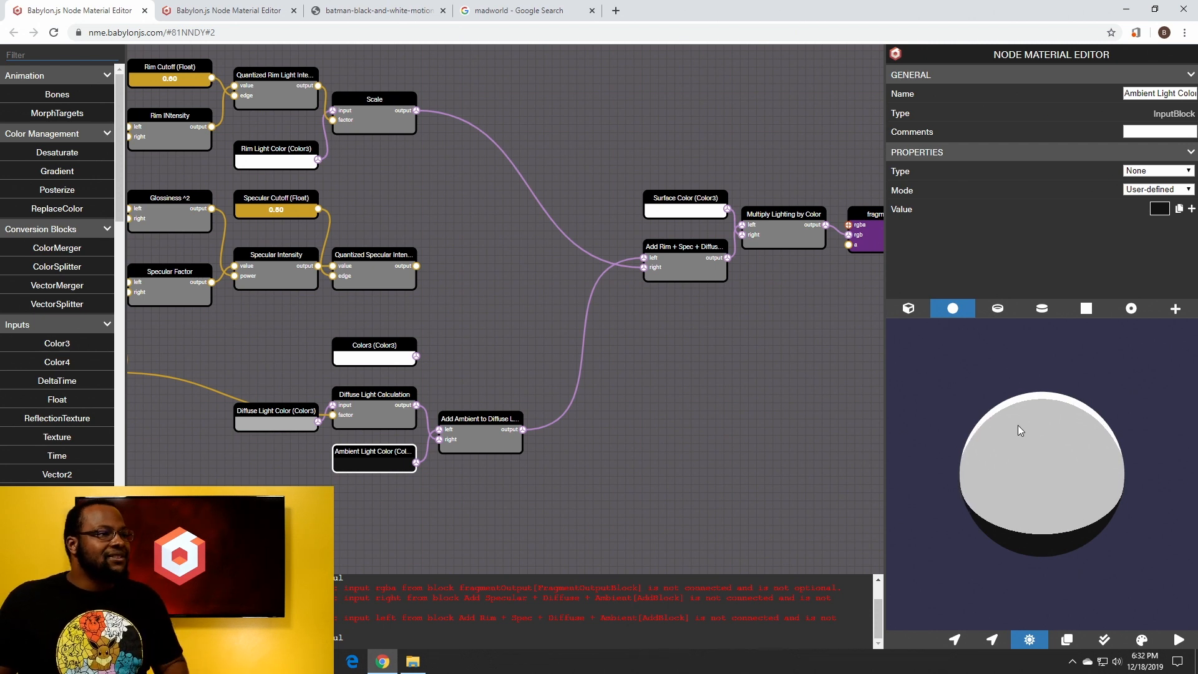
# Delete the unused Quantized Specular Intensity, Specular Intensity and Specular Cutoff nodes from the graph
pyautogui.moveTo(471, 305); pyautogui.dragTo(639, 300)
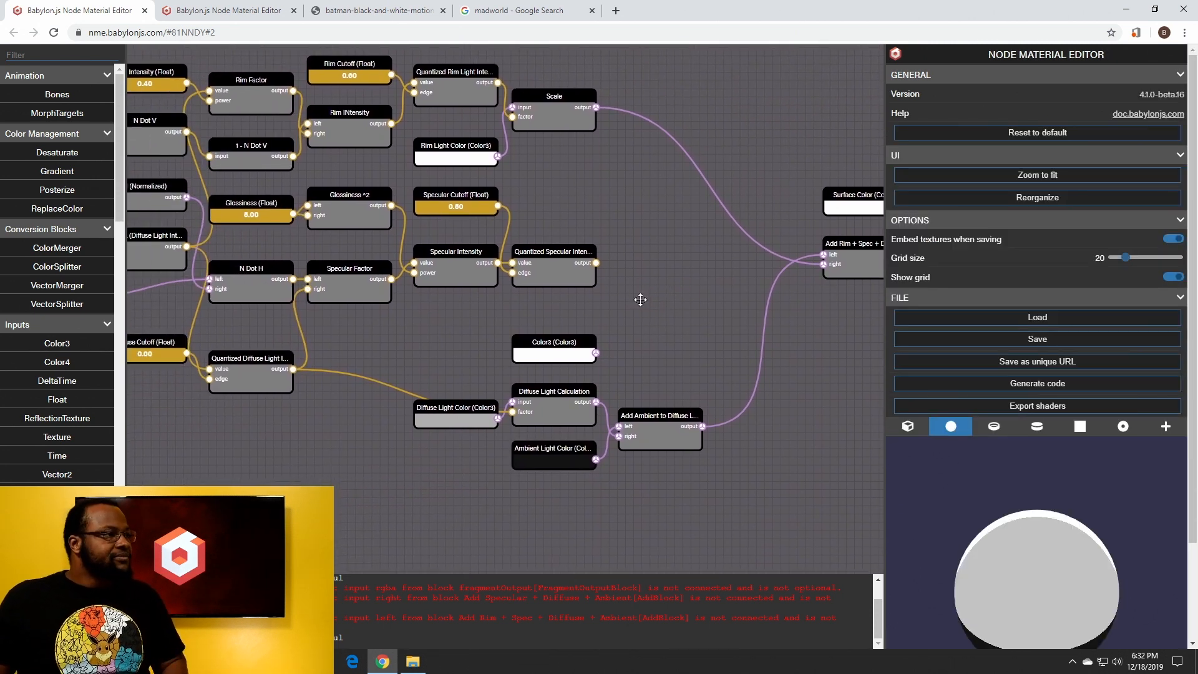
pyautogui.click(523, 274)
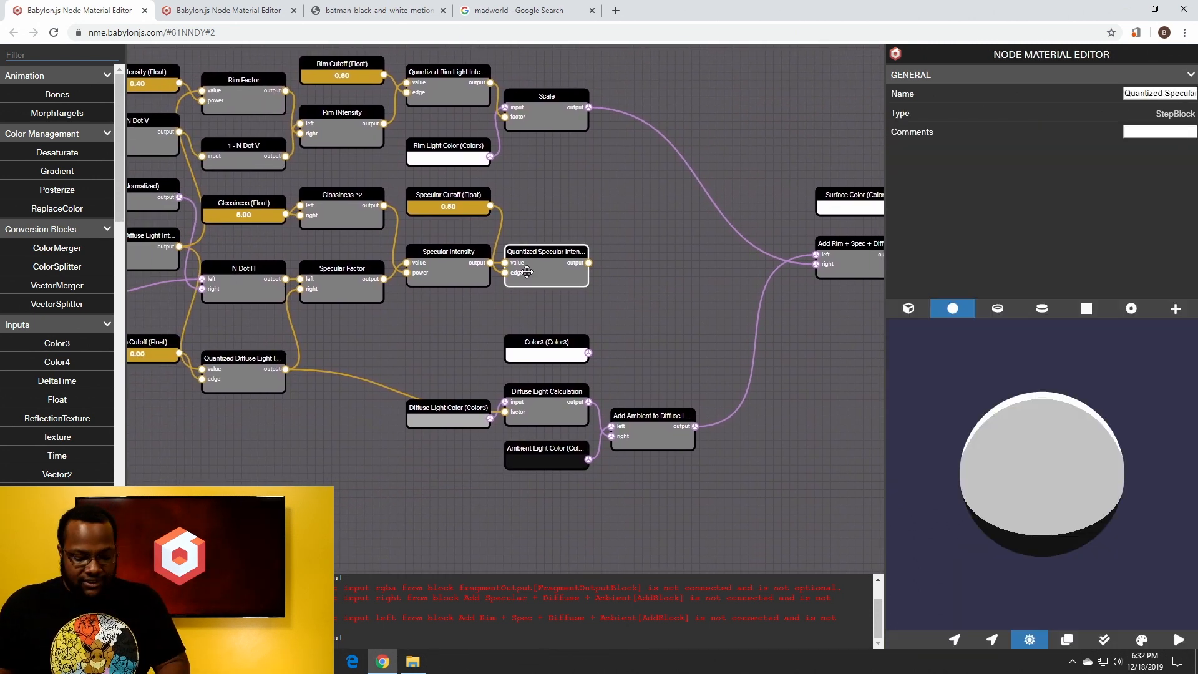
pyautogui.press('Delete')
pyautogui.click(442, 272)
pyautogui.press('Delete')
pyautogui.click(436, 204)
pyautogui.press('Delete')
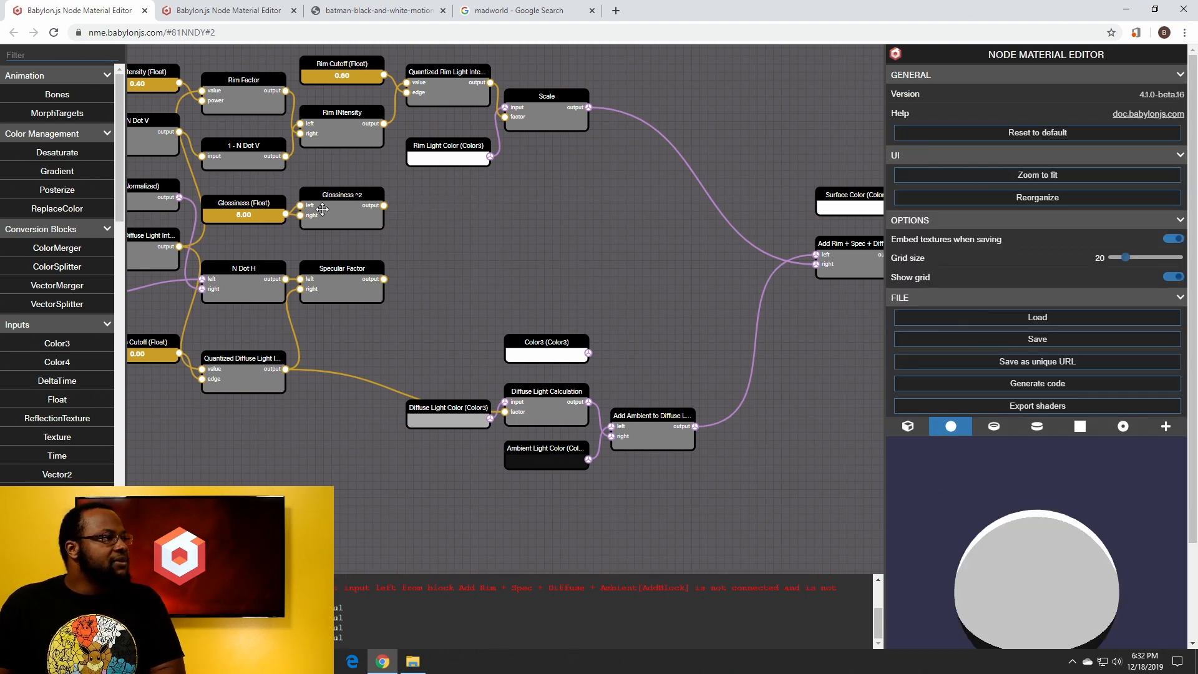
# Delete the remaining specular nodes: Glossiness ^2, Glossiness, N Dot H and Specular Factor
pyautogui.click(353, 210)
pyautogui.press('Delete')
pyautogui.click(257, 209)
pyautogui.press('Delete')
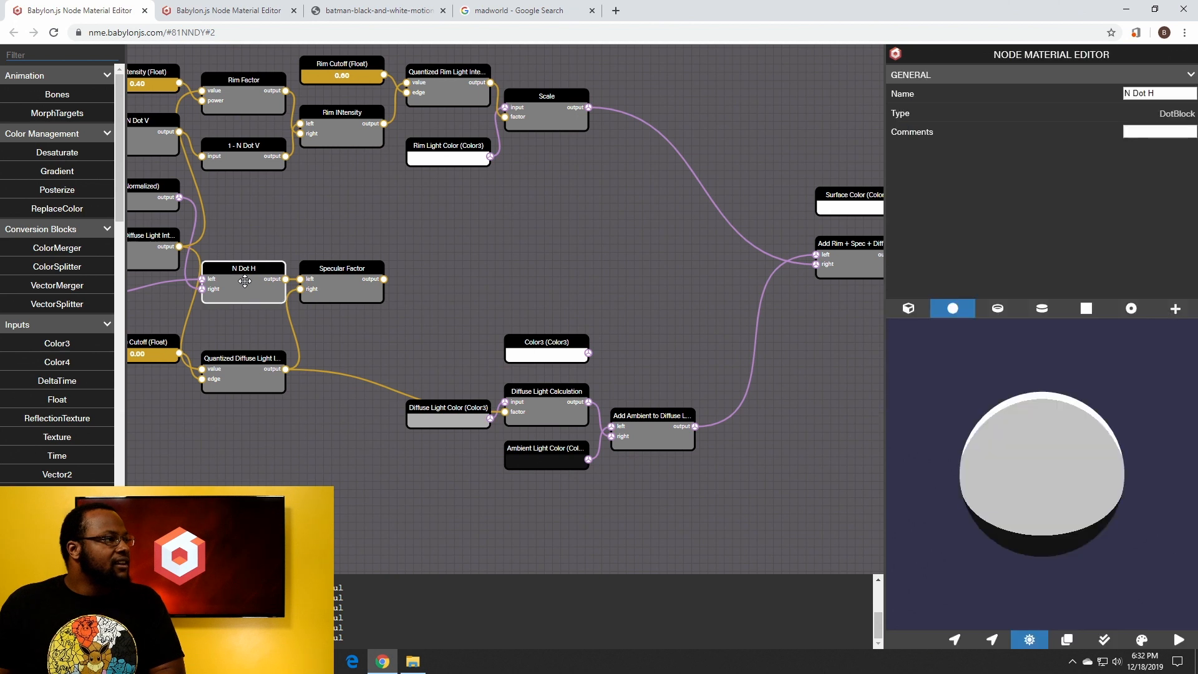
pyautogui.moveTo(244, 281); pyautogui.dragTo(293, 240)
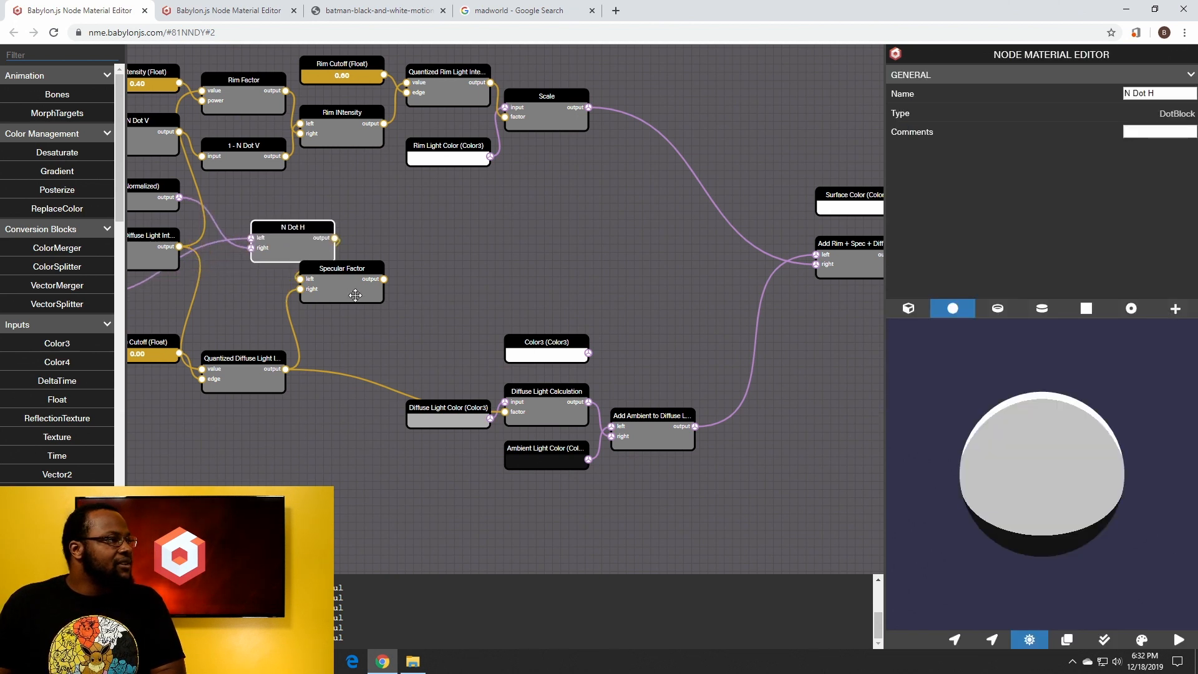
pyautogui.press('Delete')
pyautogui.moveTo(349, 299); pyautogui.dragTo(349, 291)
pyautogui.press('Delete')
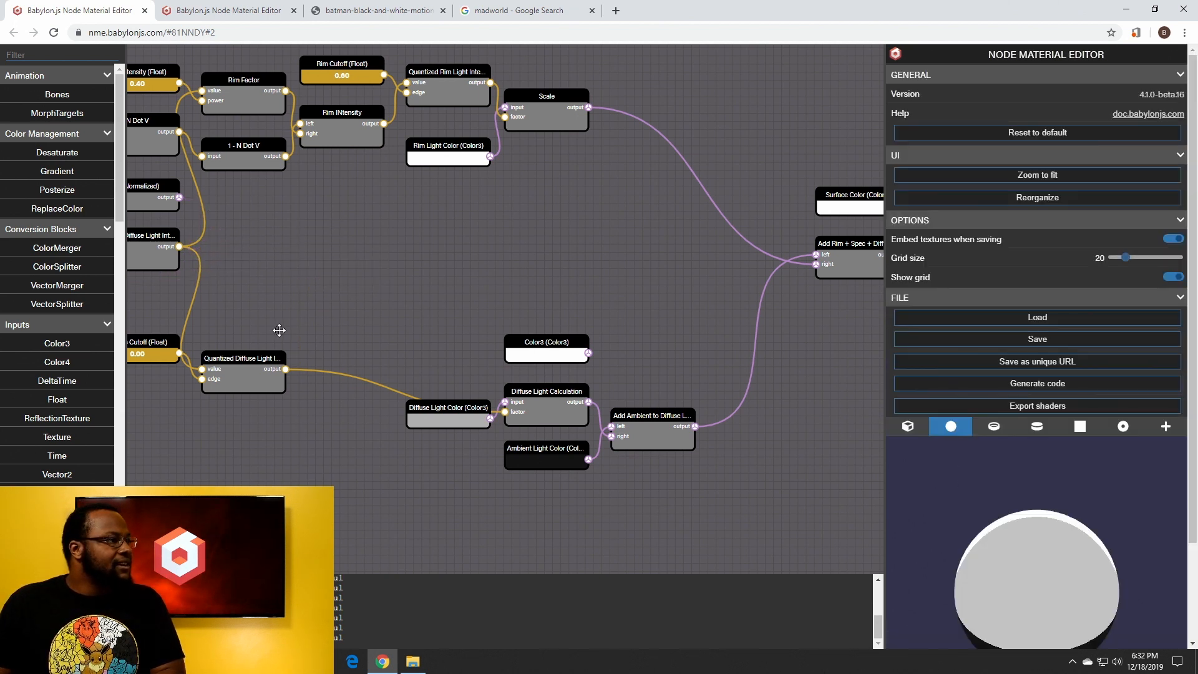
# Move the Diffuse Light Color node up and away from Diffuse Light Calculation, and delete the unconnected white Color3 node
pyautogui.moveTo(254, 294); pyautogui.dragTo(493, 253)
pyautogui.moveTo(368, 304); pyautogui.dragTo(336, 354)
pyautogui.moveTo(407, 204)
pyautogui.mouseDown()
pyautogui.moveTo(431, 228)
pyautogui.moveTo(406, 212)
pyautogui.mouseUp()
pyautogui.click(586, 227)
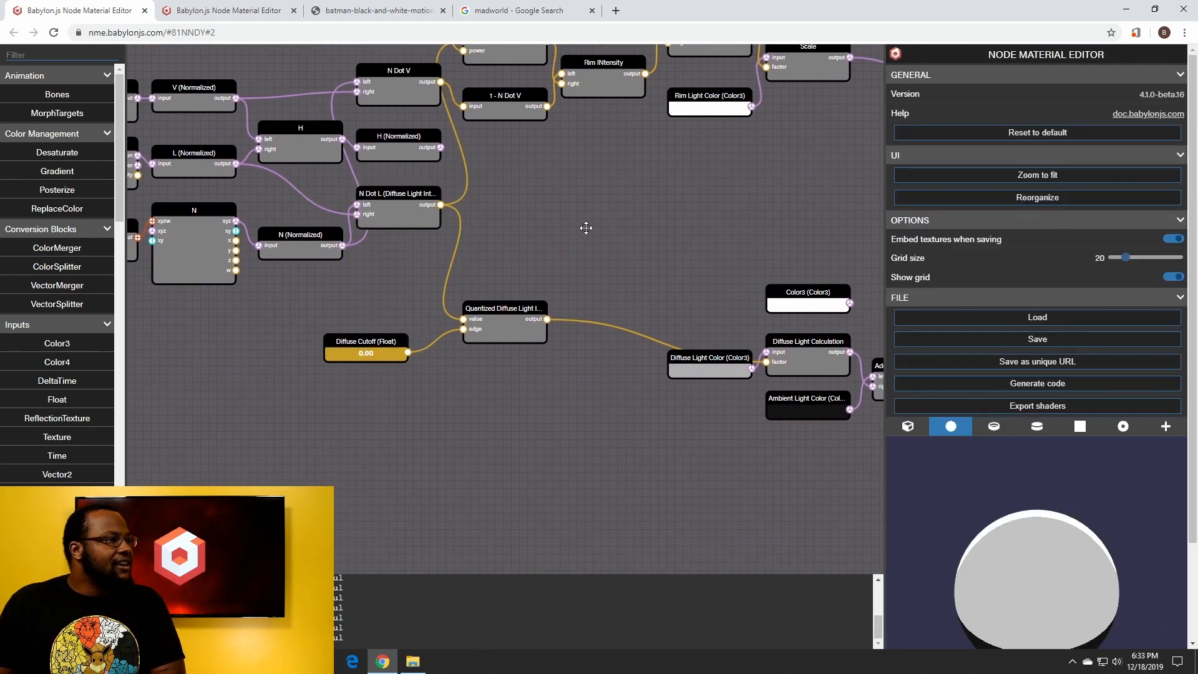
pyautogui.moveTo(586, 227); pyautogui.dragTo(375, 260)
pyautogui.moveTo(476, 420); pyautogui.dragTo(443, 355)
pyautogui.click(565, 351)
pyautogui.press('Delete')
pyautogui.moveTo(571, 227); pyautogui.dragTo(583, 329)
pyautogui.scroll(-2, 1066, 557)
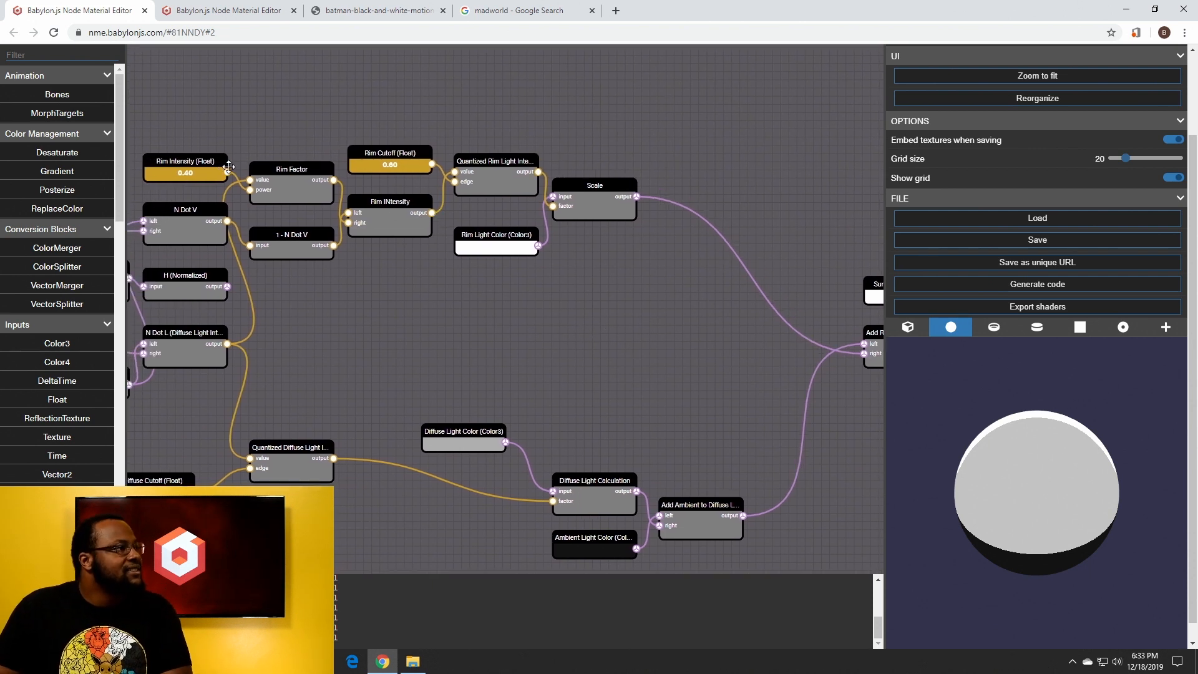
# Examine the rim light on the preview sphere from other angles, and move the N Dot L node up by H (Normalized)
pyautogui.moveTo(1073, 507); pyautogui.dragTo(989, 463)
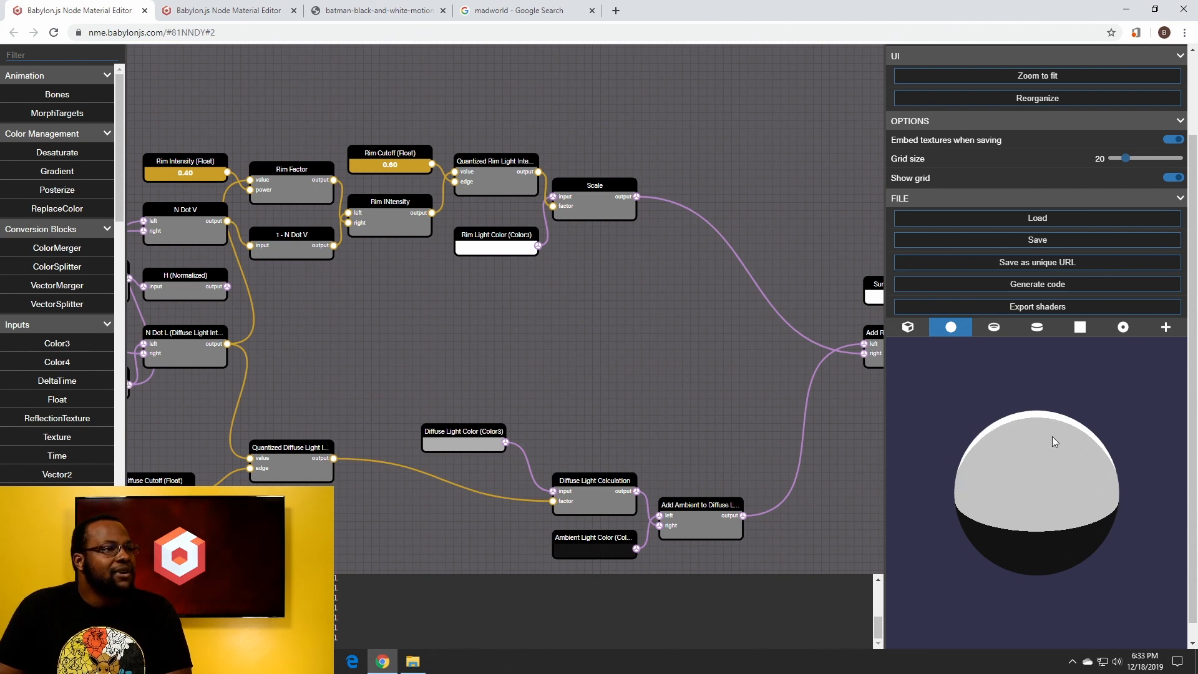
pyautogui.moveTo(1054, 442); pyautogui.dragTo(959, 459)
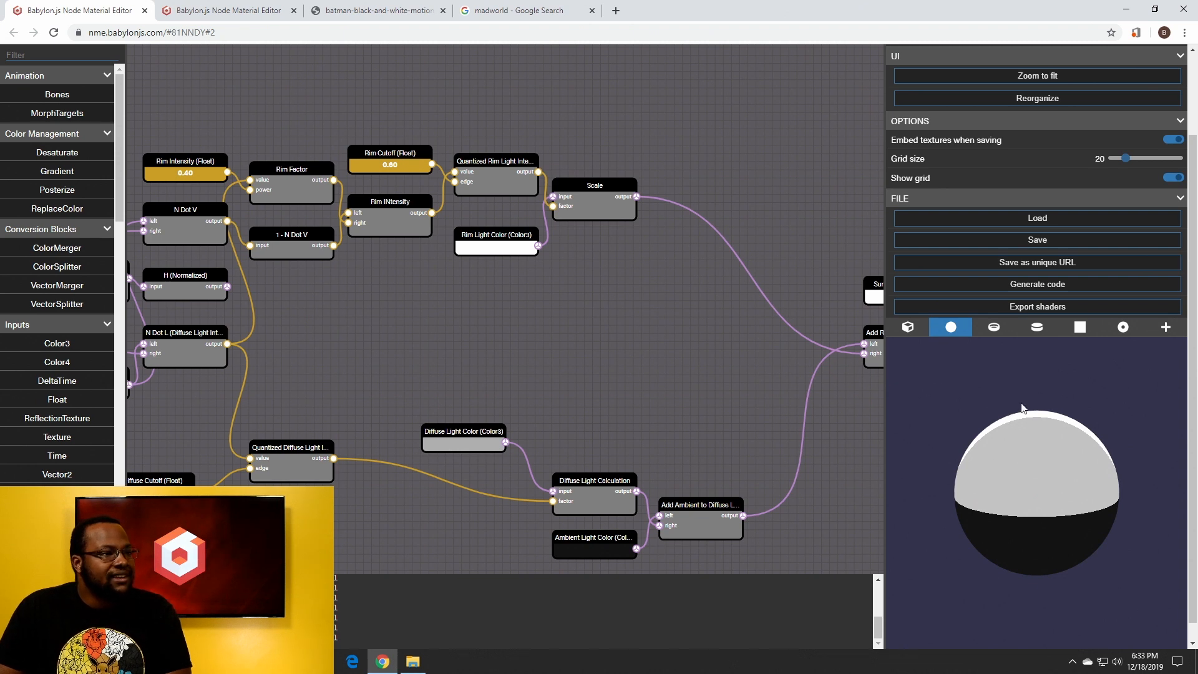
pyautogui.moveTo(339, 117); pyautogui.dragTo(424, 142)
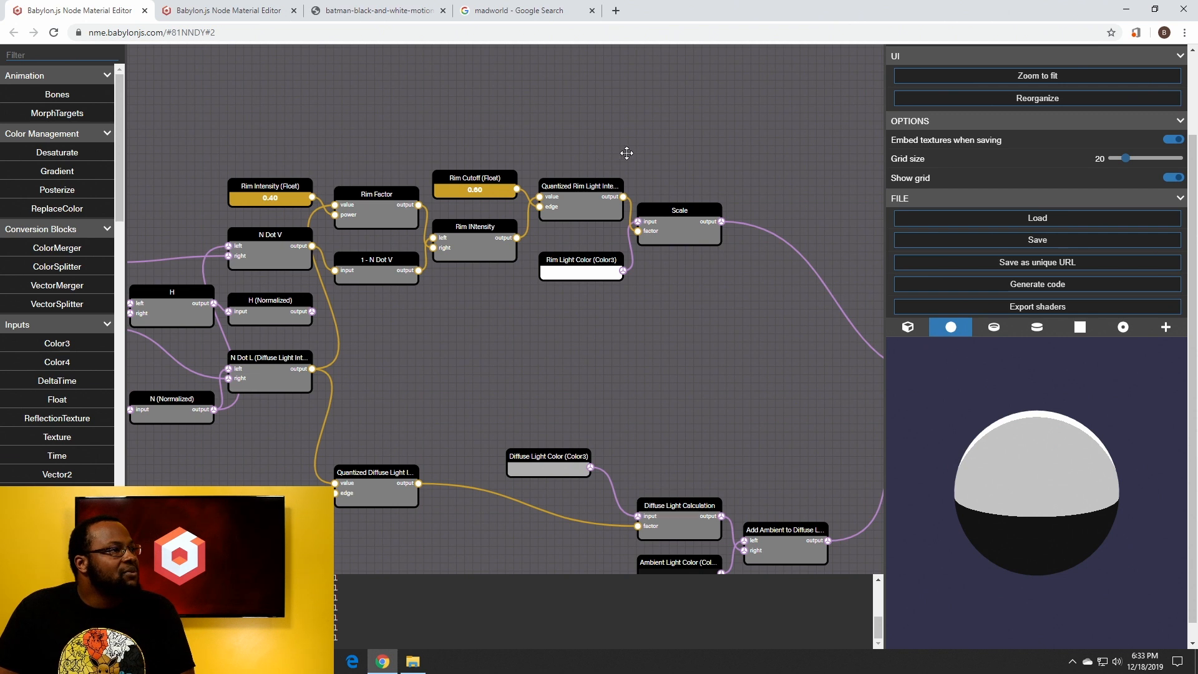
pyautogui.moveTo(627, 153); pyautogui.dragTo(688, 162)
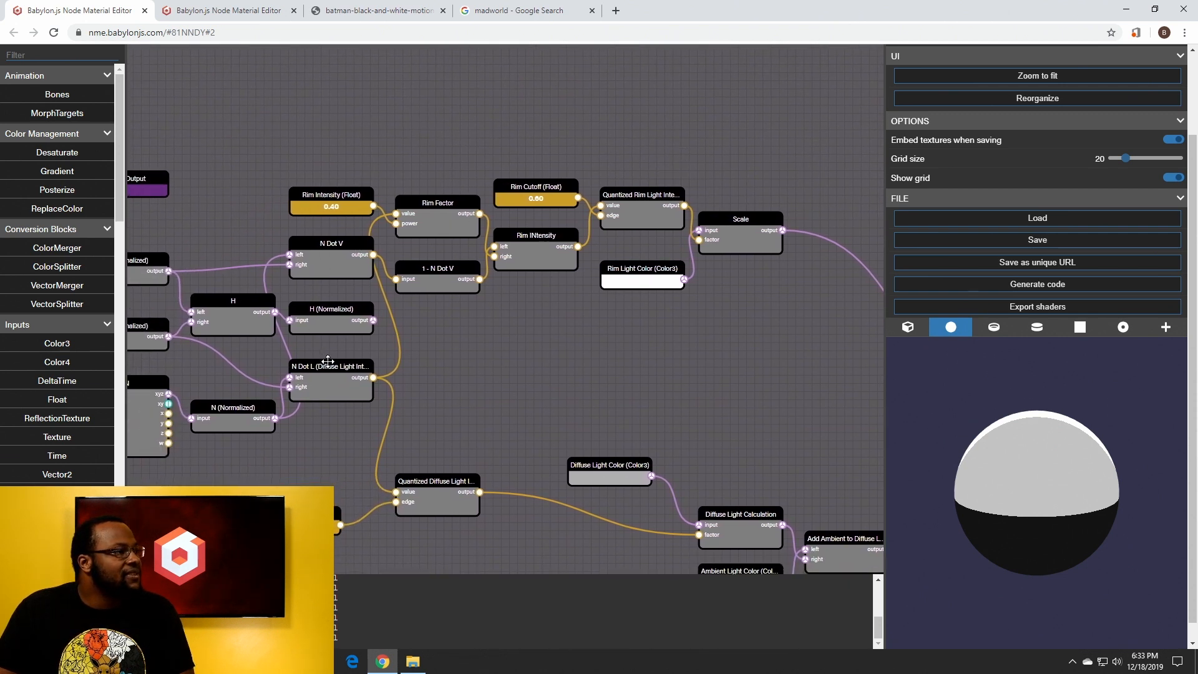
pyautogui.moveTo(327, 362); pyautogui.dragTo(339, 339)
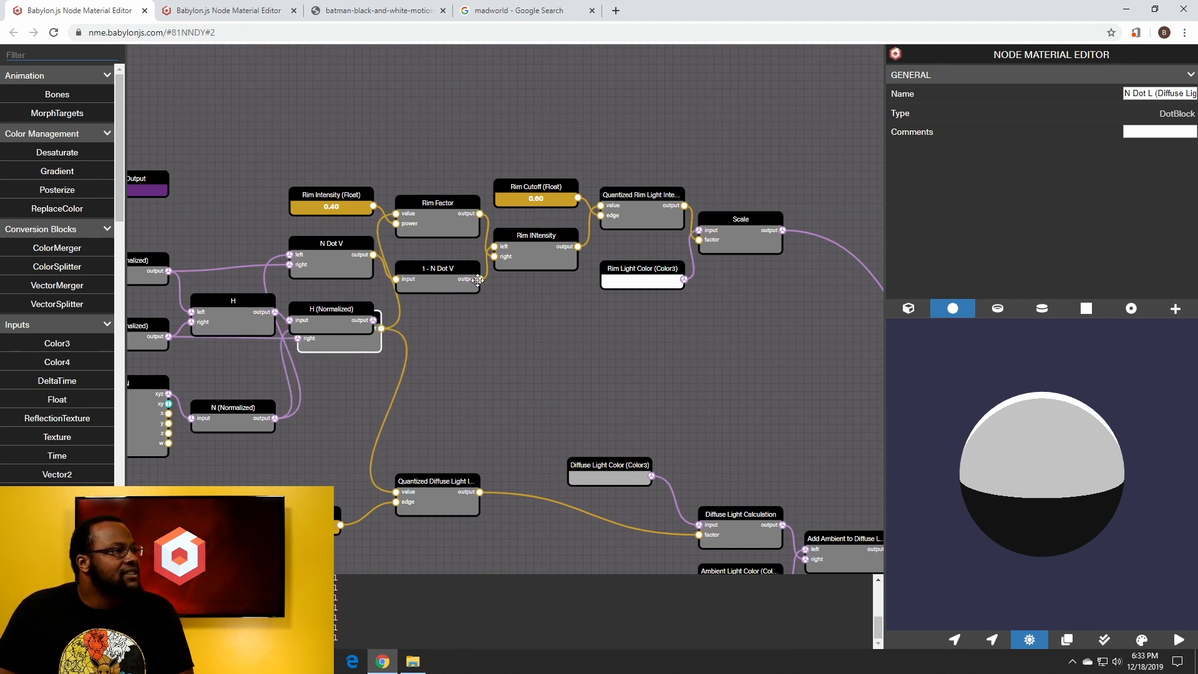
# Try connecting the 1 - N Dot V output directly to Quantized Rim Light Intensity's value input and inspect the rim in the preview
pyautogui.click(452, 272)
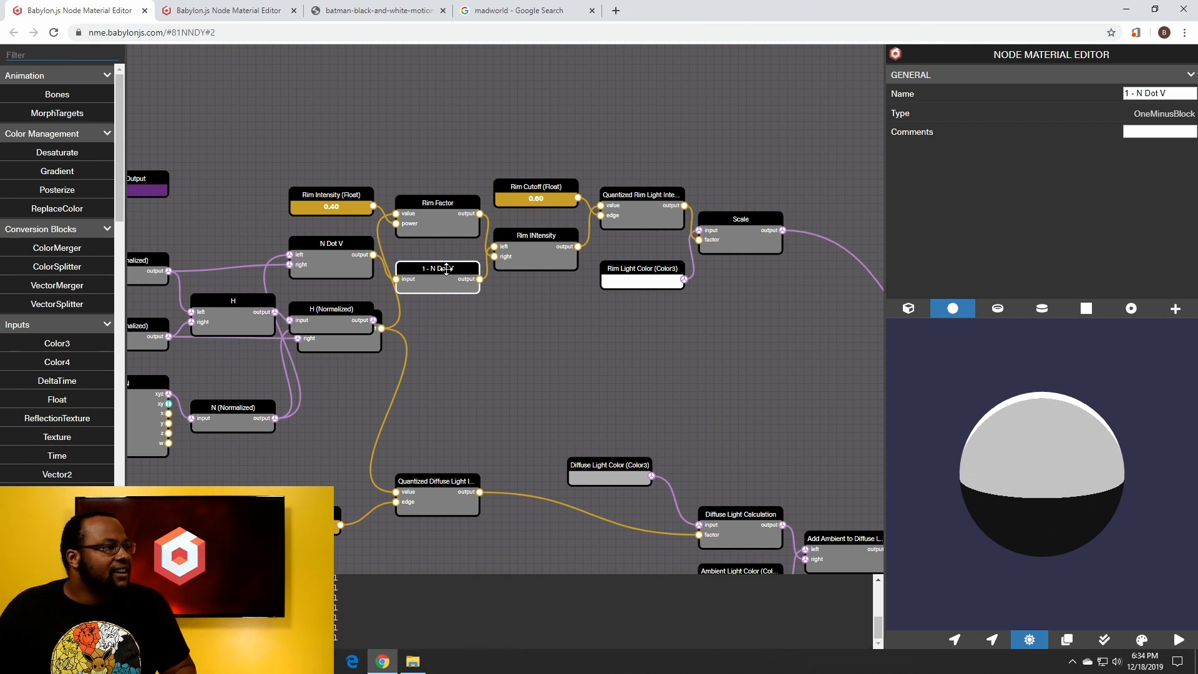
pyautogui.moveTo(477, 279); pyautogui.dragTo(601, 206)
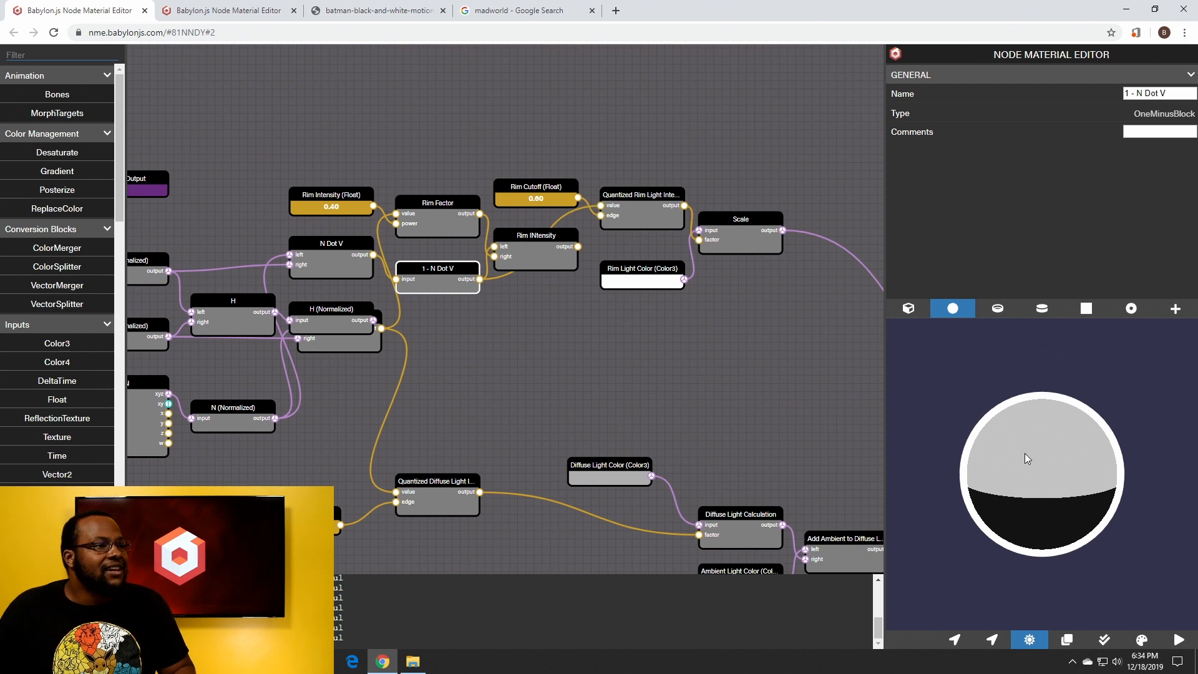
pyautogui.moveTo(1028, 459)
pyautogui.mouseDown()
pyautogui.moveTo(1074, 491)
pyautogui.moveTo(1083, 396)
pyautogui.moveTo(1078, 542)
pyautogui.moveTo(1078, 481)
pyautogui.mouseUp()
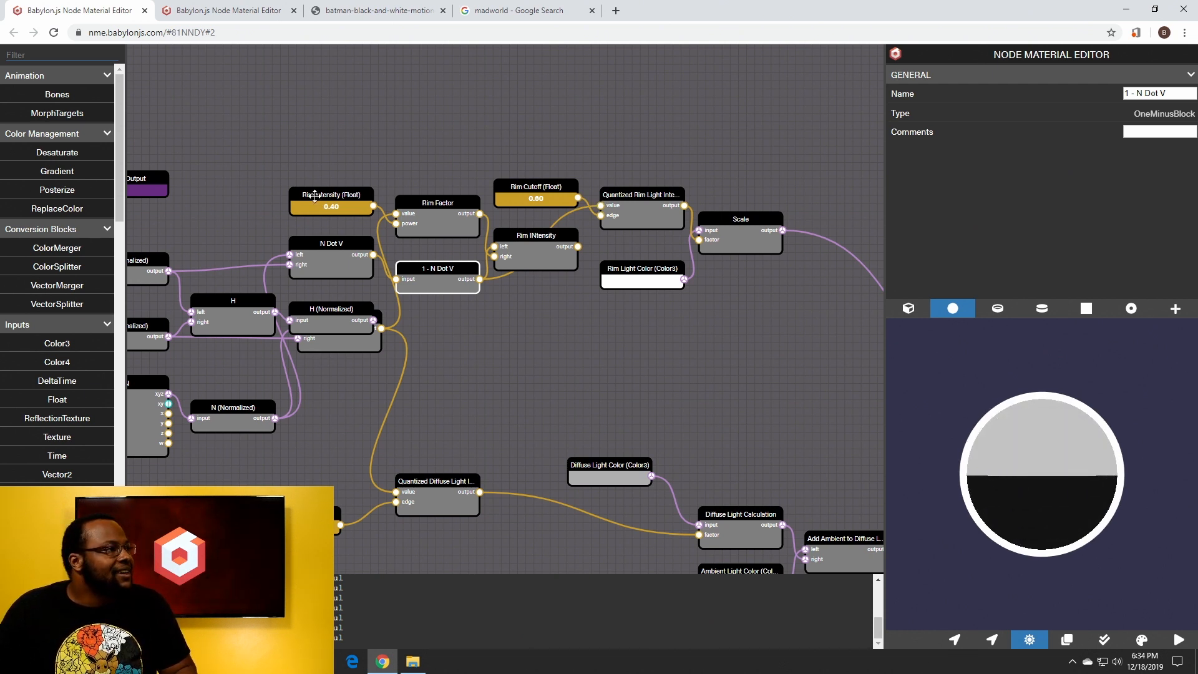
# Separate the 1 - N Dot V and Rim Factor nodes, and reconnect Rim INtensity's output to Quantized Rim Light Intensity's value input
pyautogui.moveTo(458, 273); pyautogui.dragTo(434, 332)
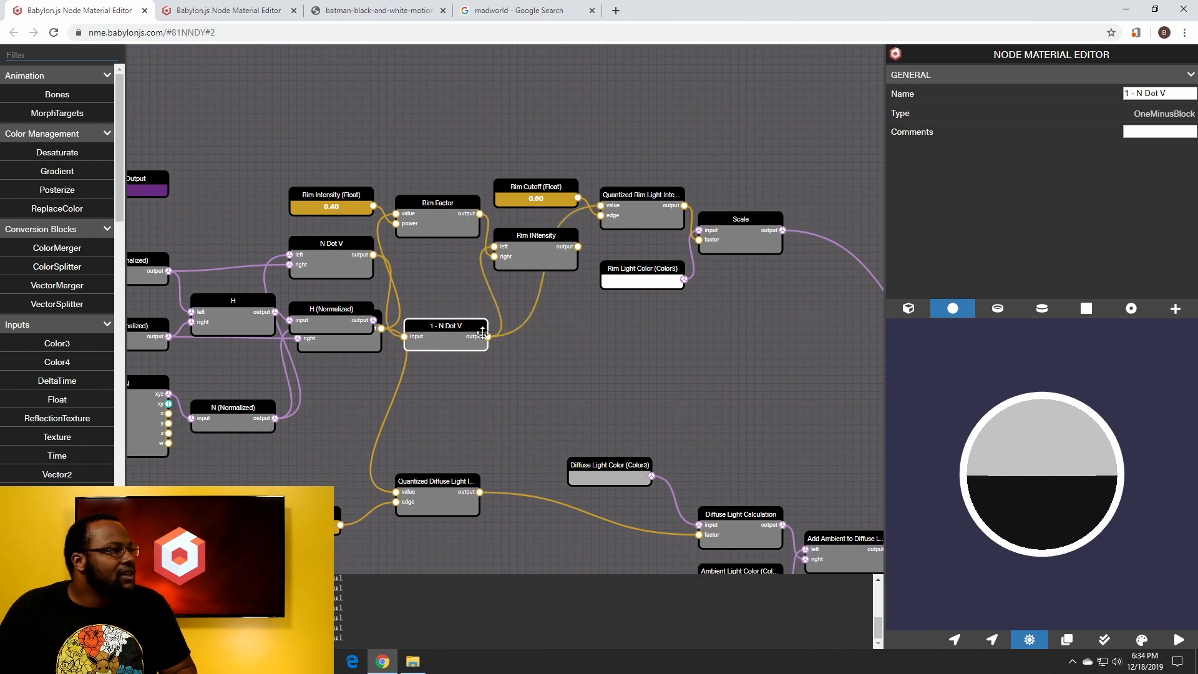
pyautogui.moveTo(491, 337); pyautogui.dragTo(427, 170)
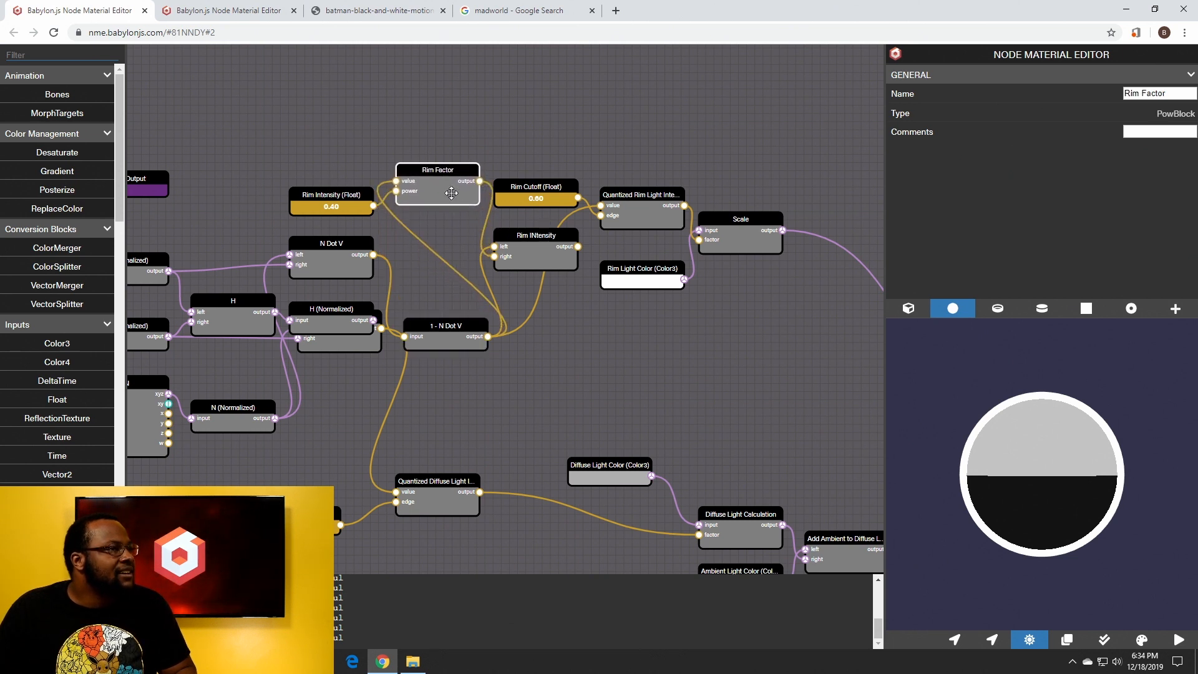
pyautogui.click(337, 204)
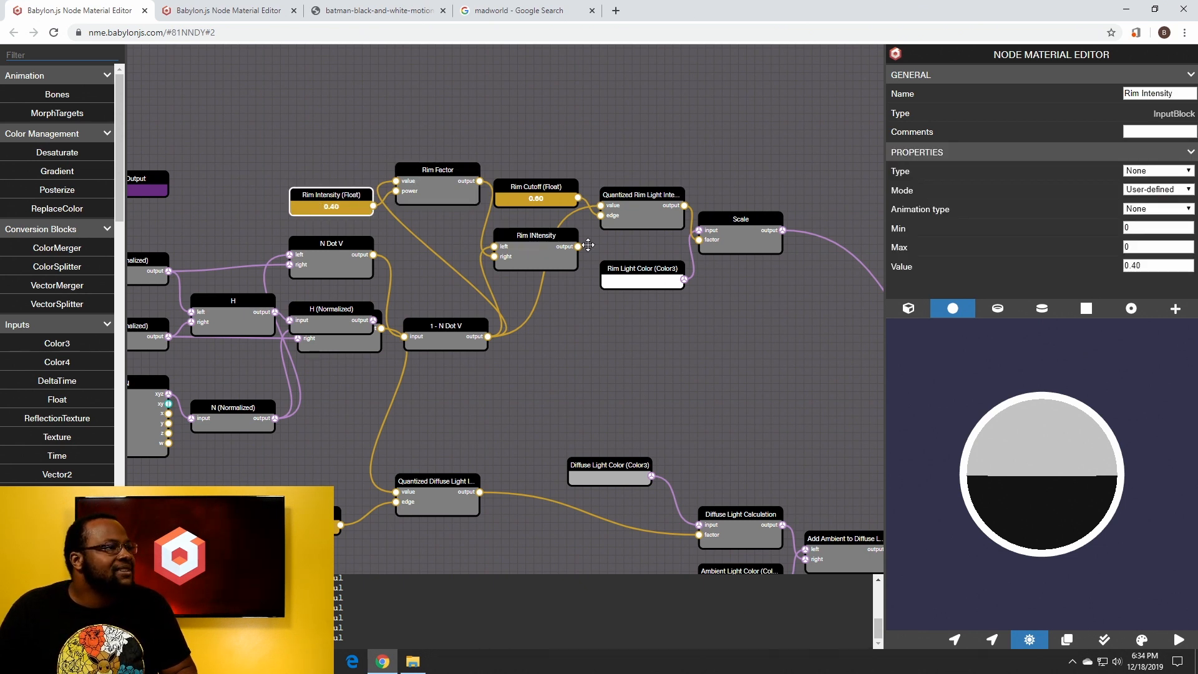
pyautogui.moveTo(580, 246); pyautogui.dragTo(601, 206)
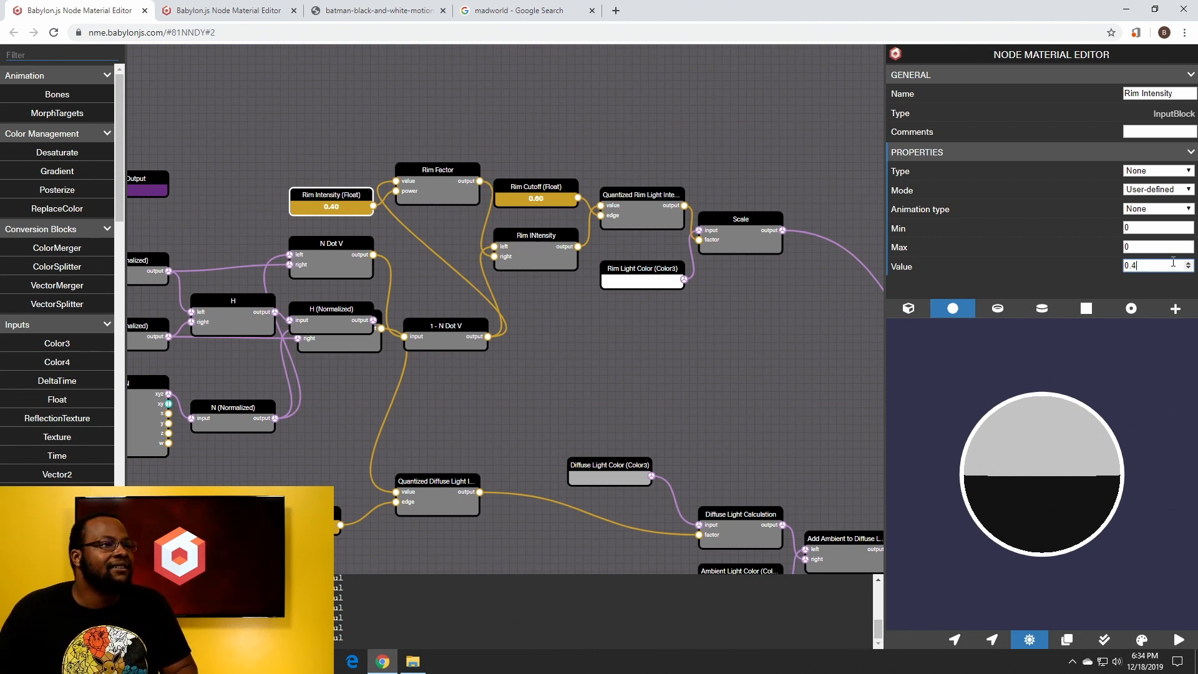
# Try Rim Intensity values of 0.2, 0.3, 1 and 0.1, and settle on 0.03
pyautogui.press('BackSpace')
pyautogui.write('2')
pyautogui.press('BackSpace')
pyautogui.write('3')
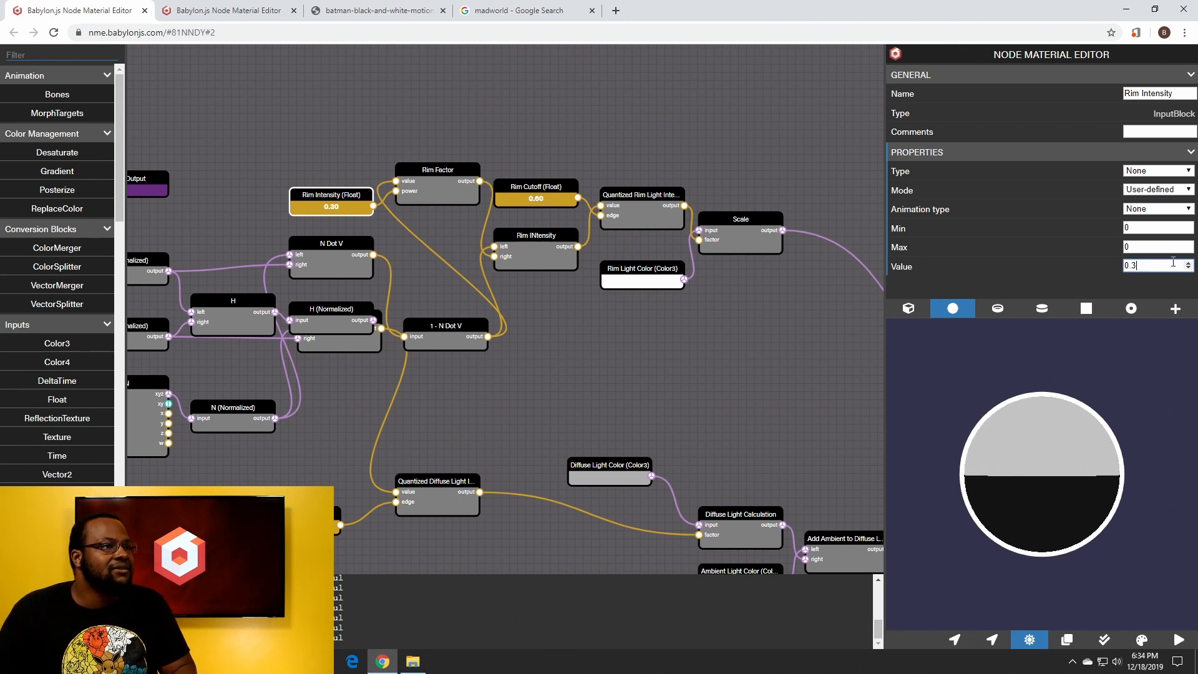
pyautogui.press('BackSpace')
pyautogui.write('4')
pyautogui.press('BackSpace')
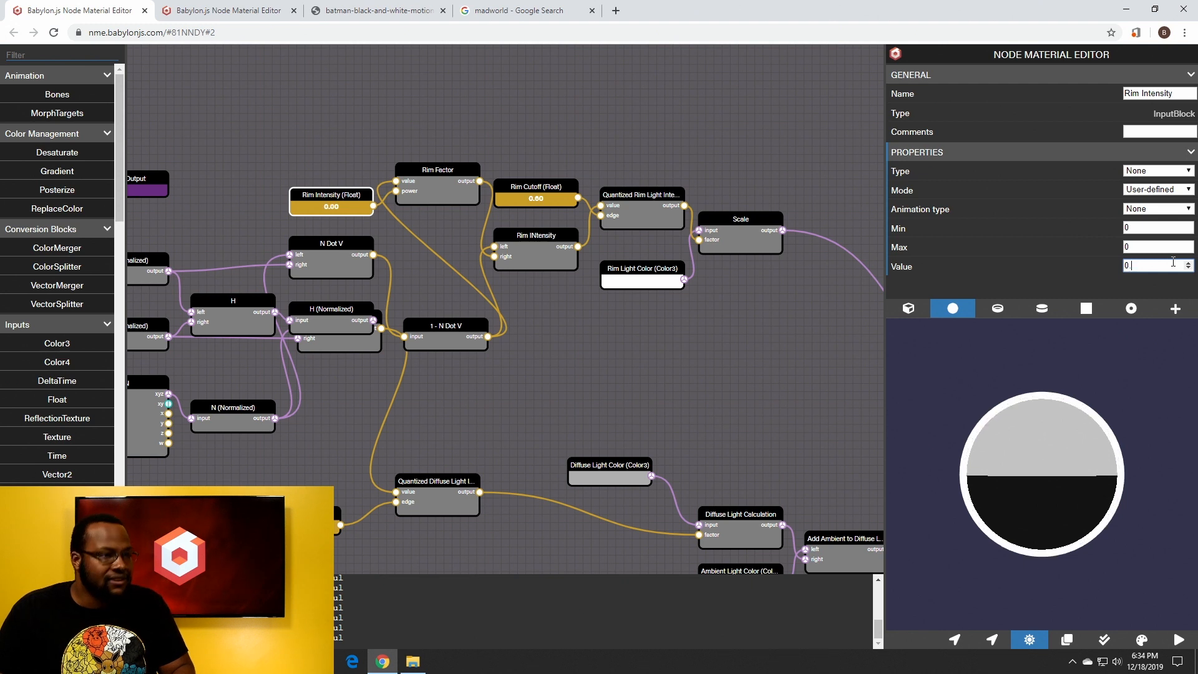
pyautogui.press('BackSpace')
pyautogui.write('1')
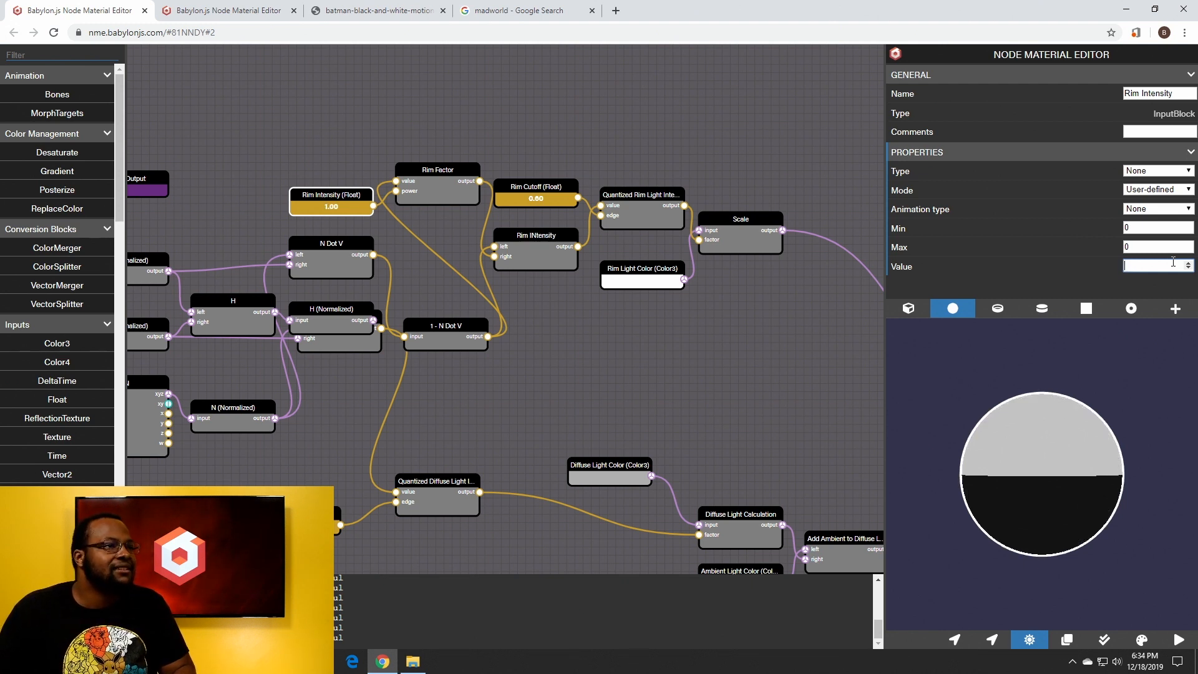
pyautogui.write('0.1')
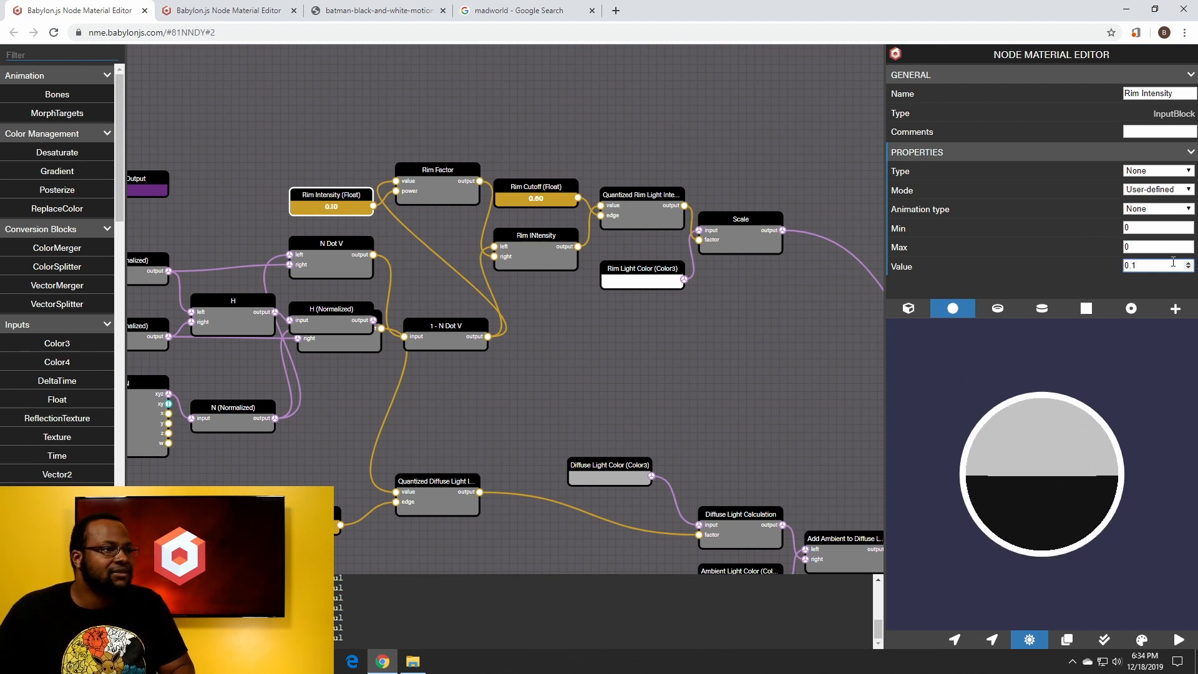
pyautogui.press('BackSpace')
pyautogui.write('2')
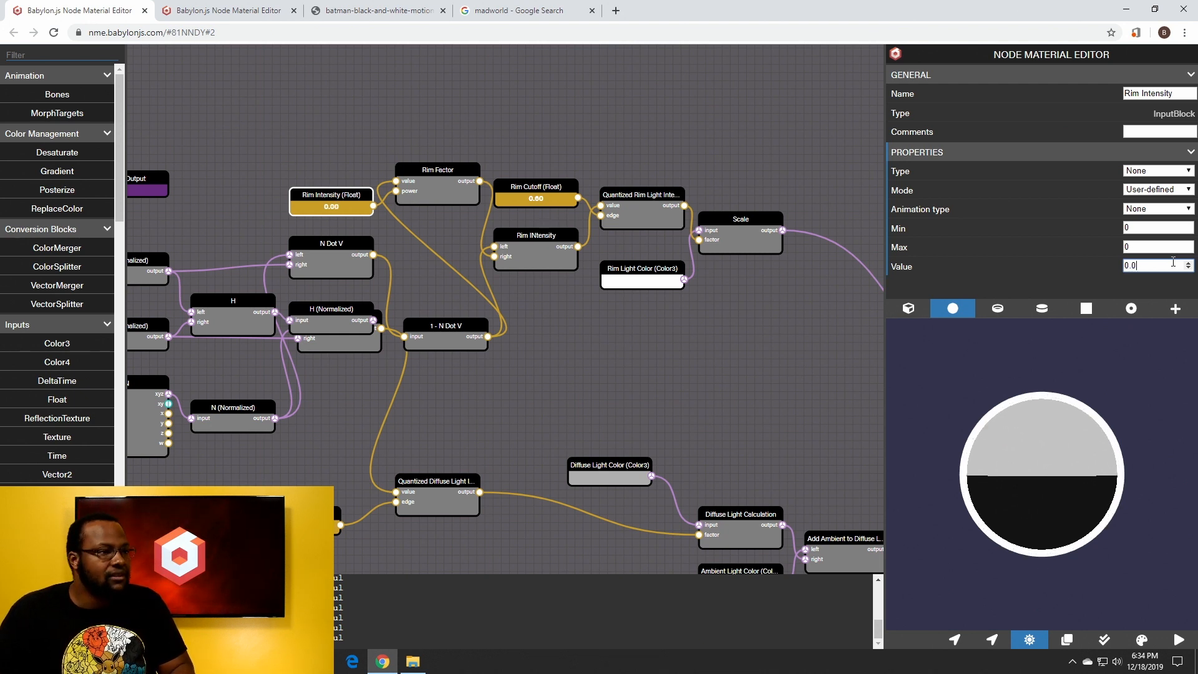
pyautogui.write('3')
pyautogui.press('BackSpace')
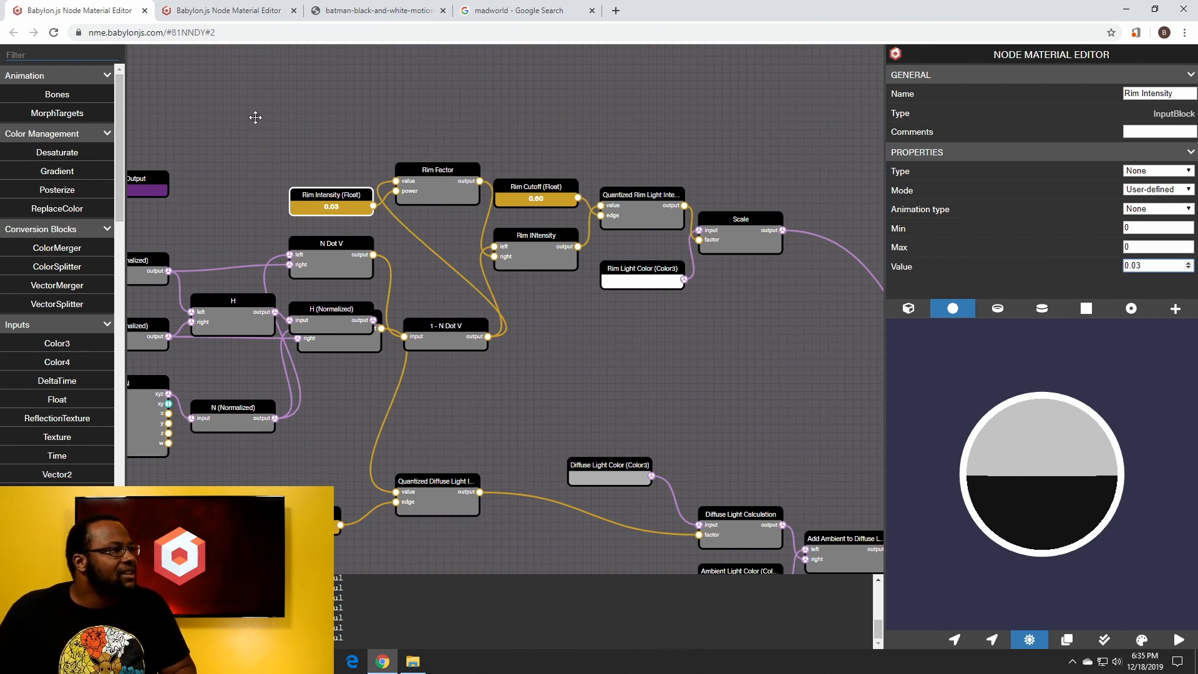
# Replace the Rim Factor node with a Scale block, feeding Rim Intensity into its factor and 1 - N Dot V into its input
pyautogui.click(413, 183)
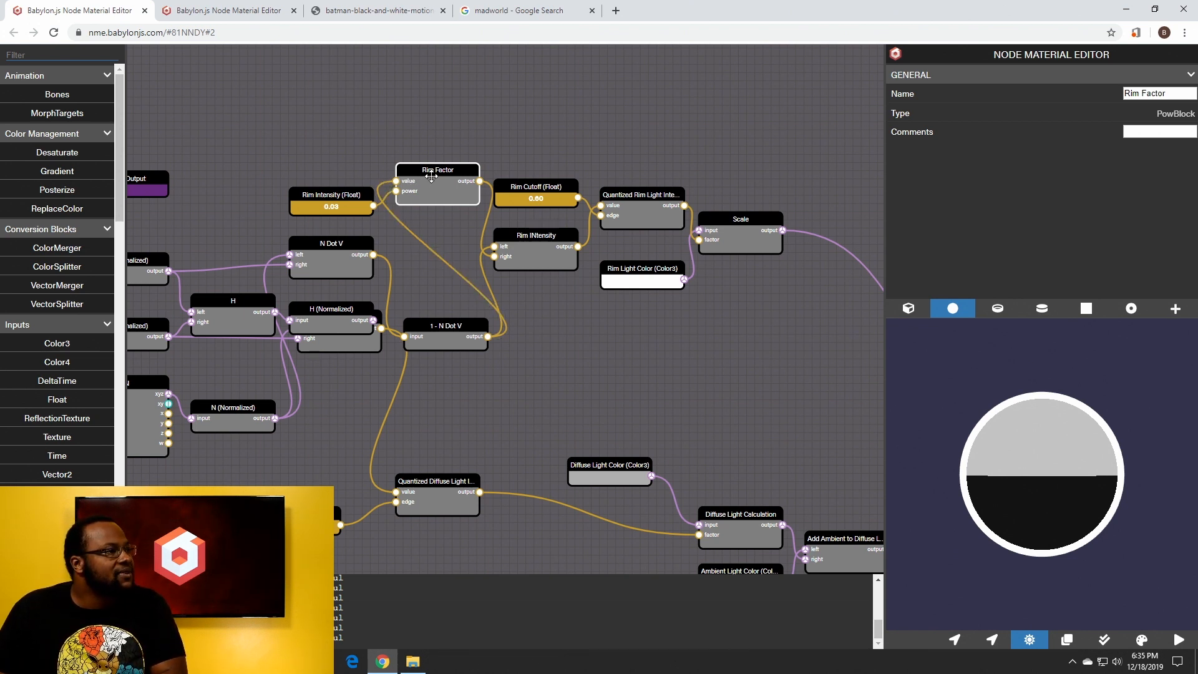
pyautogui.press('Delete')
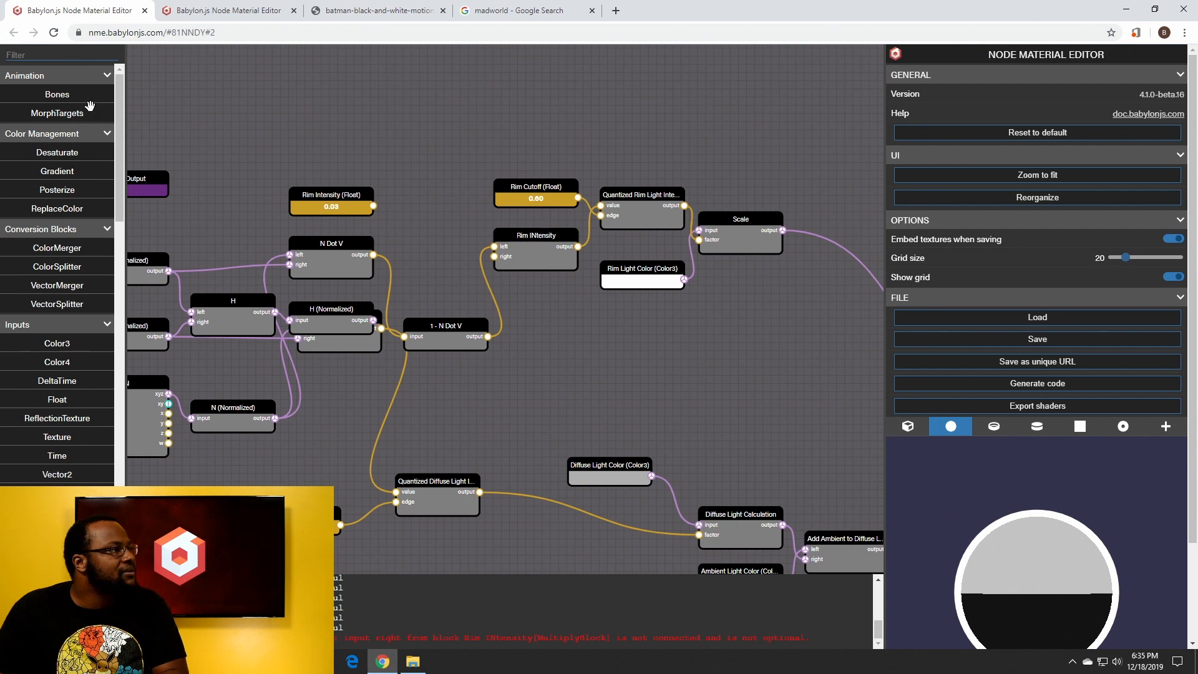
pyautogui.click(74, 57)
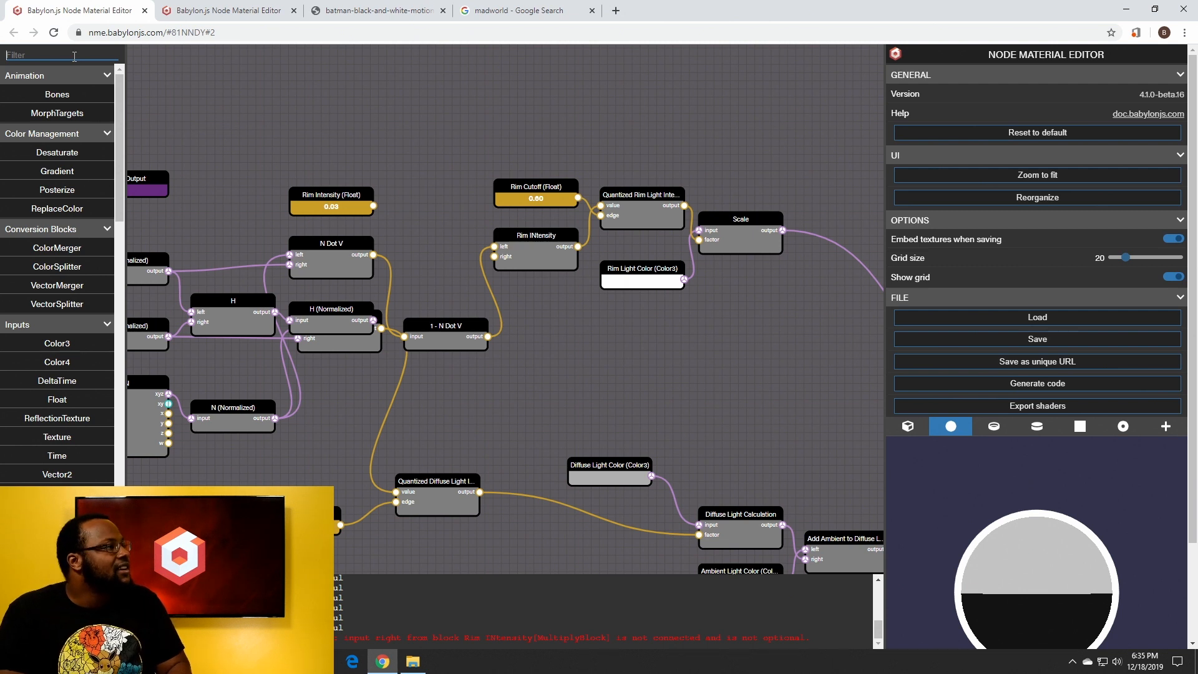
pyautogui.write('scale')
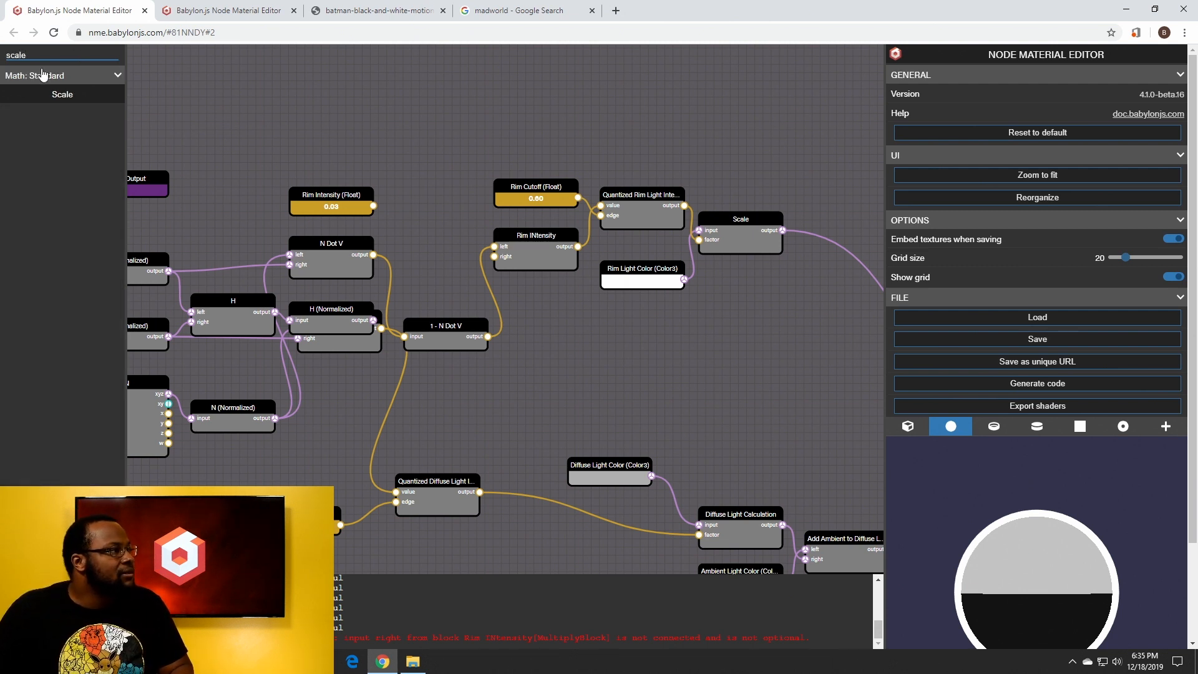
pyautogui.moveTo(56, 94); pyautogui.dragTo(444, 158)
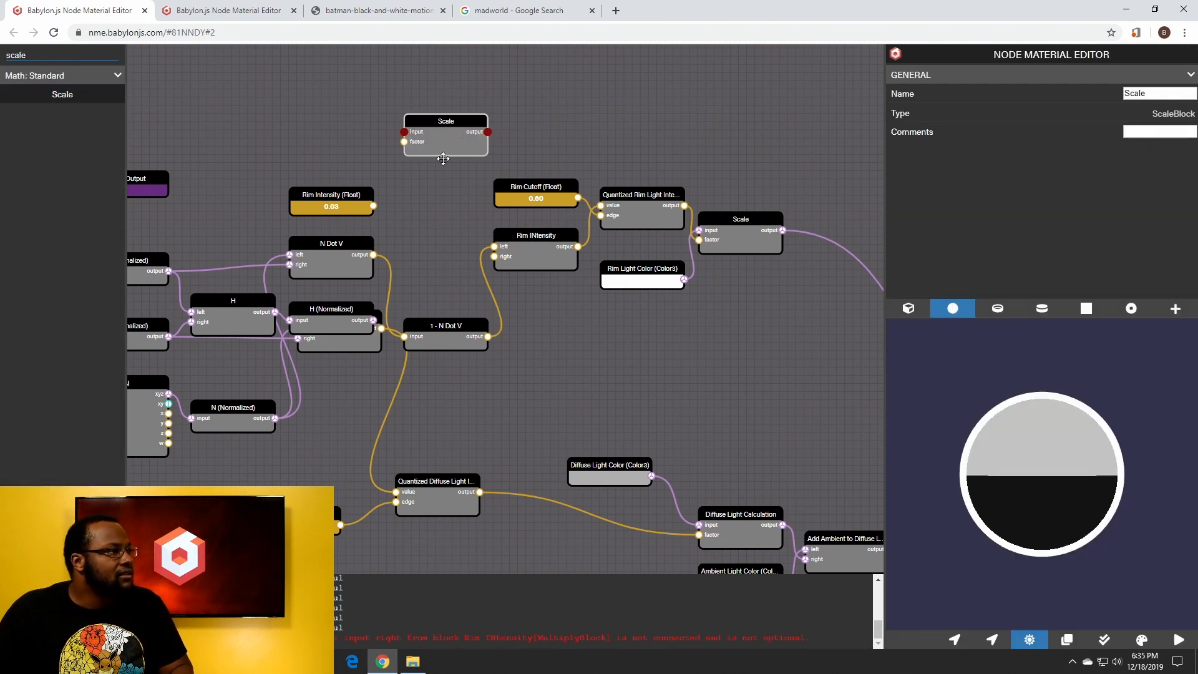
pyautogui.moveTo(373, 205); pyautogui.dragTo(405, 142)
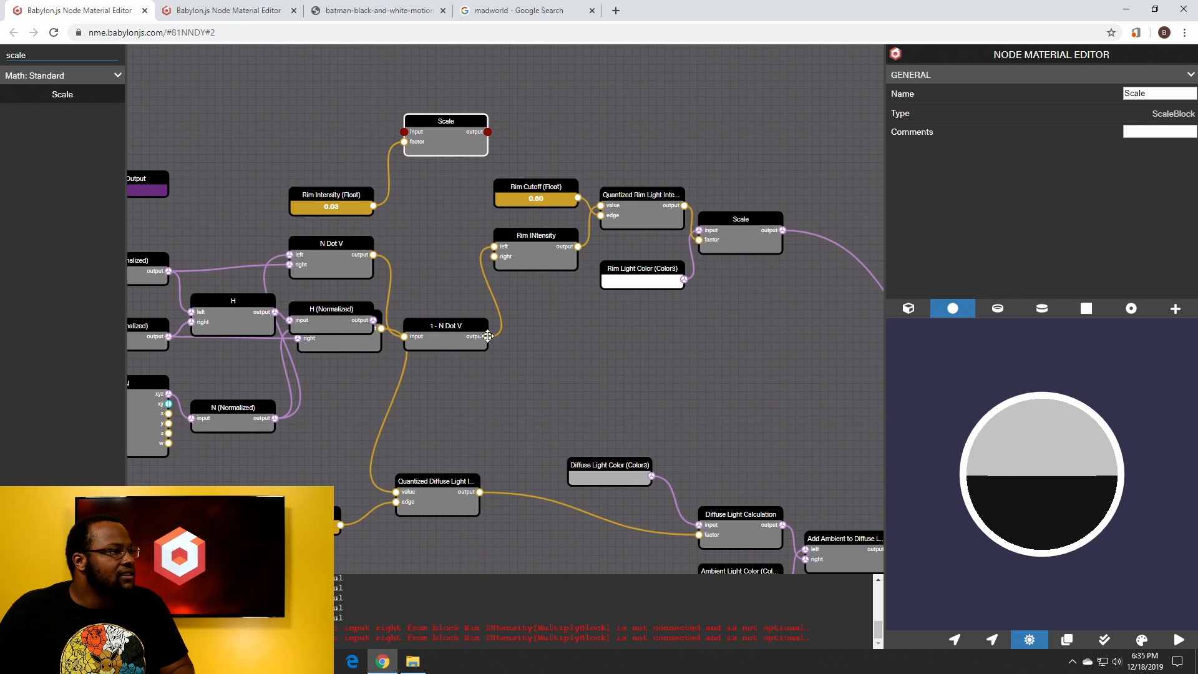
pyautogui.moveTo(487, 337); pyautogui.dragTo(406, 131)
# Delete the Rim INtensity node and connect the new Scale block's output to Quantized Rim Light Intensity's value input
pyautogui.click(532, 257)
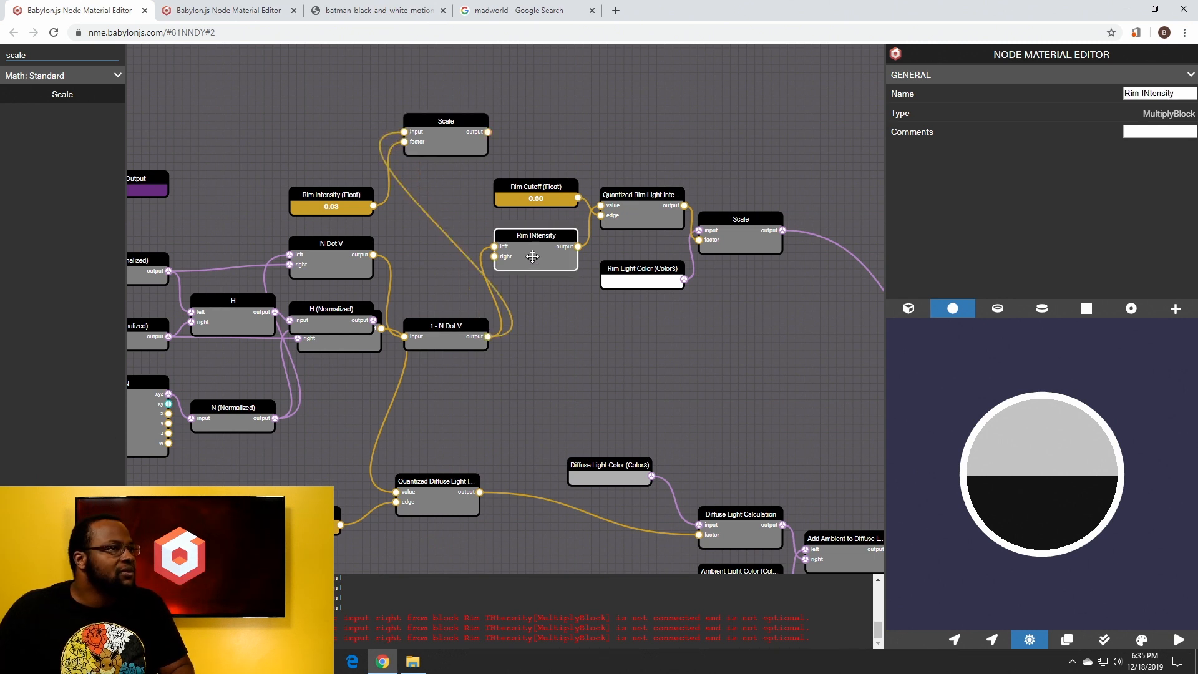
pyautogui.press('Delete')
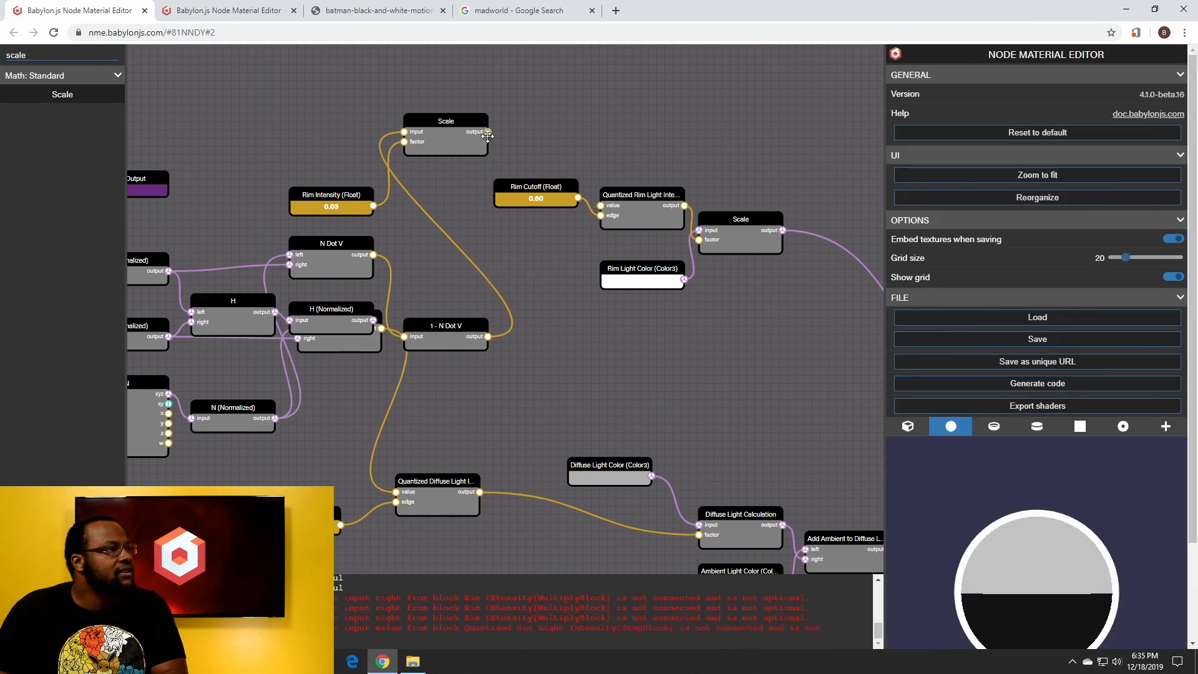
pyautogui.moveTo(490, 132); pyautogui.dragTo(599, 206)
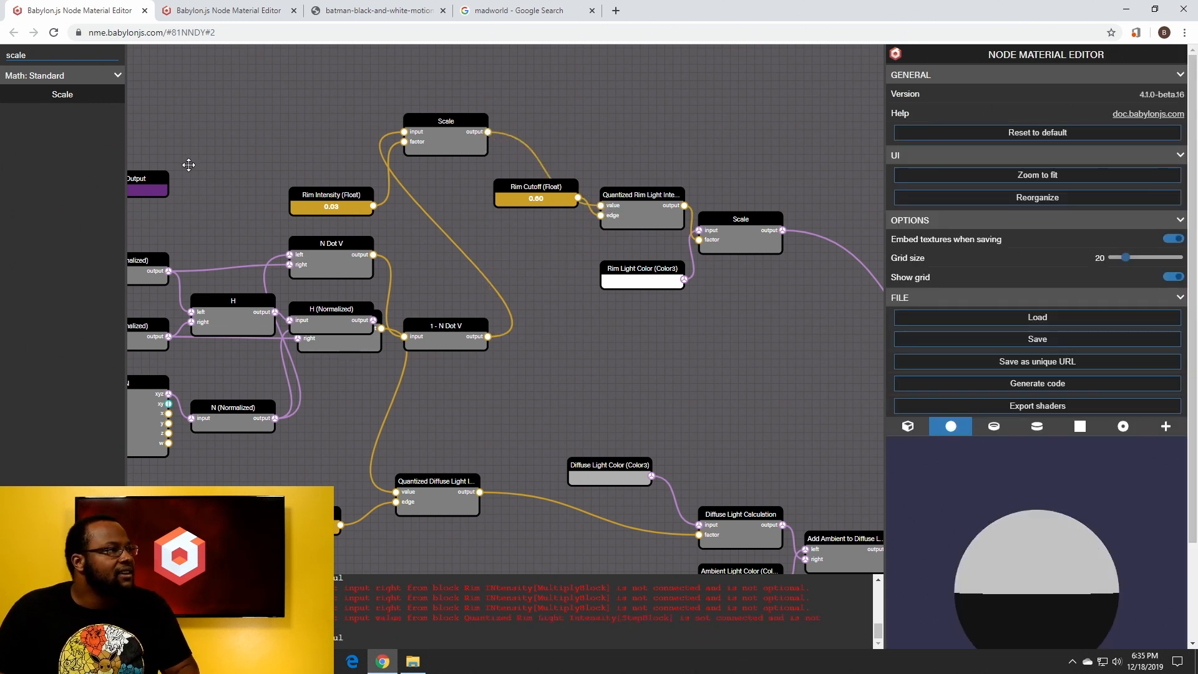
# Set the Rim Intensity value to 1 and preview the material on a torus
pyautogui.click(309, 196)
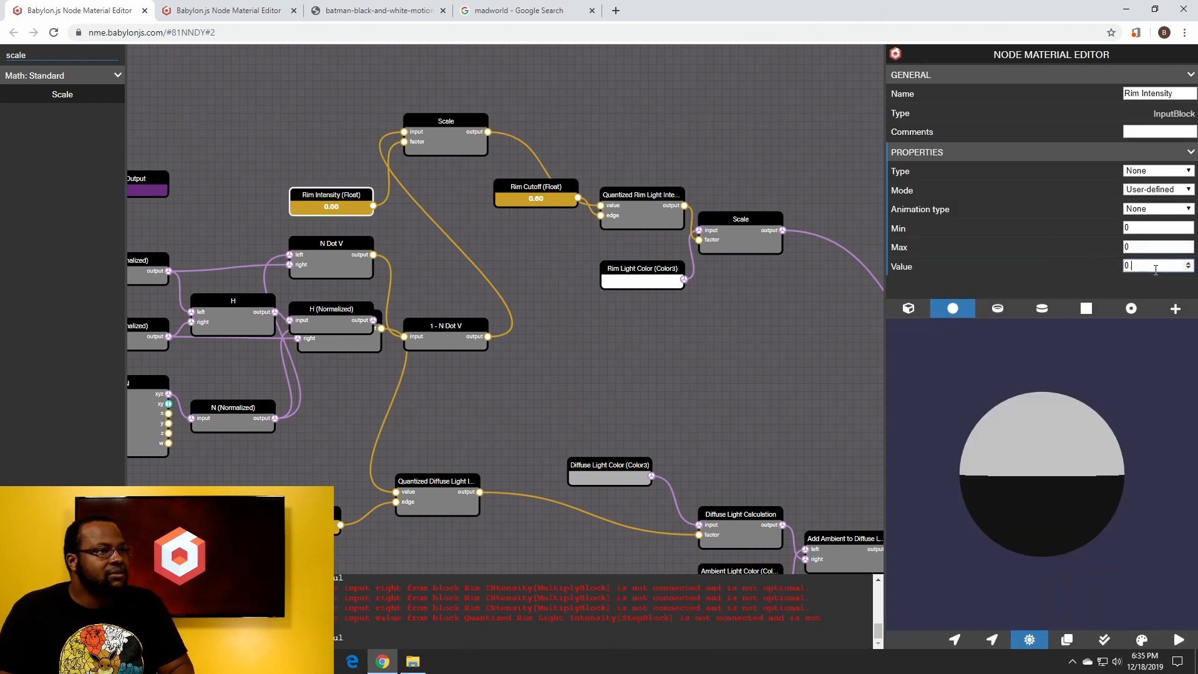
pyautogui.write('1')
pyautogui.press('BackSpace')
pyautogui.press('BackSpace')
pyautogui.write('1')
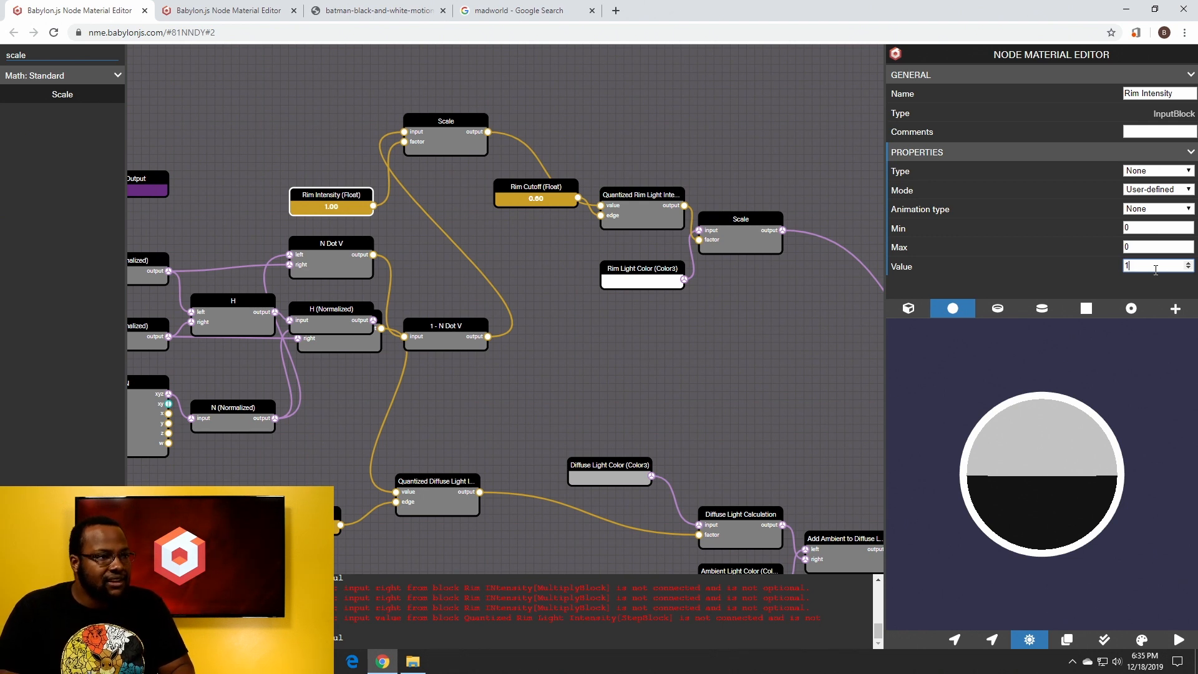
pyautogui.moveTo(1124, 498); pyautogui.dragTo(1002, 465)
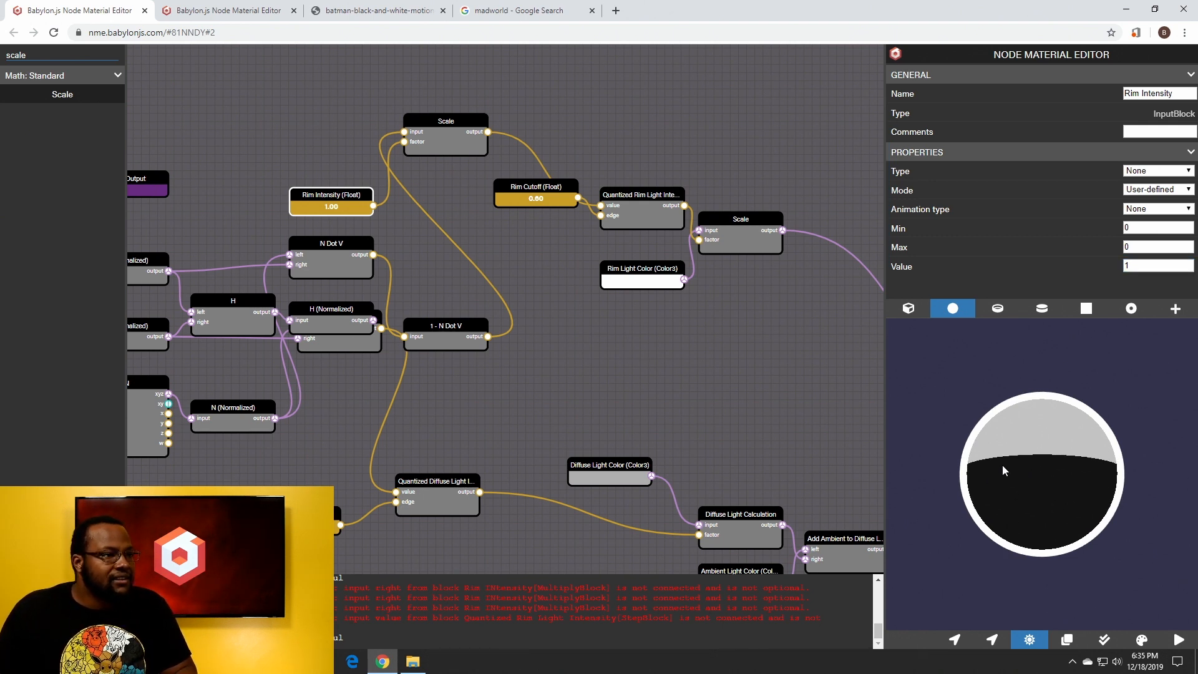
pyautogui.click(999, 310)
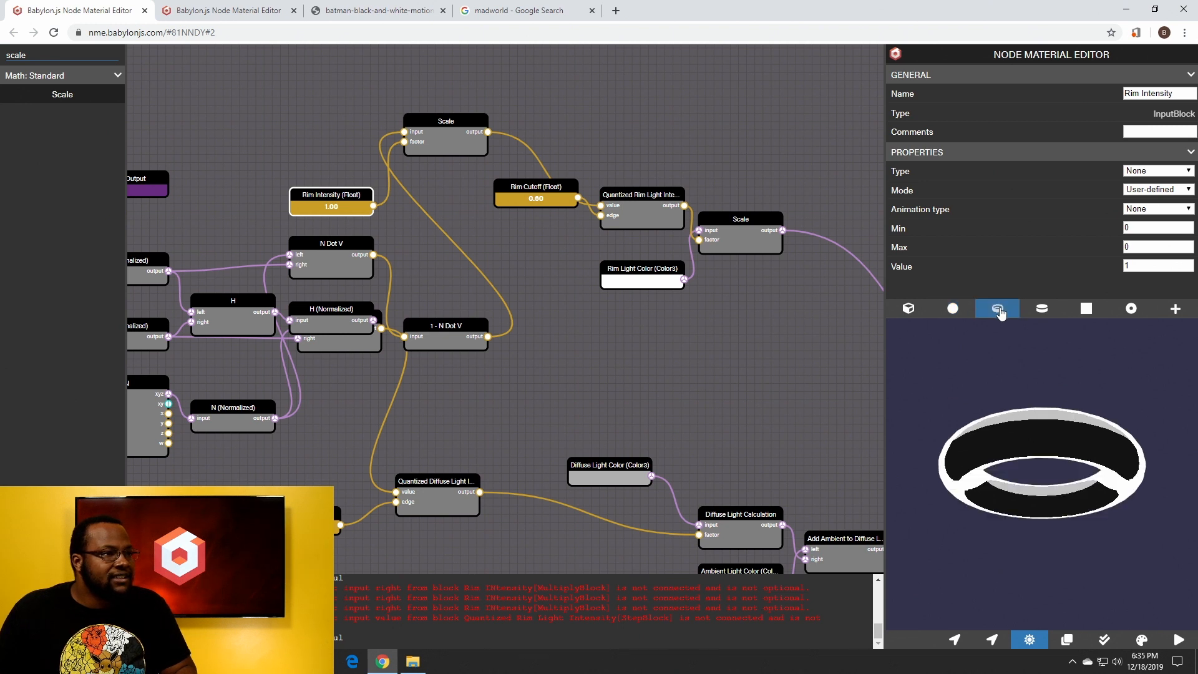
pyautogui.moveTo(1016, 407); pyautogui.dragTo(1044, 492)
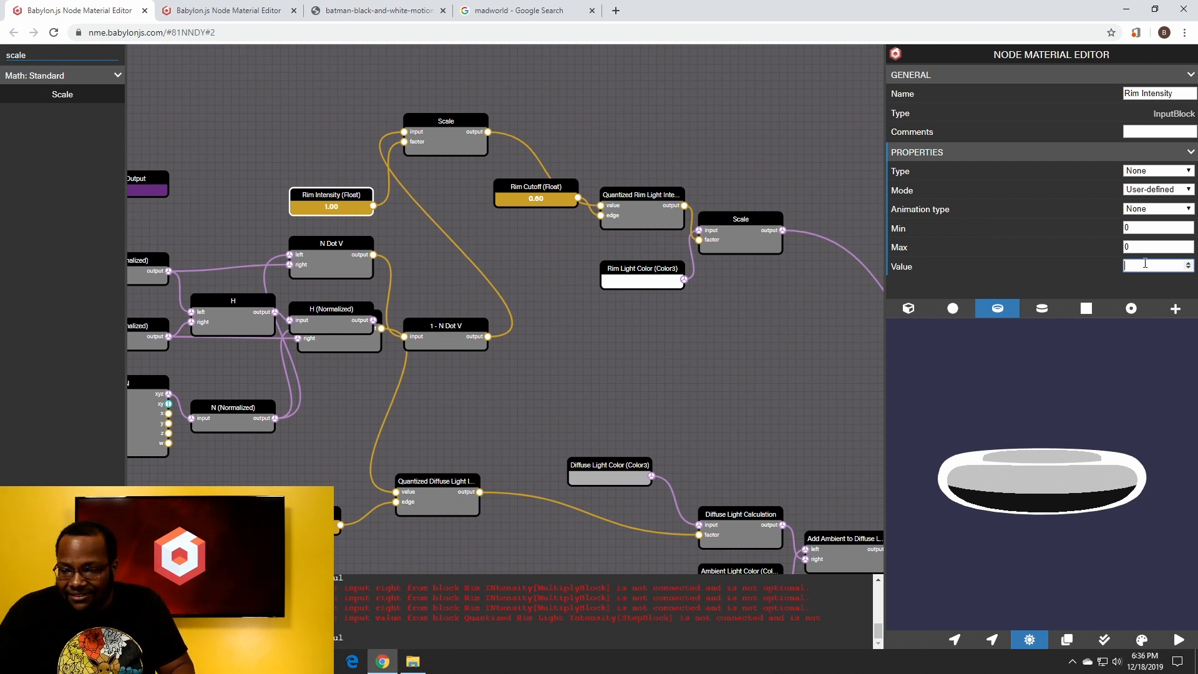
# Set Rim Intensity to 0.6 and Rim Cutoff to 0.4, checking the rim on the torus preview
pyautogui.write('0.6')
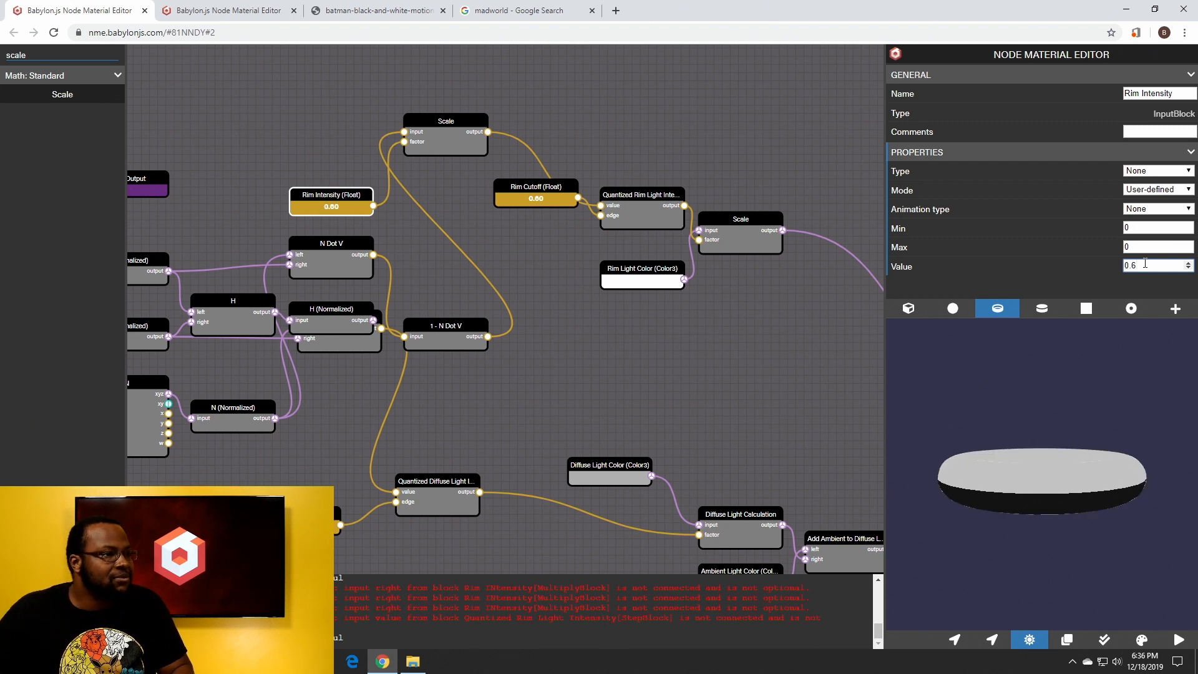
pyautogui.moveTo(1124, 501); pyautogui.dragTo(1109, 526)
pyautogui.moveTo(523, 205); pyautogui.dragTo(528, 212)
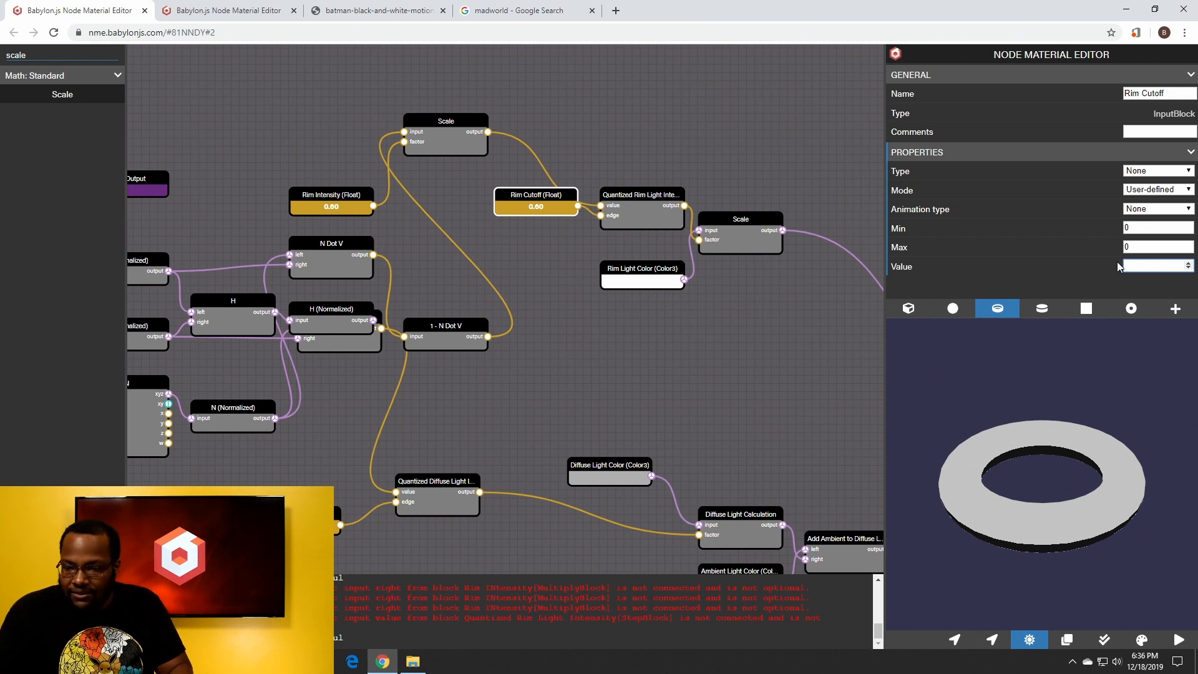
pyautogui.write('0.4')
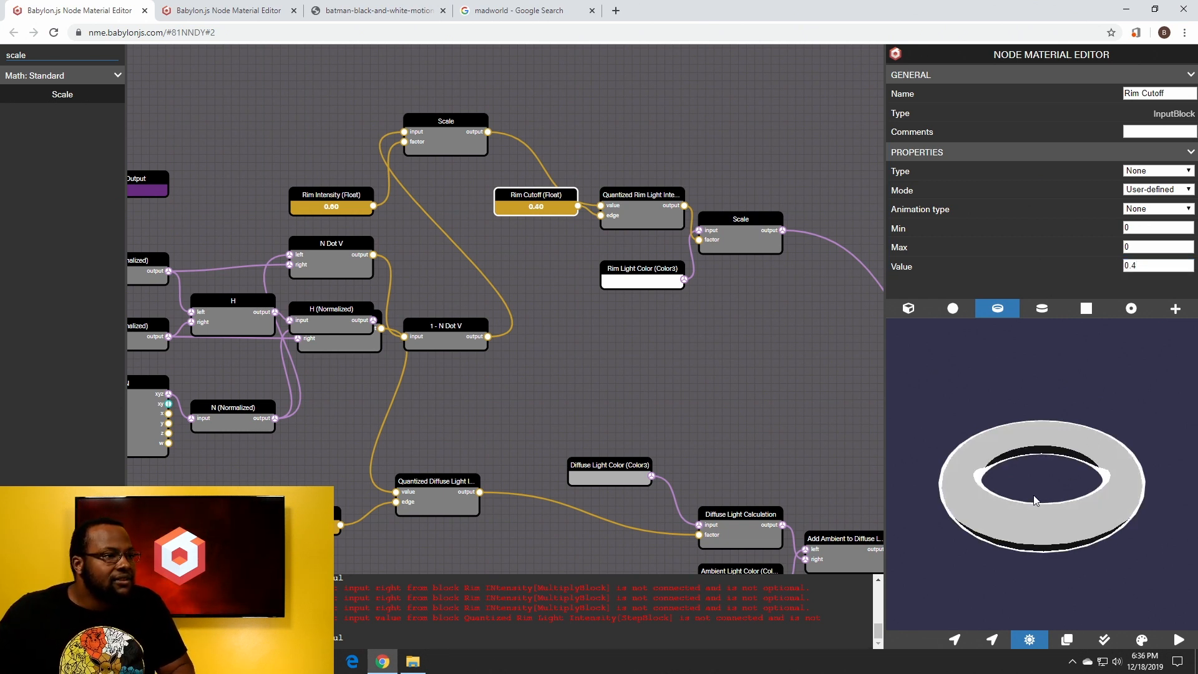
pyautogui.moveTo(1067, 467); pyautogui.dragTo(1037, 485)
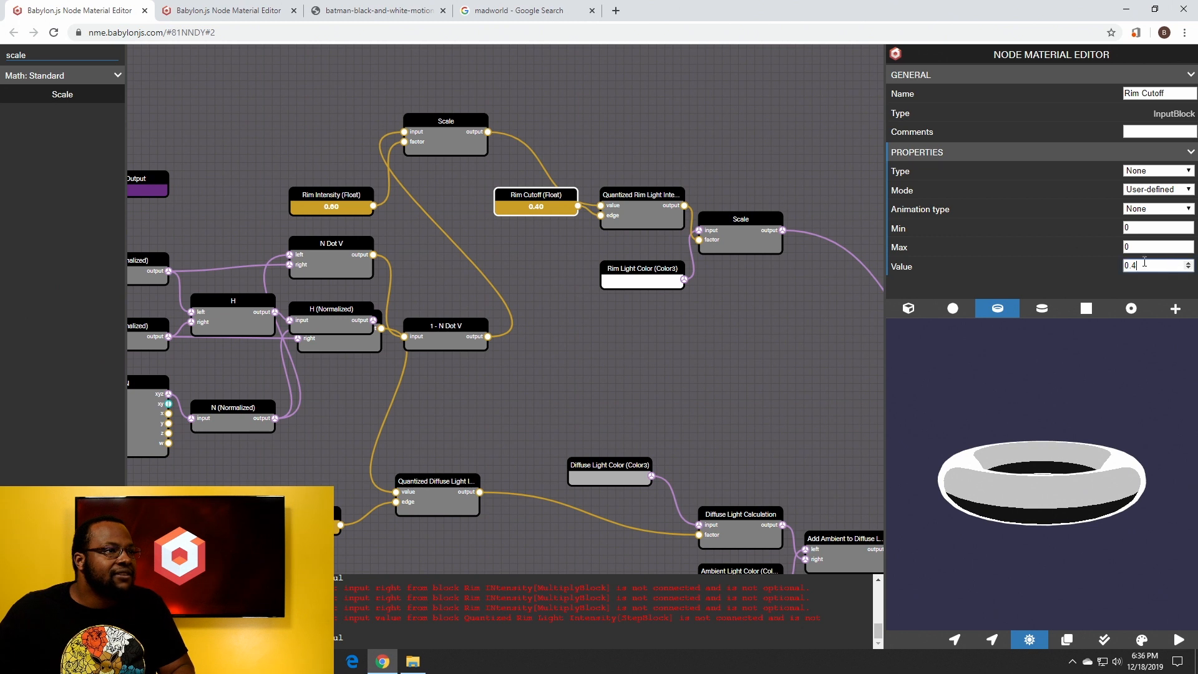
# Try a Rim Cutoff of 0.2, then set it back to 0.4
pyautogui.moveTo(1144, 262); pyautogui.dragTo(1127, 262)
pyautogui.write('1')
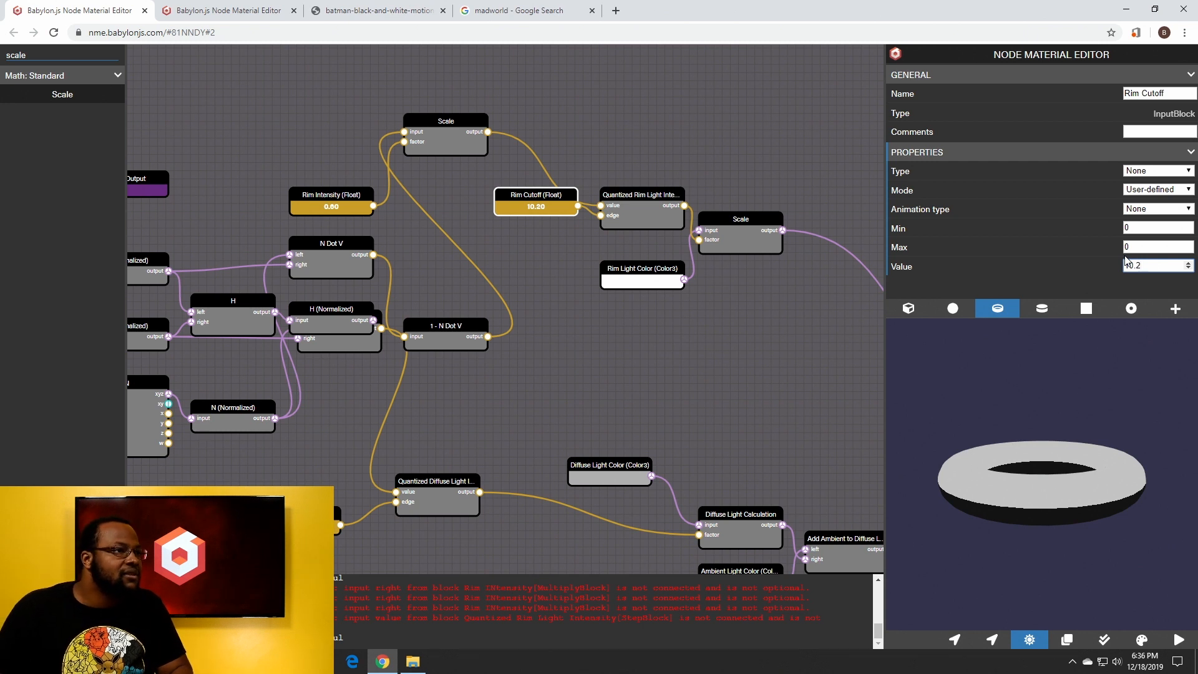
pyautogui.write('0.2')
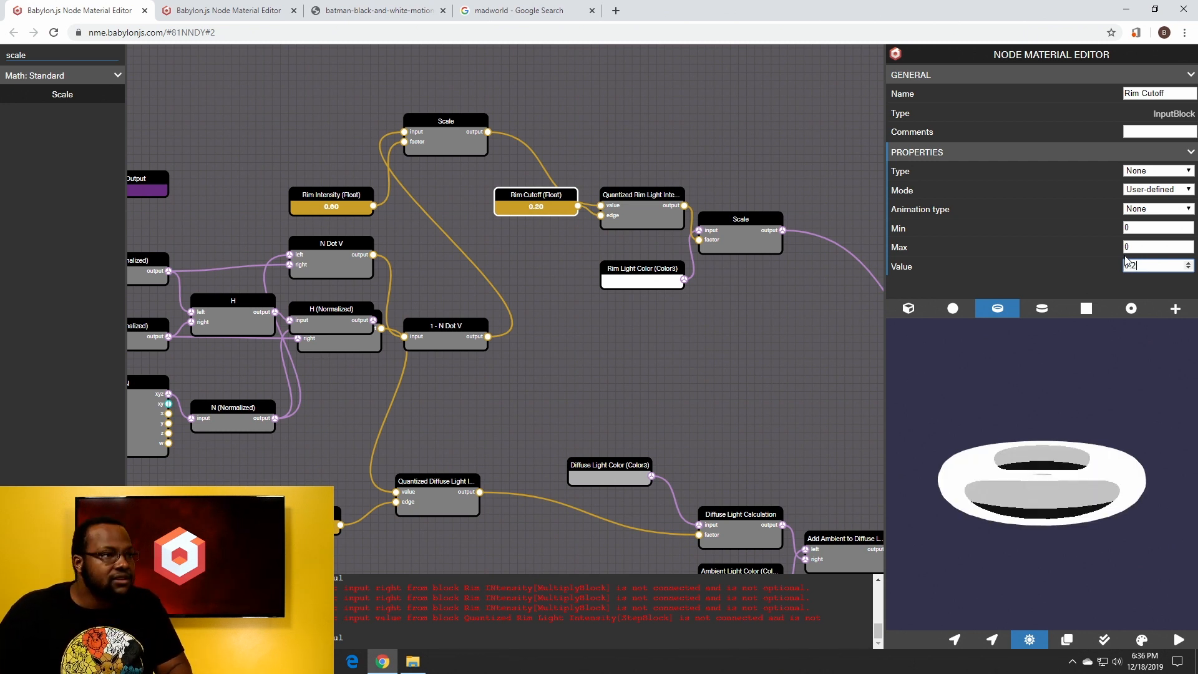
pyautogui.moveTo(1021, 499)
pyautogui.mouseDown()
pyautogui.moveTo(1012, 492)
pyautogui.moveTo(1012, 547)
pyautogui.moveTo(1016, 503)
pyautogui.mouseUp()
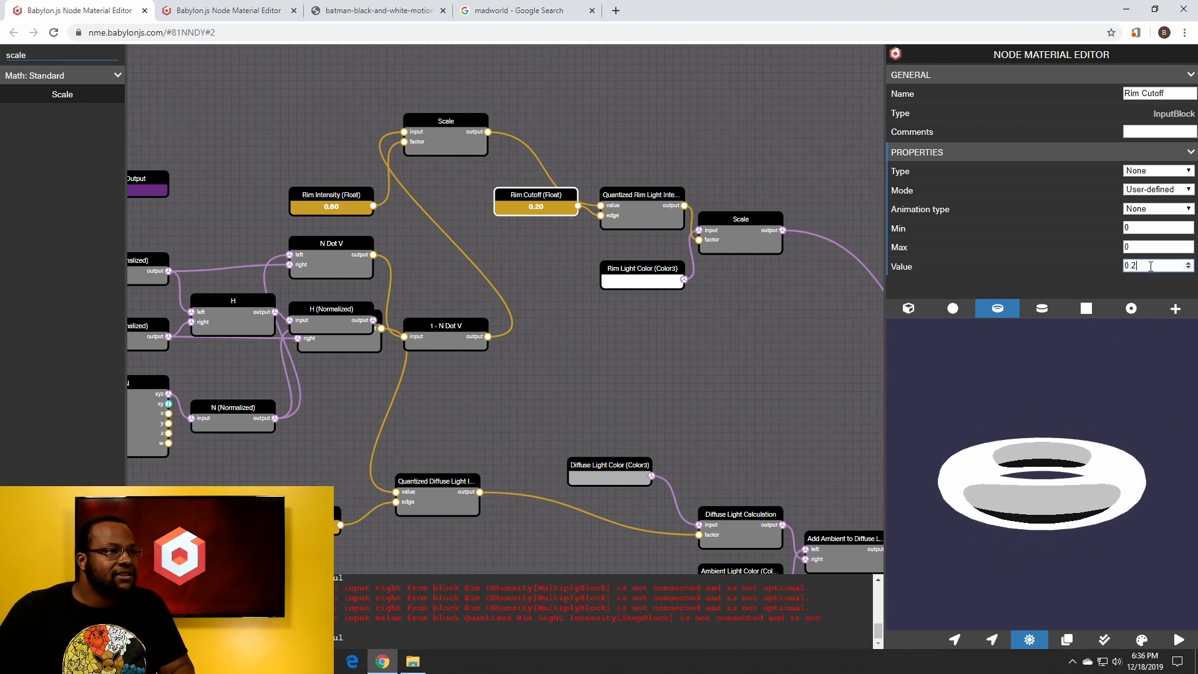
pyautogui.press('BackSpace')
pyautogui.write('4')
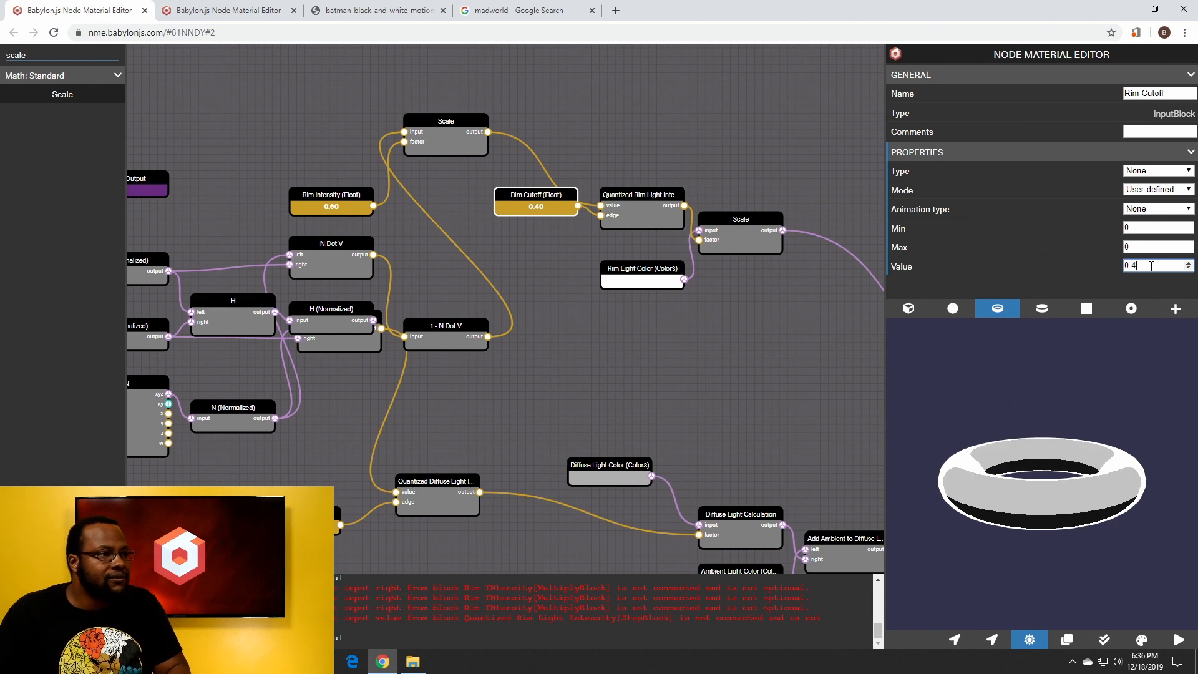
# Check the torus preview from several angles and change the Rim Light Color to black
pyautogui.click(548, 352)
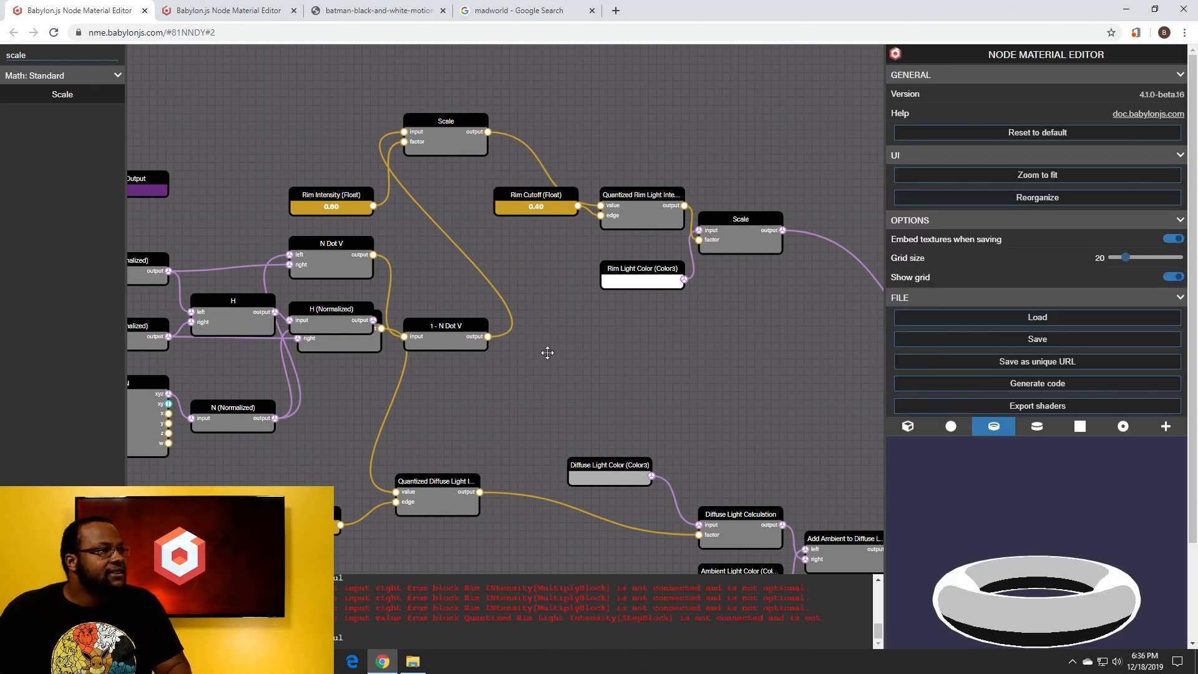
pyautogui.scroll(-2, 998, 568)
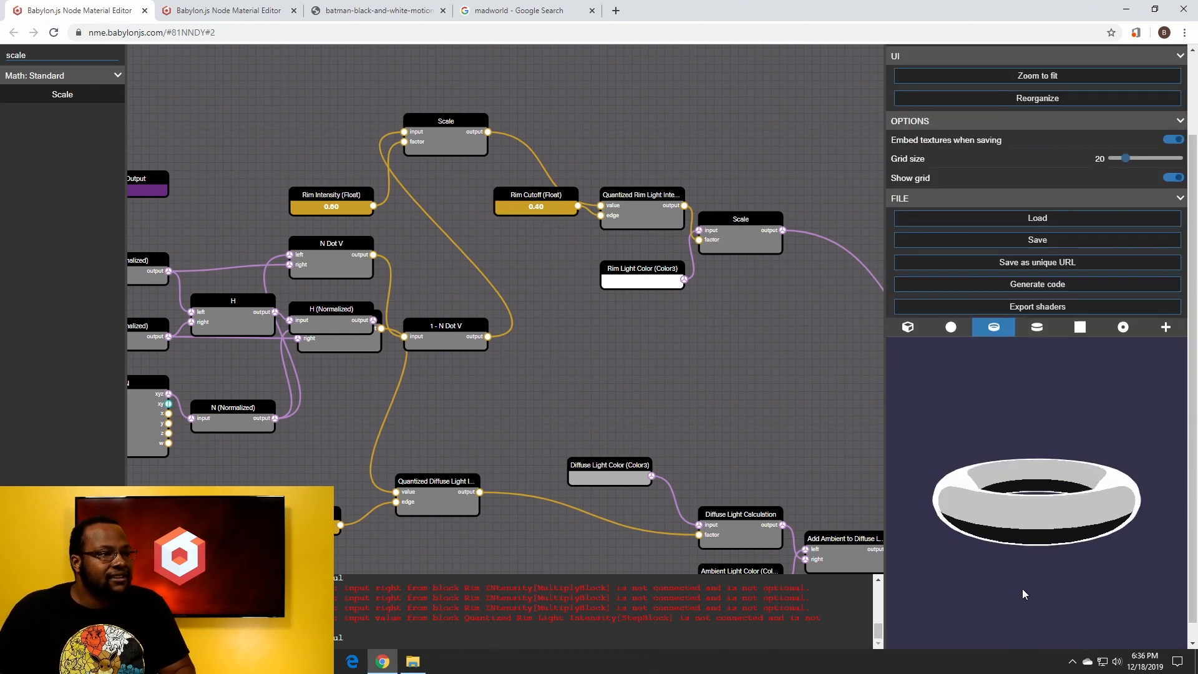
pyautogui.moveTo(1023, 582); pyautogui.dragTo(1028, 619)
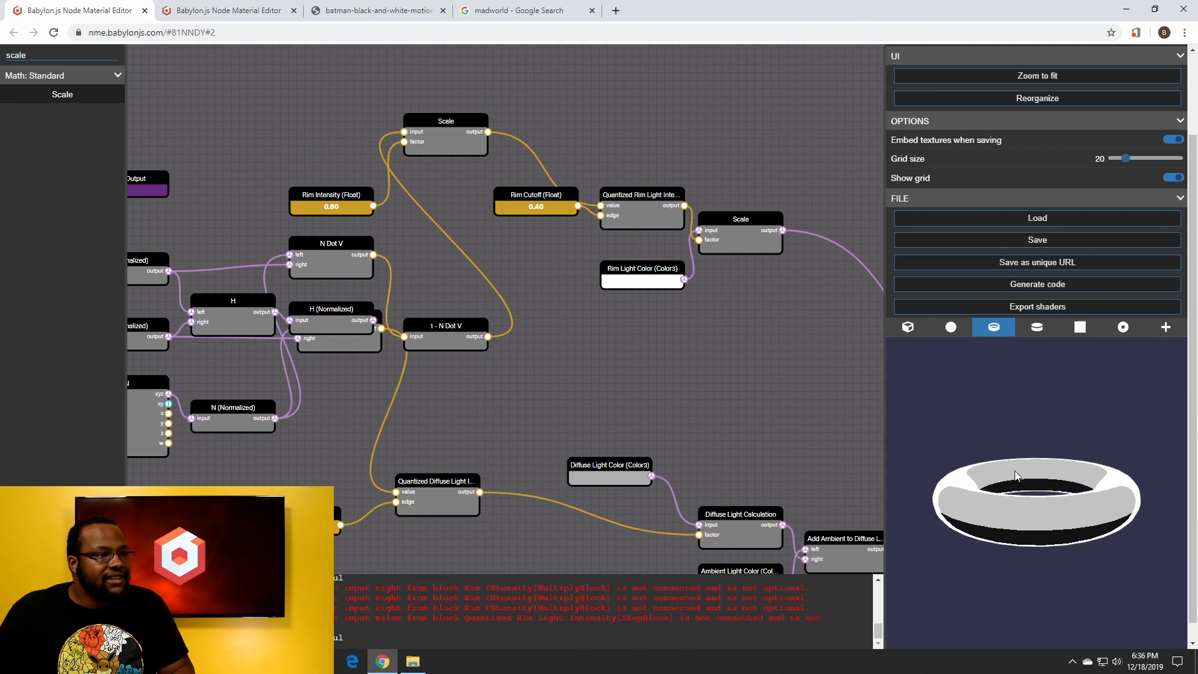
pyautogui.moveTo(1014, 492); pyautogui.dragTo(978, 489)
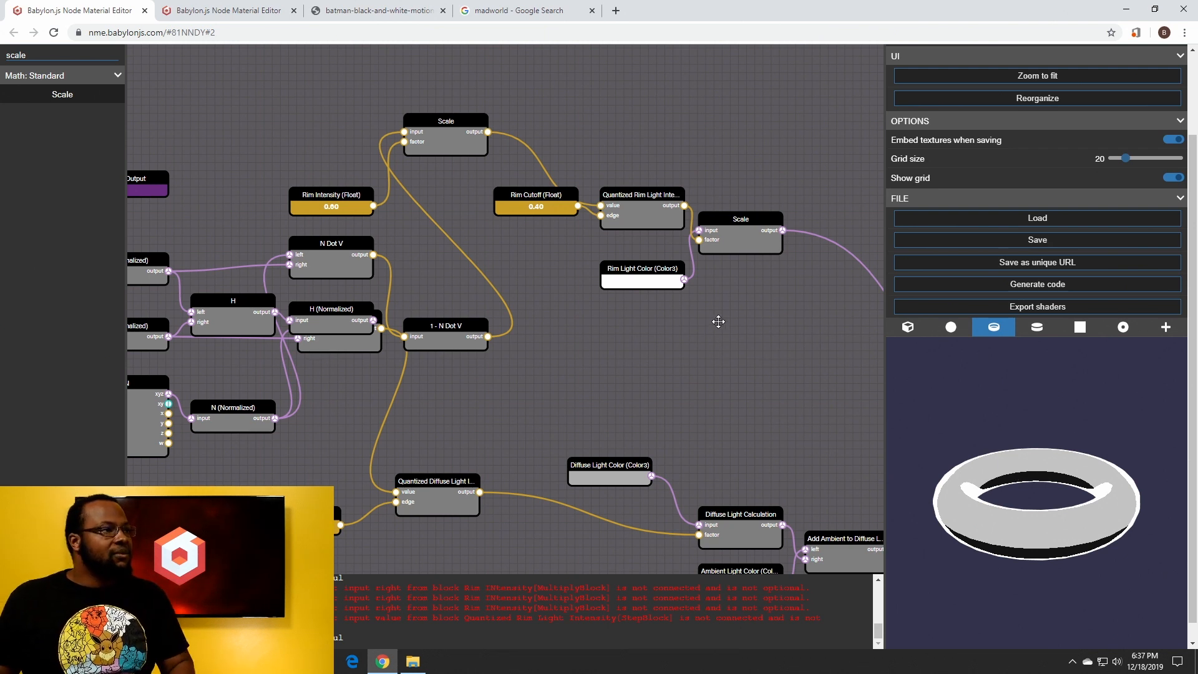
pyautogui.click(635, 286)
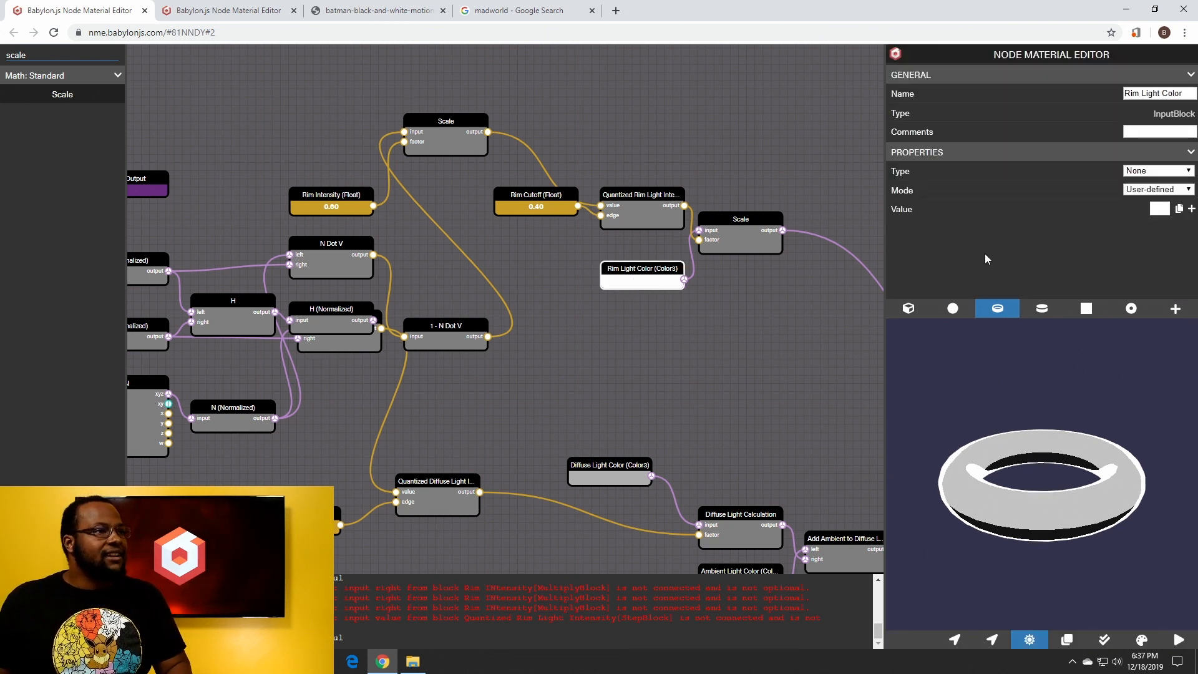
pyautogui.click(1160, 209)
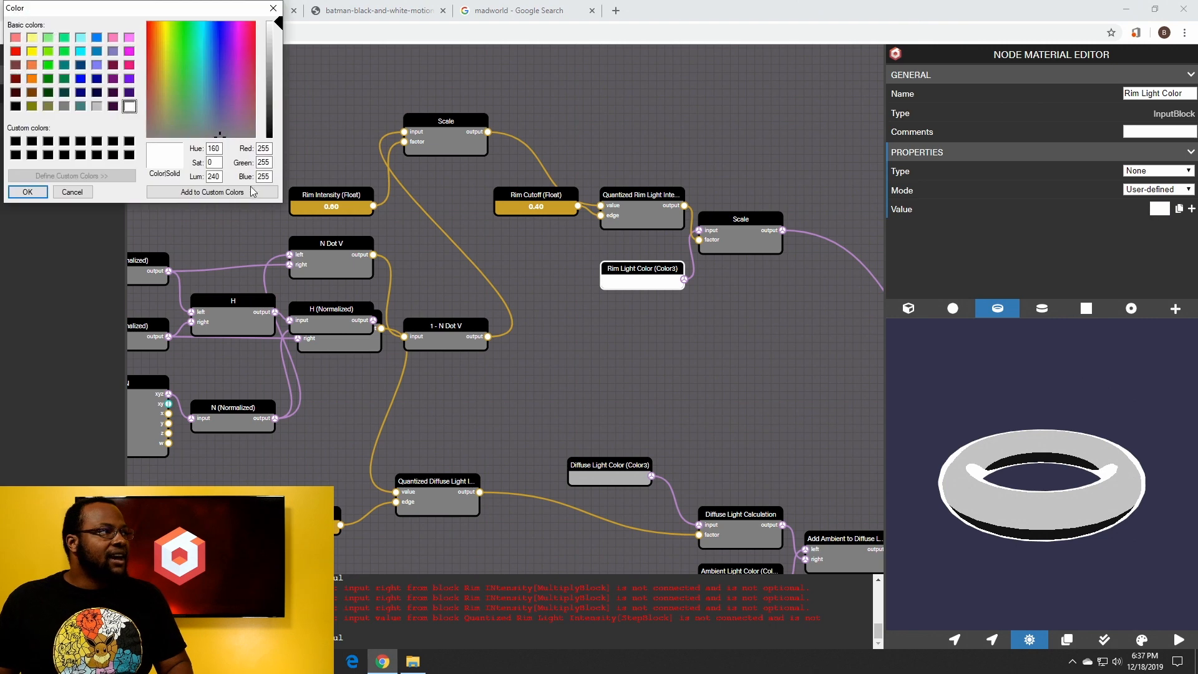
pyautogui.moveTo(266, 116); pyautogui.dragTo(281, 151)
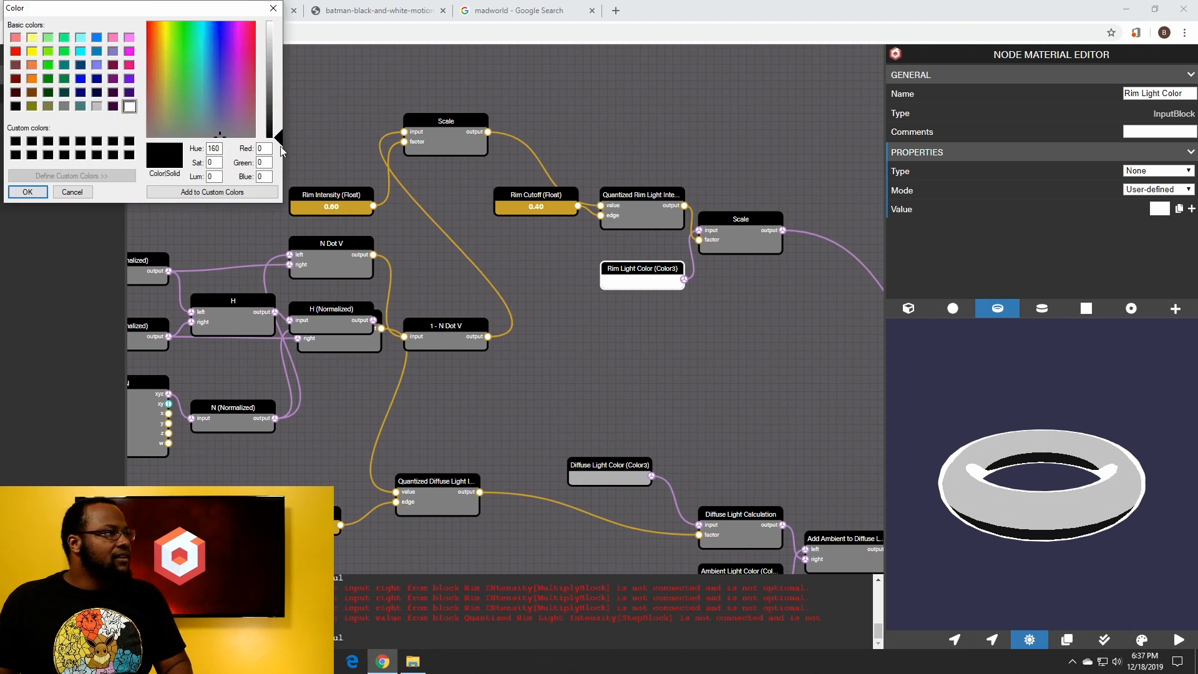
pyautogui.click(718, 350)
pyautogui.click(733, 341)
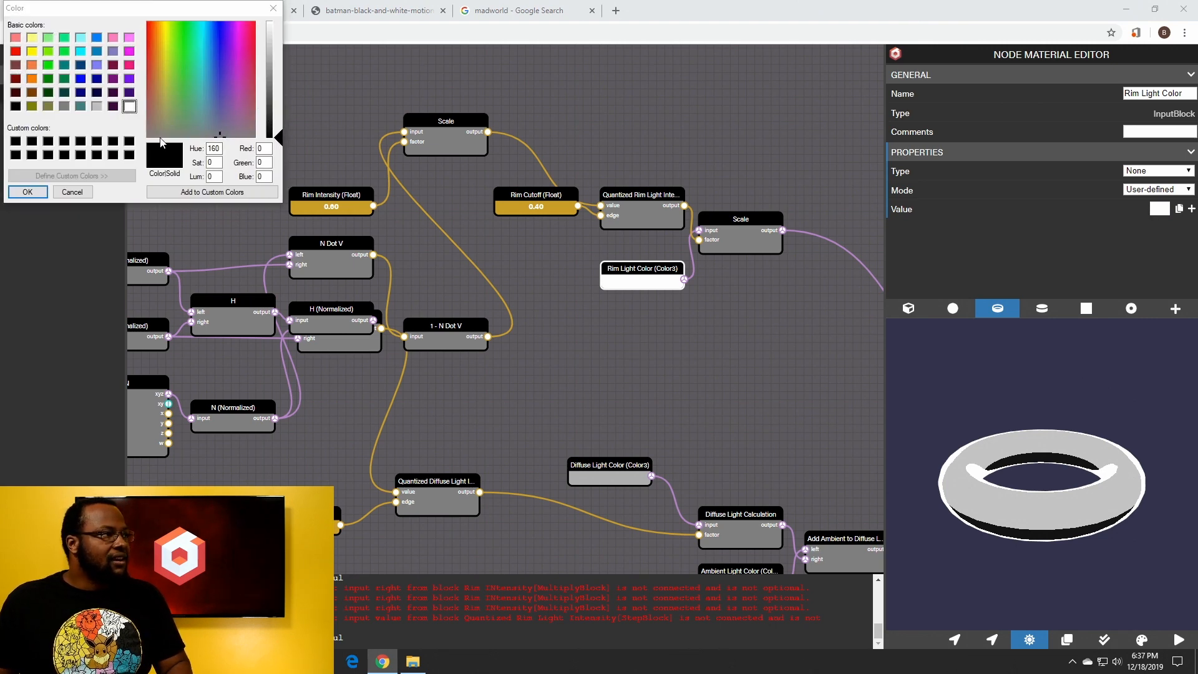
pyautogui.click(27, 192)
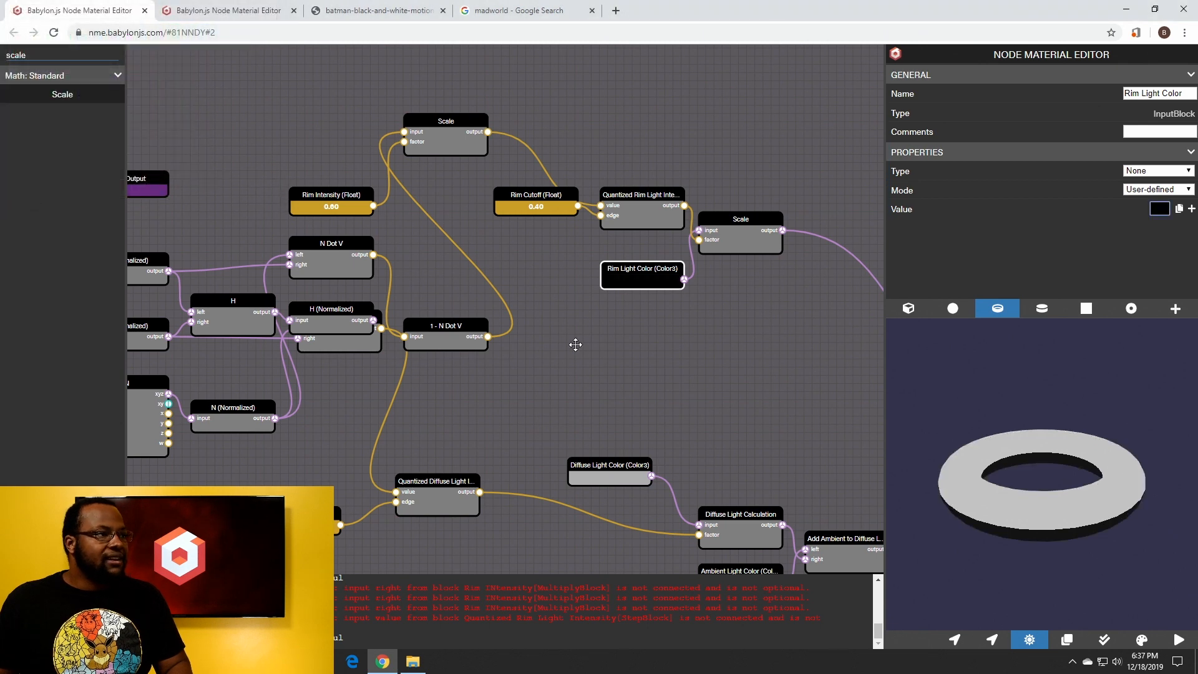
# Move the Add Rim + Spec + Diffuse node away from the Surface Color and Multiply Lighting by Color nodes
pyautogui.click(675, 343)
pyautogui.moveTo(674, 342); pyautogui.dragTo(343, 348)
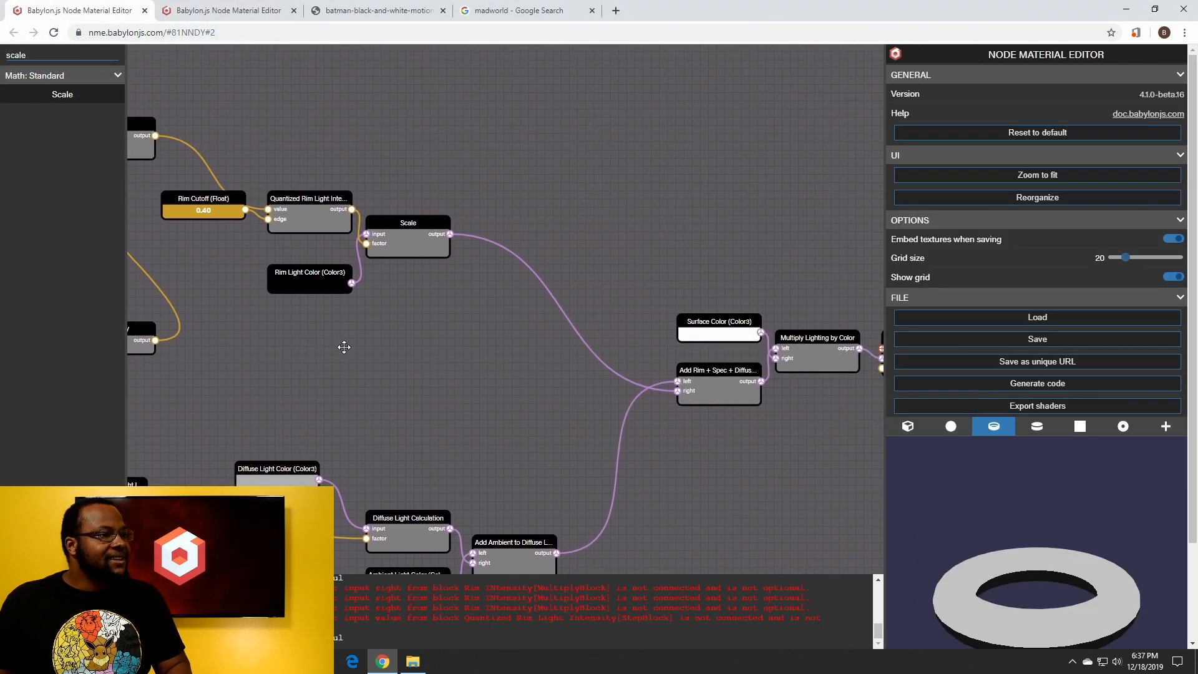
pyautogui.scroll(-2, 934, 580)
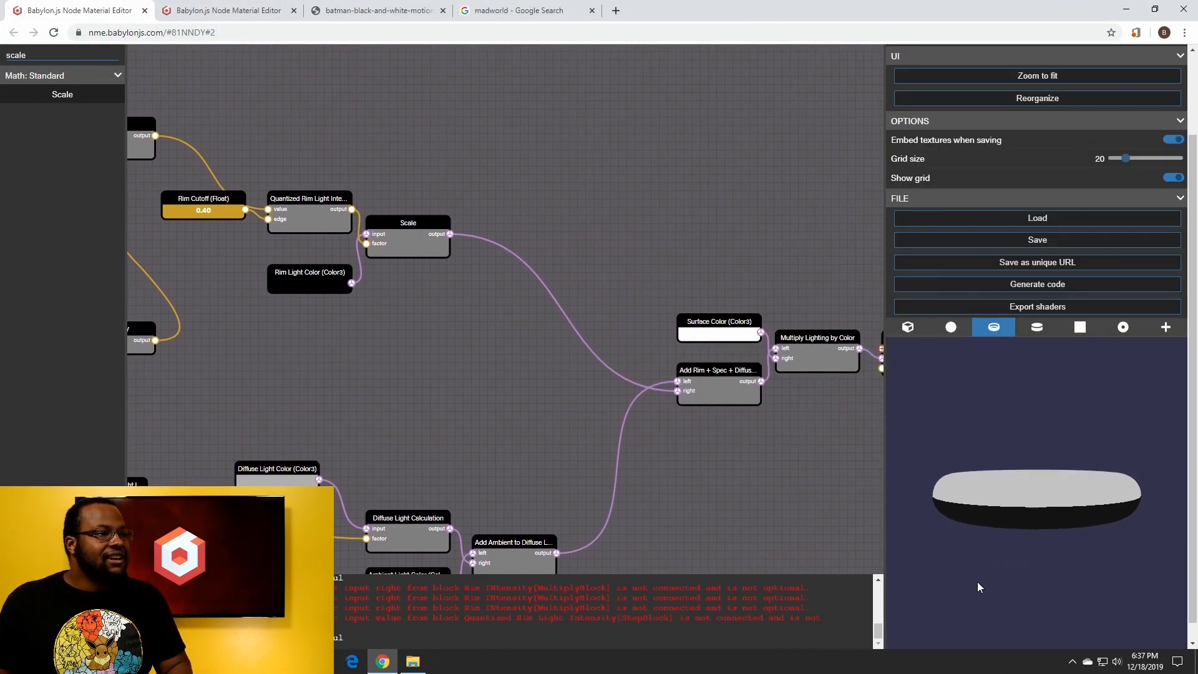
pyautogui.moveTo(553, 176); pyautogui.dragTo(472, 105)
pyautogui.click(650, 328)
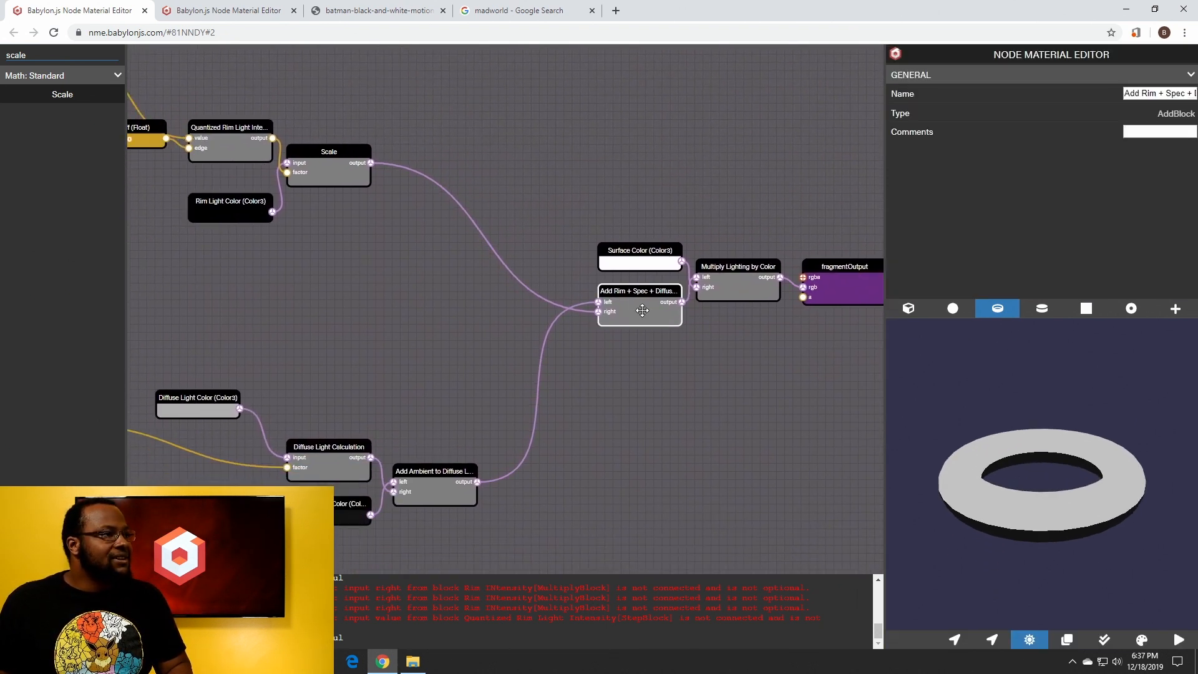
pyautogui.moveTo(640, 290); pyautogui.dragTo(574, 331)
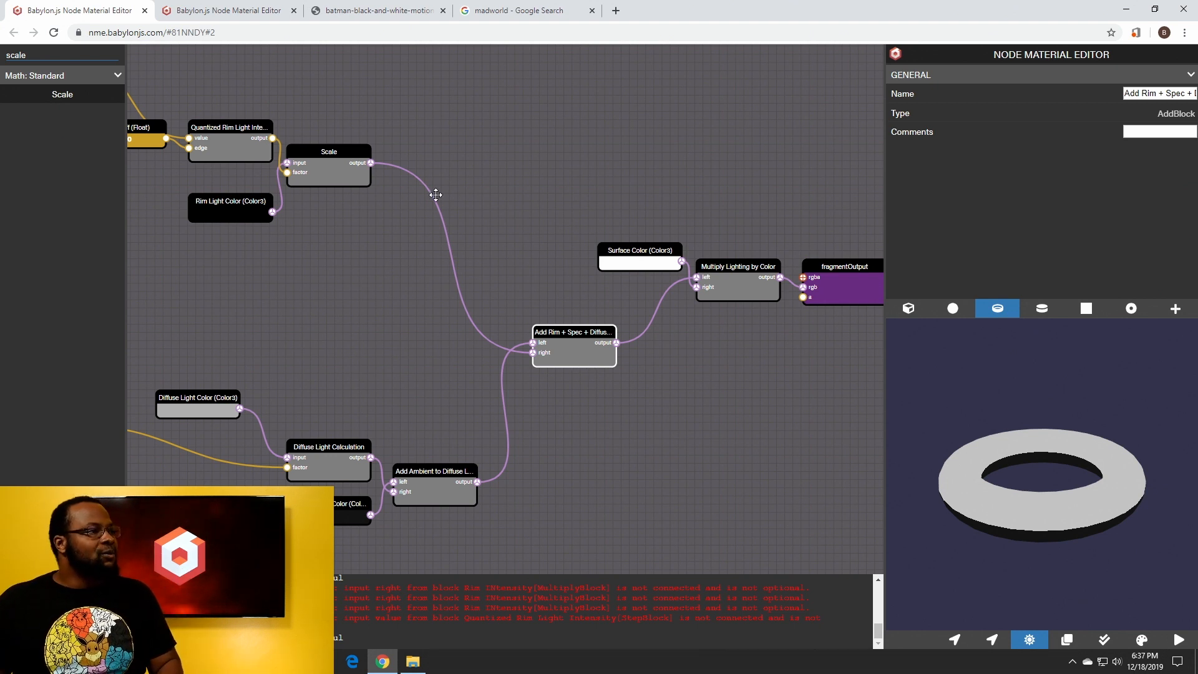
# Add a Multiply block above the Surface Color node and connect the rim light Scale block's output to its left input
pyautogui.moveTo(31, 55); pyautogui.dragTo(1, 49)
pyautogui.write('multiply')
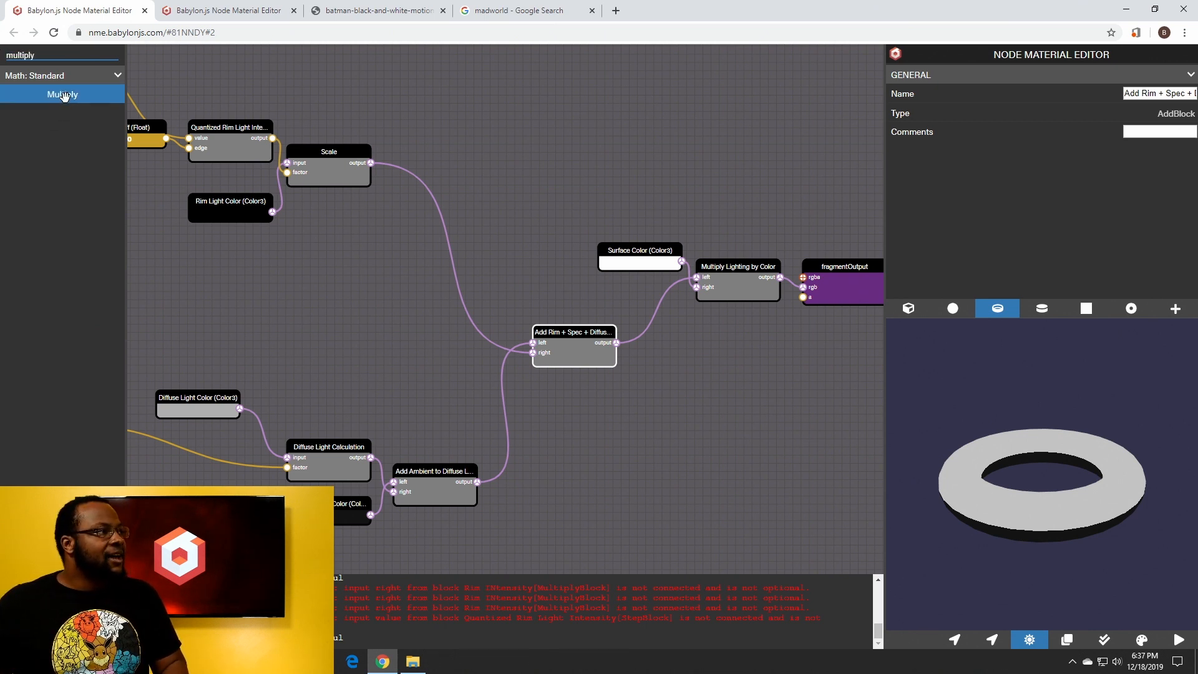
pyautogui.moveTo(62, 94); pyautogui.dragTo(593, 133)
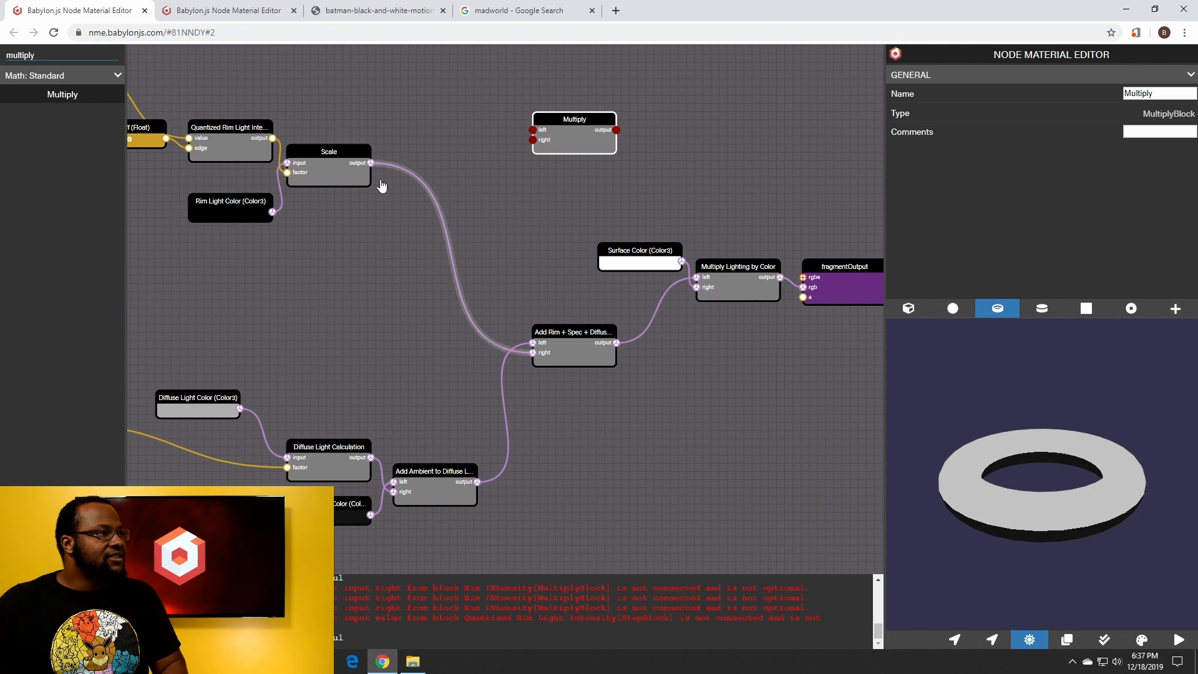
pyautogui.moveTo(370, 163); pyautogui.dragTo(533, 130)
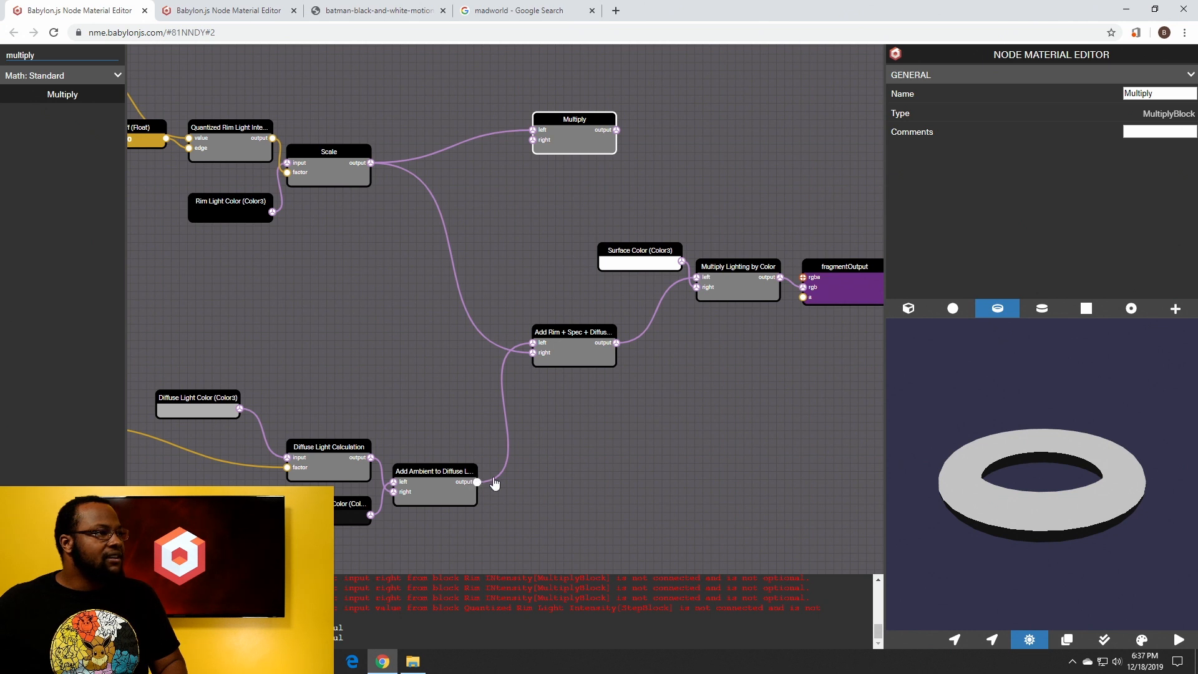
# Spread out the Multiply Lighting by Color, Add Rim + Spec + Diffuse and Surface Color nodes to make room before fragmentOutput
pyautogui.moveTo(749, 279); pyautogui.dragTo(716, 271)
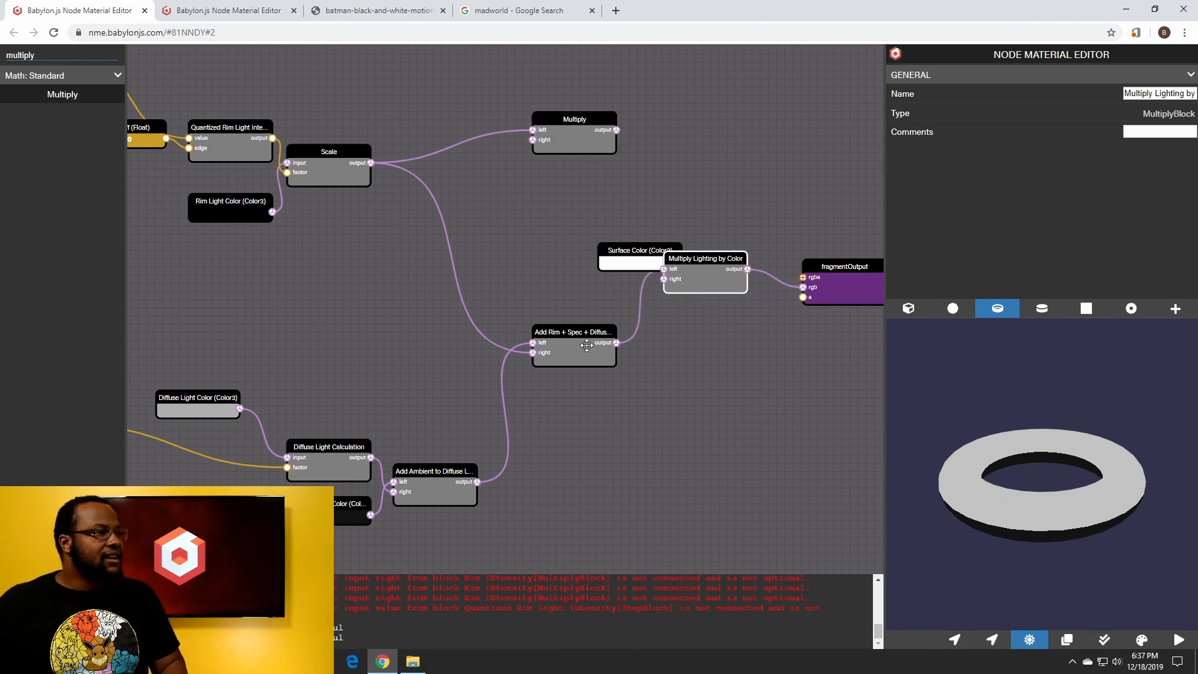
pyautogui.moveTo(587, 346); pyautogui.dragTo(505, 394)
pyautogui.moveTo(628, 255); pyautogui.dragTo(480, 296)
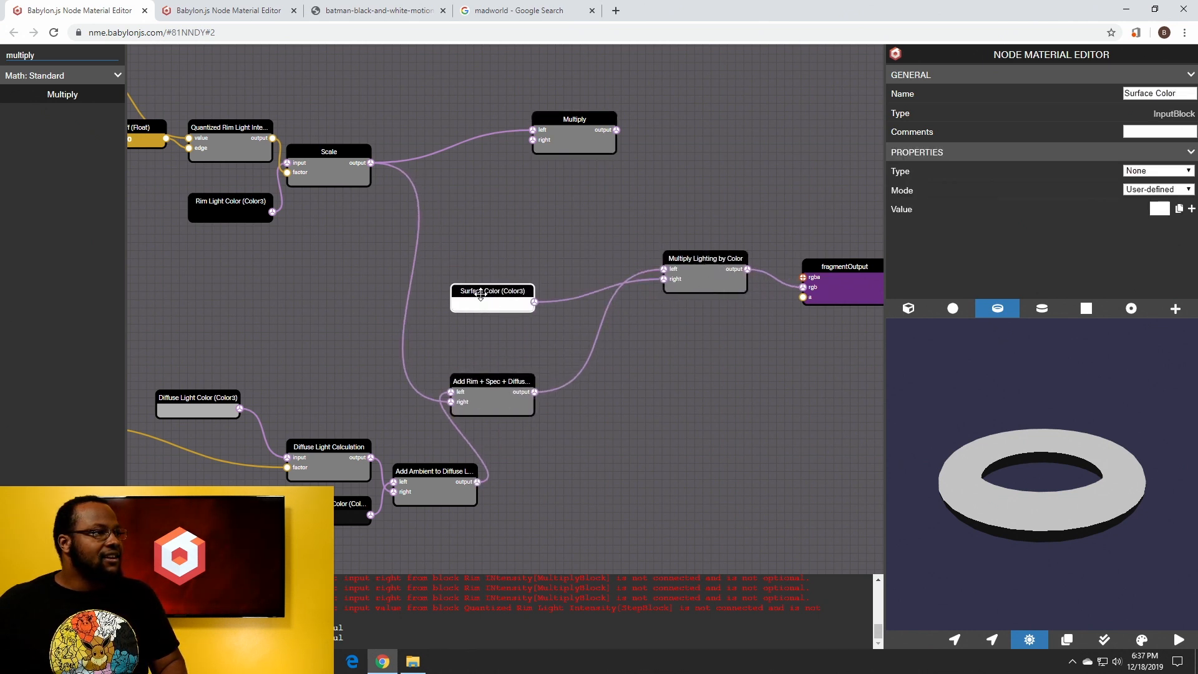
# Connect Multiply Lighting by Color's output to the new Multiply block's right input, and Multiply's output to fragmentOutput's rgb input
pyautogui.moveTo(693, 269); pyautogui.dragTo(510, 115)
pyautogui.click(621, 262)
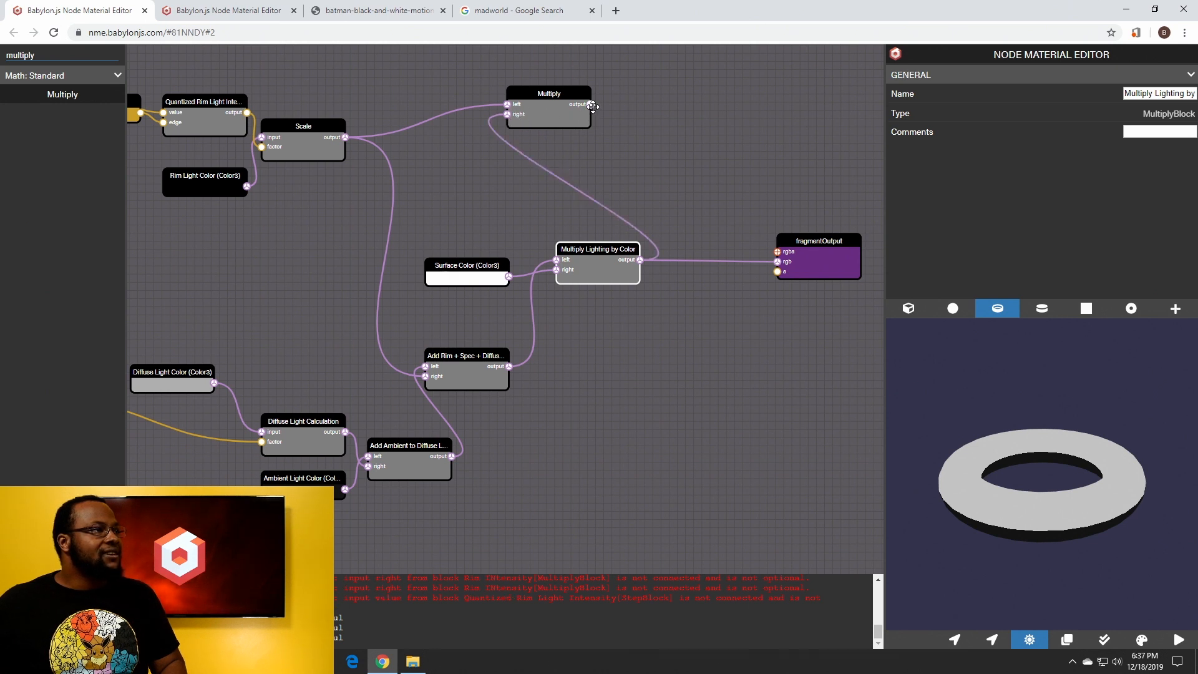
pyautogui.moveTo(592, 104); pyautogui.dragTo(779, 261)
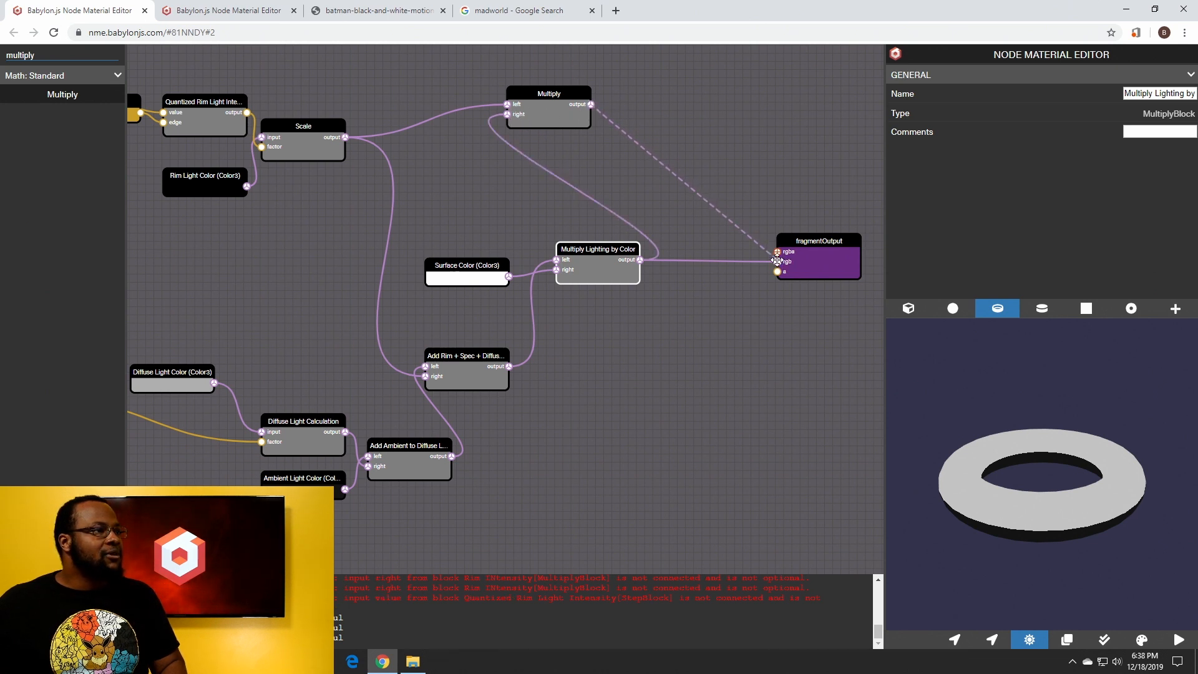
pyautogui.moveTo(539, 99); pyautogui.dragTo(679, 190)
pyautogui.moveTo(584, 272); pyautogui.dragTo(568, 288)
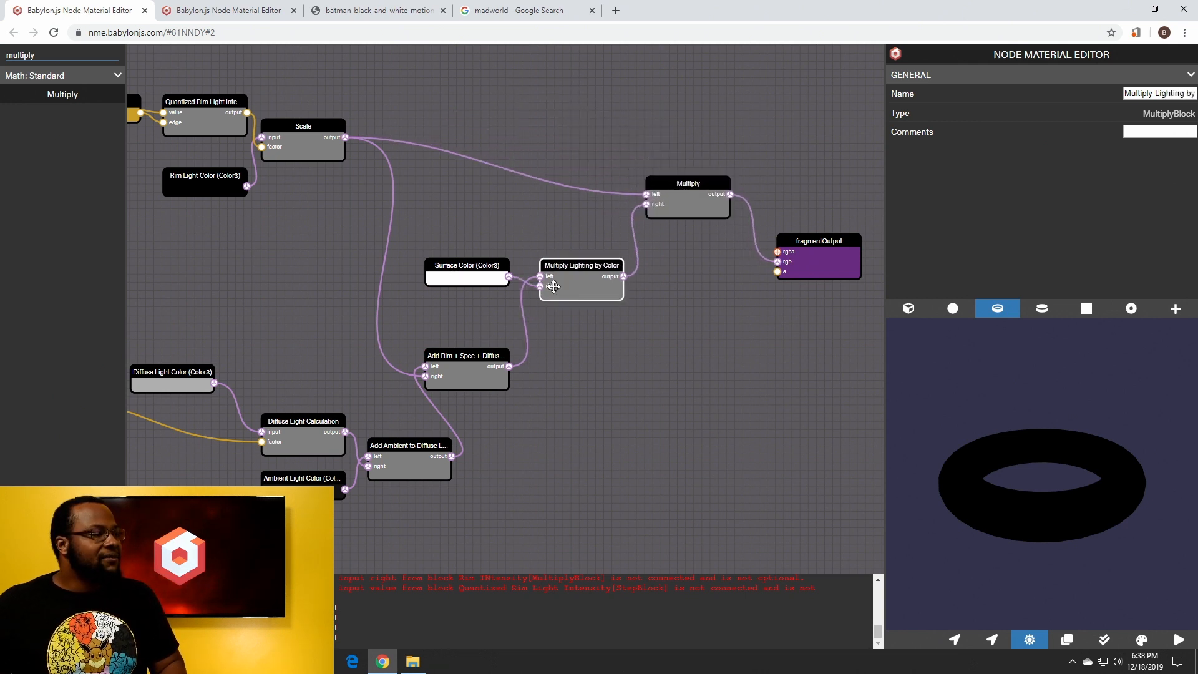
# Set the Rim Light Color to white (RGB 255, 255, 255) and check the rim on the torus preview
pyautogui.click(202, 196)
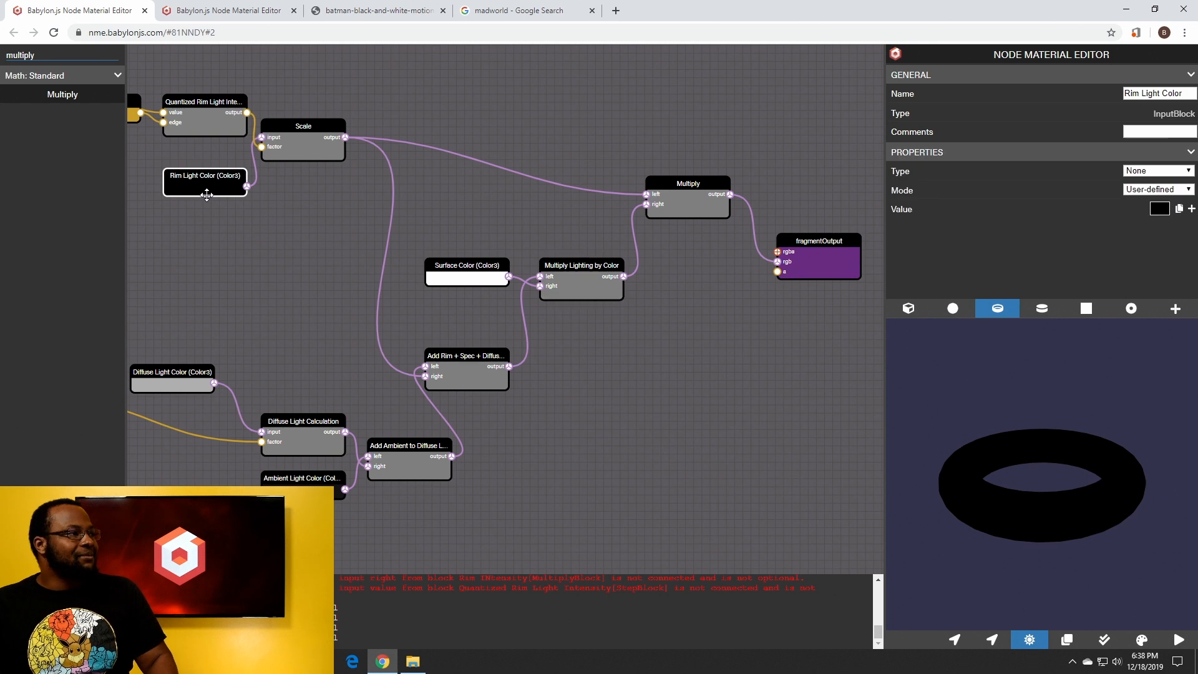
pyautogui.click(1160, 209)
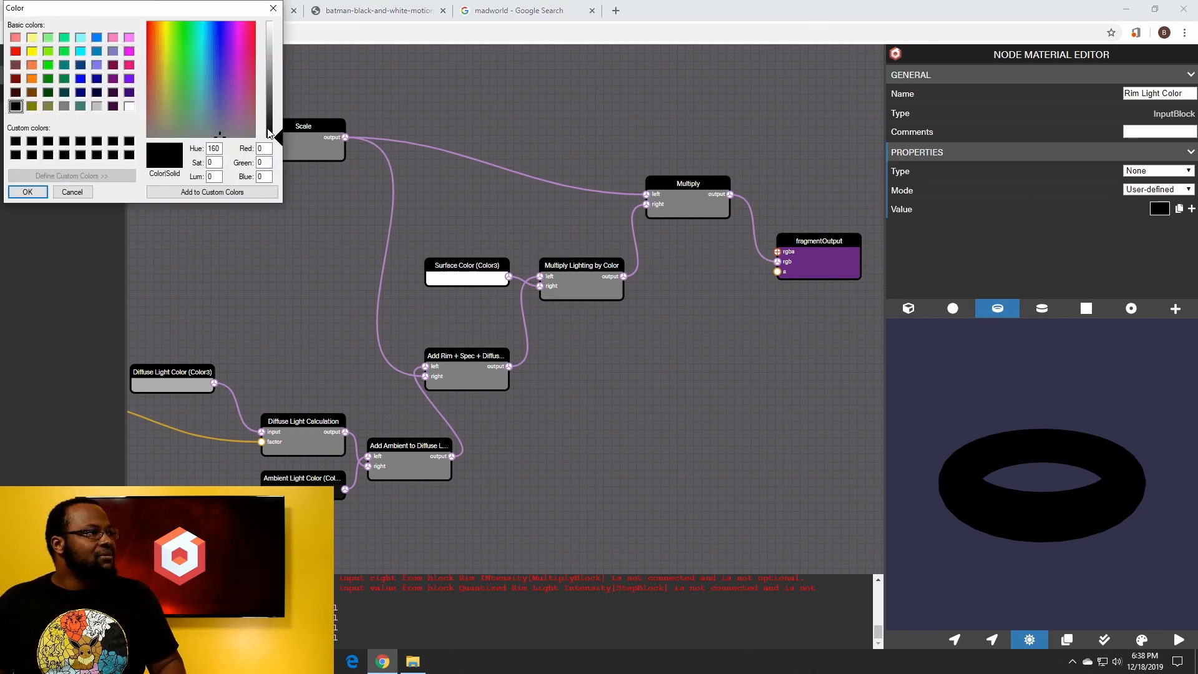
pyautogui.moveTo(269, 132); pyautogui.dragTo(271, 23)
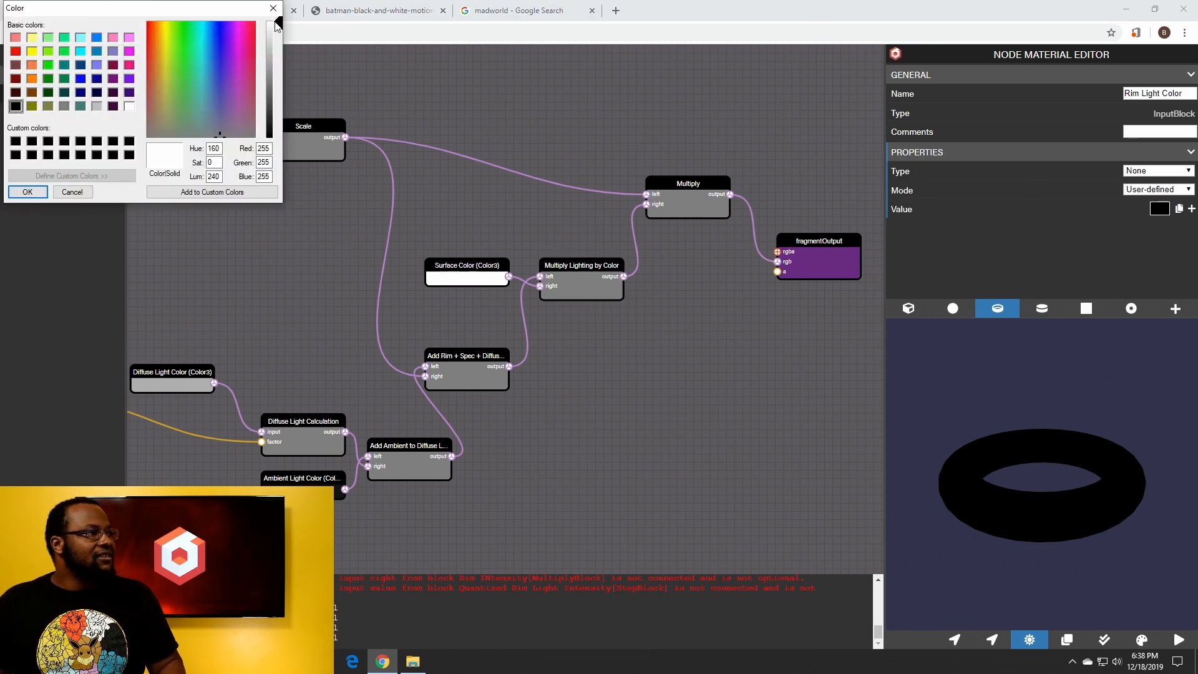
pyautogui.click(27, 192)
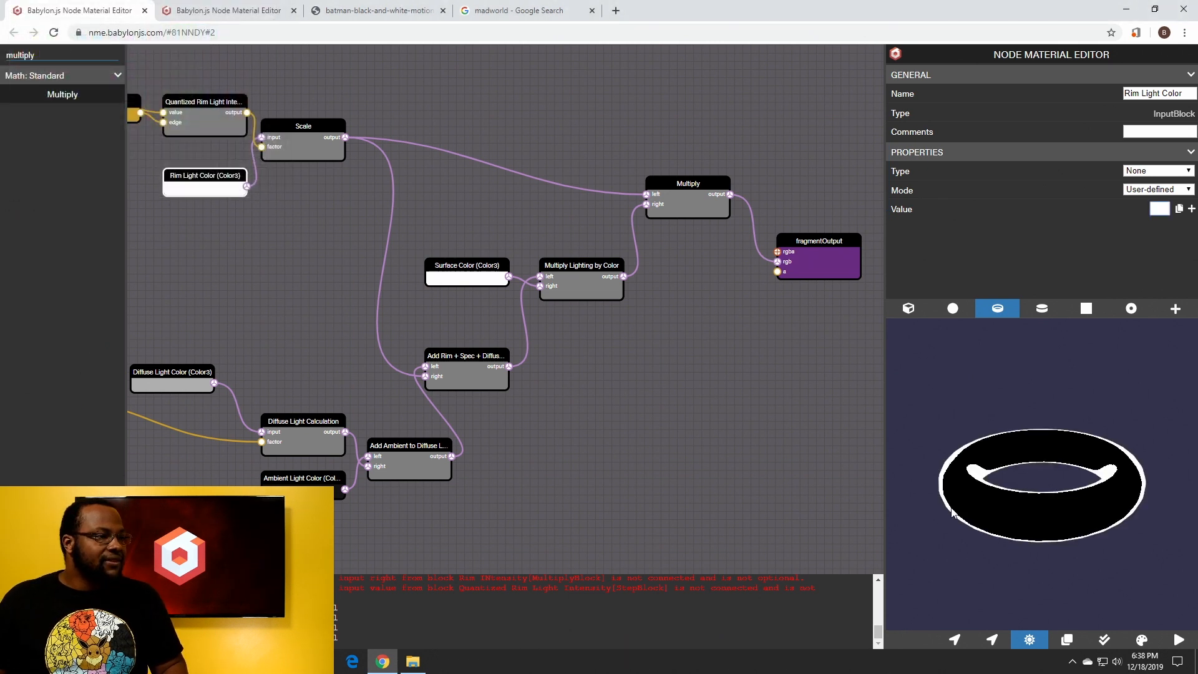
pyautogui.moveTo(965, 505); pyautogui.dragTo(986, 517)
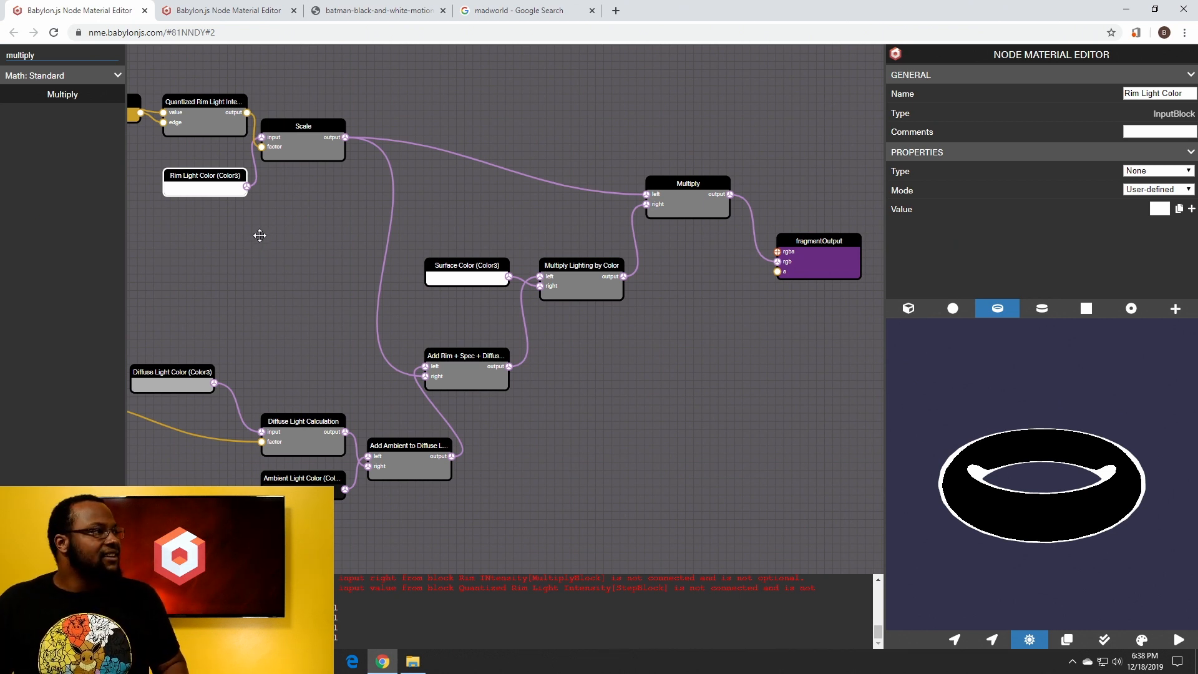
# Nudge the Rim Light Color and Scale nodes aside and add a OneMinus block between Scale and Multiply
pyautogui.moveTo(213, 175); pyautogui.dragTo(195, 175)
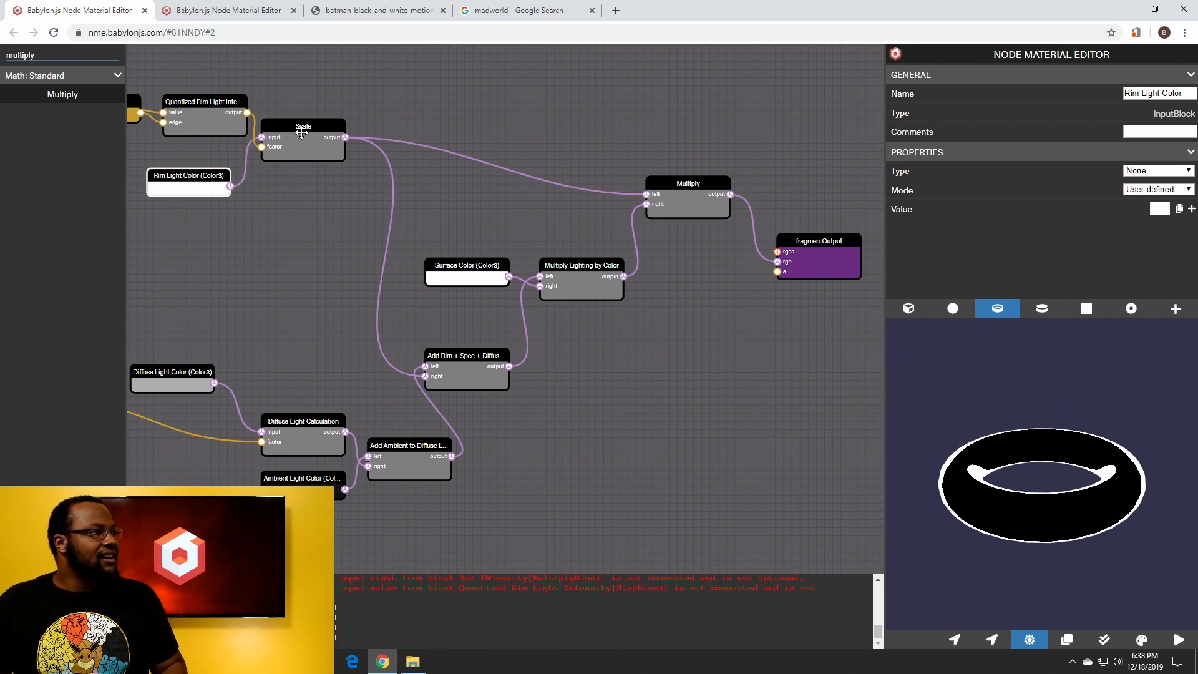
pyautogui.moveTo(324, 123); pyautogui.dragTo(317, 123)
pyautogui.click(38, 51)
pyautogui.moveTo(39, 53); pyautogui.dragTo(2, 51)
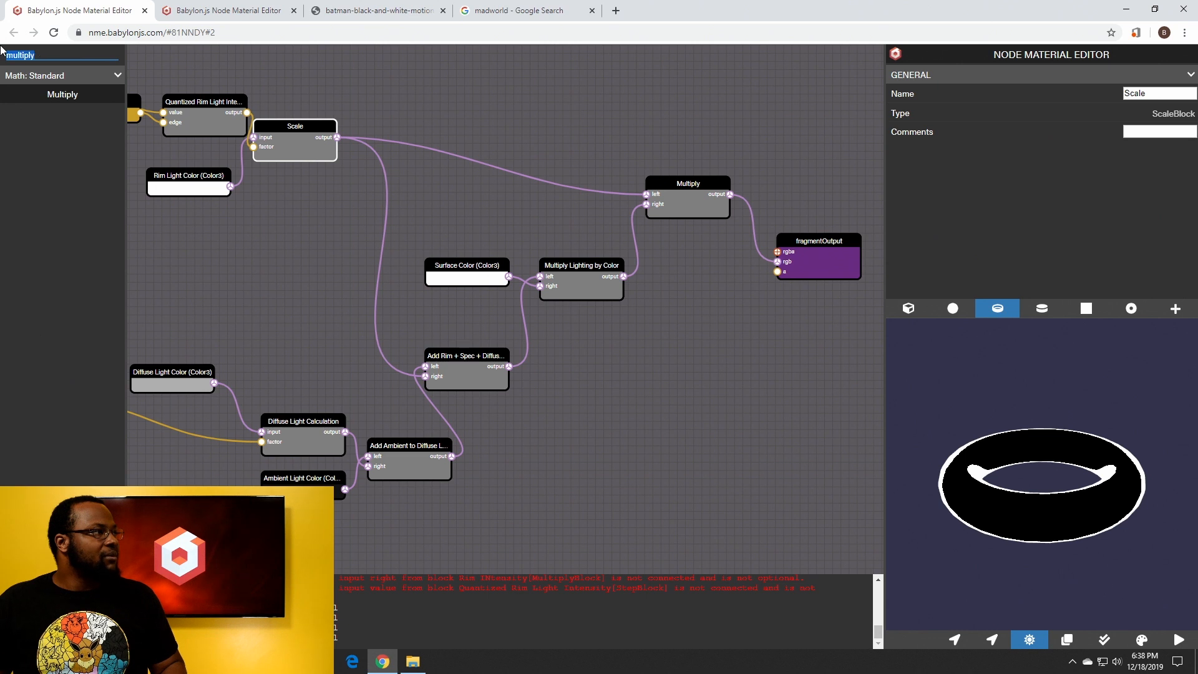
pyautogui.write('one')
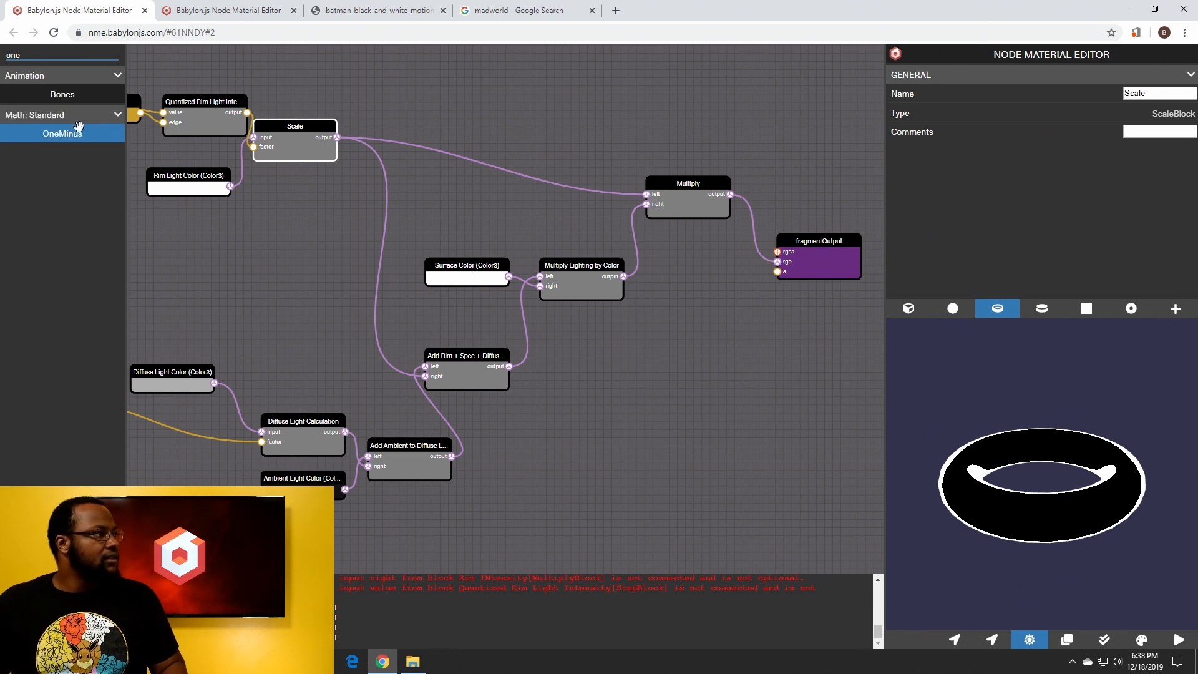
pyautogui.moveTo(62, 133); pyautogui.dragTo(491, 118)
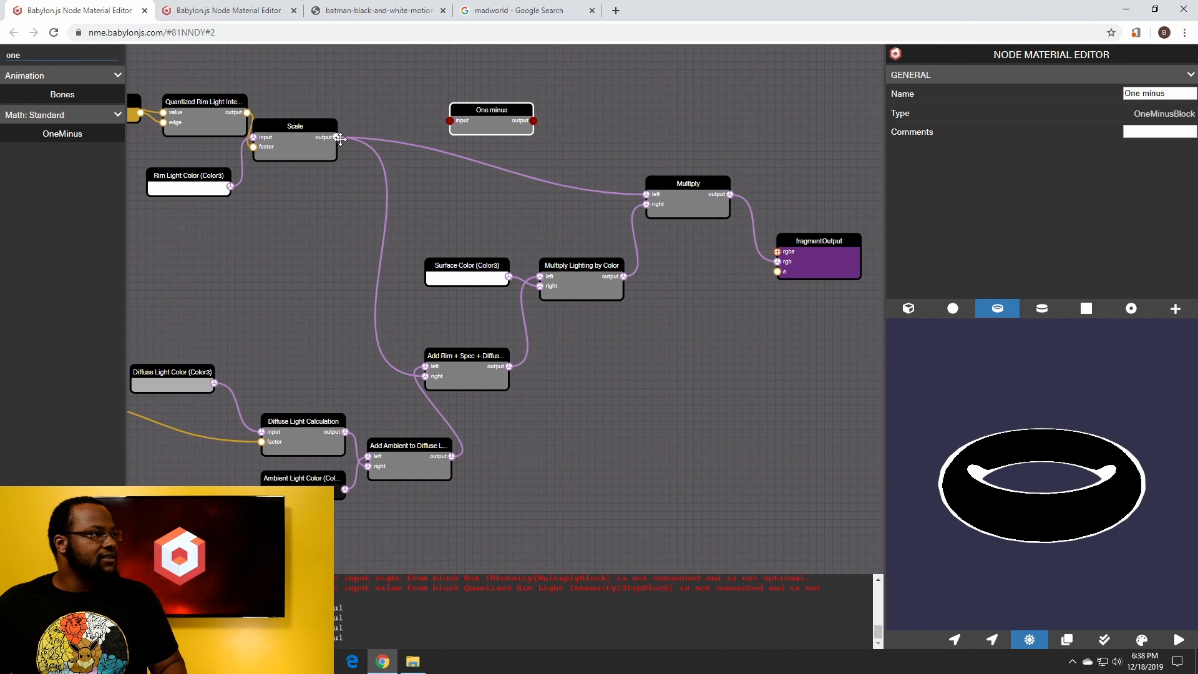
# Route the Scale block's output through the One minus block into Multiply's left input and check the torus preview
pyautogui.moveTo(340, 138); pyautogui.dragTo(448, 118)
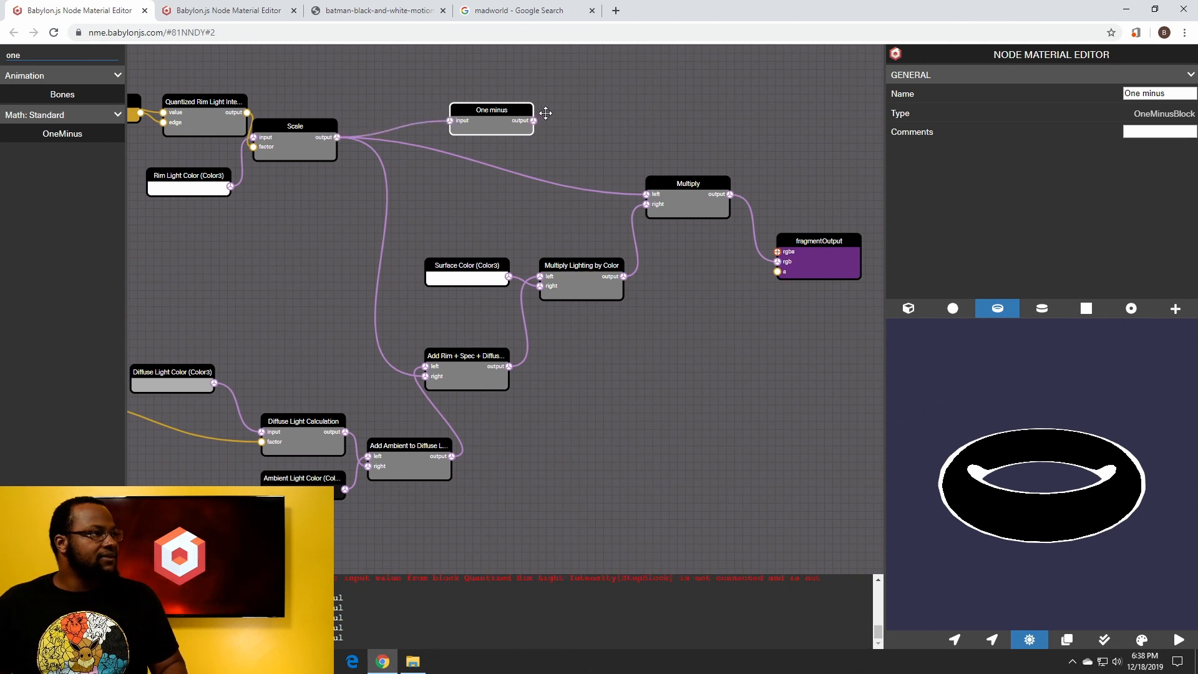
pyautogui.moveTo(534, 121); pyautogui.dragTo(645, 194)
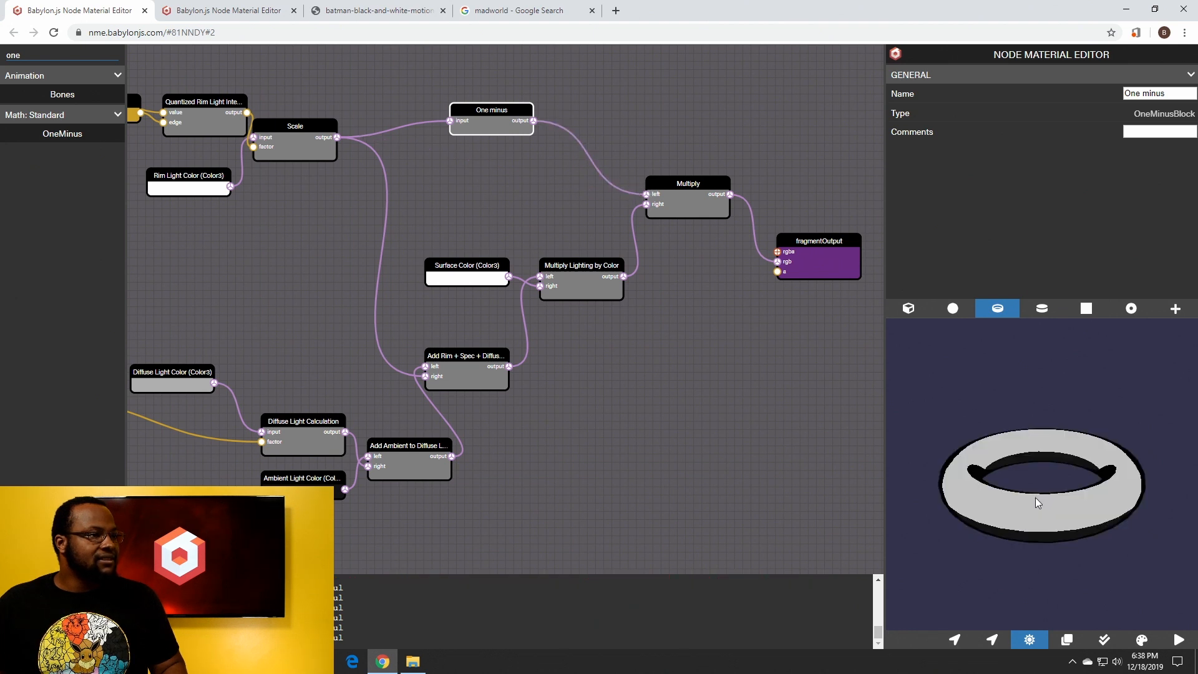
pyautogui.moveTo(1029, 506)
pyautogui.mouseDown()
pyautogui.moveTo(1027, 484)
pyautogui.moveTo(1032, 545)
pyautogui.moveTo(1032, 521)
pyautogui.mouseUp()
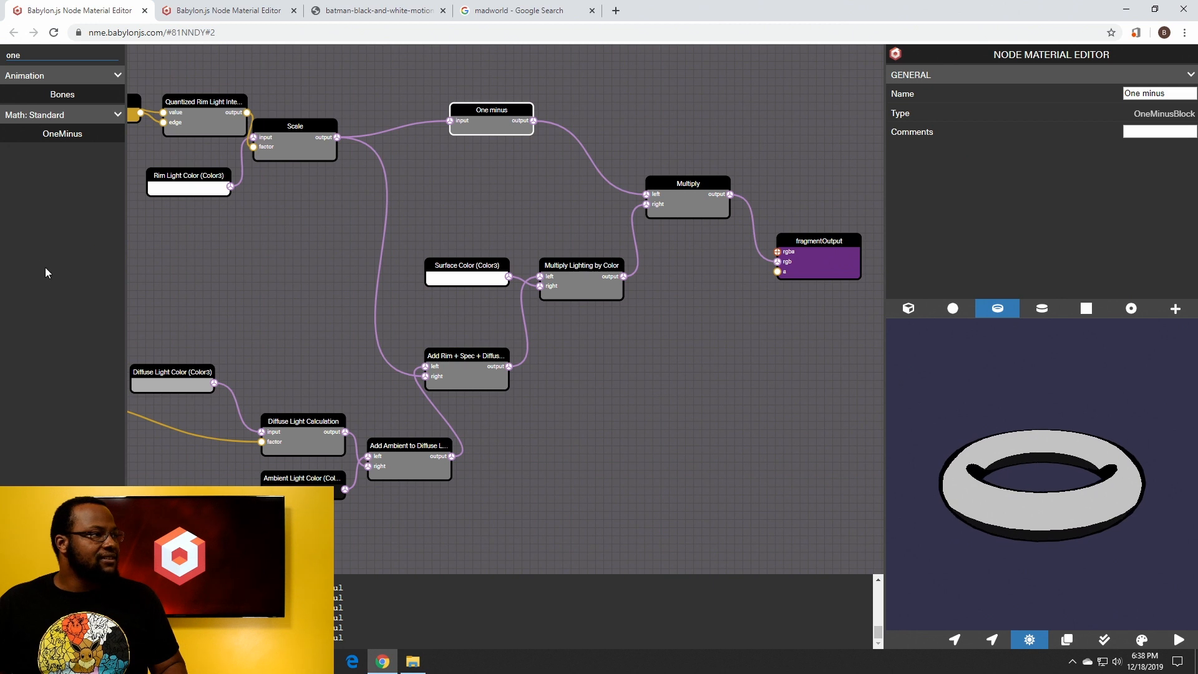
# Set the Rim Light Color to green (RGB 47, 171, 16) and inspect the rim on the torus from several angles
pyautogui.click(187, 199)
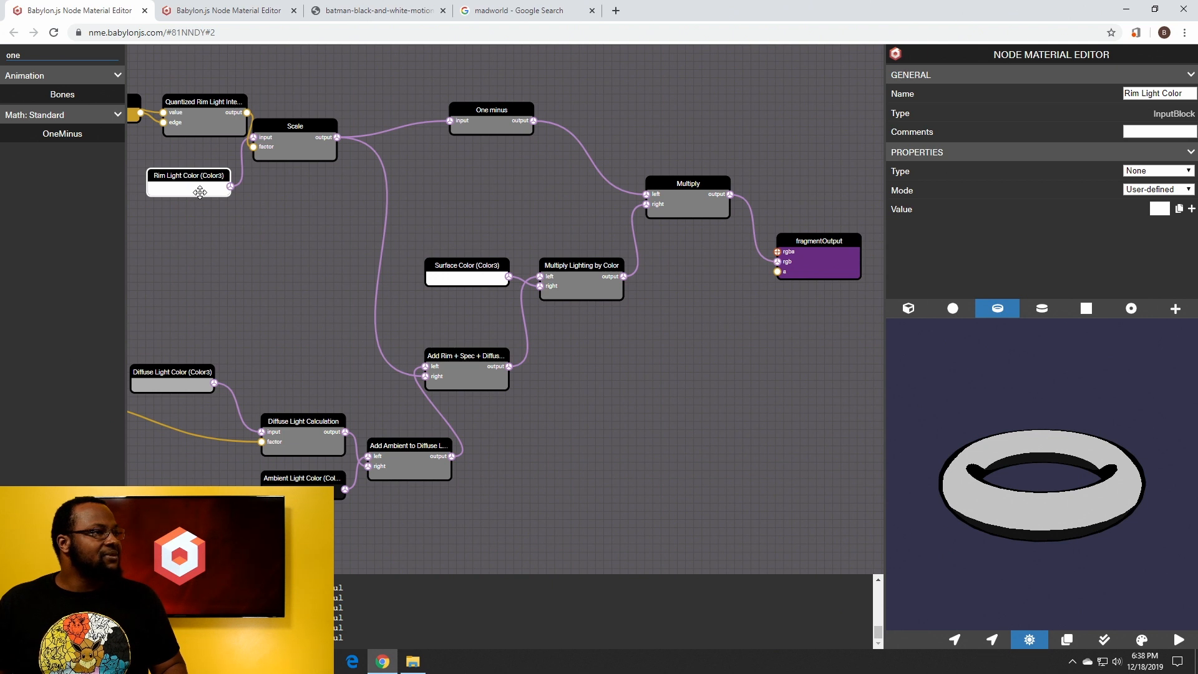
pyautogui.moveTo(199, 192); pyautogui.dragTo(257, 224)
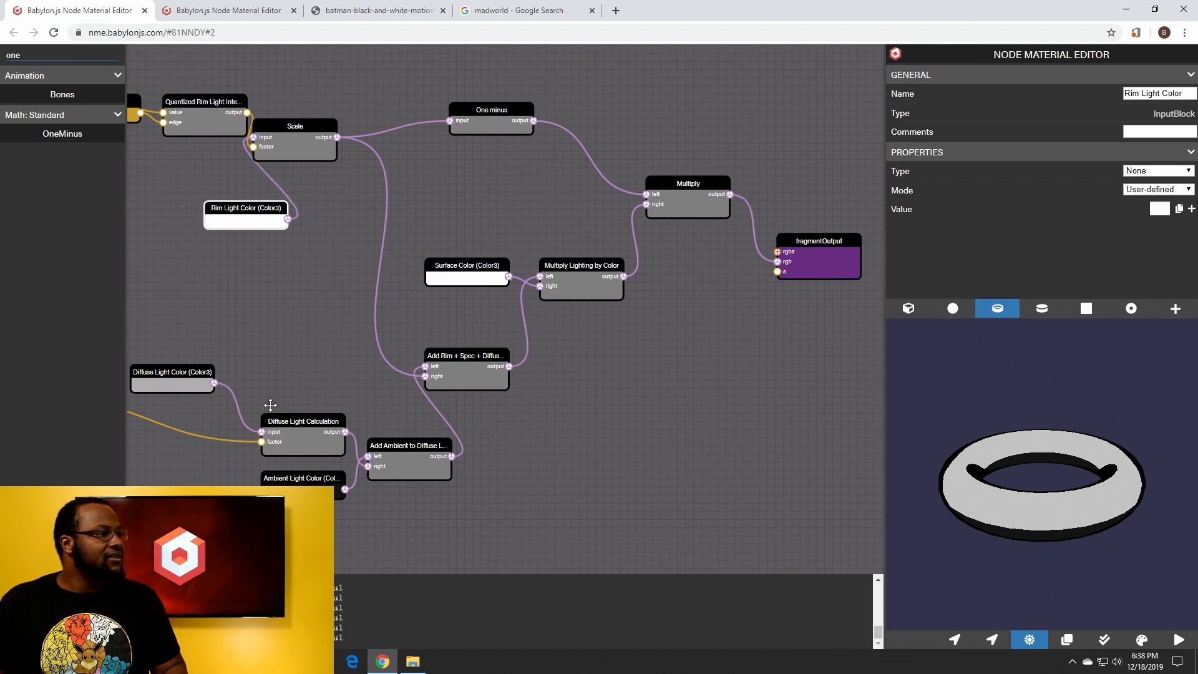
pyautogui.click(685, 438)
pyautogui.click(248, 211)
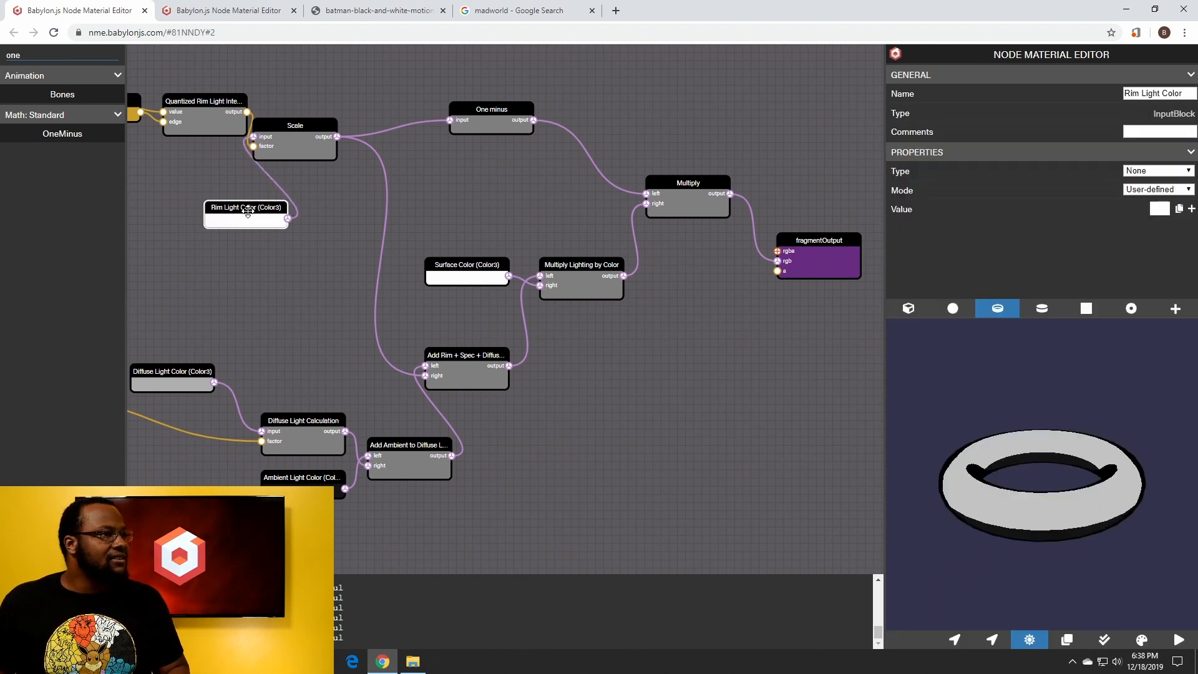
pyautogui.click(1161, 206)
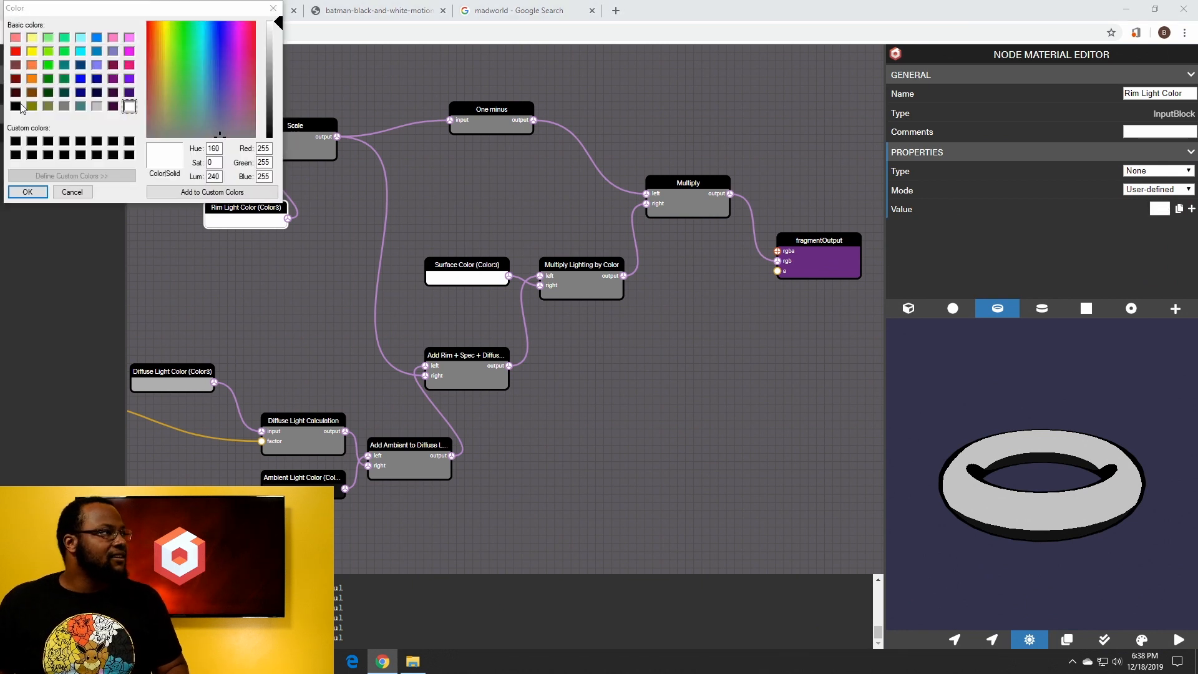
pyautogui.moveTo(190, 64); pyautogui.dragTo(180, 42)
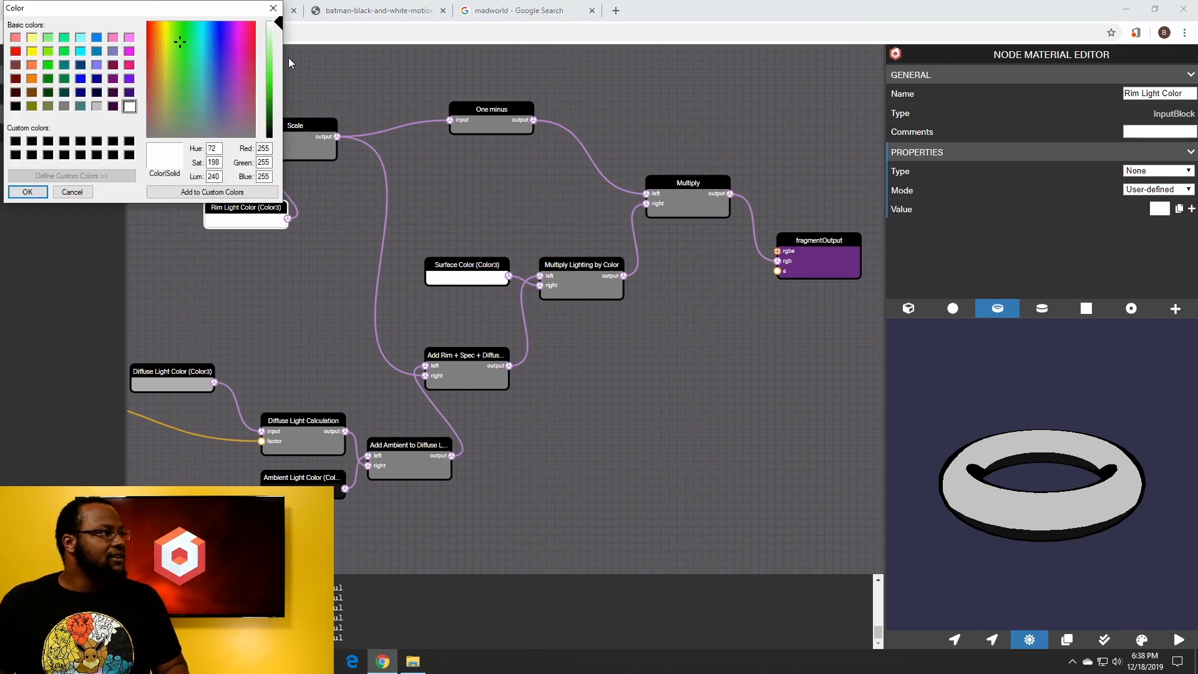
pyautogui.click(272, 96)
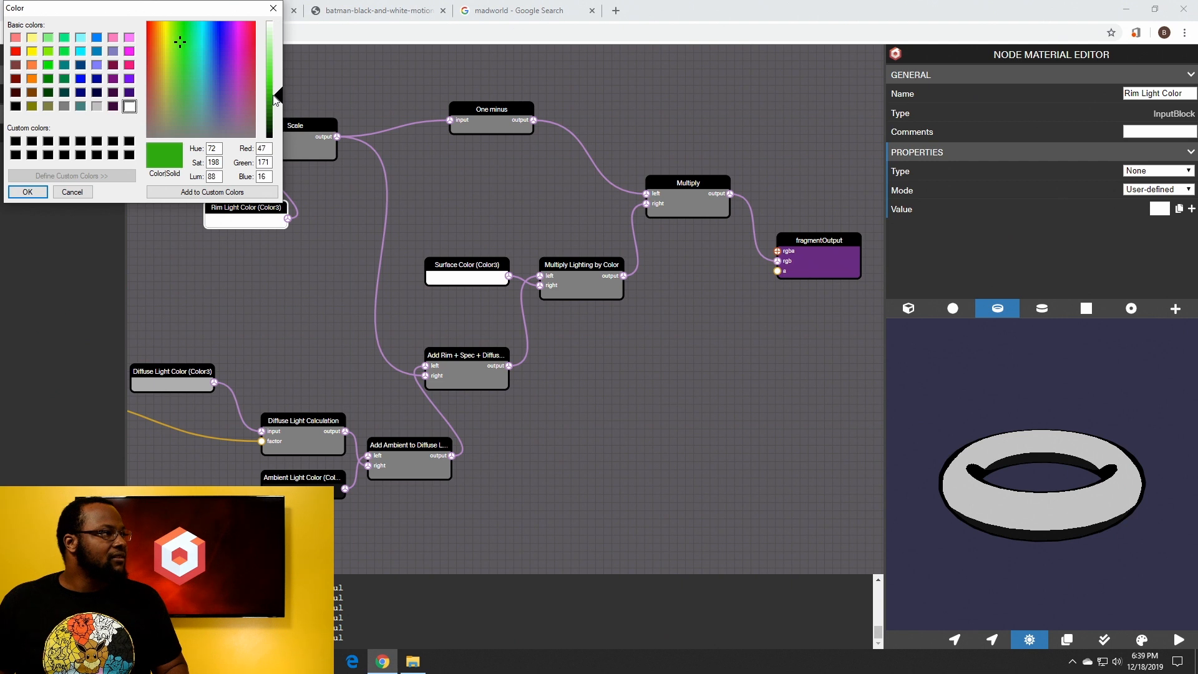
pyautogui.click(27, 191)
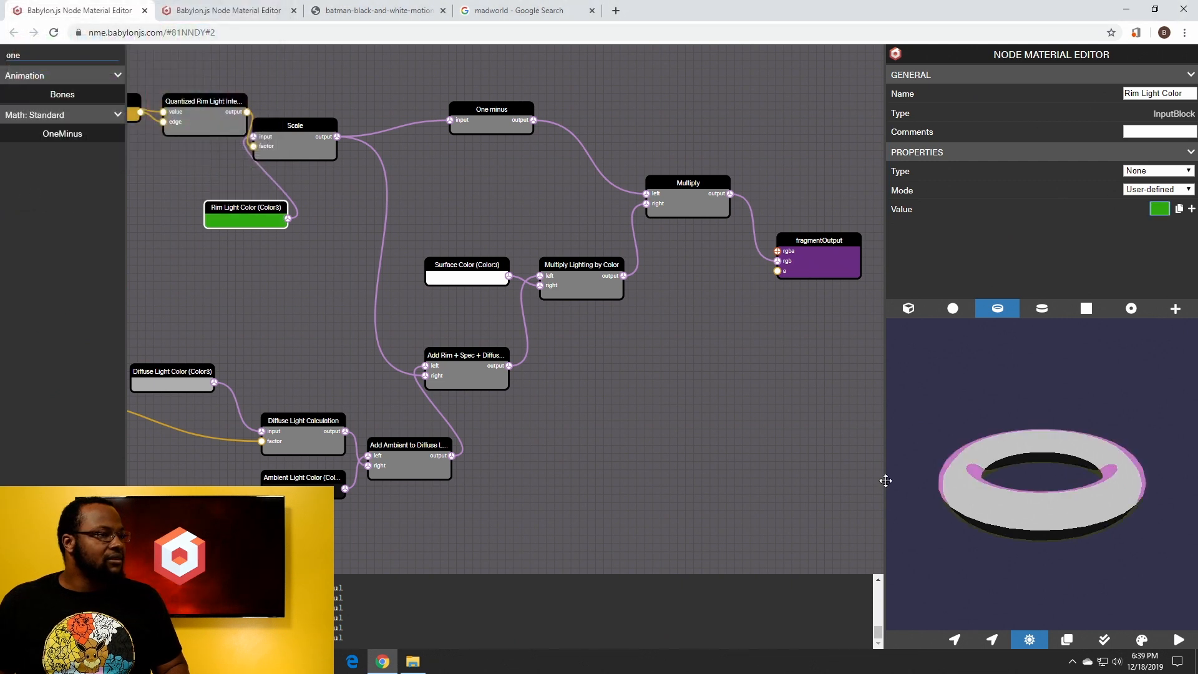
pyautogui.moveTo(977, 508); pyautogui.dragTo(1002, 476)
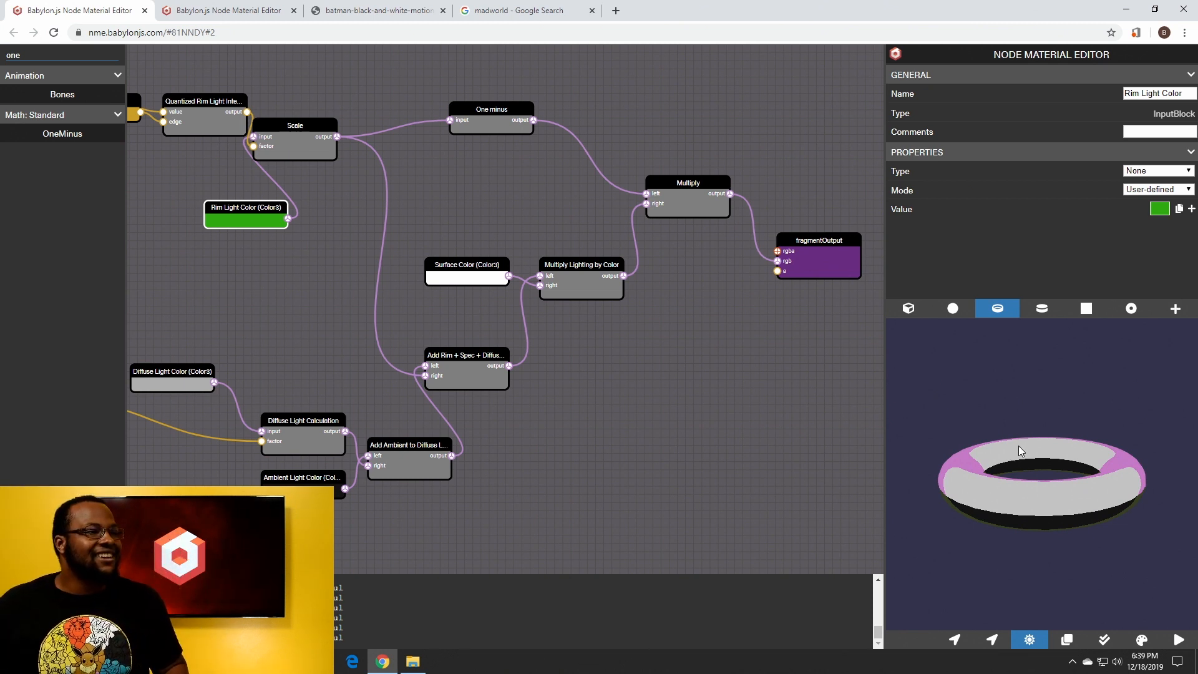
pyautogui.moveTo(1020, 447)
pyautogui.mouseDown()
pyautogui.moveTo(1019, 505)
pyautogui.moveTo(1025, 461)
pyautogui.mouseUp()
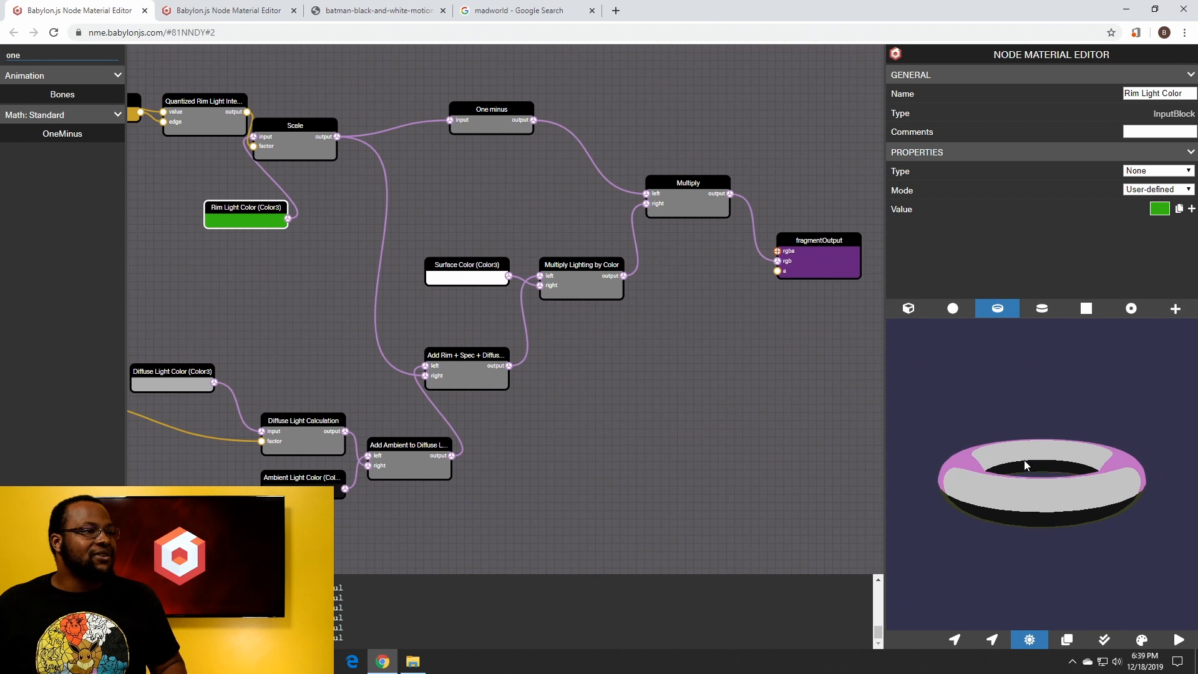
# Add a second OneMinus block and connect it between Rim Light Color's output and the Scale block's input
pyautogui.moveTo(229, 212); pyautogui.dragTo(179, 237)
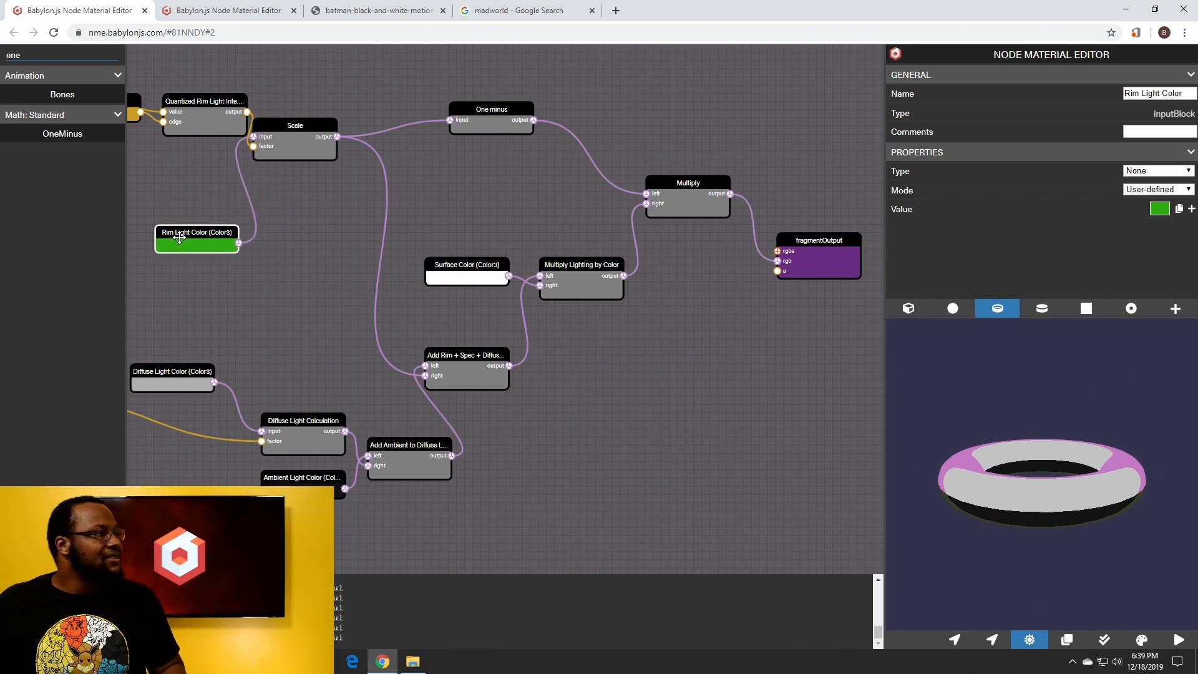
pyautogui.moveTo(80, 52); pyautogui.dragTo(2, 58)
pyautogui.press('BackSpace')
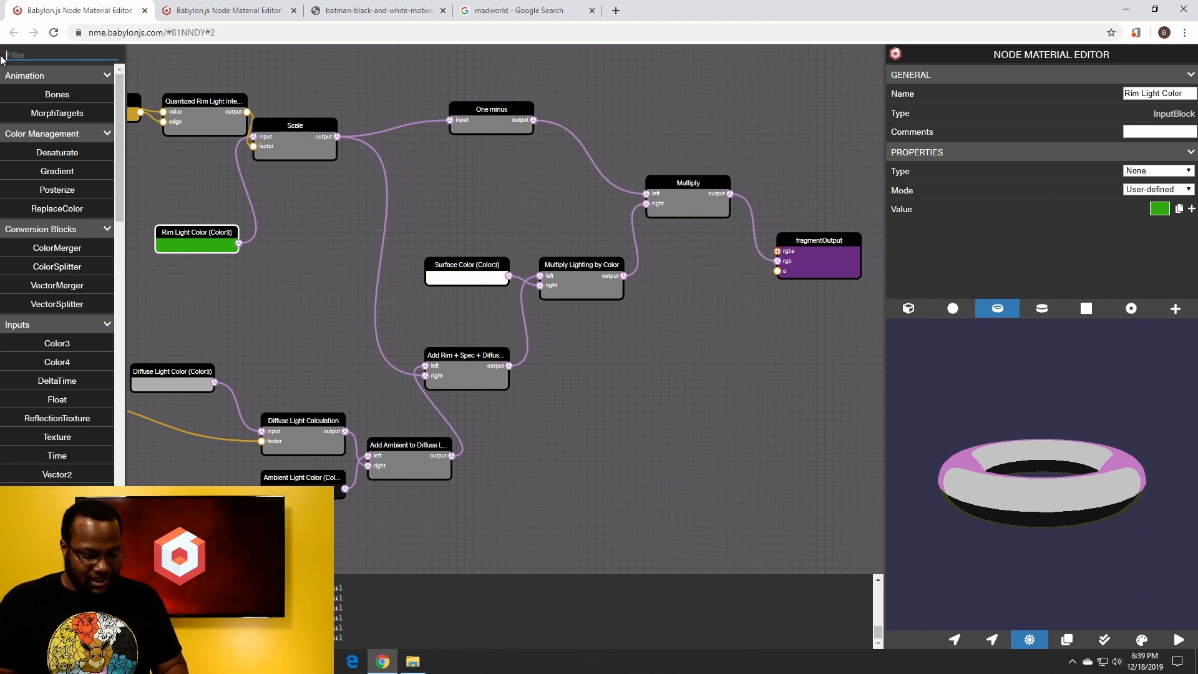
pyautogui.write('one')
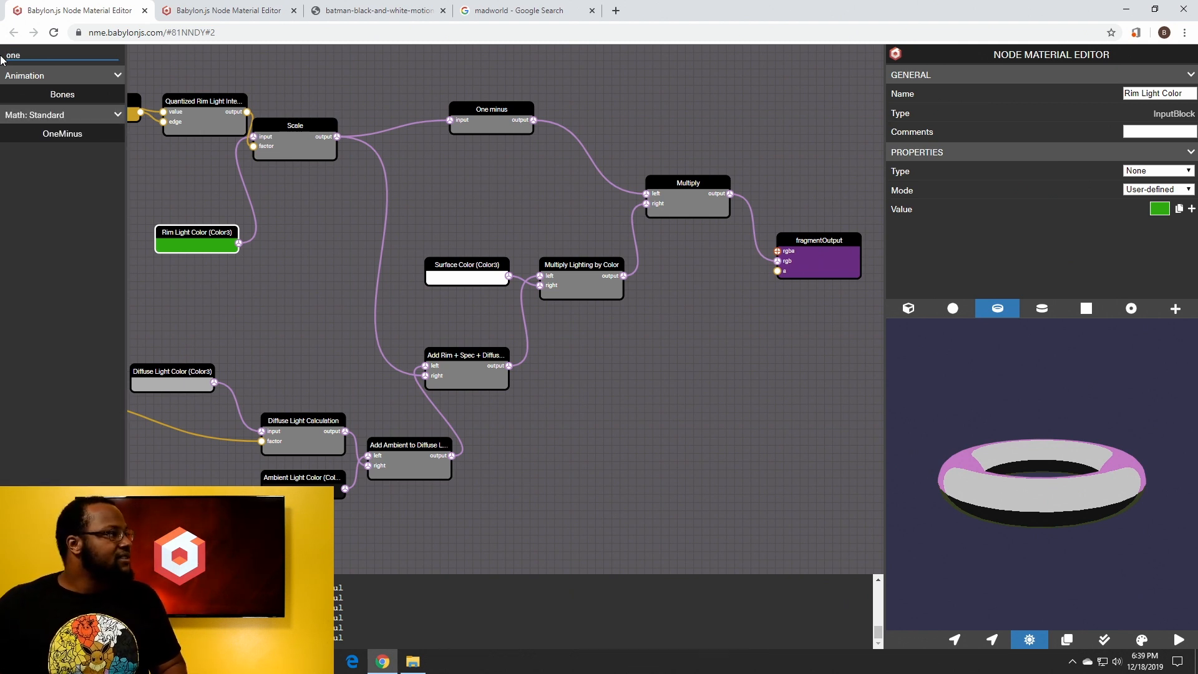
pyautogui.moveTo(39, 133)
pyautogui.mouseDown()
pyautogui.moveTo(284, 210)
pyautogui.moveTo(209, 245)
pyautogui.moveTo(229, 226)
pyautogui.mouseUp()
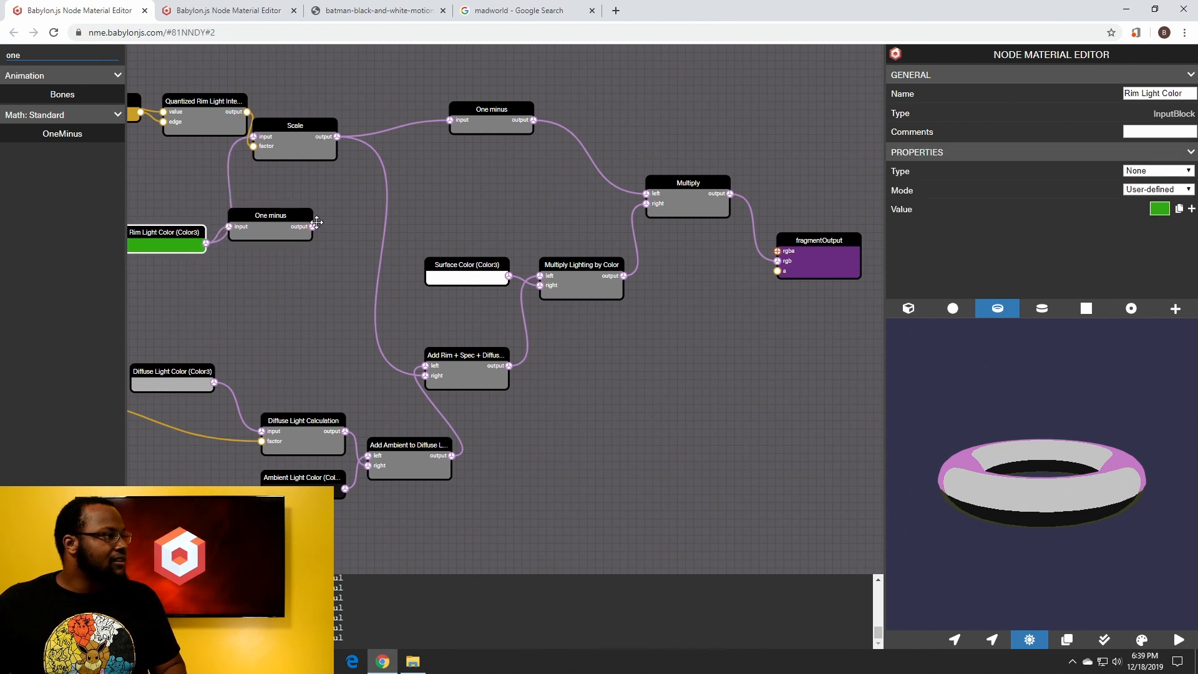
pyautogui.moveTo(314, 225); pyautogui.dragTo(253, 137)
pyautogui.moveTo(1004, 511); pyautogui.dragTo(1055, 515)
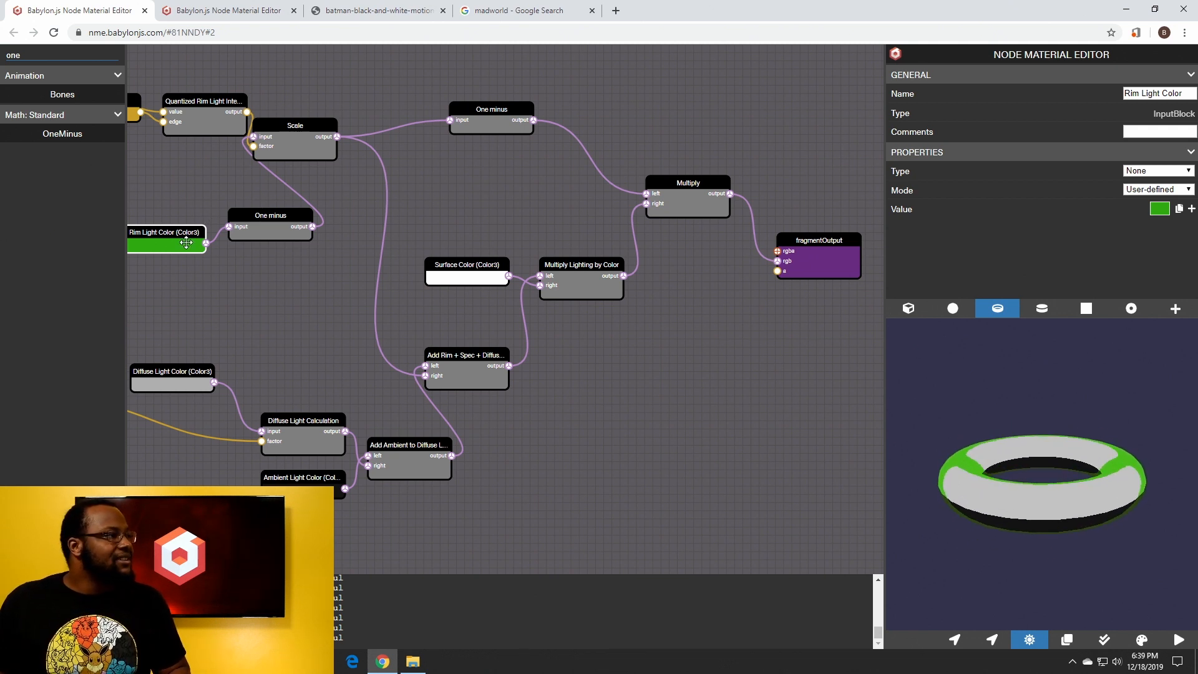
# Space out the Scale node and the One minus node that follows it, and check the torus preview
pyautogui.click(261, 223)
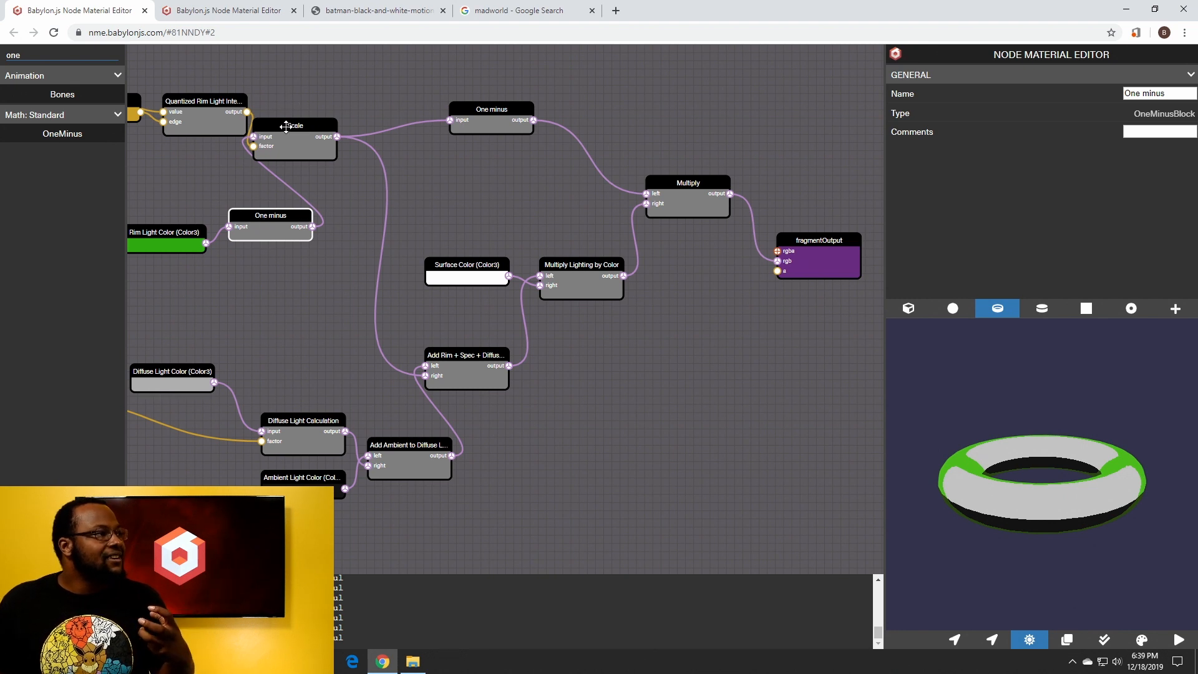
pyautogui.moveTo(294, 125); pyautogui.dragTo(335, 118)
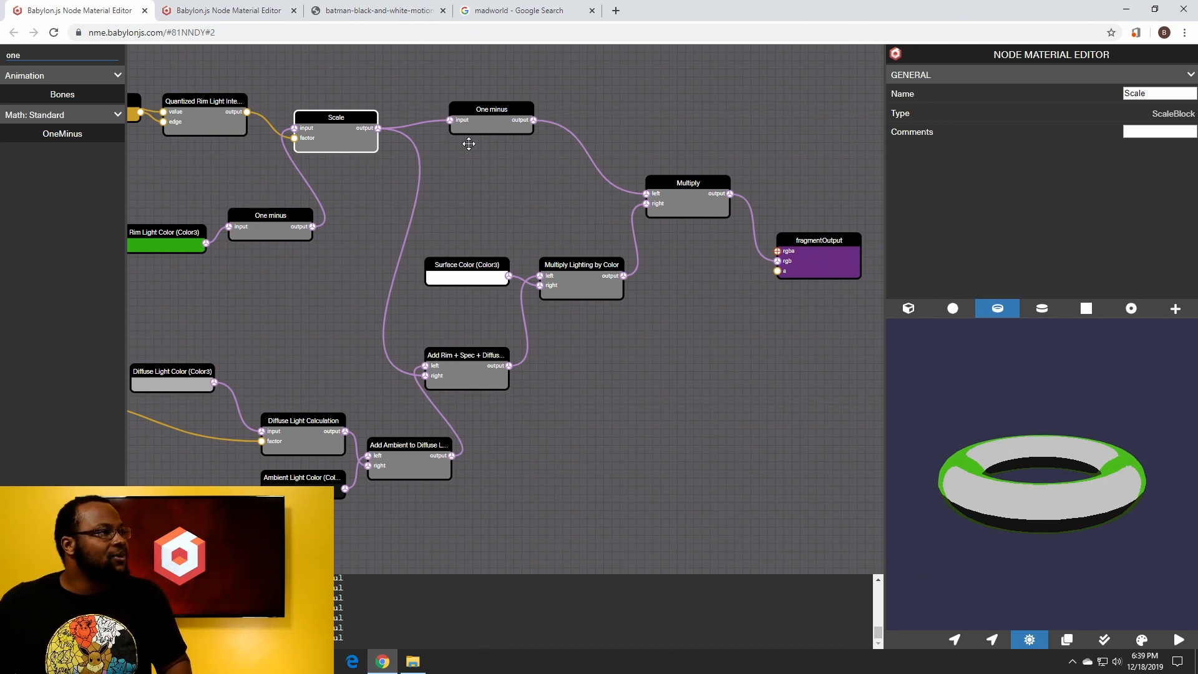
pyautogui.moveTo(339, 117); pyautogui.dragTo(331, 118)
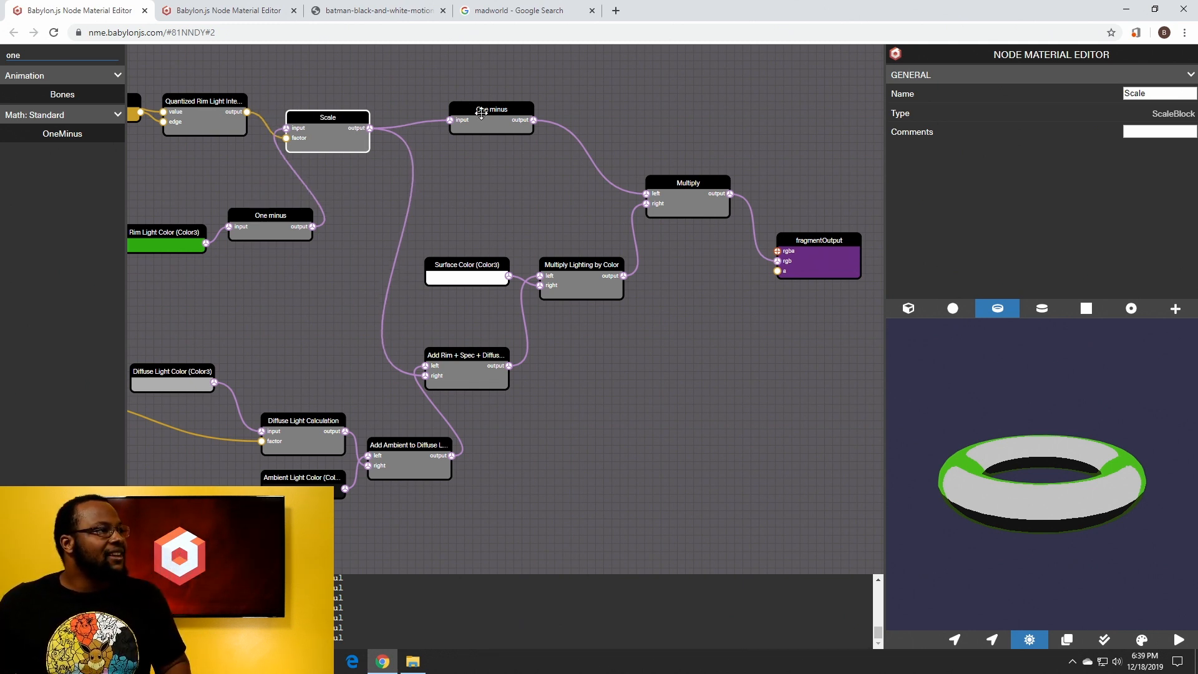
pyautogui.moveTo(484, 115); pyautogui.dragTo(468, 115)
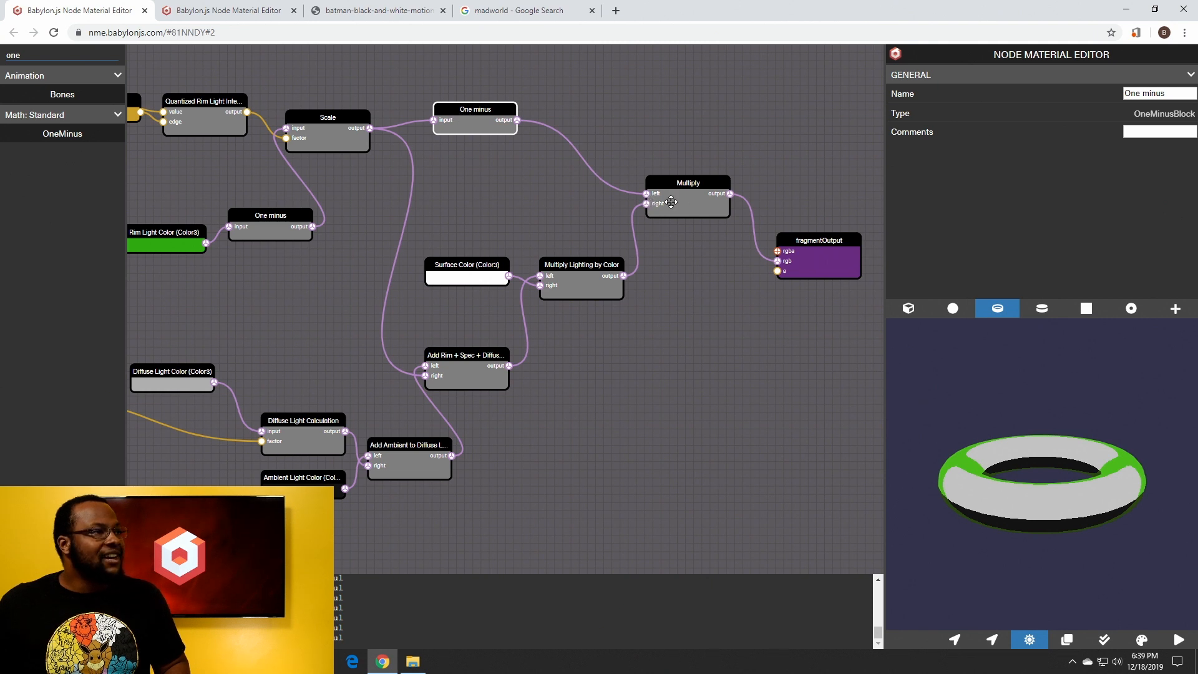
pyautogui.moveTo(1009, 518)
pyautogui.mouseDown()
pyautogui.moveTo(1024, 488)
pyautogui.moveTo(1024, 527)
pyautogui.mouseUp()
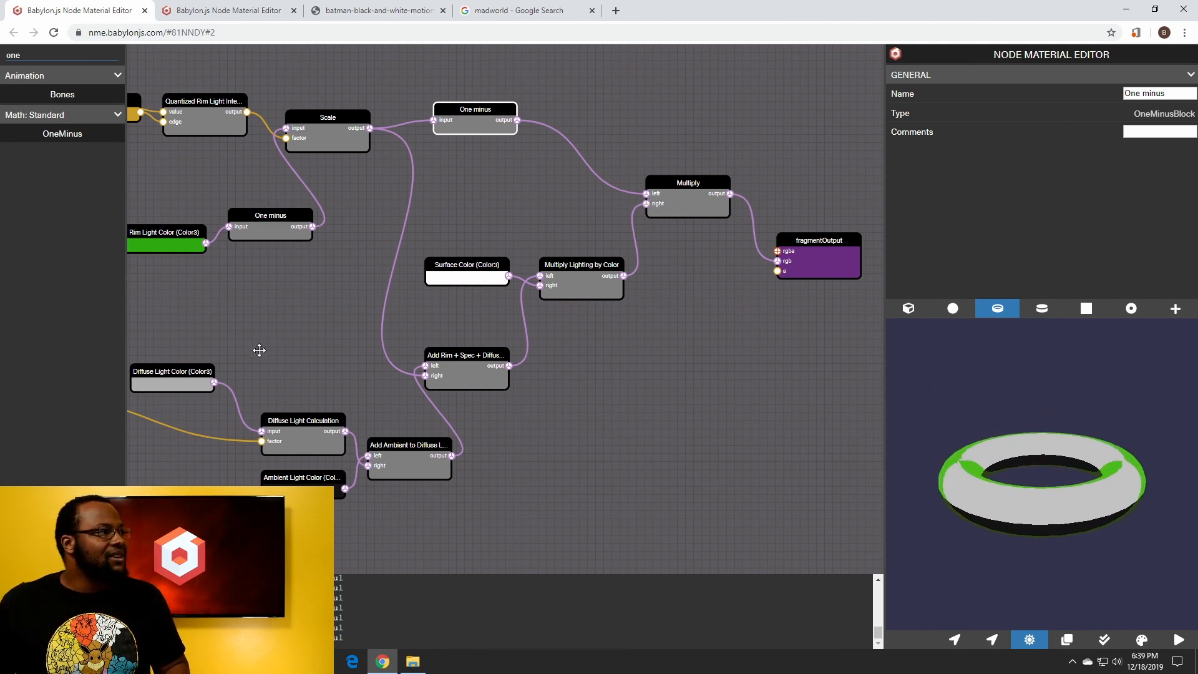
# Set the Rim Light Color to blue (RGB 9, 9, 179)
pyautogui.click(143, 247)
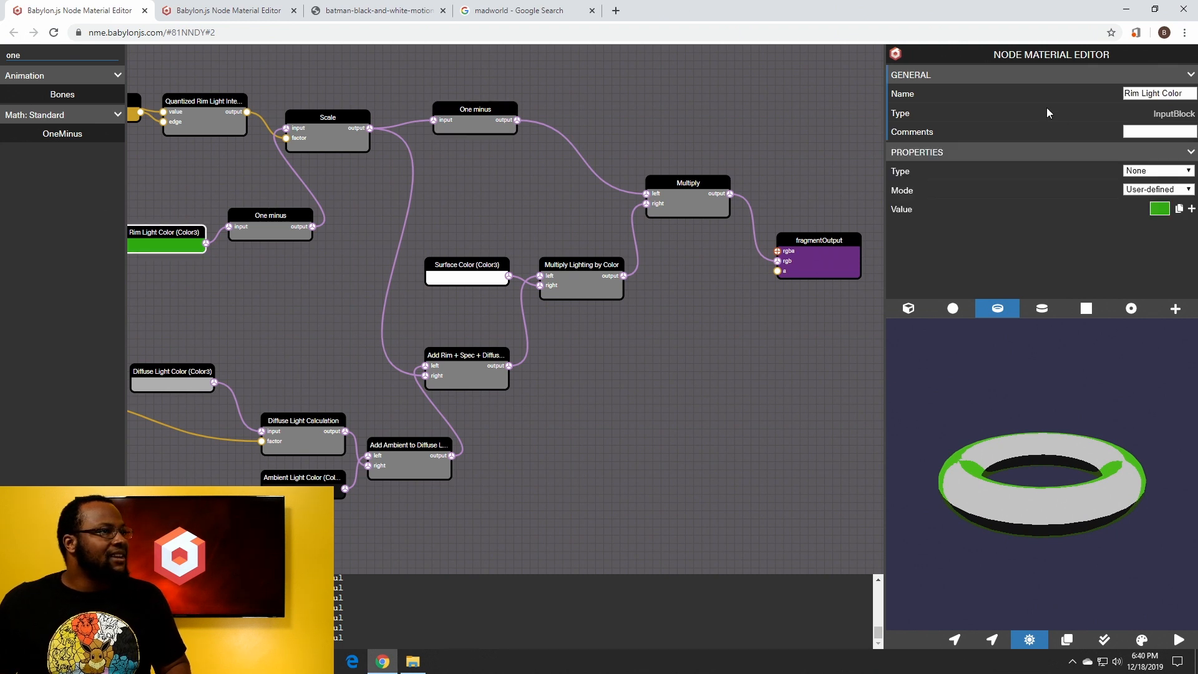
pyautogui.click(1155, 213)
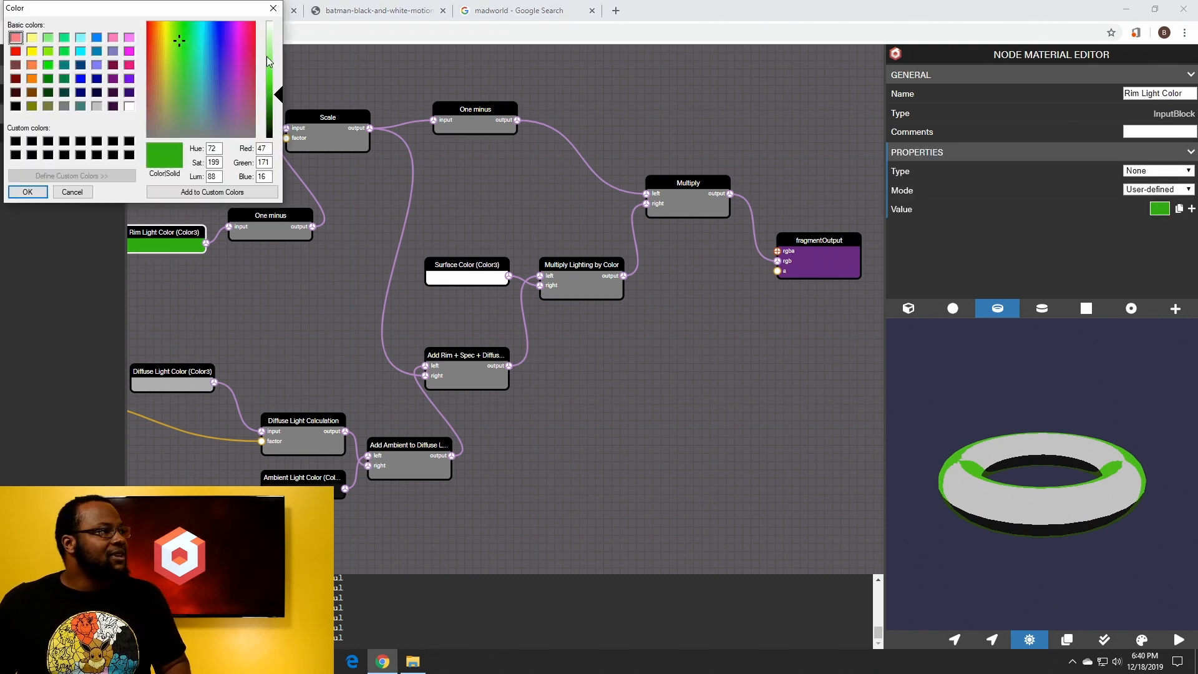
pyautogui.moveTo(197, 69)
pyautogui.mouseDown()
pyautogui.moveTo(219, 34)
pyautogui.moveTo(219, 60)
pyautogui.mouseUp()
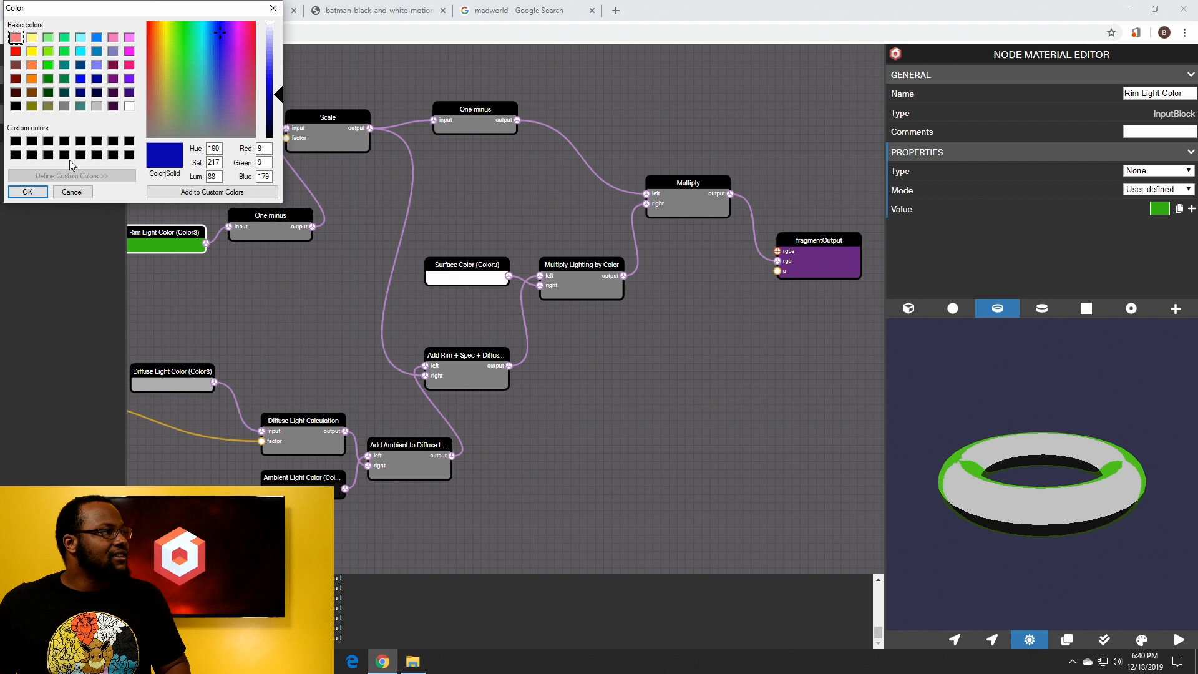
pyautogui.click(27, 191)
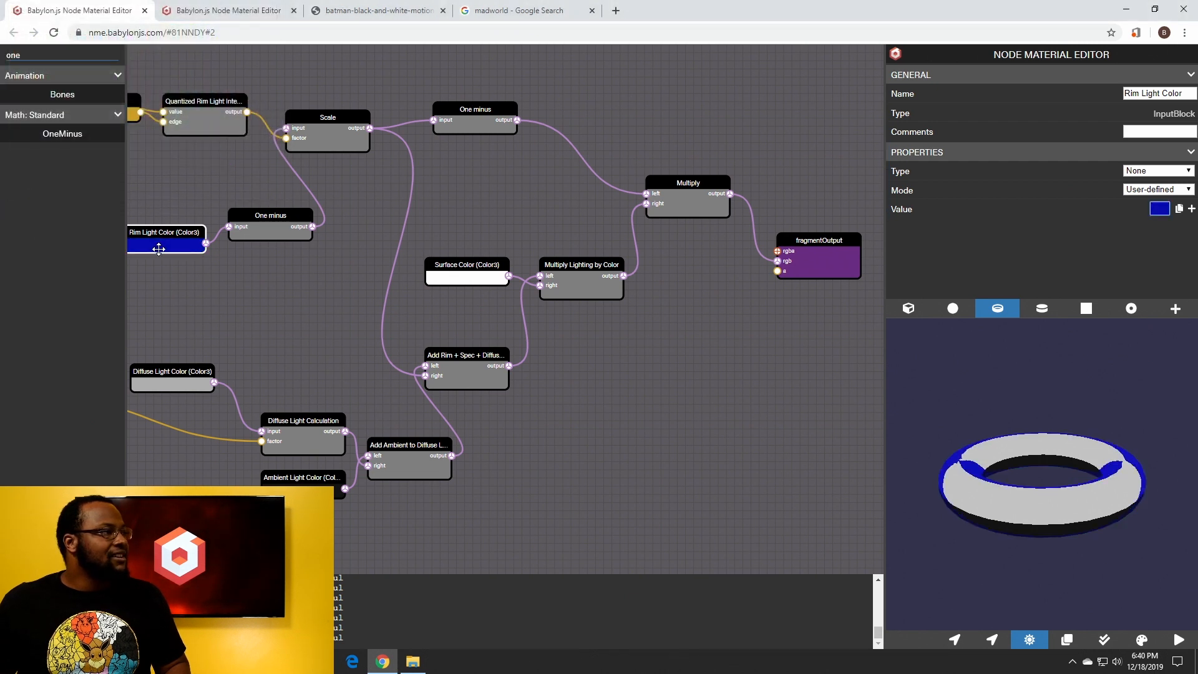
# Set the Rim Light Color to black and inspect the outline on the torus from several angles
pyautogui.moveTo(161, 247); pyautogui.dragTo(153, 246)
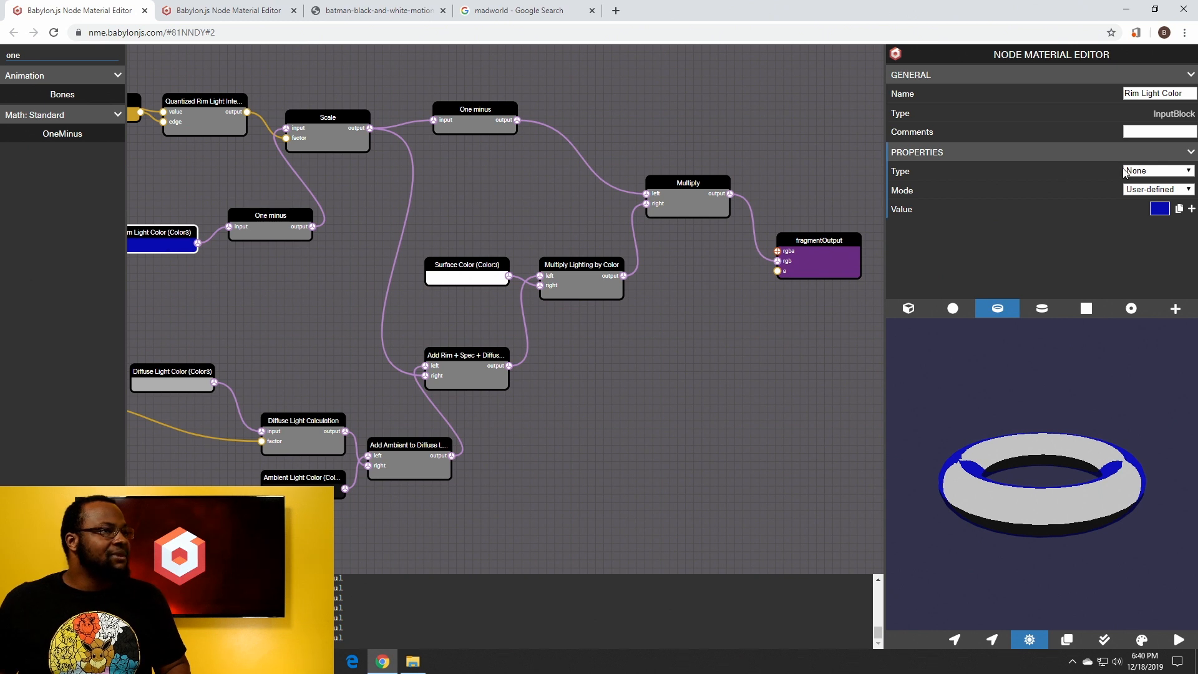
pyautogui.click(1160, 208)
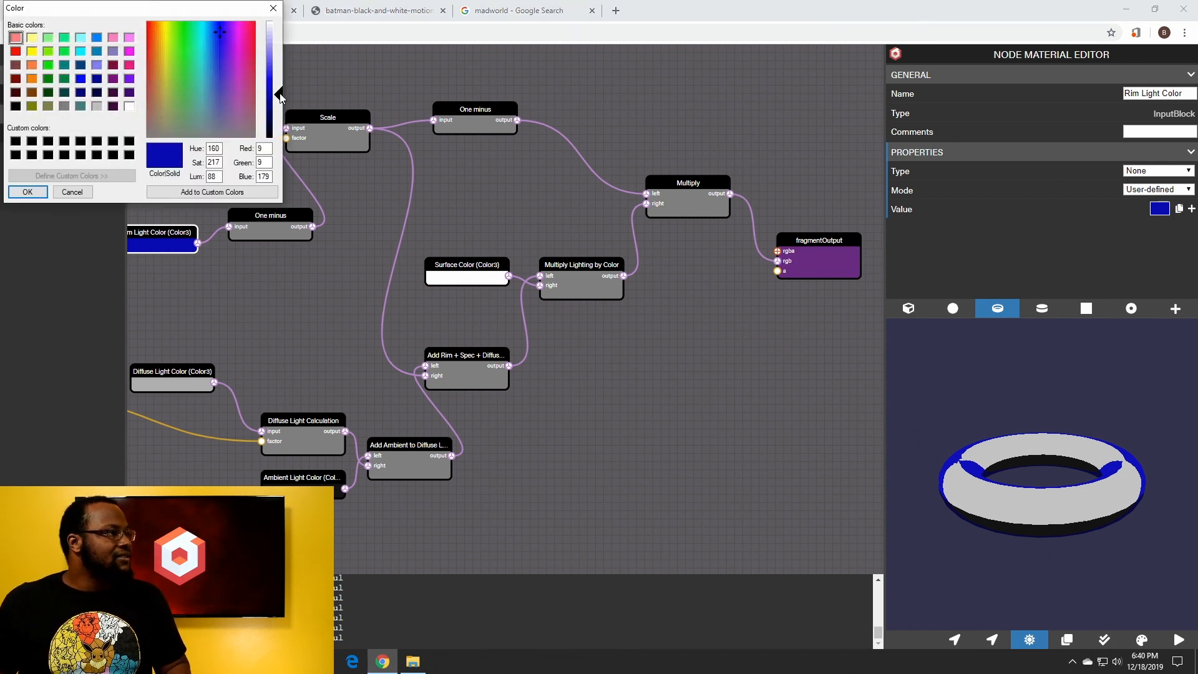
pyautogui.moveTo(280, 92); pyautogui.dragTo(280, 137)
pyautogui.click(28, 192)
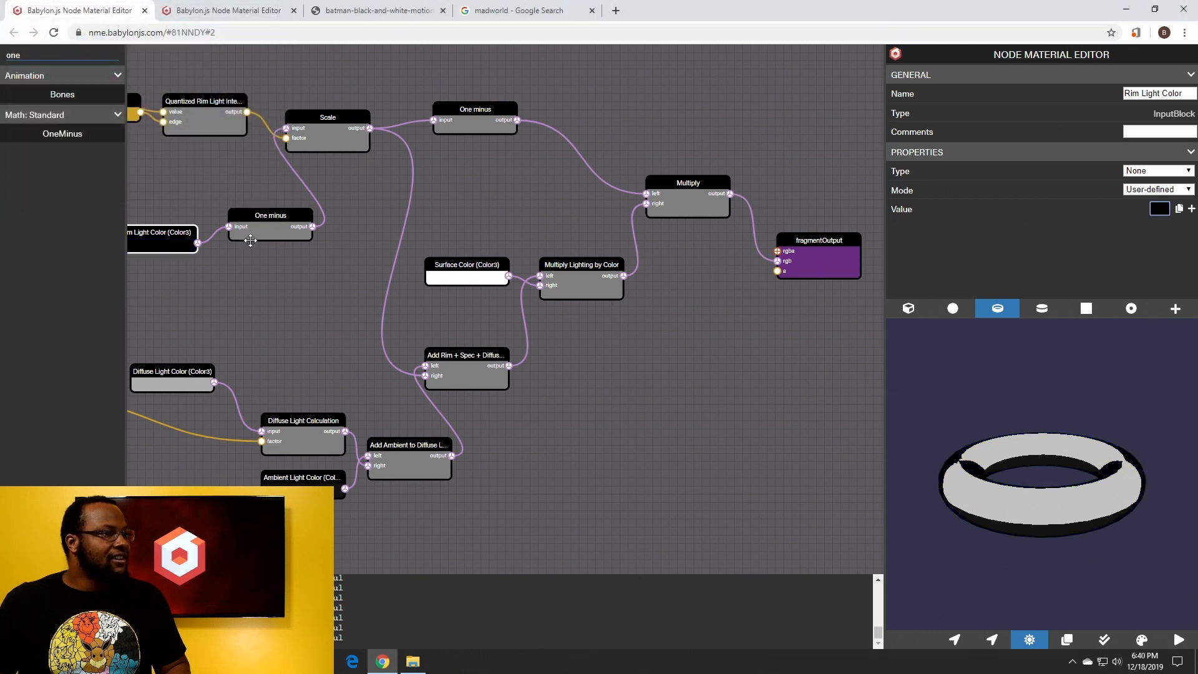
pyautogui.moveTo(1066, 525)
pyautogui.mouseDown()
pyautogui.moveTo(1069, 512)
pyautogui.moveTo(1066, 528)
pyautogui.moveTo(1048, 523)
pyautogui.mouseUp()
pyautogui.click(722, 465)
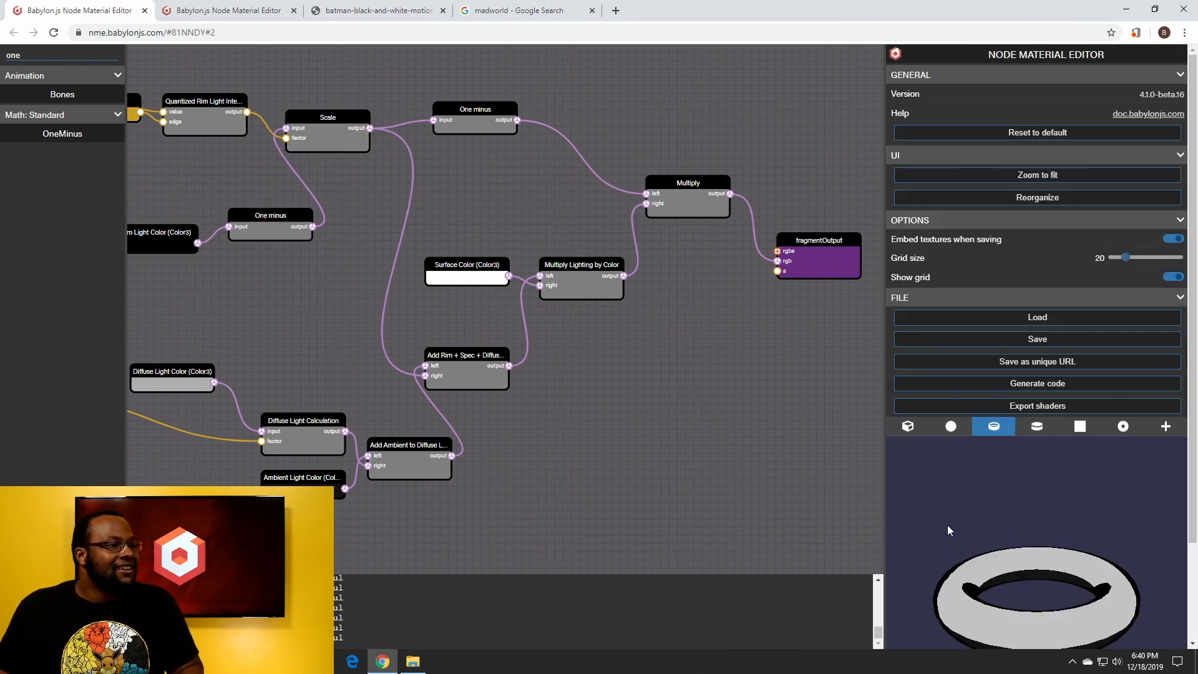
pyautogui.scroll(-3, 947, 525)
pyautogui.moveTo(1001, 560)
pyautogui.mouseDown()
pyautogui.moveTo(1008, 530)
pyautogui.moveTo(1010, 579)
pyautogui.mouseUp()
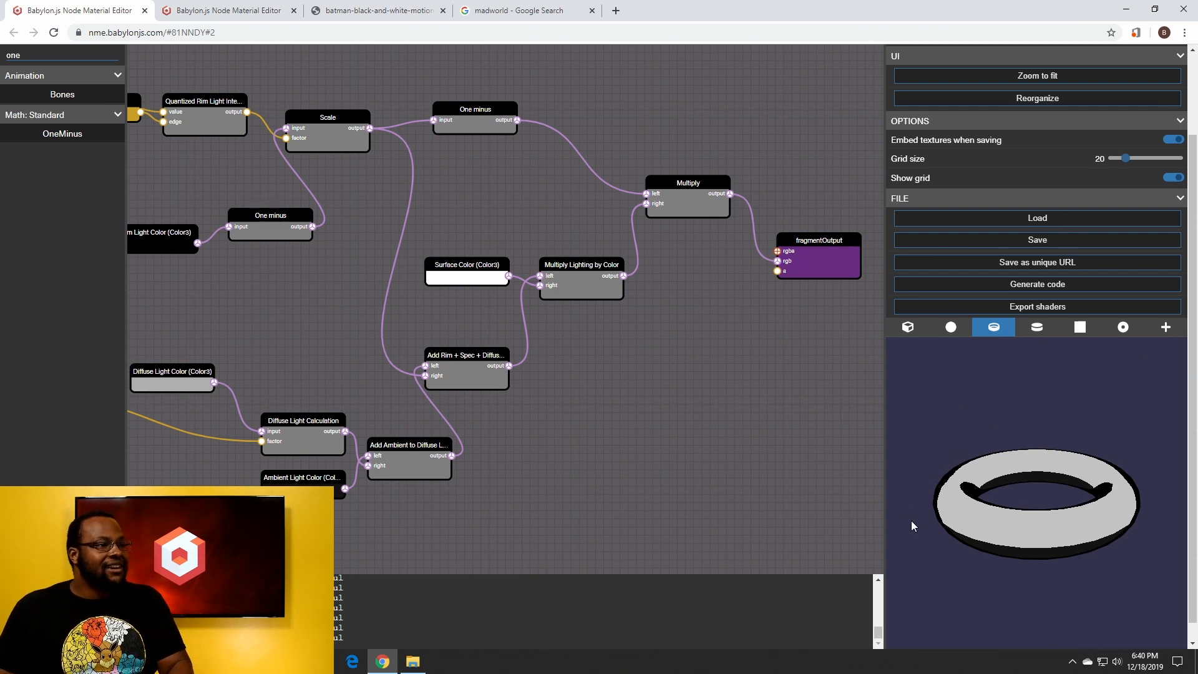
pyautogui.moveTo(1072, 538); pyautogui.dragTo(1023, 538)
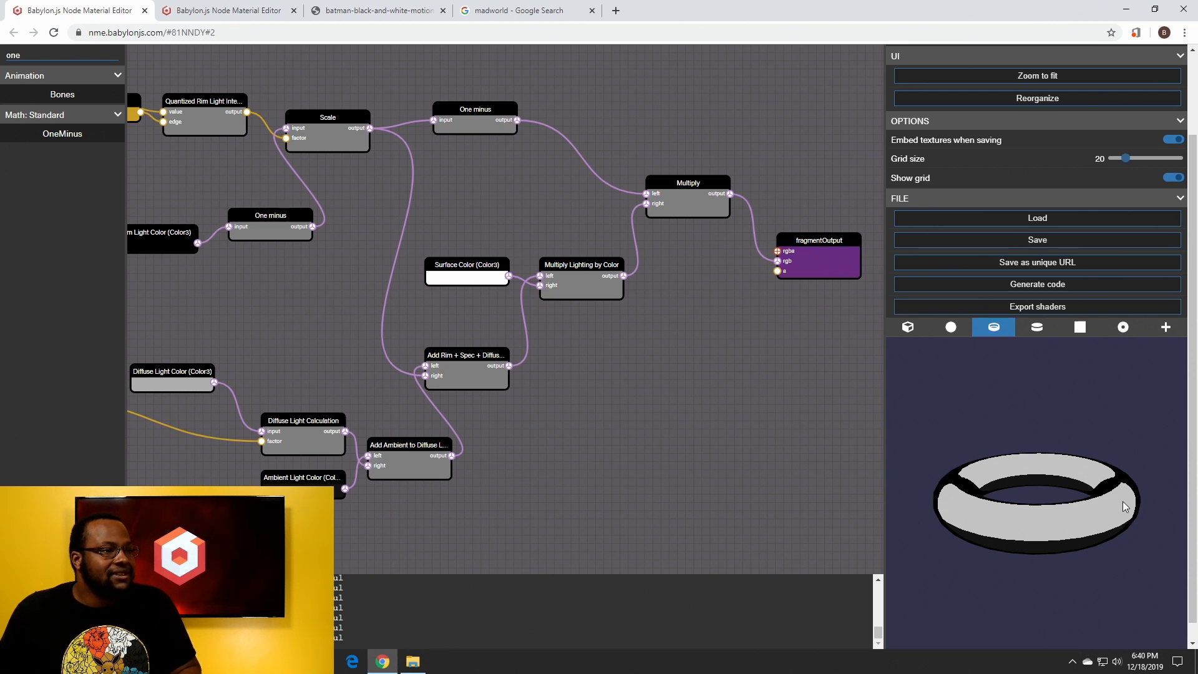
# Set the Diffuse Cutoff input's value to 0.5
pyautogui.moveTo(319, 278); pyautogui.dragTo(570, 192)
pyautogui.moveTo(574, 344); pyautogui.dragTo(527, 340)
pyautogui.moveTo(323, 377); pyautogui.dragTo(648, 342)
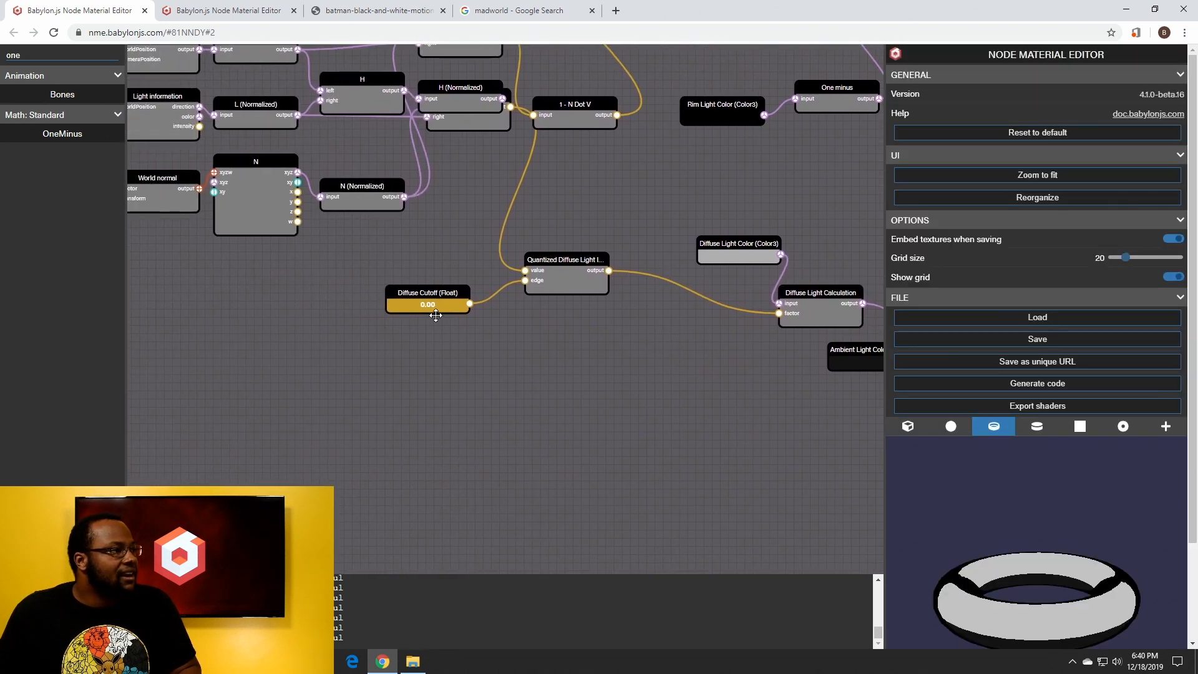
pyautogui.click(435, 312)
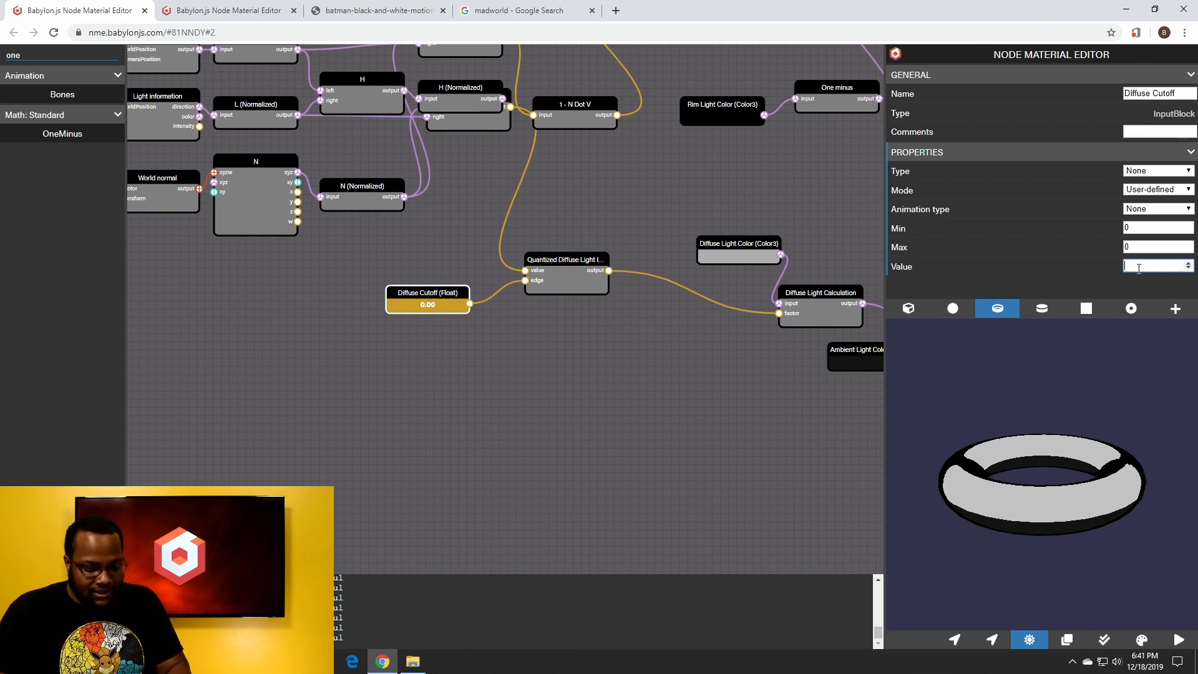
pyautogui.write('0.5')
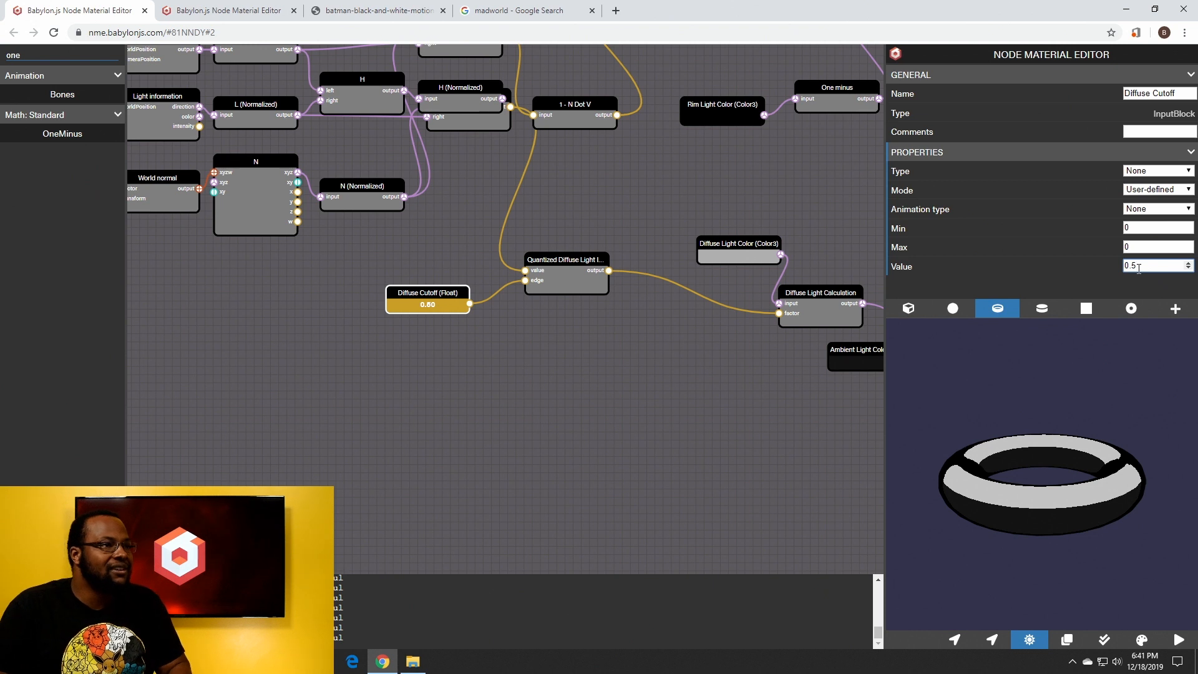
# Try Diffuse Cutoff values of 0.43, 0.8 and 0.9, and clear the value again
pyautogui.press('BackSpace')
pyautogui.write('43')
pyautogui.press('BackSpace')
pyautogui.press('BackSpace')
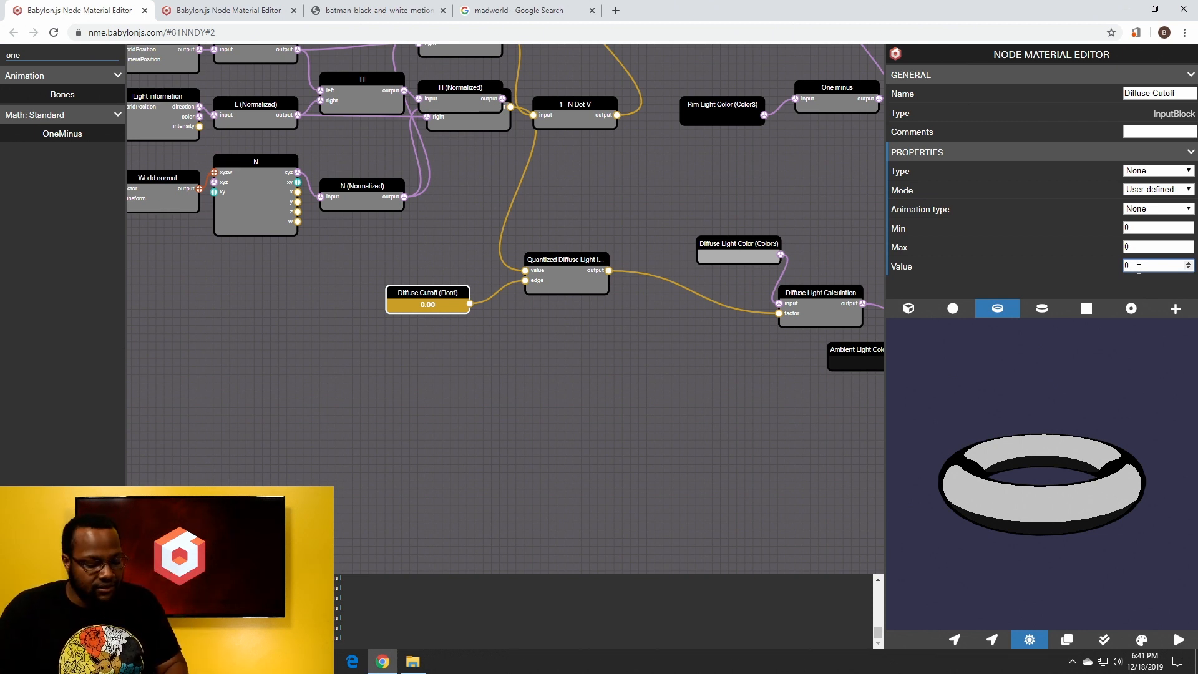
pyautogui.write('8')
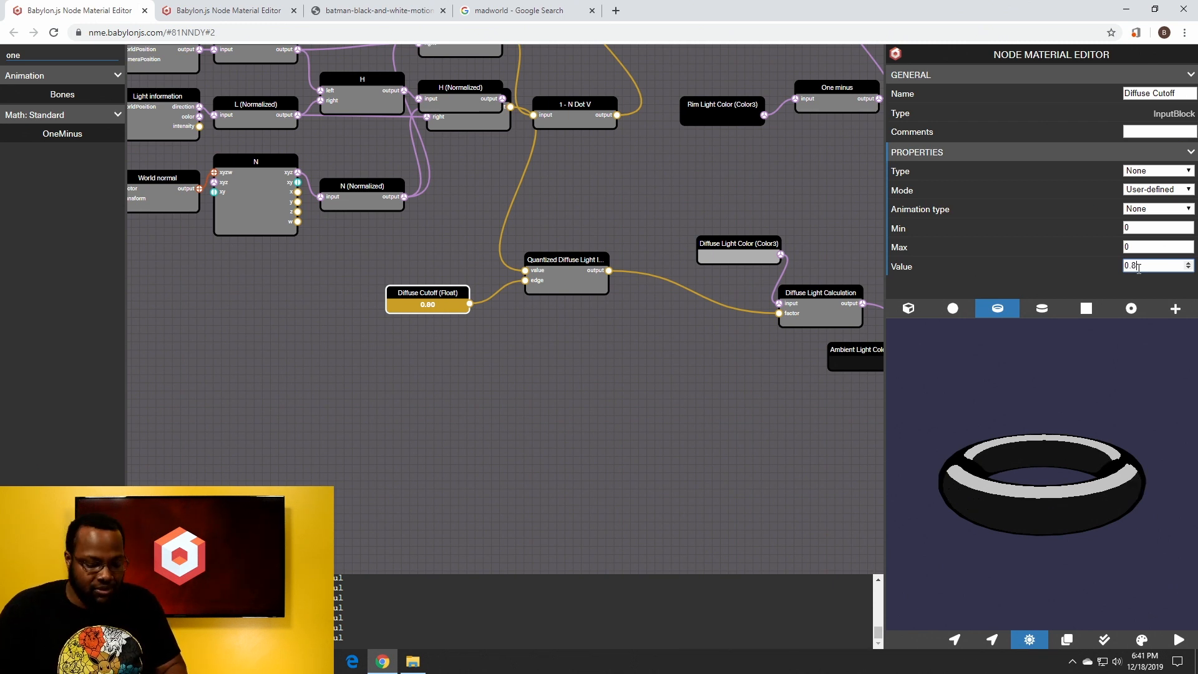
pyautogui.press('BackSpace')
pyautogui.write('9')
pyautogui.press('BackSpace')
pyautogui.press('BackSpace')
pyautogui.press('BackSpace')
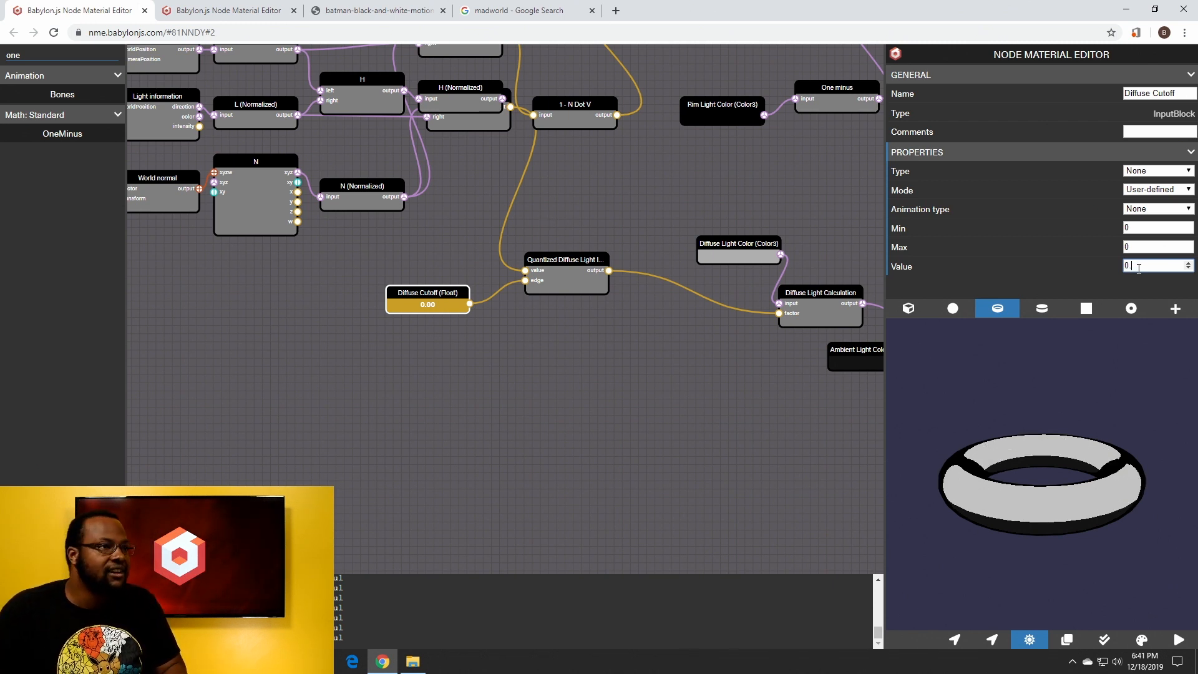
# Try Diffuse Cutoff values of 1 and 0.99, checking the torus preview from different angles
pyautogui.write('1')
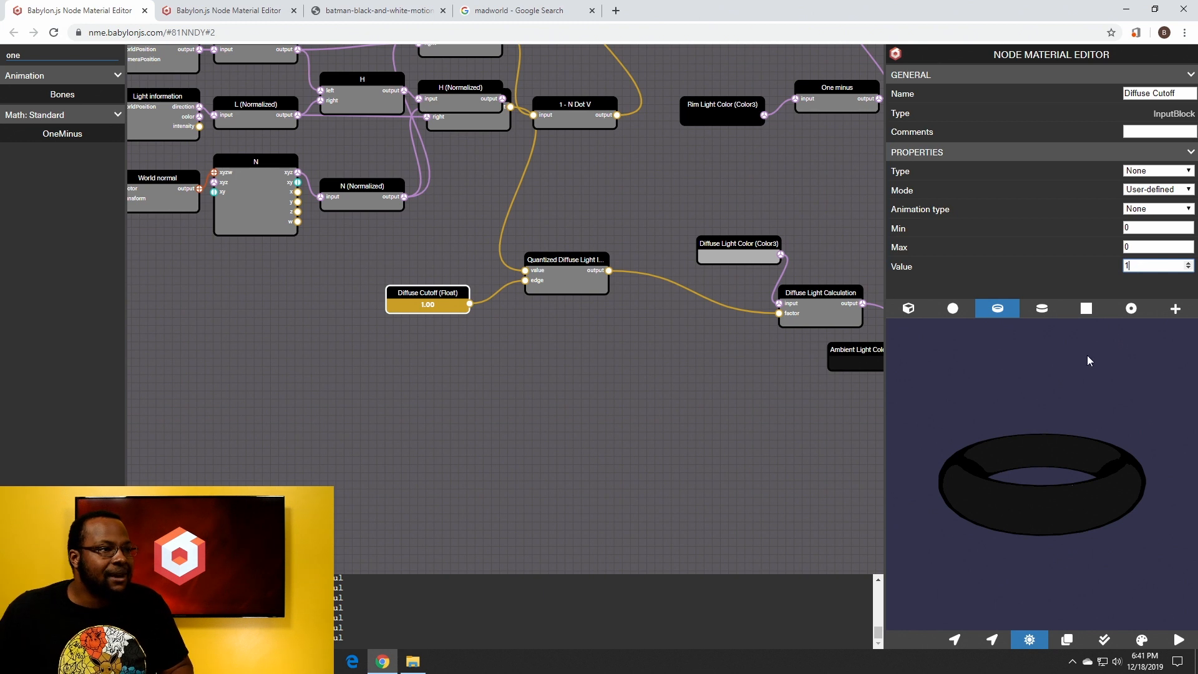
pyautogui.moveTo(1051, 442); pyautogui.dragTo(1052, 533)
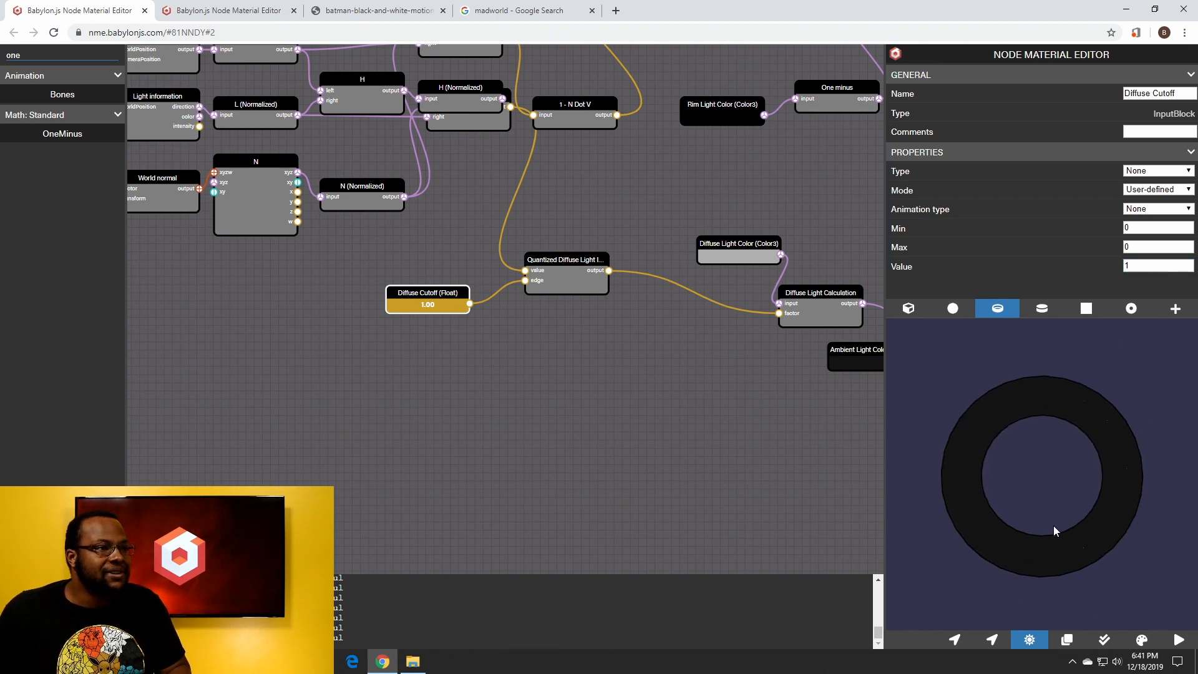
pyautogui.moveTo(984, 520); pyautogui.dragTo(982, 455)
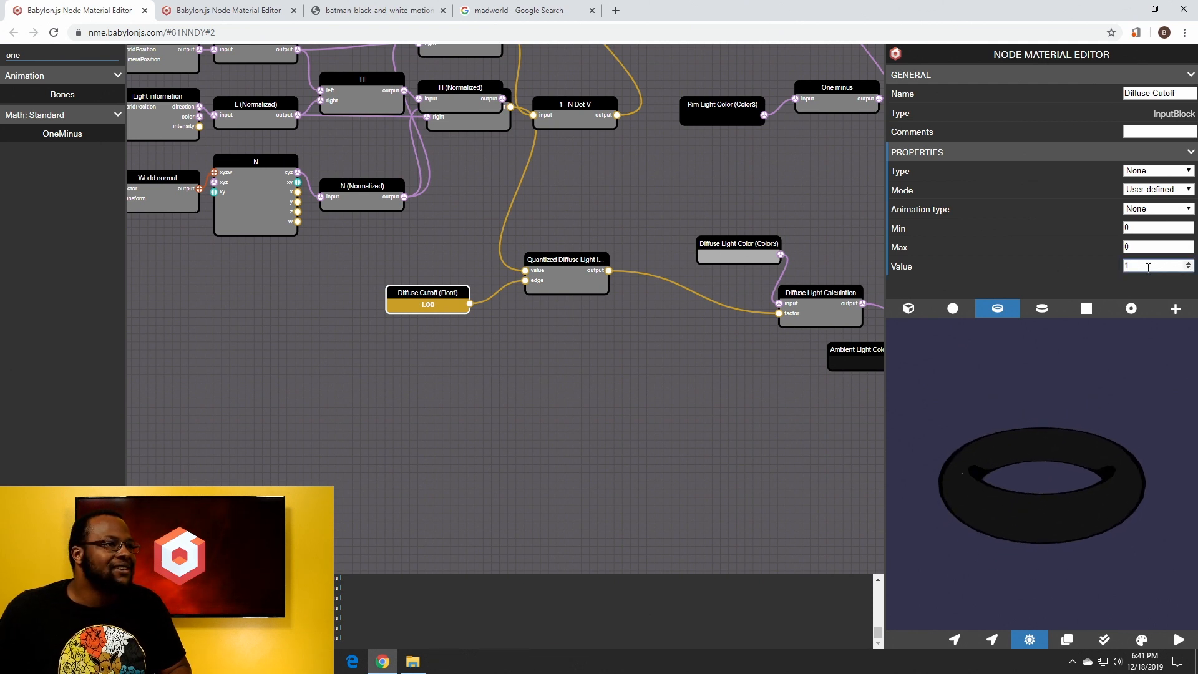
pyautogui.write('0.99')
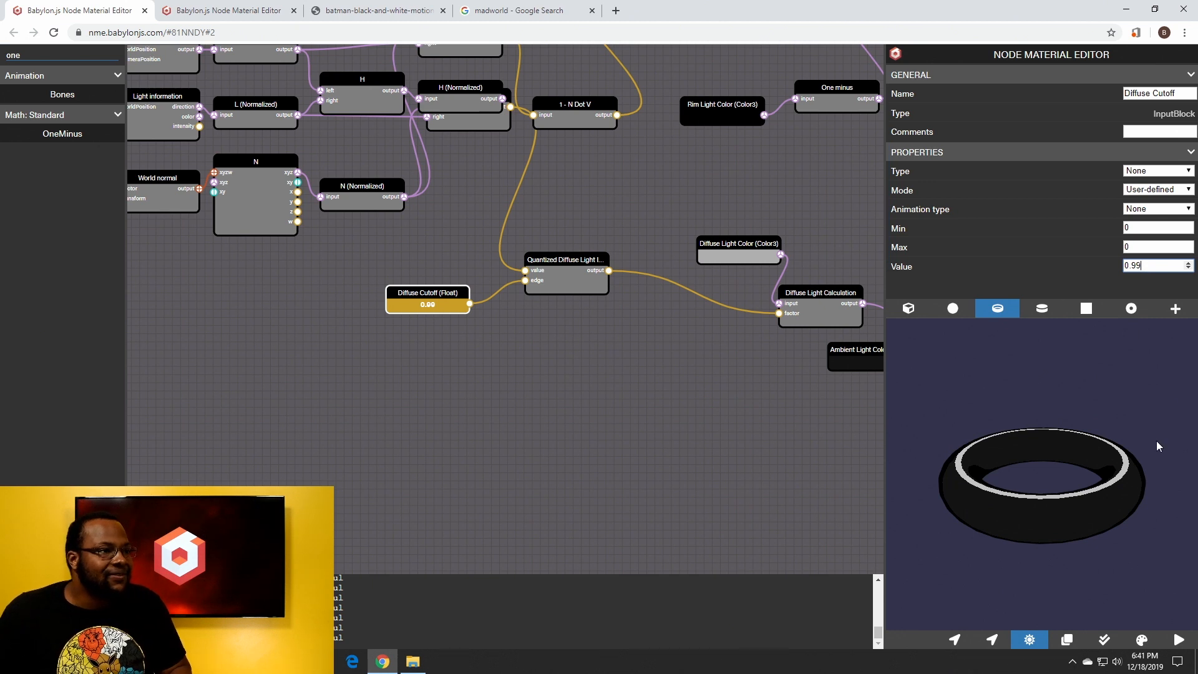
pyautogui.moveTo(1156, 440); pyautogui.dragTo(1169, 321)
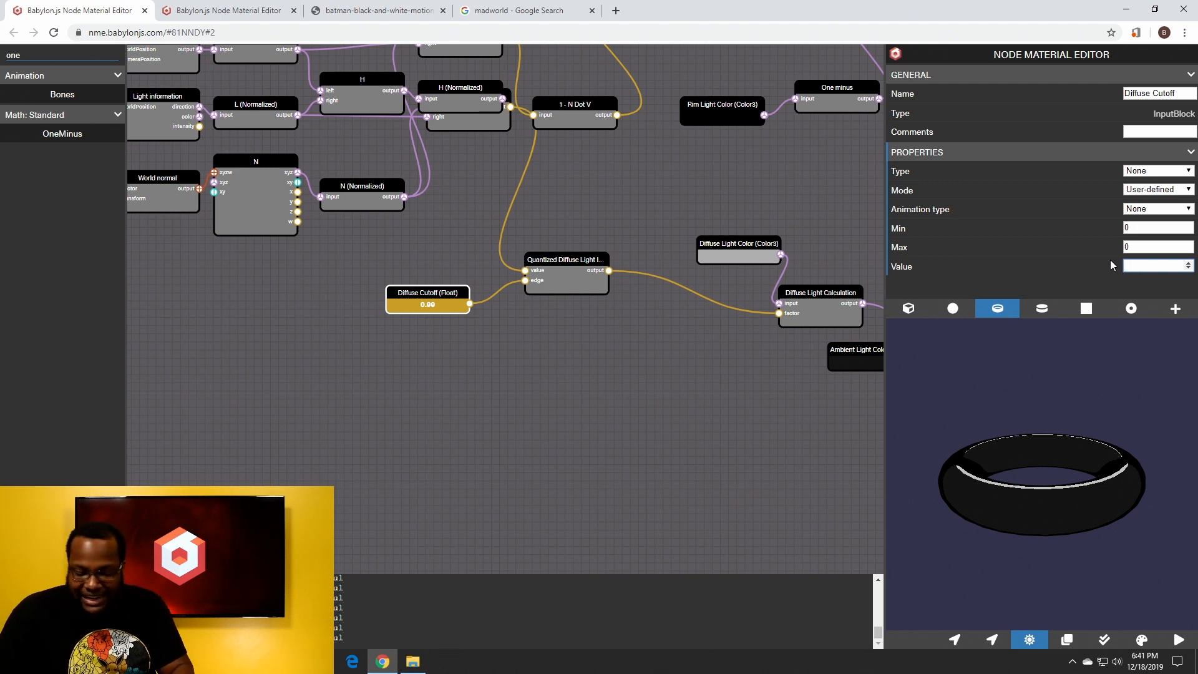
# Set the Diffuse Cutoff value to 0.8 and check the shading on the torus
pyautogui.write('0.8')
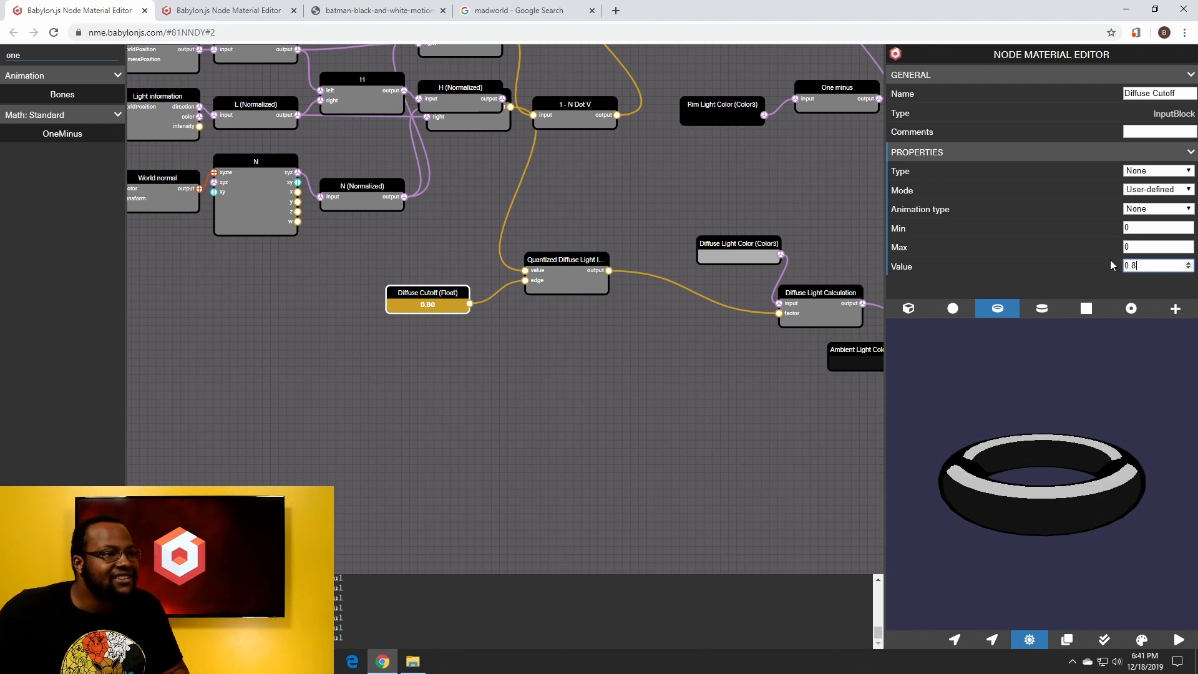
pyautogui.moveTo(1013, 454); pyautogui.dragTo(1038, 455)
pyautogui.moveTo(425, 351); pyautogui.dragTo(427, 351)
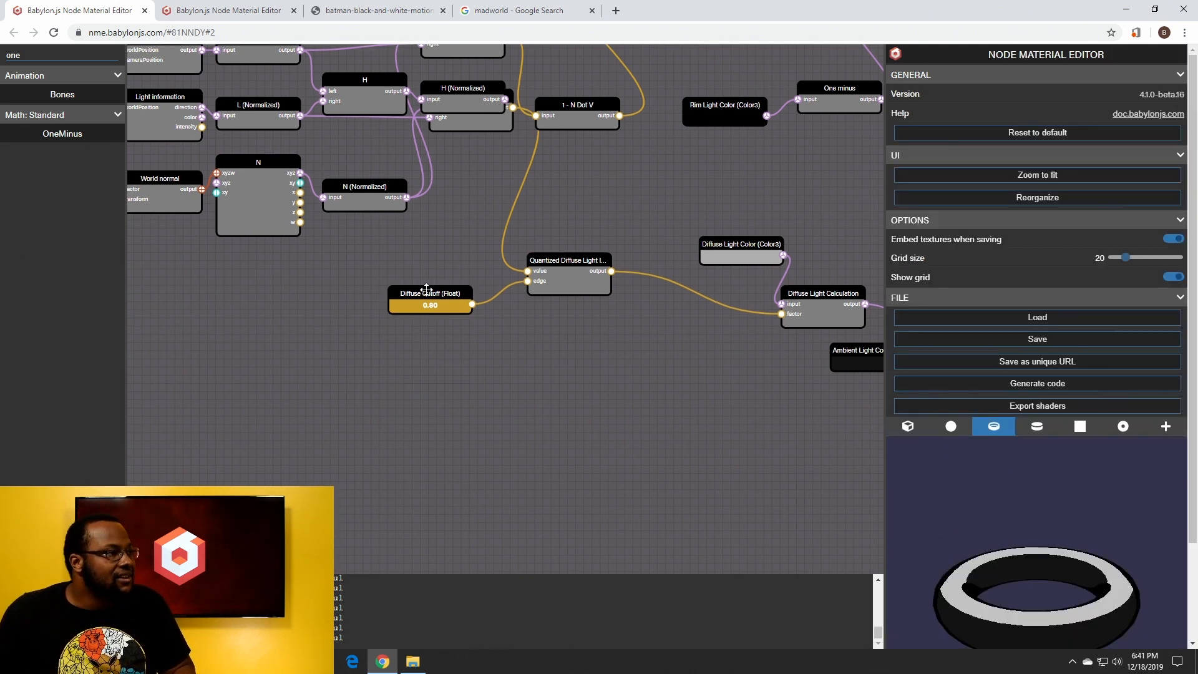
pyautogui.click(428, 293)
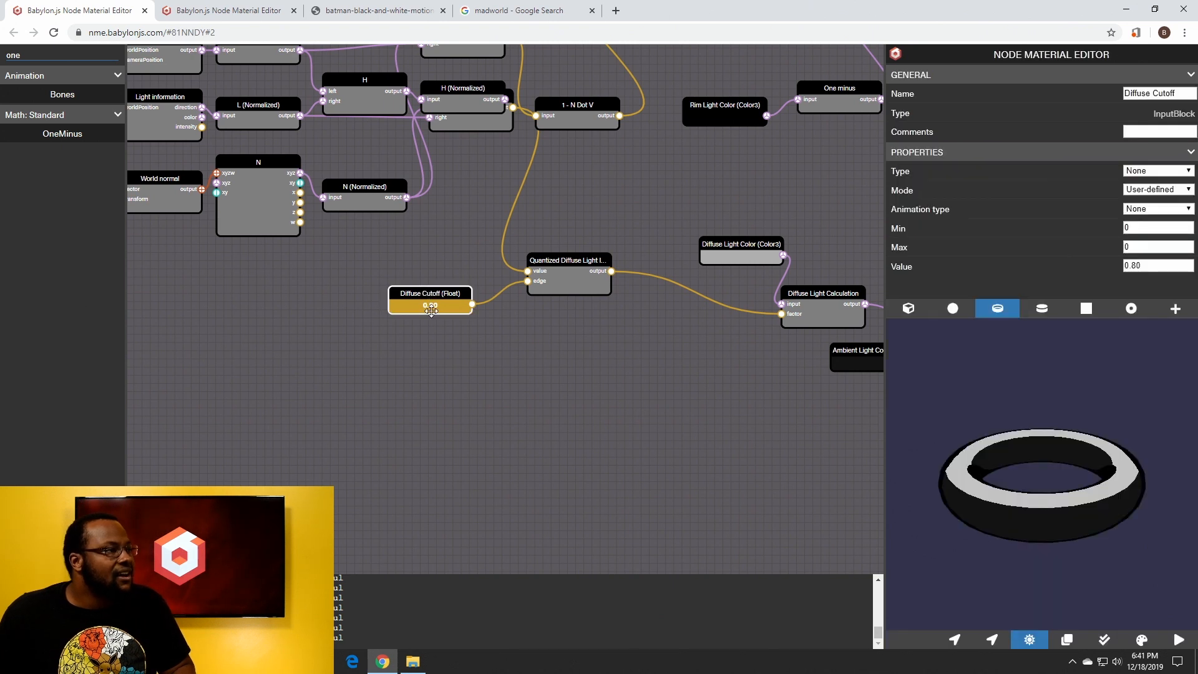
# Space out the Quantized Diffuse Light, Diffuse Light Color and Diffuse Light Calculation nodes
pyautogui.moveTo(571, 272); pyautogui.dragTo(588, 281)
pyautogui.moveTo(724, 226); pyautogui.dragTo(715, 217)
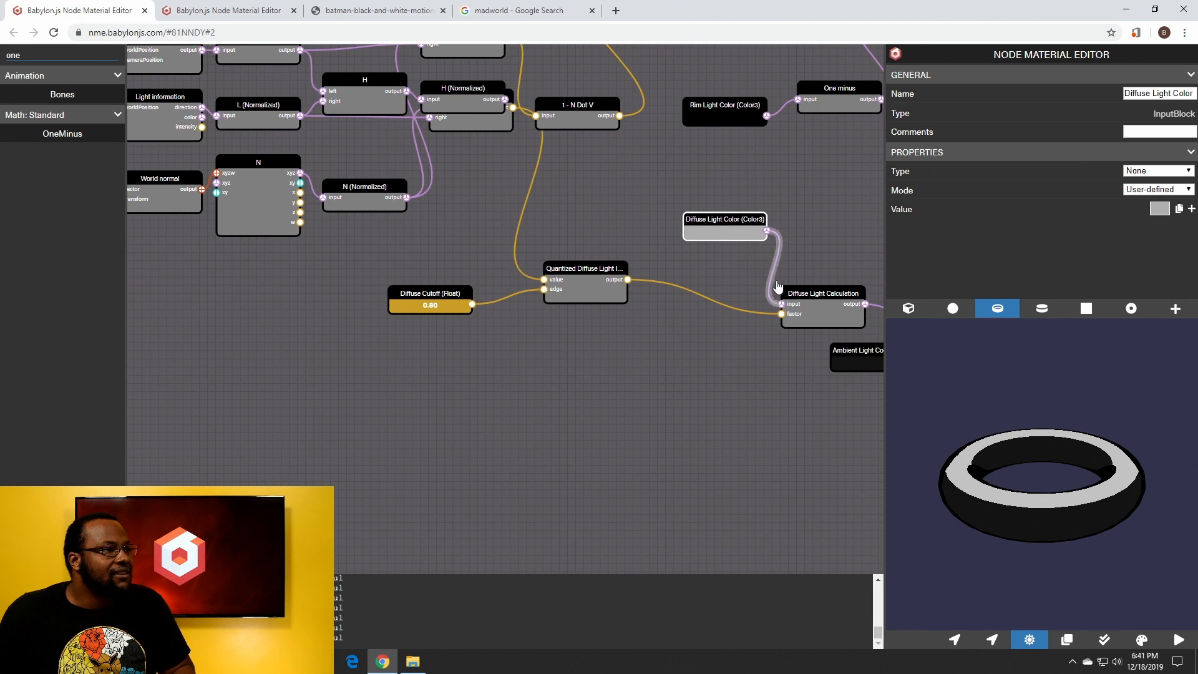
pyautogui.moveTo(811, 300); pyautogui.dragTo(804, 259)
pyautogui.click(714, 239)
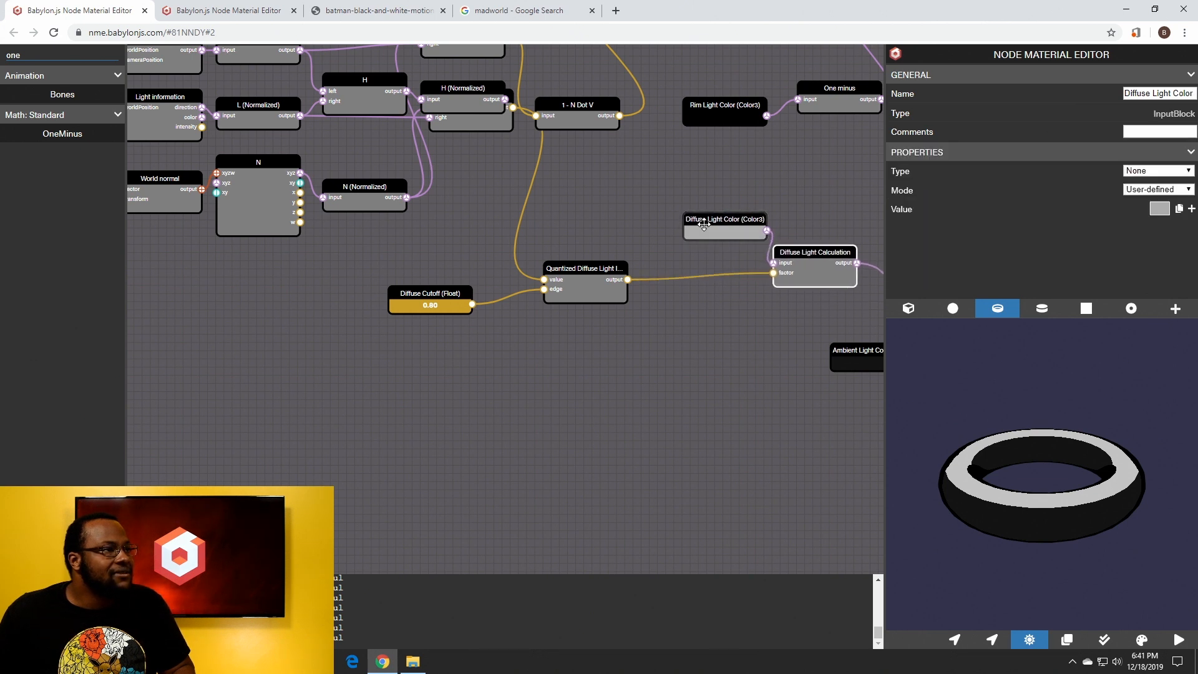
pyautogui.moveTo(715, 239); pyautogui.dragTo(664, 219)
pyautogui.click(805, 204)
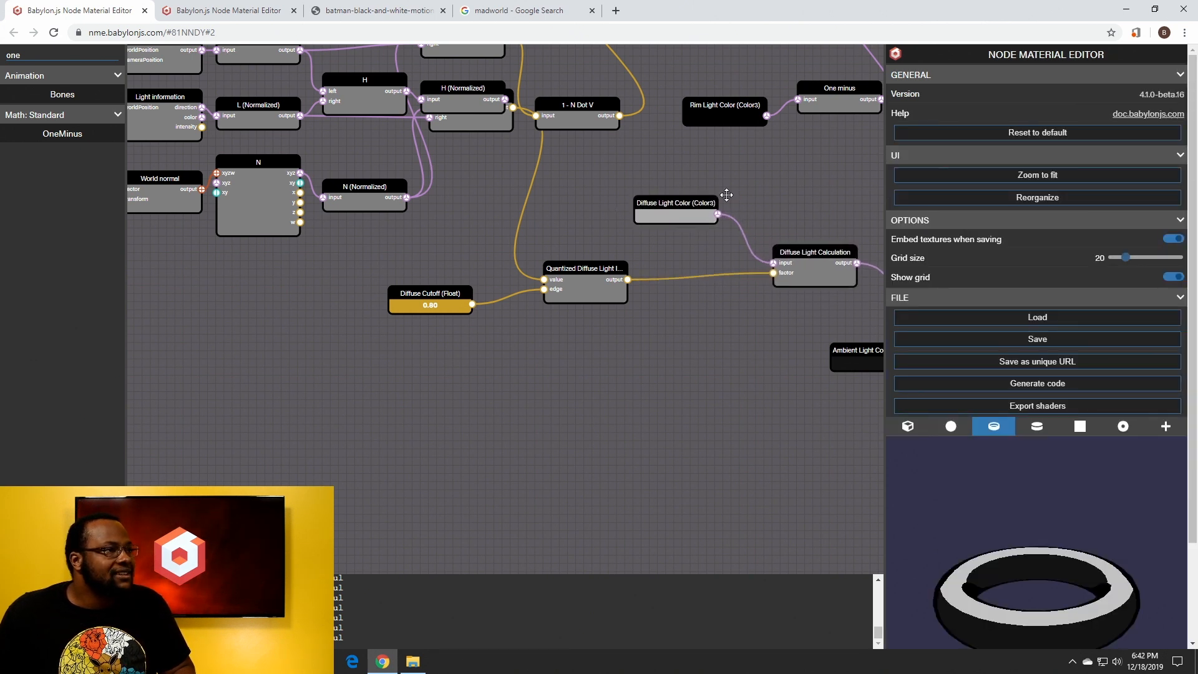
# Move Ambient Light Color and Add Ambient to Diffuse Light away from the diffuse nodes, and shift Diffuse Light Color and Diffuse Light Calculation toward Quantized Diffuse Light
pyautogui.moveTo(767, 194); pyautogui.dragTo(712, 143)
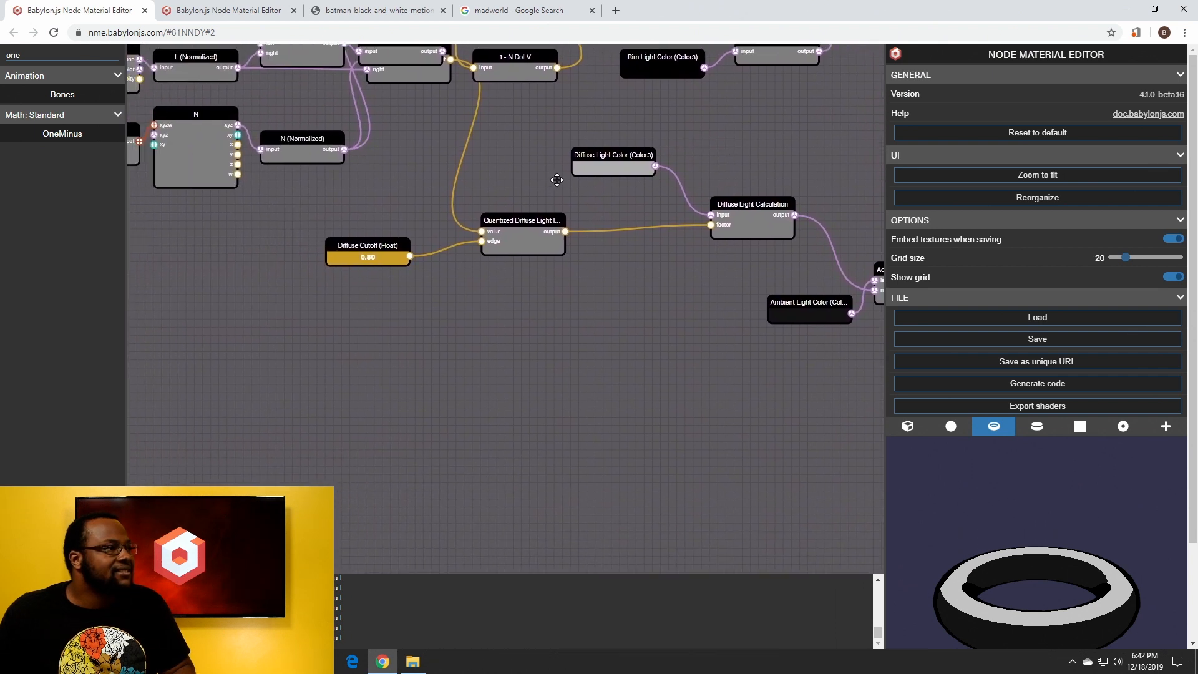
pyautogui.moveTo(641, 314); pyautogui.dragTo(459, 317)
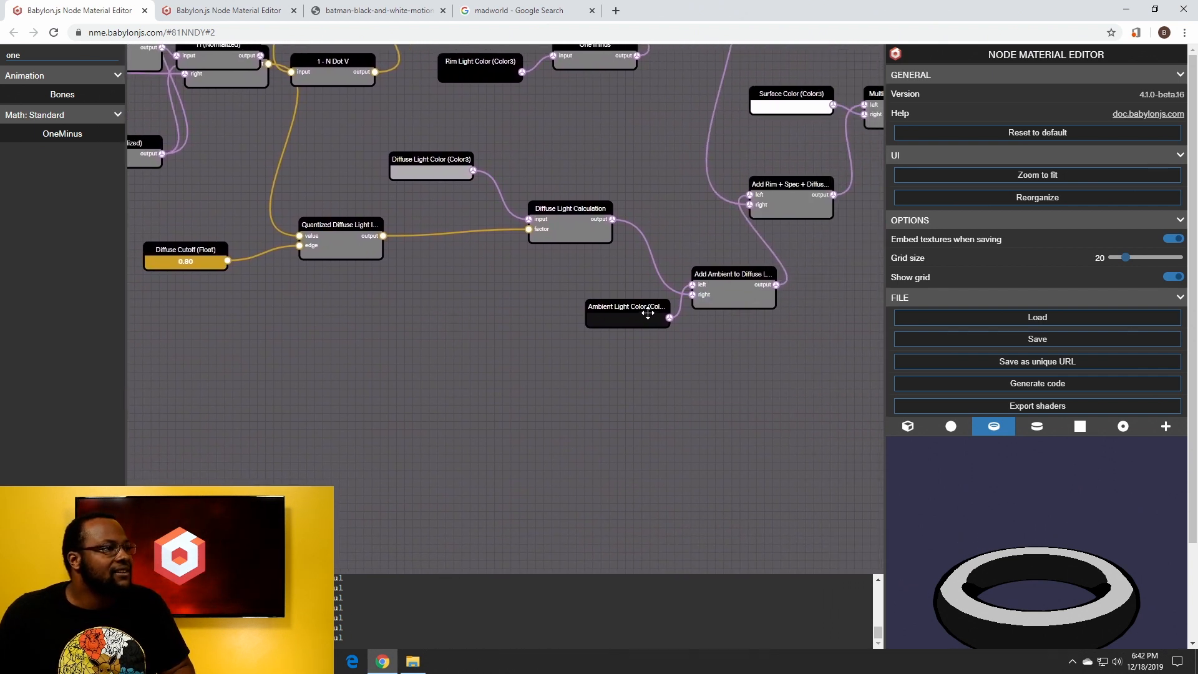
pyautogui.moveTo(648, 313); pyautogui.dragTo(624, 463)
pyautogui.moveTo(736, 285); pyautogui.dragTo(802, 326)
pyautogui.moveTo(572, 206); pyautogui.dragTo(548, 189)
pyautogui.moveTo(453, 171); pyautogui.dragTo(388, 154)
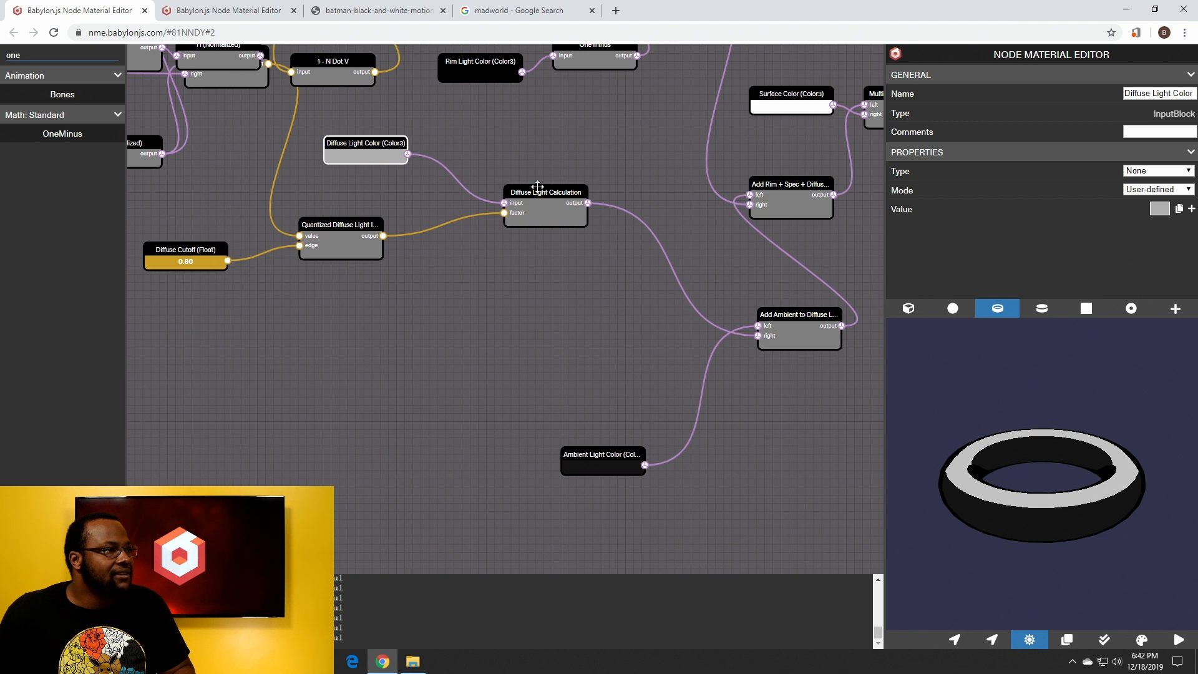
pyautogui.moveTo(529, 201); pyautogui.dragTo(455, 202)
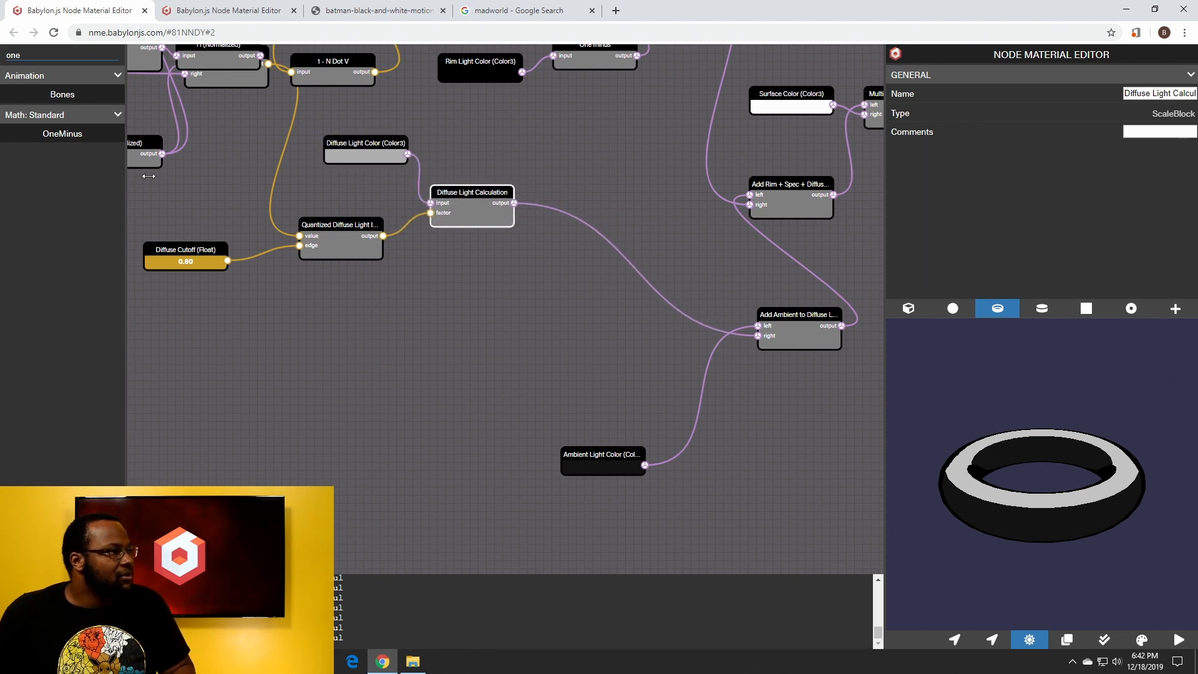
# Add a Scale block below the Diffuse Light Calculation node
pyautogui.doubleClick(35, 58)
pyautogui.write('scale')
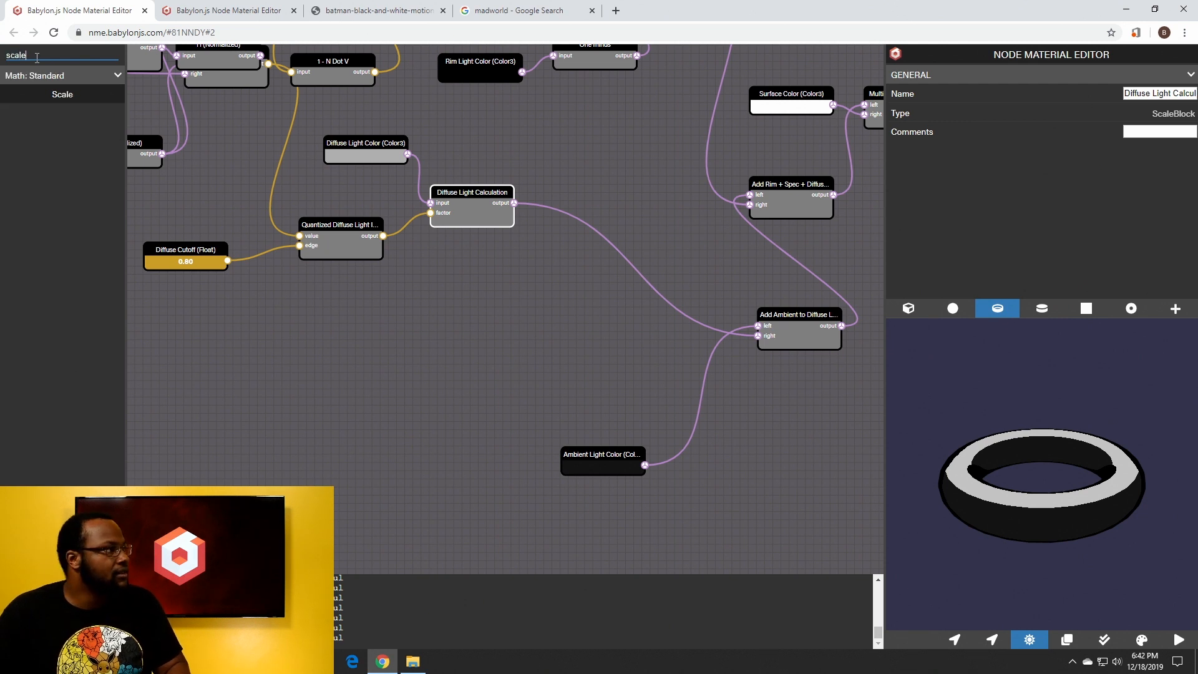
pyautogui.moveTo(62, 94); pyautogui.dragTo(487, 291)
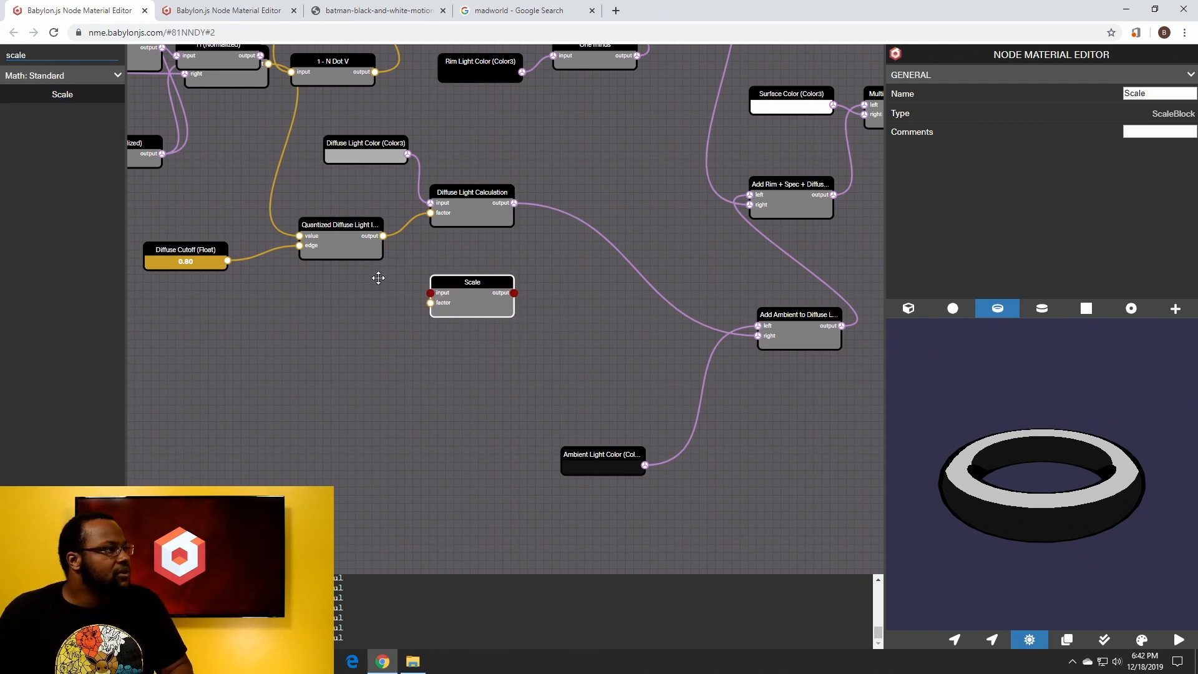
# Add a Step block below Quantized Diffuse Light, with a Float input connected to its edge
pyautogui.click(342, 247)
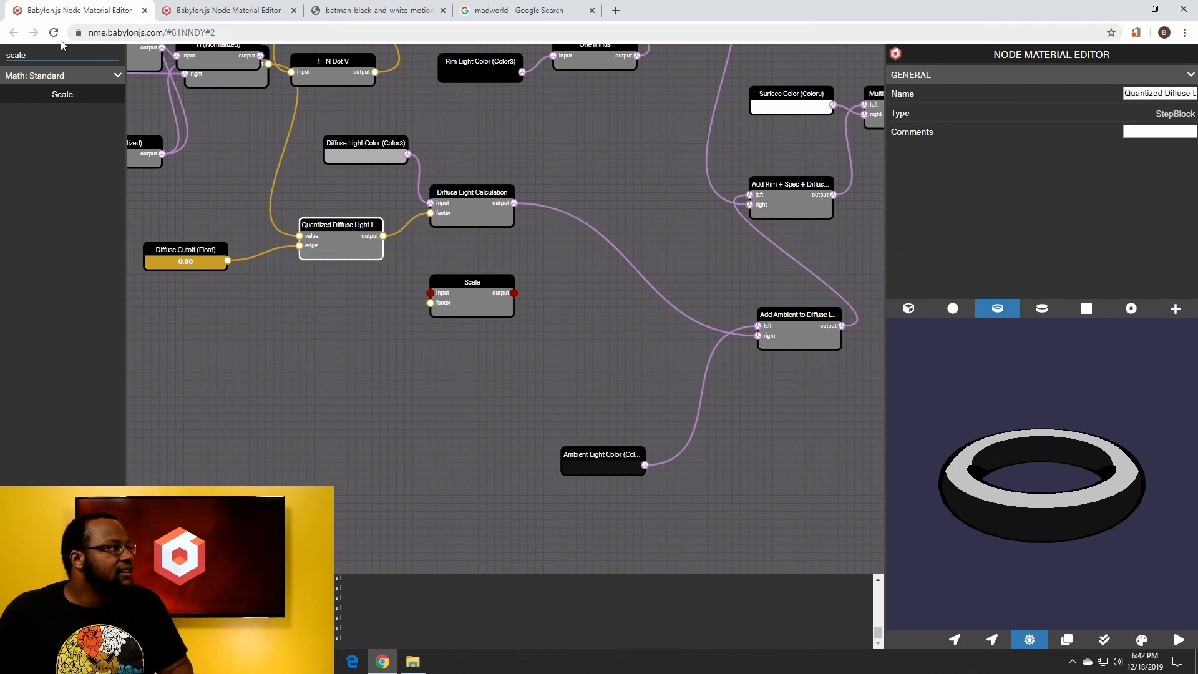
pyautogui.moveTo(50, 55); pyautogui.dragTo(2, 56)
pyautogui.write('step')
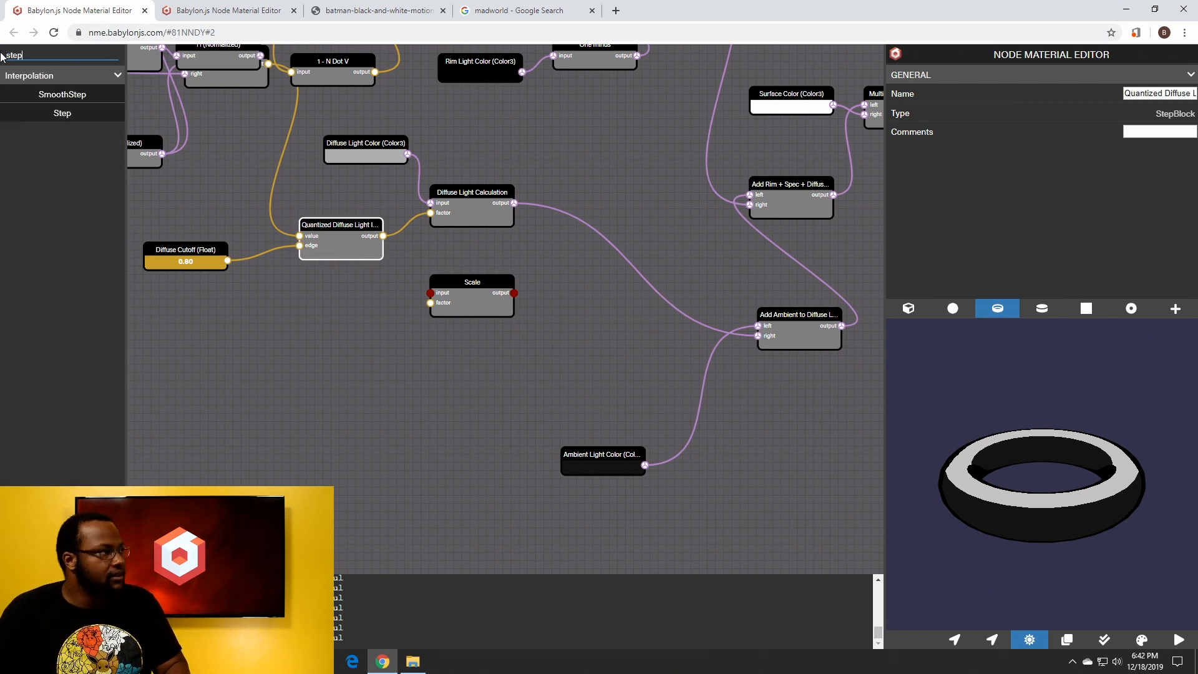
pyautogui.moveTo(58, 113); pyautogui.dragTo(207, 350)
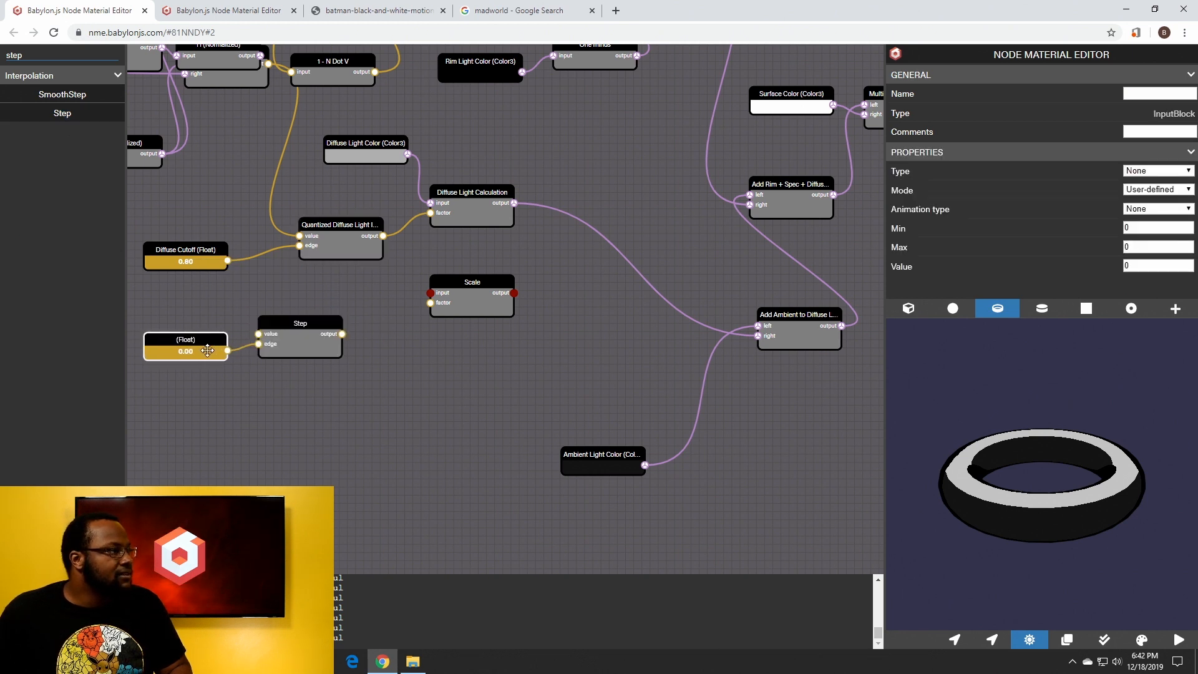
# Rename the Diffuse Cutoff input block as "Diffuse Bright Cutoff"
pyautogui.click(203, 258)
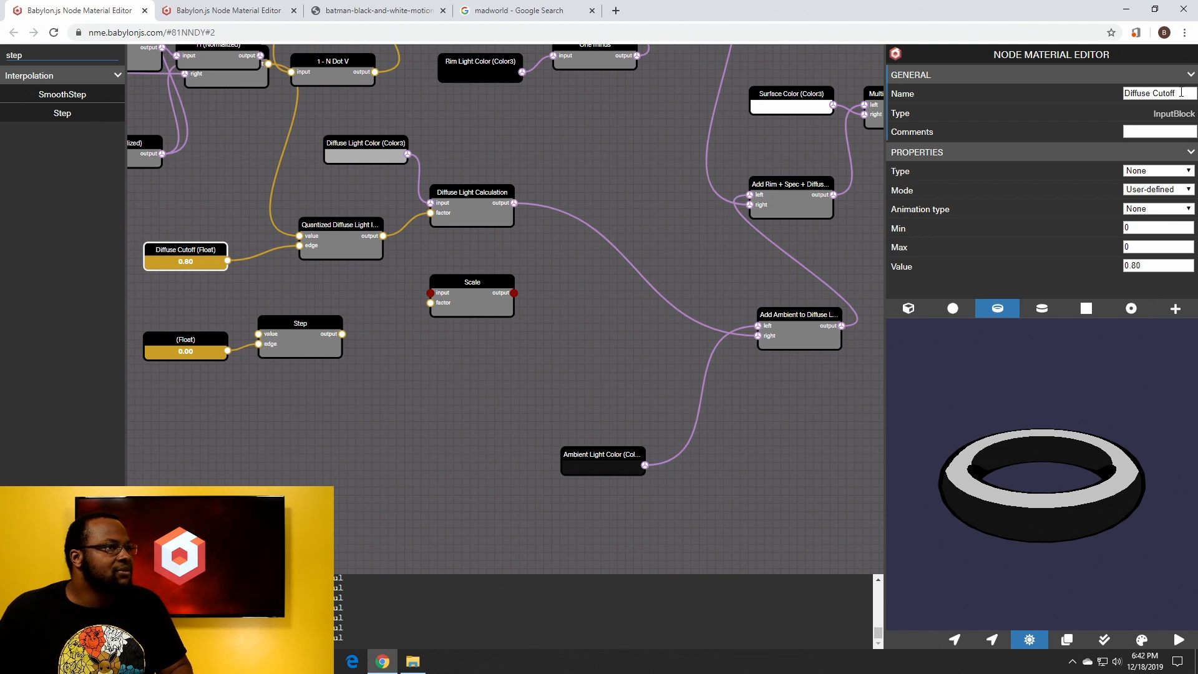
pyautogui.moveTo(1182, 93); pyautogui.dragTo(1147, 92)
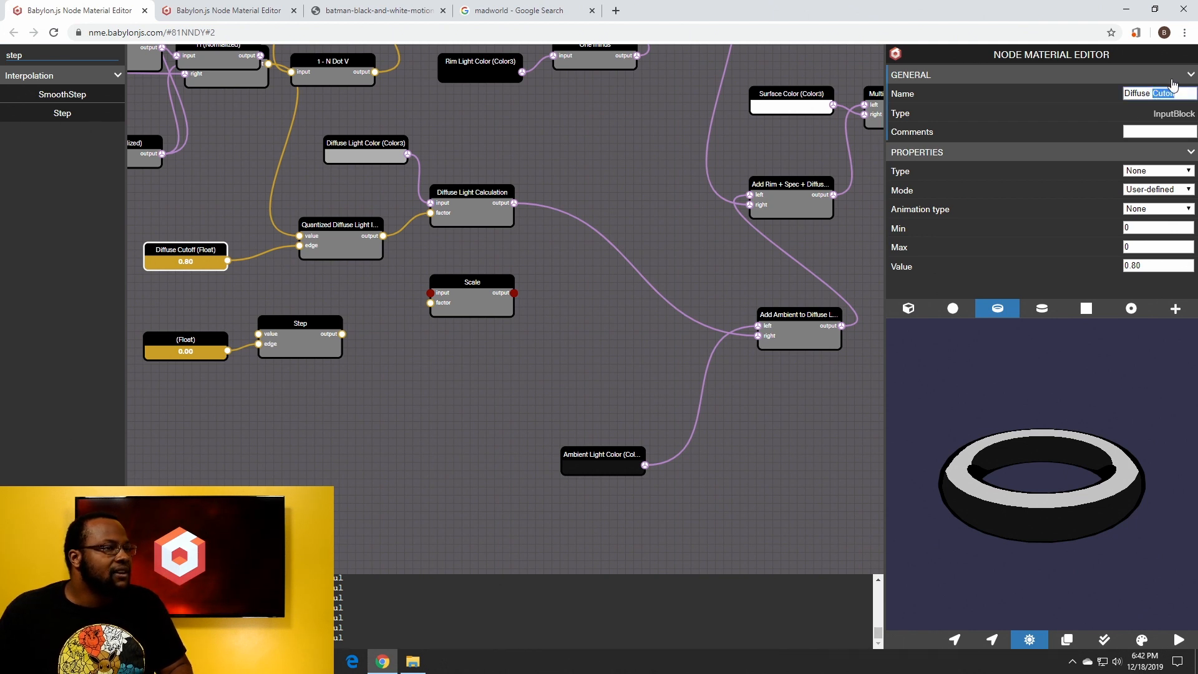
pyautogui.write('b')
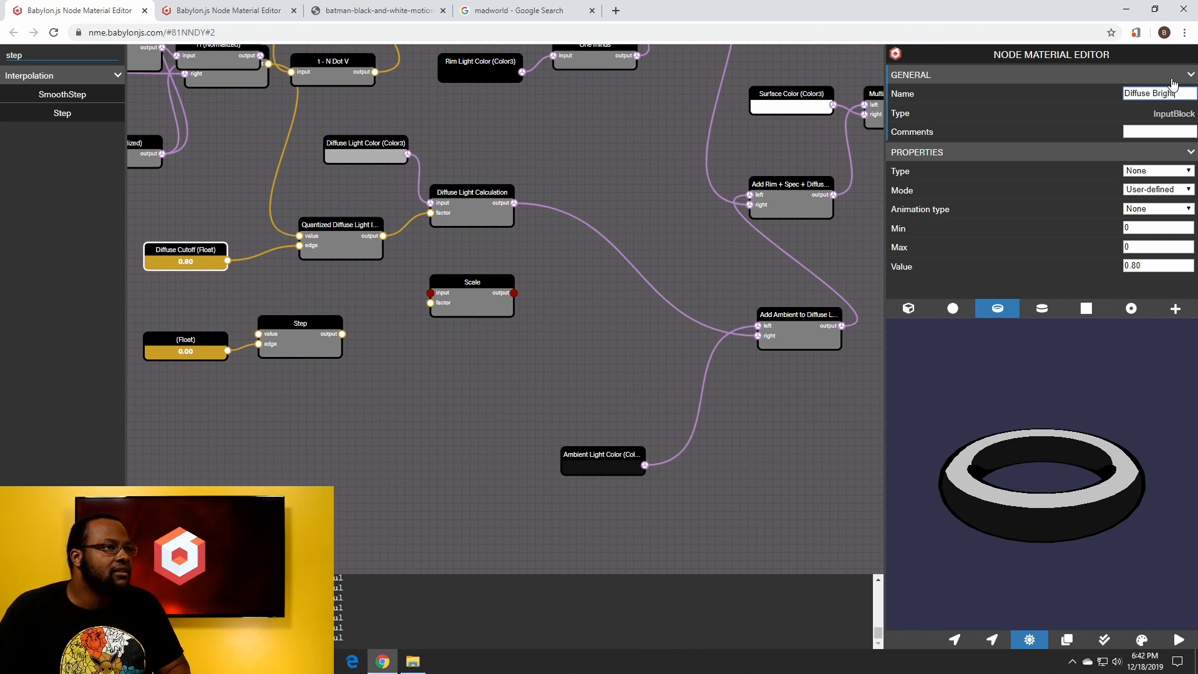
pyautogui.write('right CUtoff')
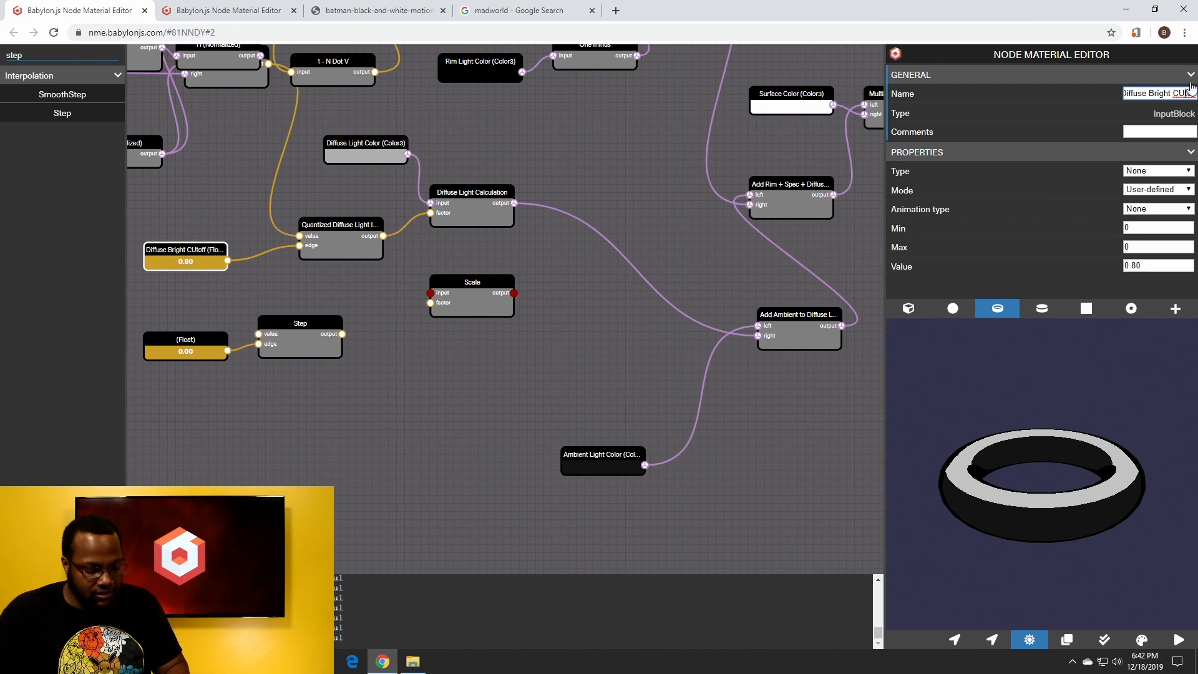
pyautogui.press('BackSpace')
pyautogui.write('u')
pyautogui.click(1051, 129)
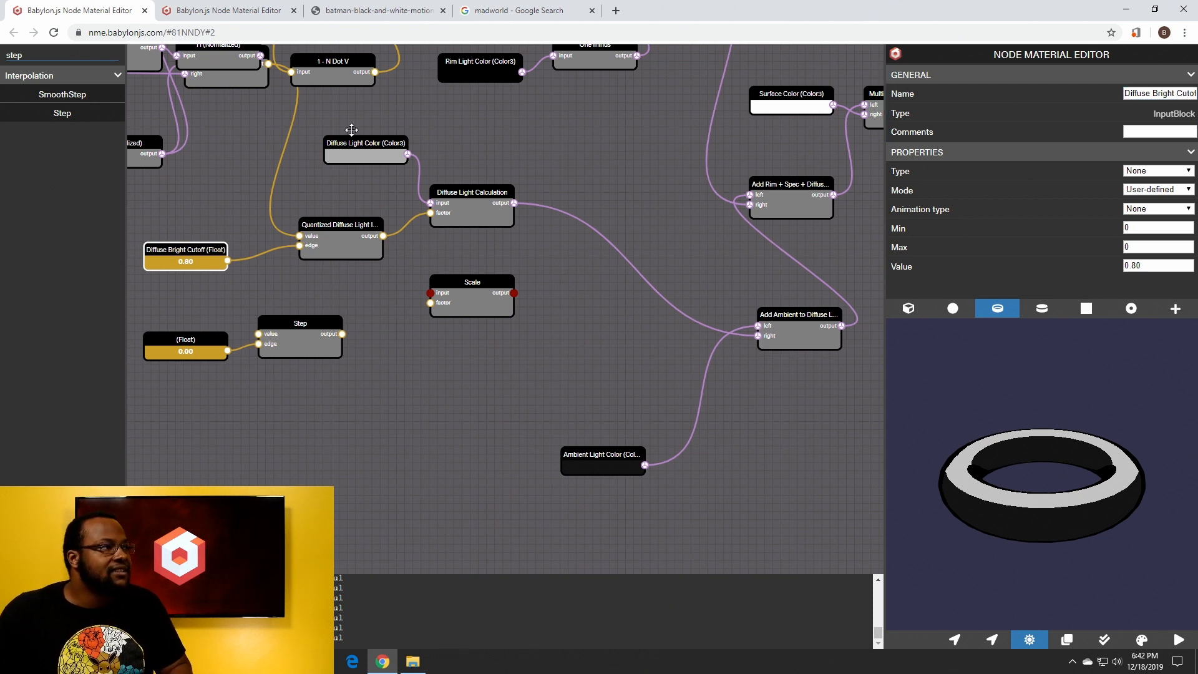
# Name the unnamed Float input feeding the Step block "Diffuse Dim Cutoff"
pyautogui.click(186, 339)
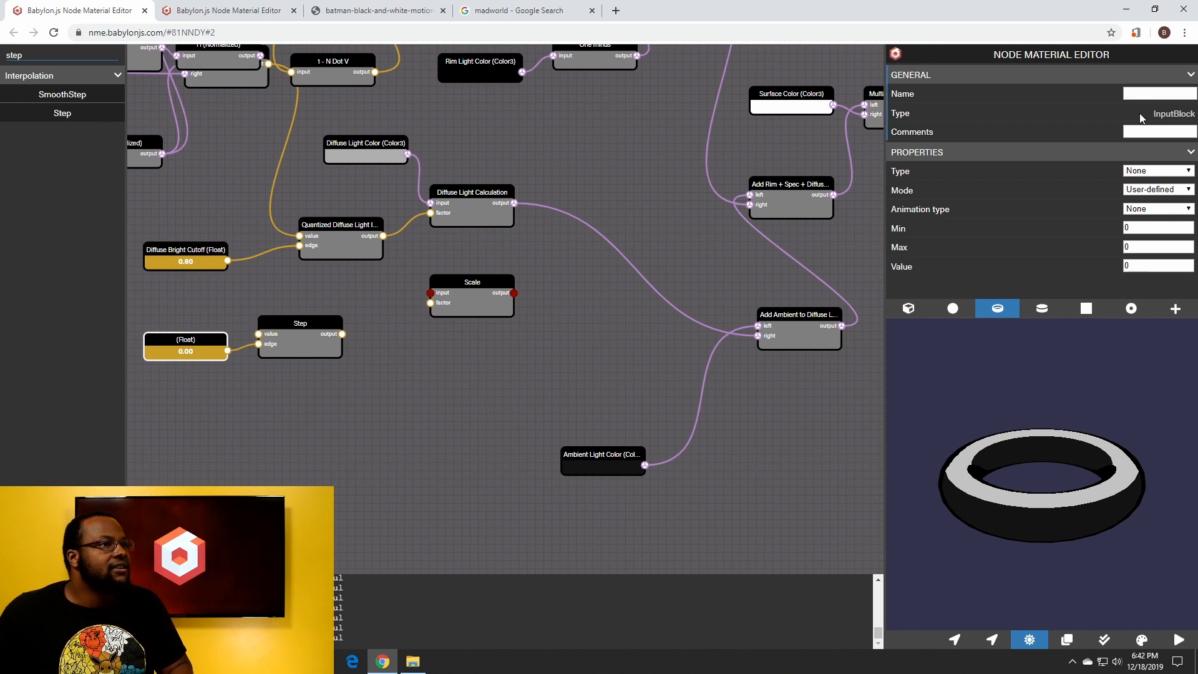
pyautogui.click(1154, 94)
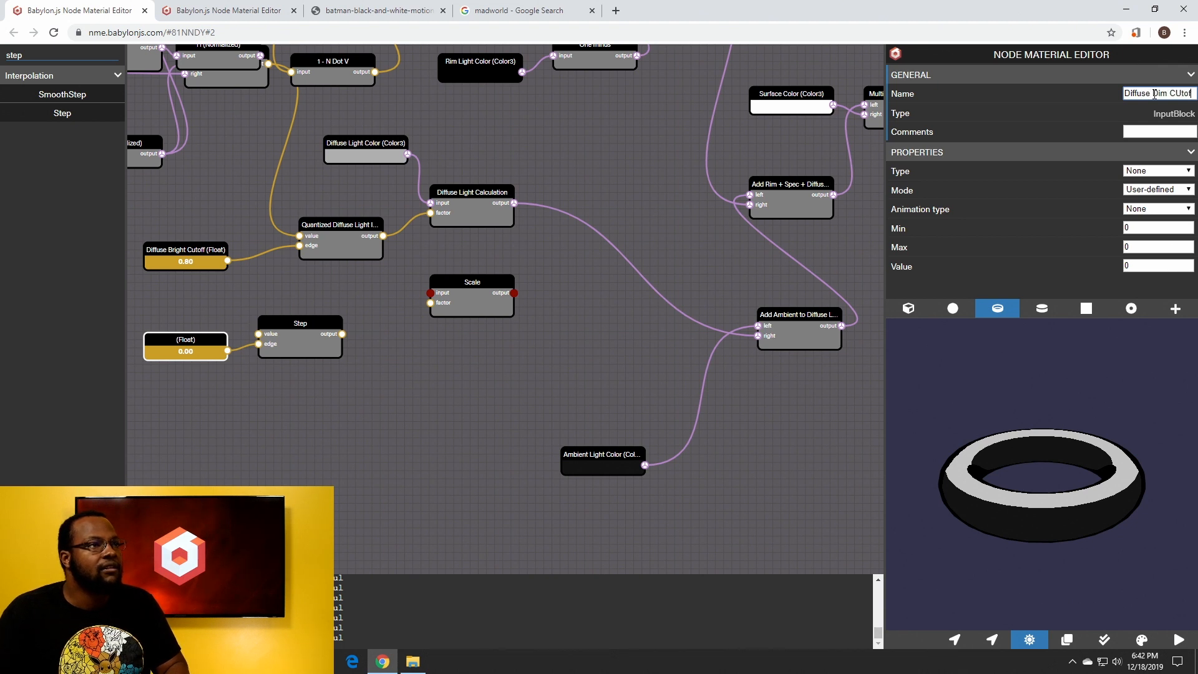
pyautogui.write('Diffuse Dim Cutoff')
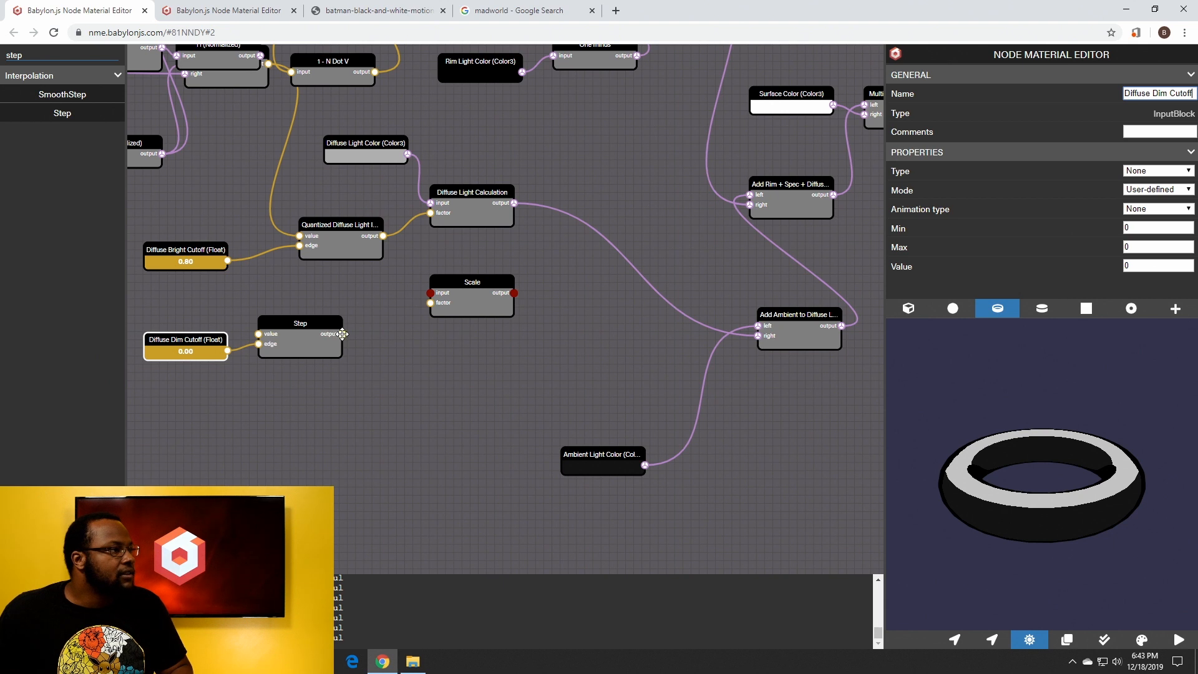
# Connect the N Dot L output to the Step block's value and move the Scale block below and beyond the Step block
pyautogui.moveTo(292, 320); pyautogui.dragTo(326, 322)
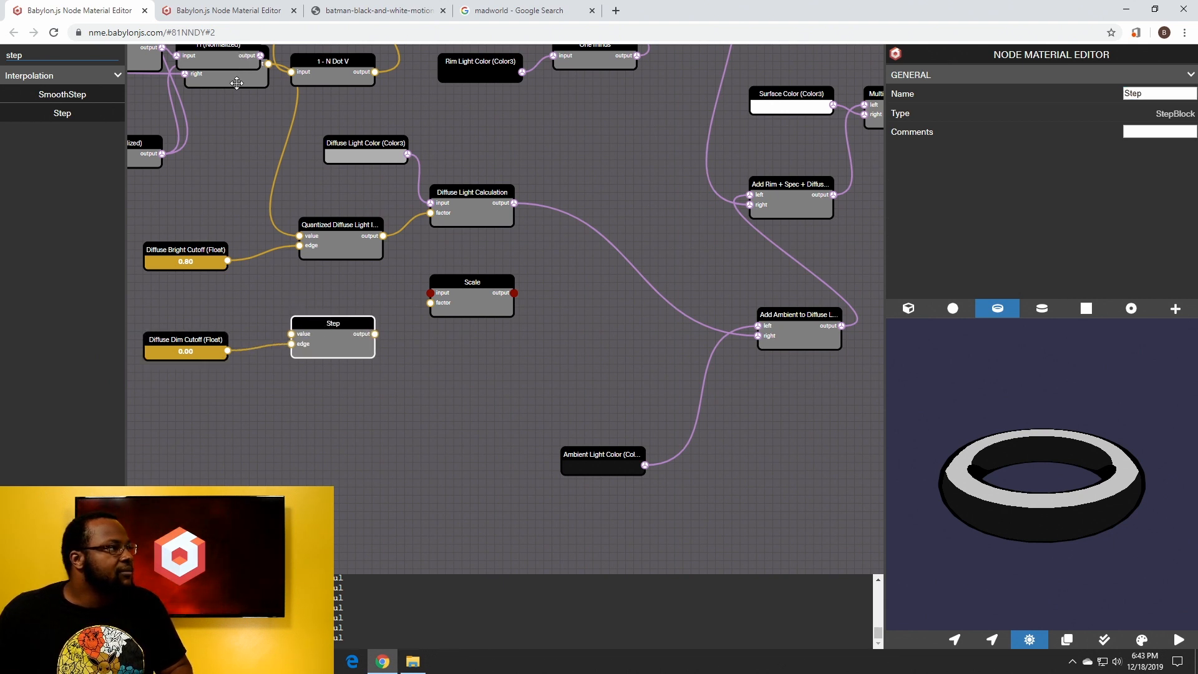
pyautogui.moveTo(239, 82); pyautogui.dragTo(291, 334)
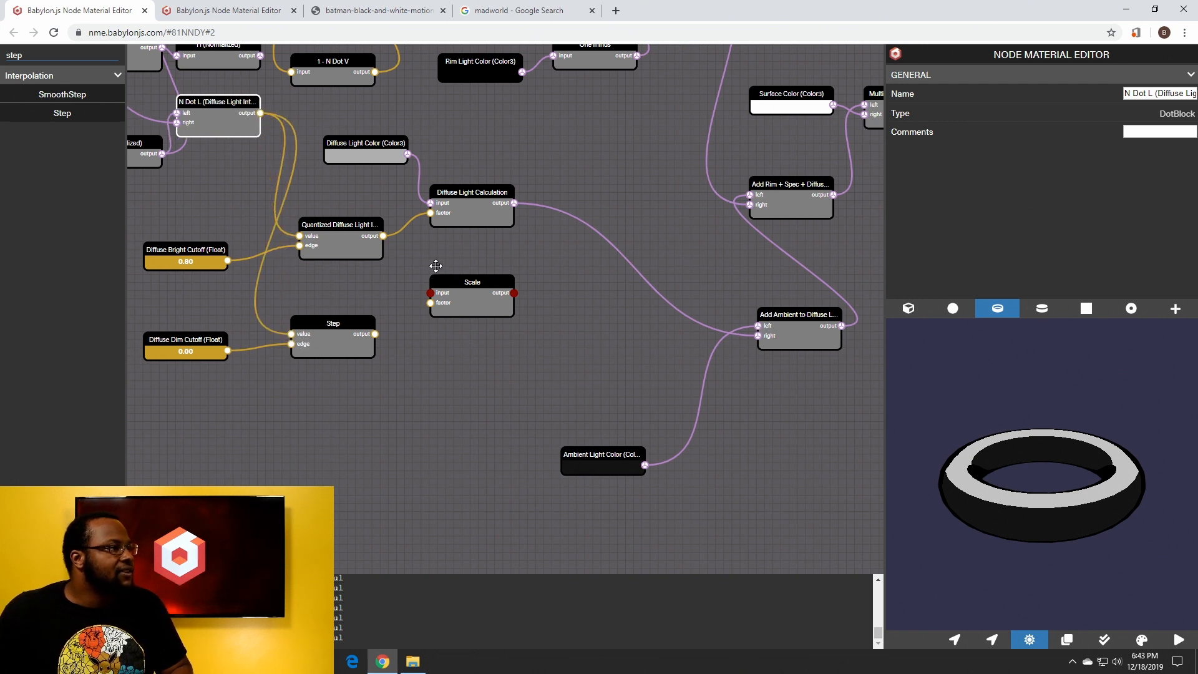
pyautogui.moveTo(469, 301); pyautogui.dragTo(453, 391)
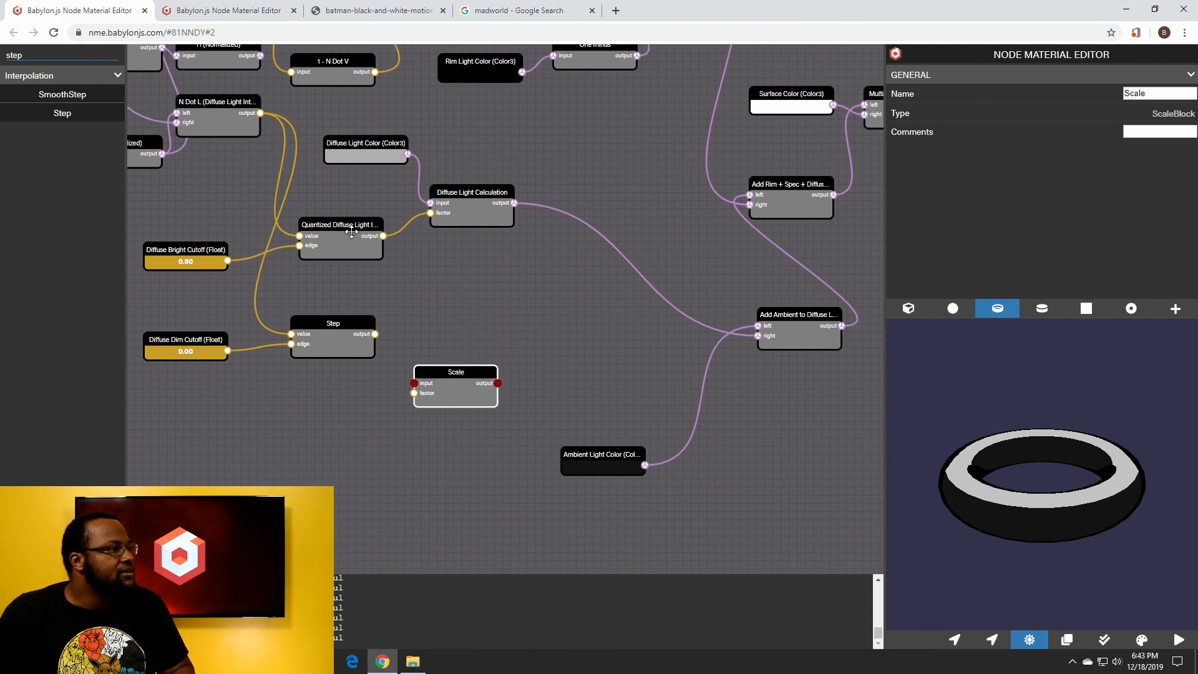
pyautogui.moveTo(446, 388); pyautogui.dragTo(464, 406)
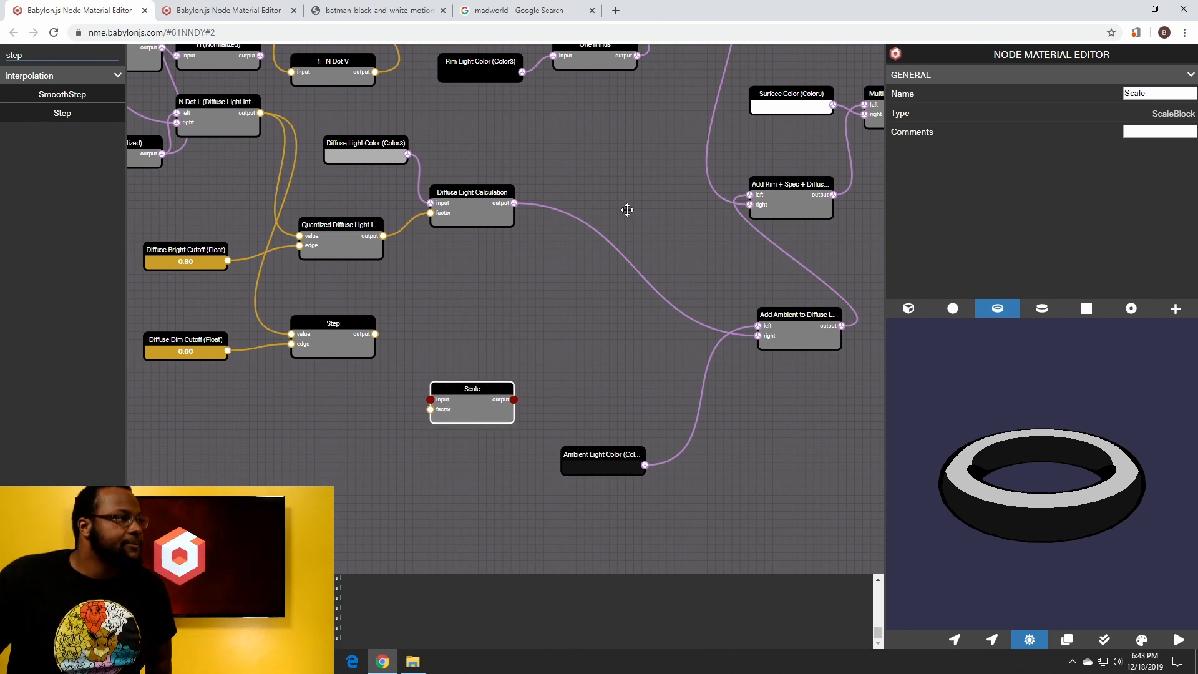
# Spread Diffuse Light Color, Diffuse Light Calculation and Scale apart to open space between the color input and the scale blocks
pyautogui.click(382, 154)
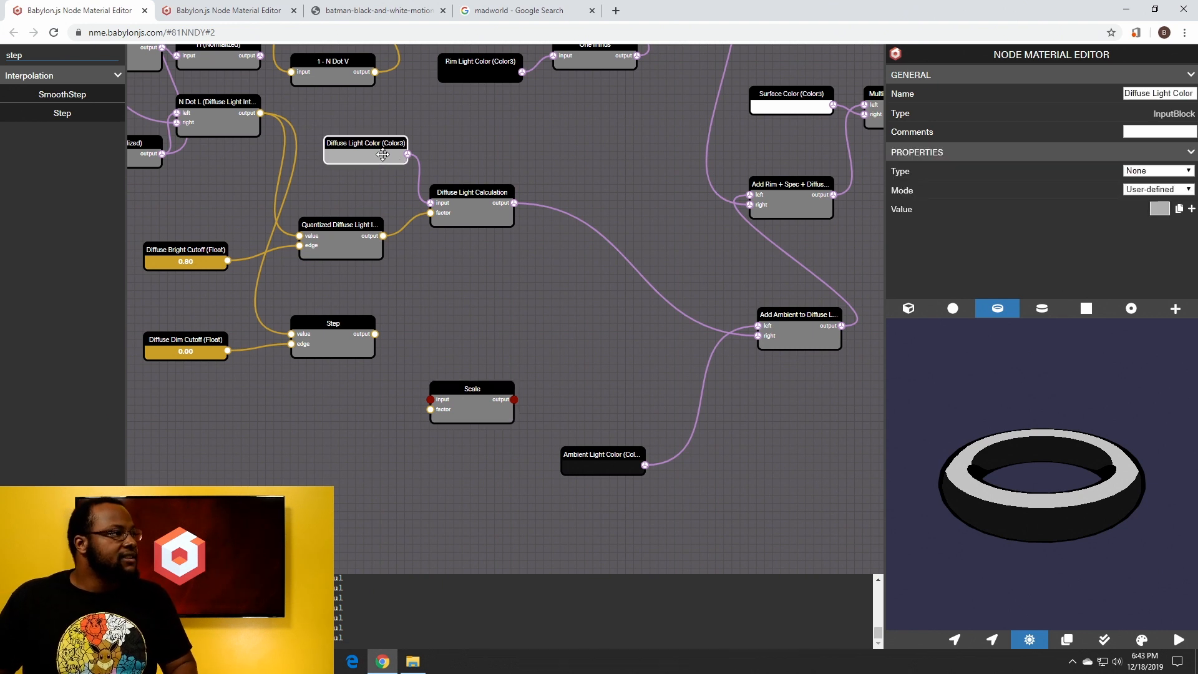
pyautogui.moveTo(378, 153); pyautogui.dragTo(361, 145)
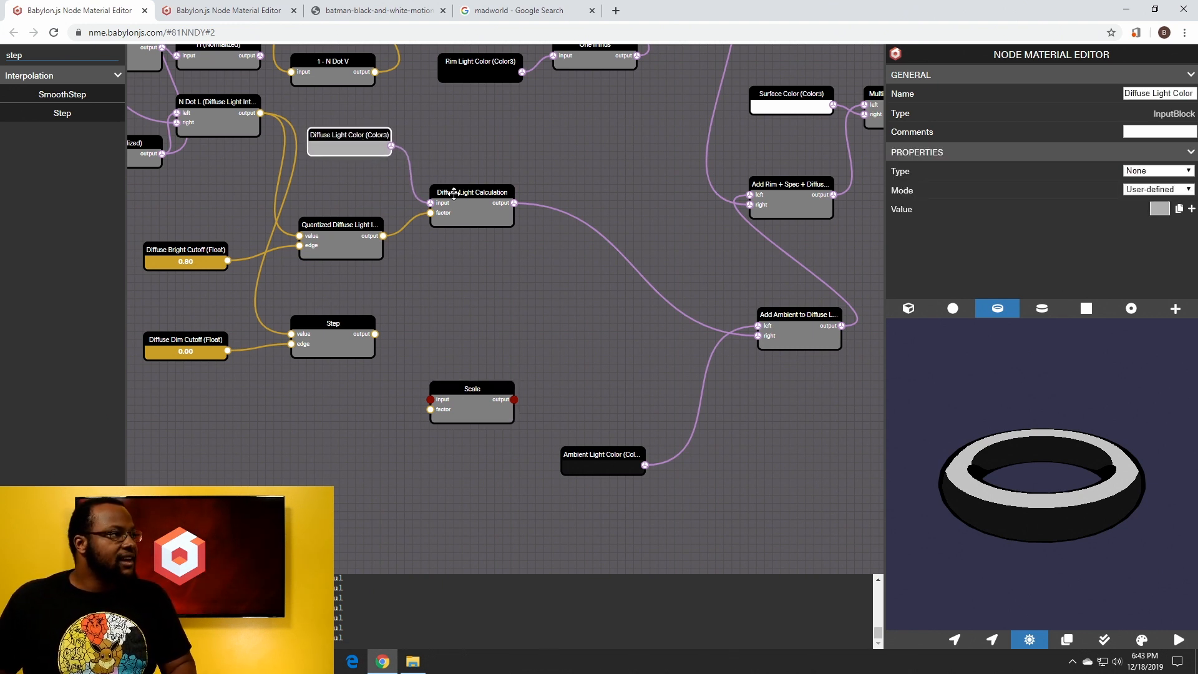
pyautogui.moveTo(454, 195); pyautogui.dragTo(552, 196)
pyautogui.moveTo(483, 395); pyautogui.dragTo(581, 369)
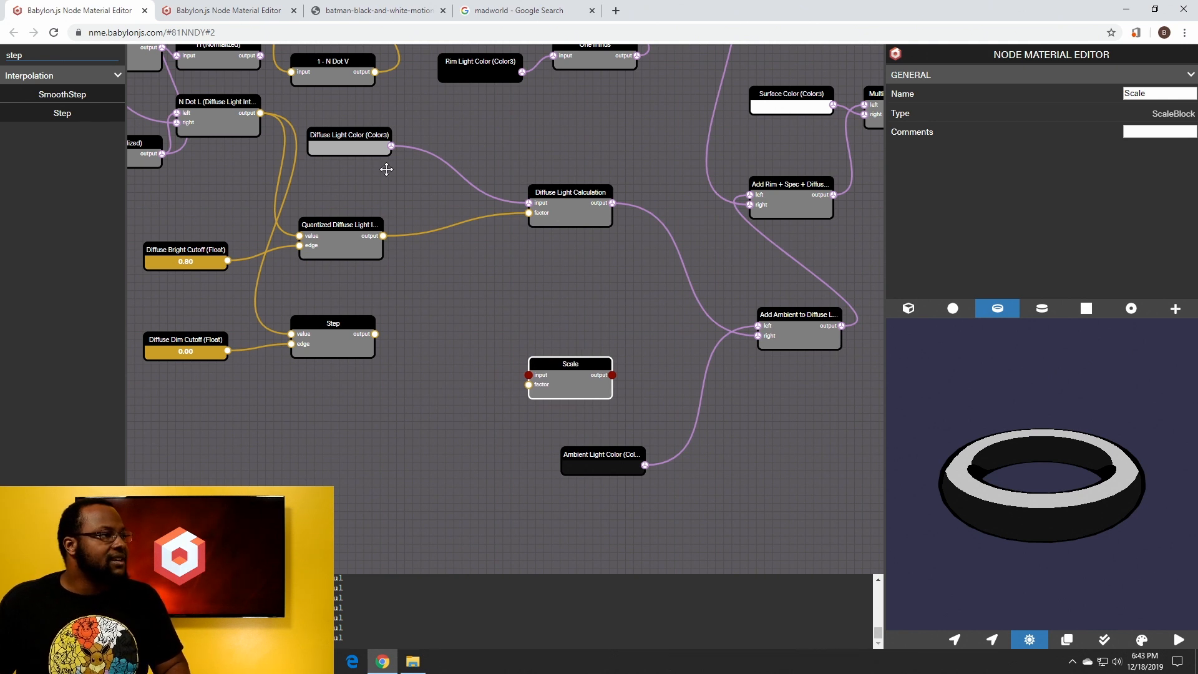
pyautogui.doubleClick(80, 55)
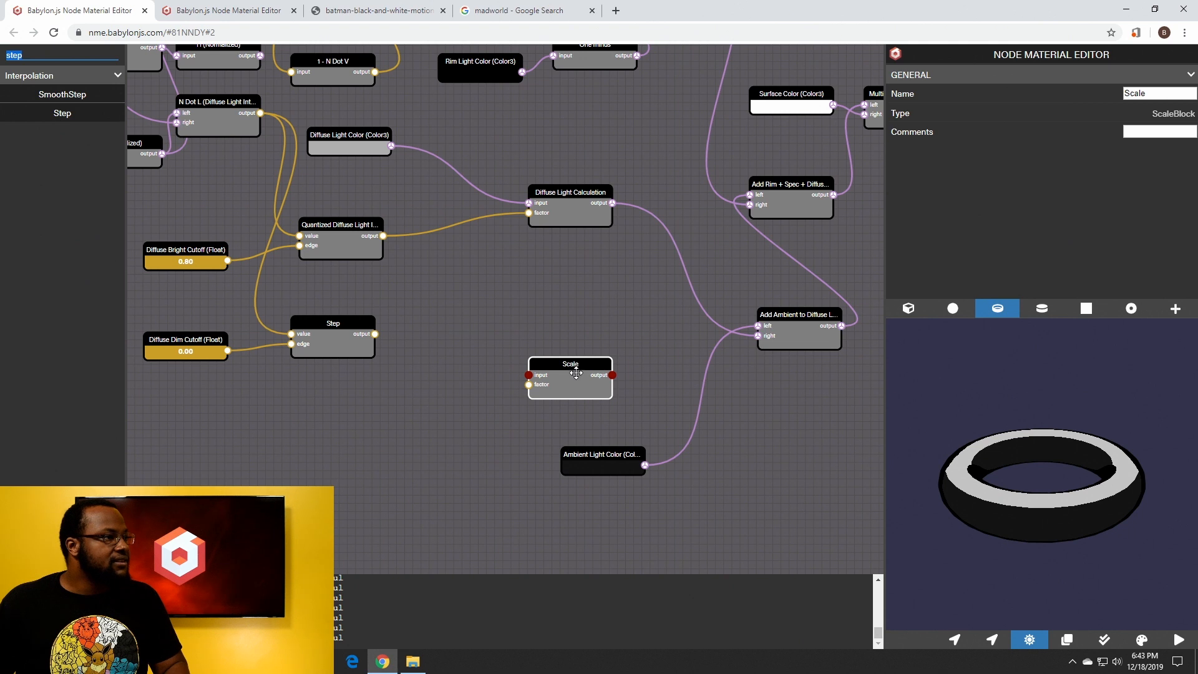
# Connect Diffuse Light Color and a new Float factor to the Scale block, and comment the block "Dimming Factor"
pyautogui.moveTo(570, 375); pyautogui.dragTo(470, 194)
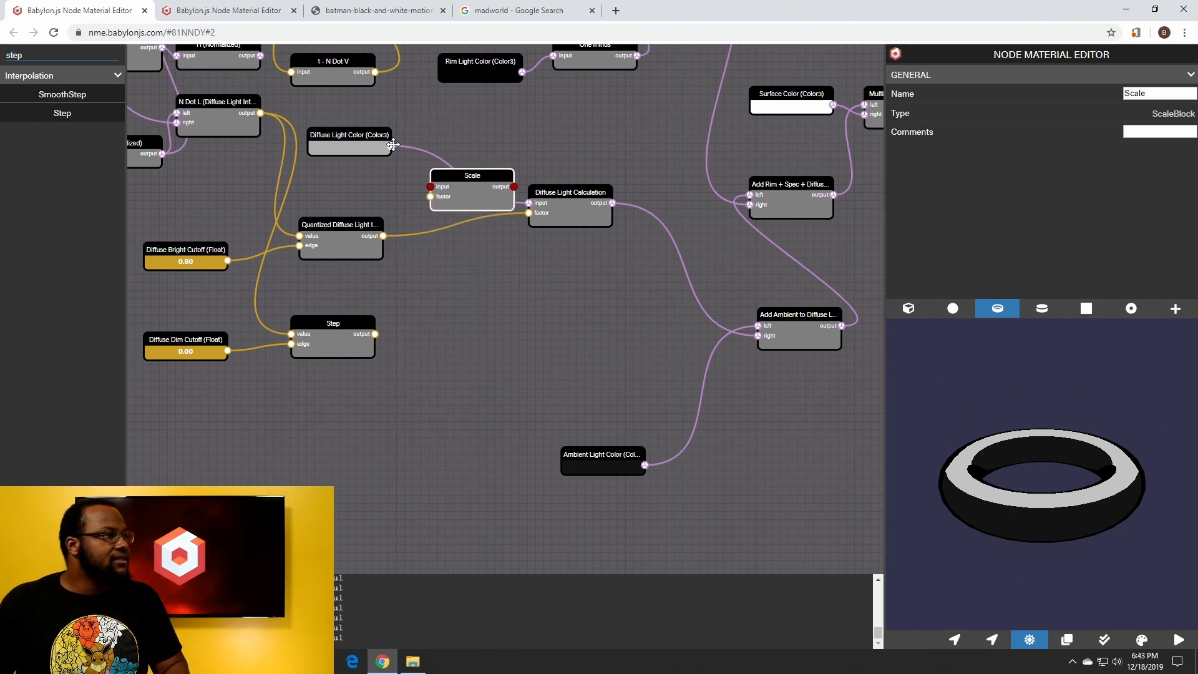
pyautogui.moveTo(392, 146); pyautogui.dragTo(425, 402)
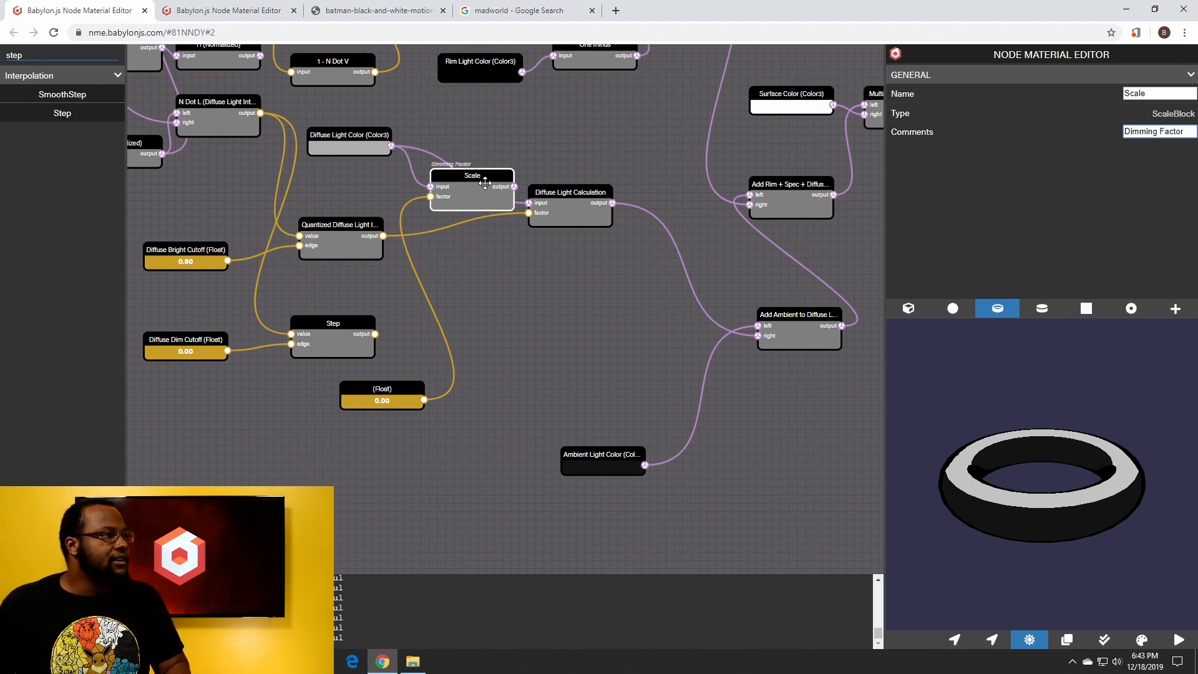
# Connect the Dimming Factor Scale output to the right input of Add Ambient to Diffuse Light, and set its Float factor to 0.5
pyautogui.moveTo(488, 189); pyautogui.dragTo(759, 336)
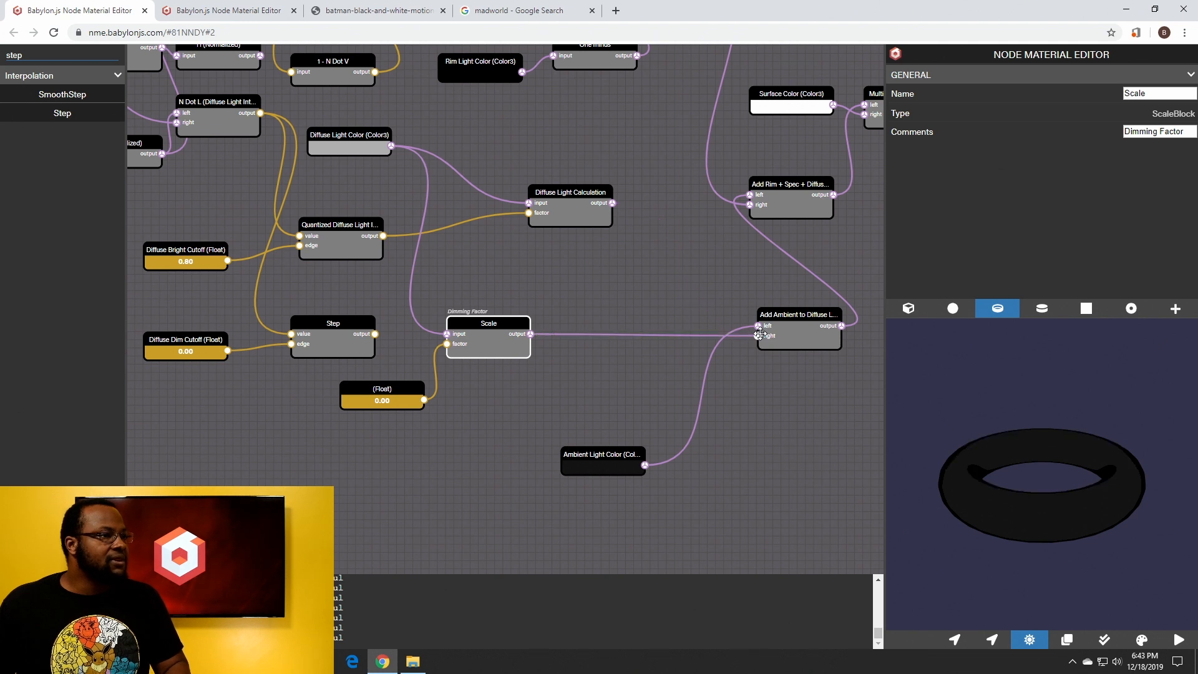
pyautogui.click(391, 407)
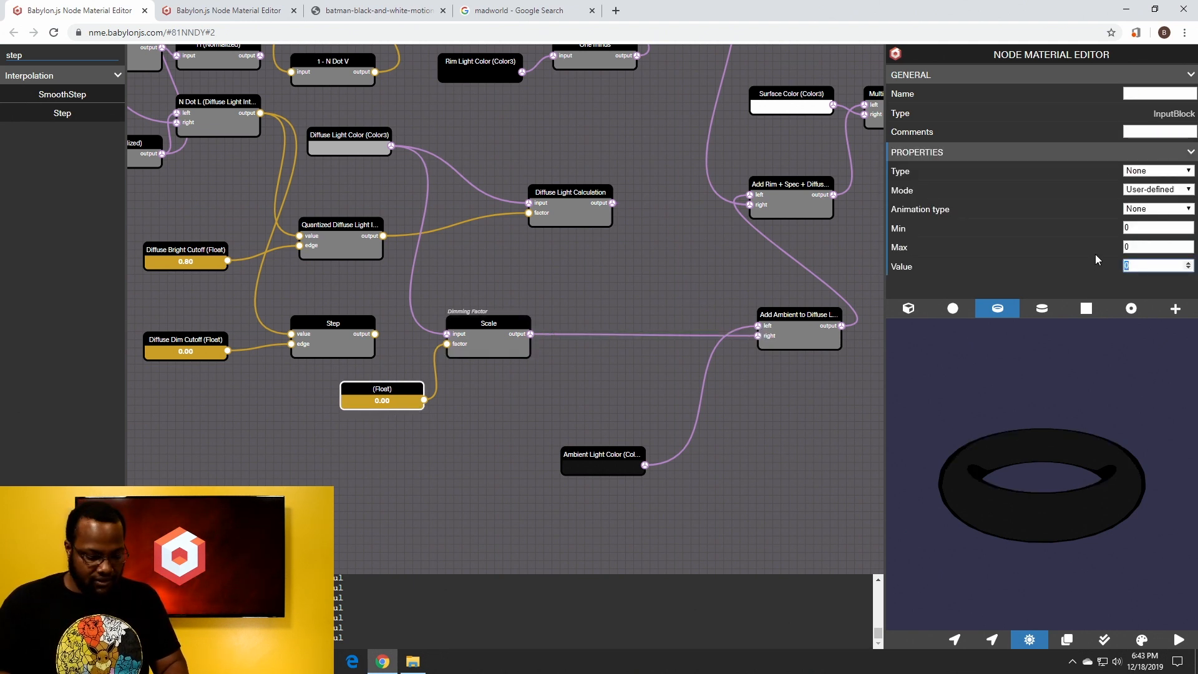
pyautogui.write('0.5')
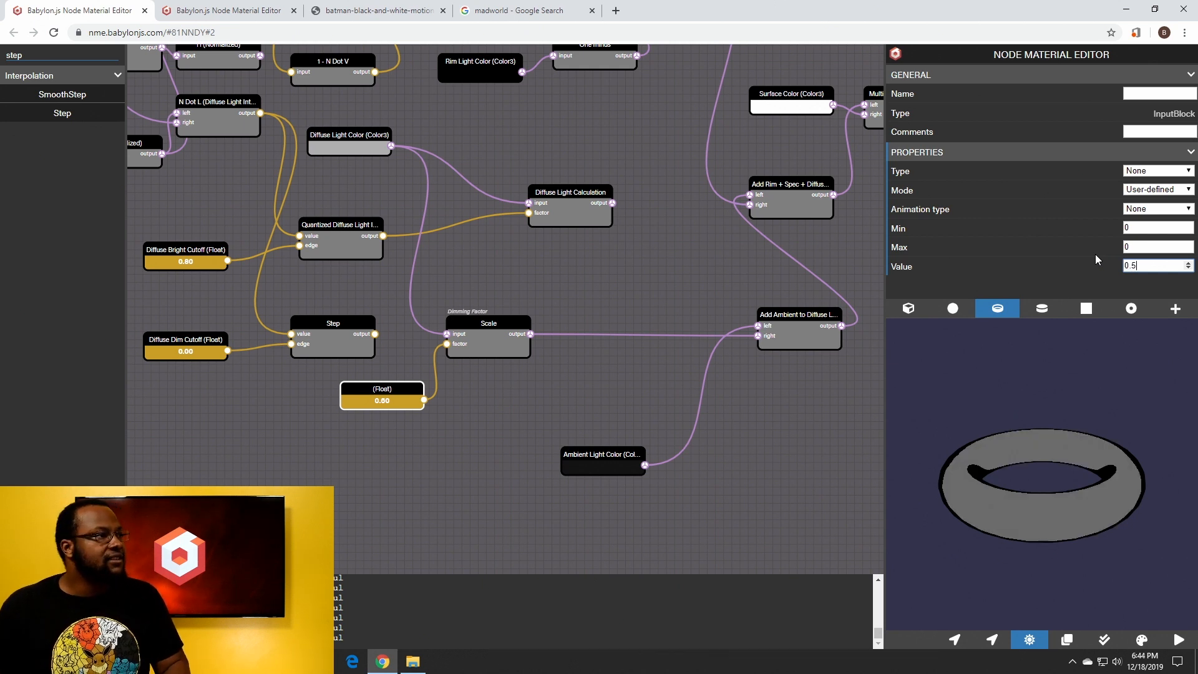
pyautogui.moveTo(504, 343); pyautogui.dragTo(536, 314)
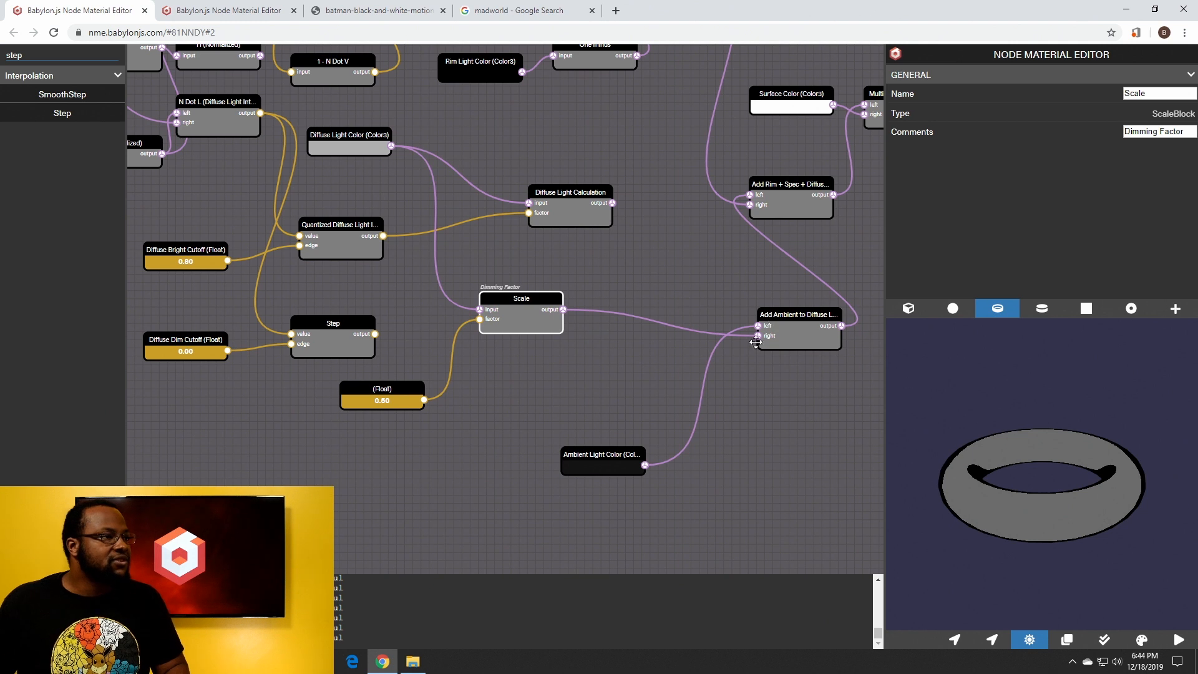
# Change the Diffuse Light Color to white (255, 255, 255)
pyautogui.click(369, 143)
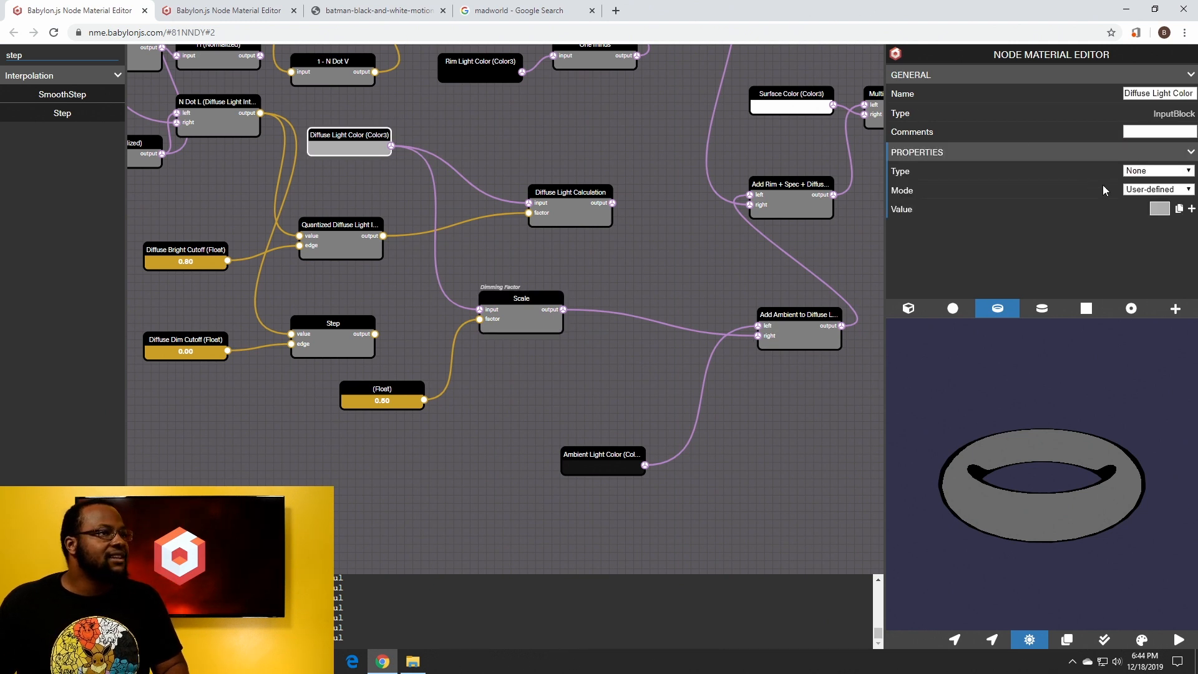
pyautogui.click(1160, 209)
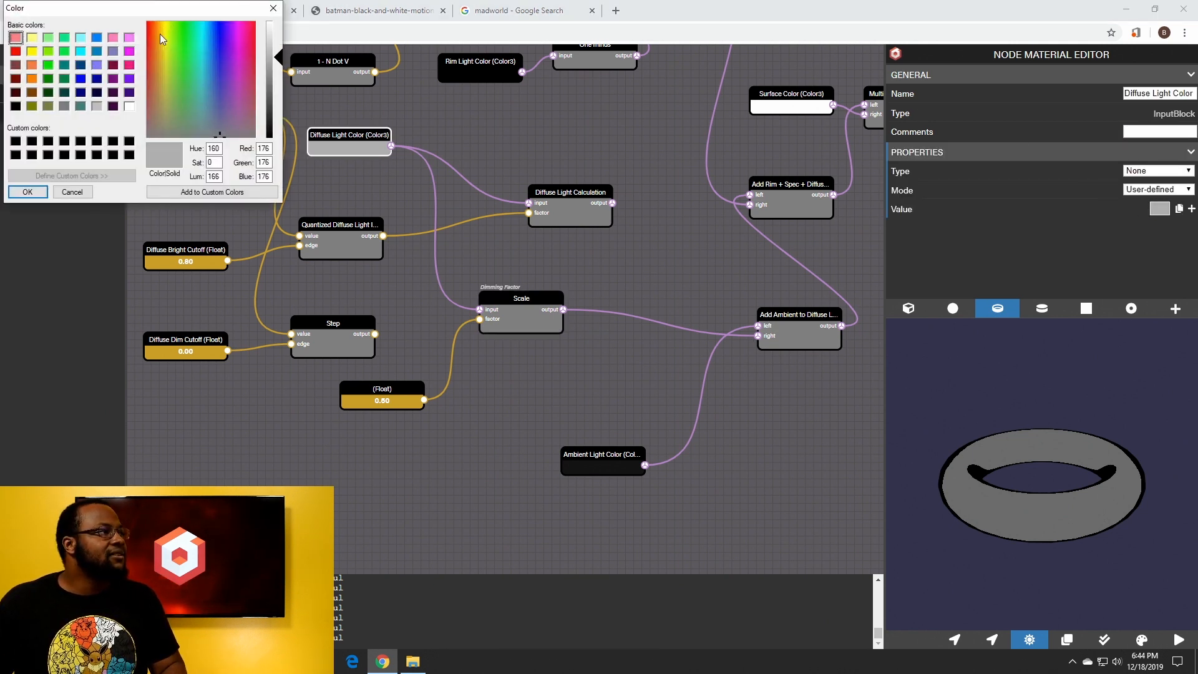
pyautogui.moveTo(276, 62); pyautogui.dragTo(276, 22)
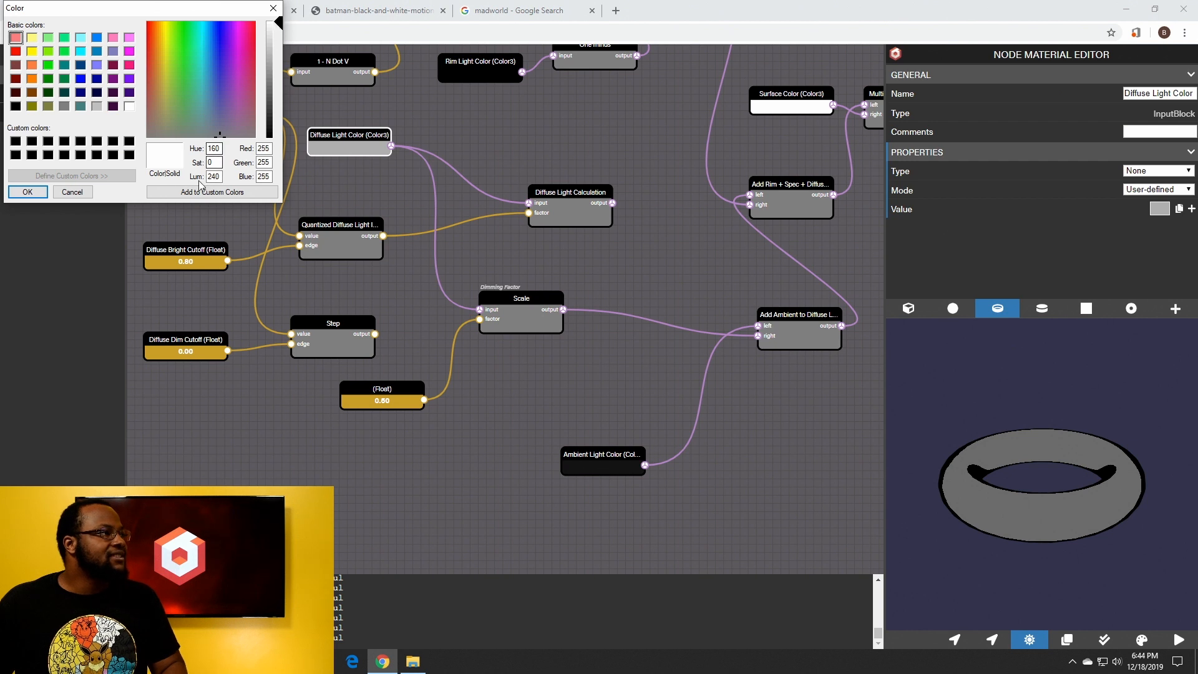
pyautogui.click(27, 193)
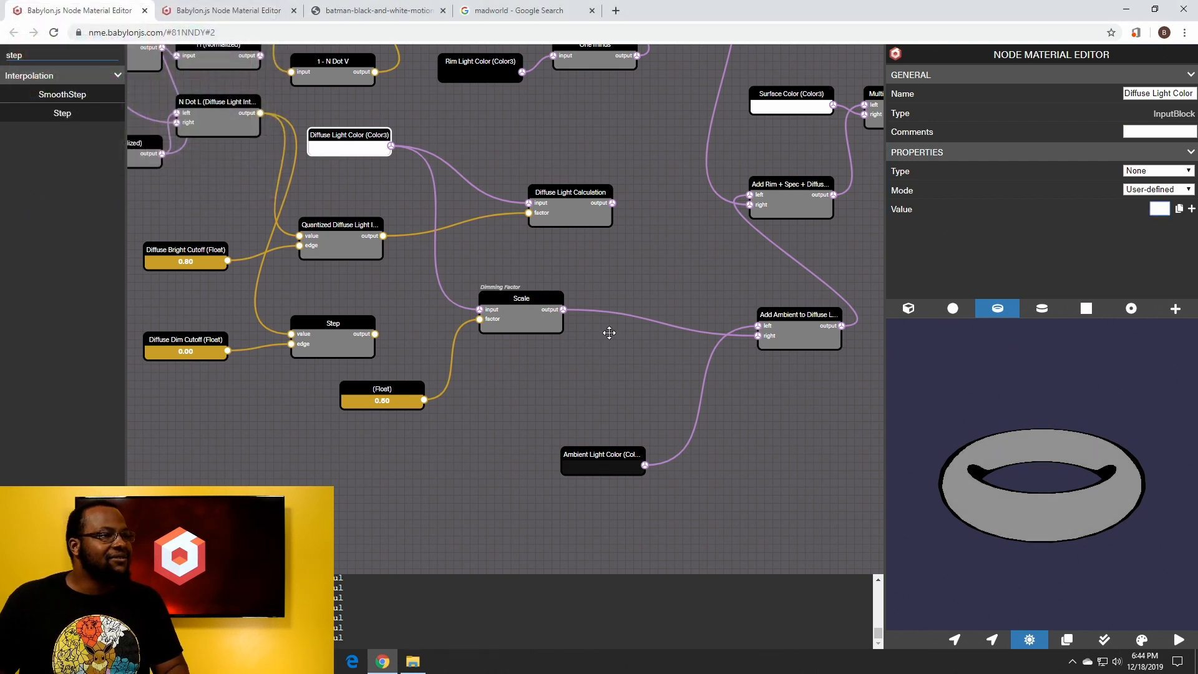
pyautogui.click(640, 280)
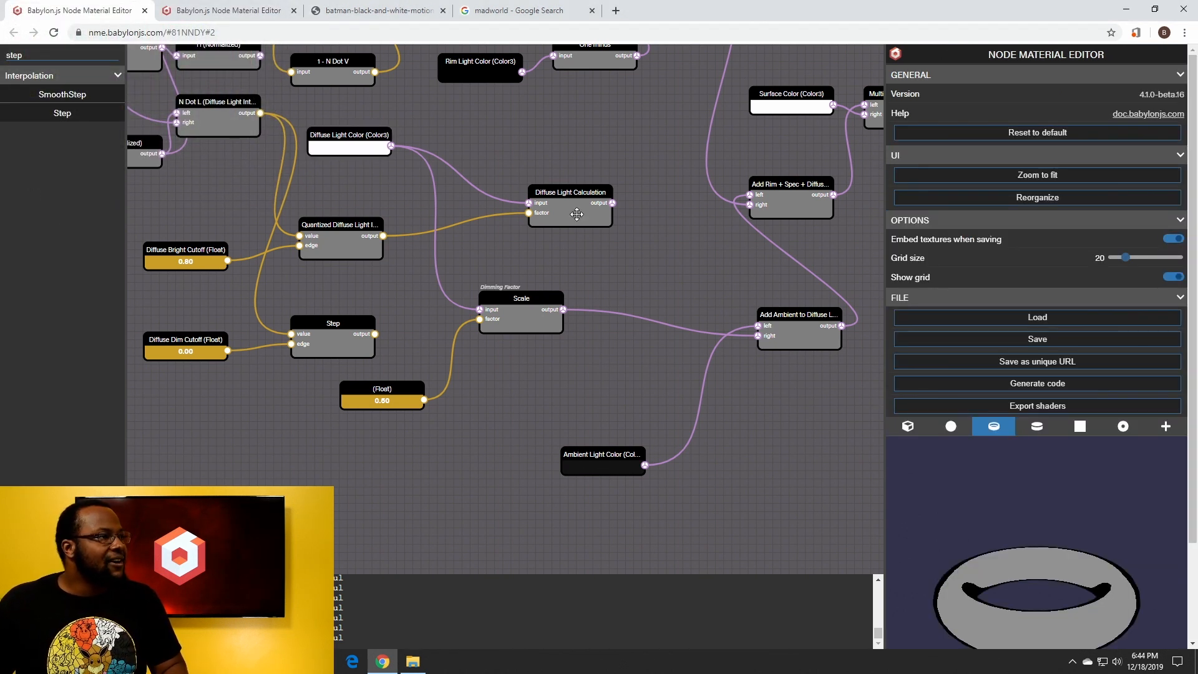
# Align Diffuse Light Calculation above Scale, and connect the Step output to the Scale block's factor in place of the Float
pyautogui.moveTo(574, 211); pyautogui.dragTo(532, 230)
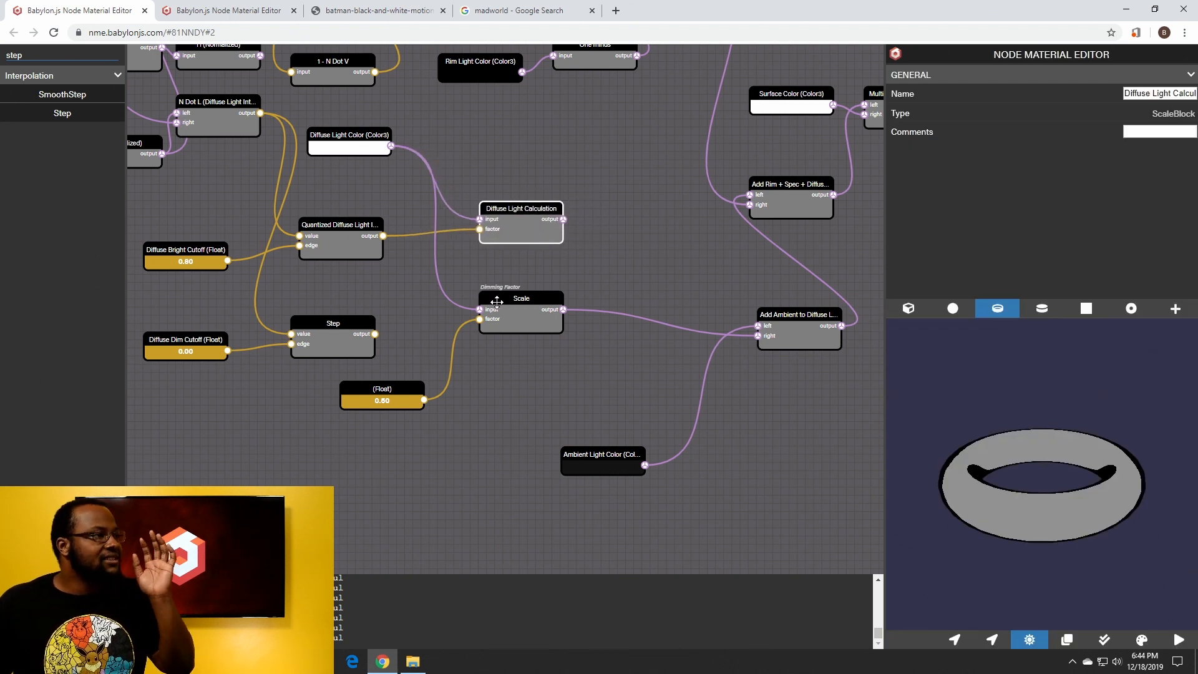
pyautogui.moveTo(497, 302)
pyautogui.mouseDown()
pyautogui.moveTo(473, 302)
pyautogui.moveTo(491, 312)
pyautogui.mouseUp()
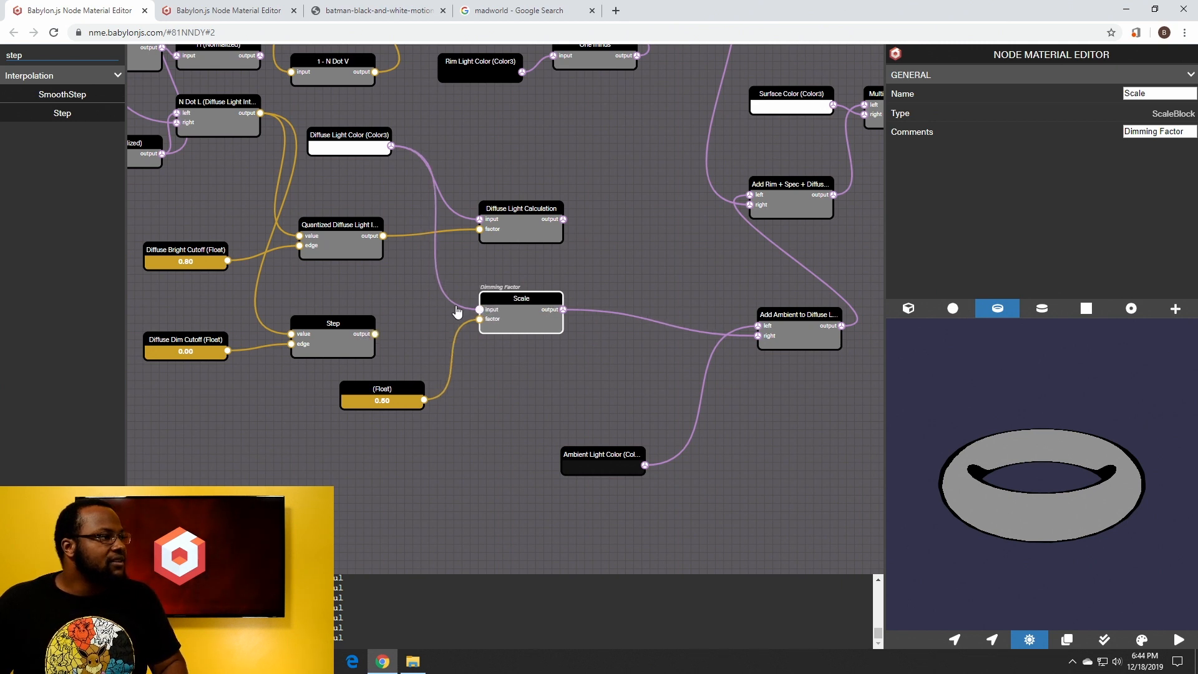
pyautogui.moveTo(375, 334); pyautogui.dragTo(480, 319)
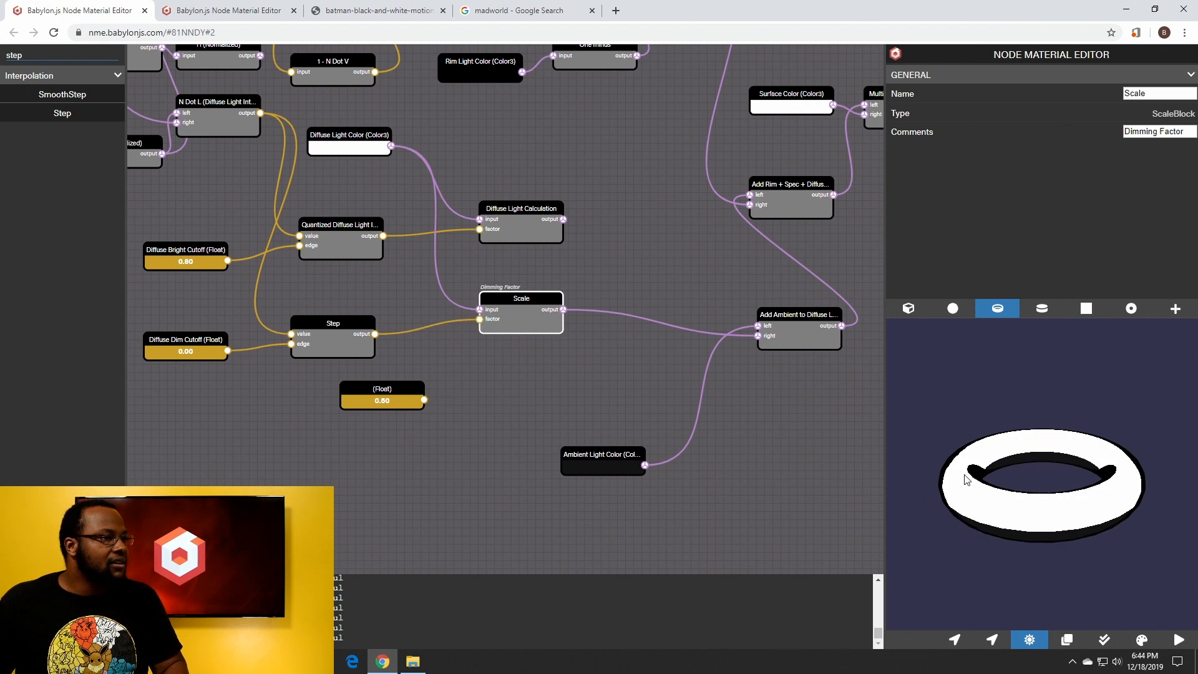
pyautogui.moveTo(965, 474)
pyautogui.mouseDown()
pyautogui.moveTo(969, 461)
pyautogui.moveTo(967, 485)
pyautogui.mouseUp()
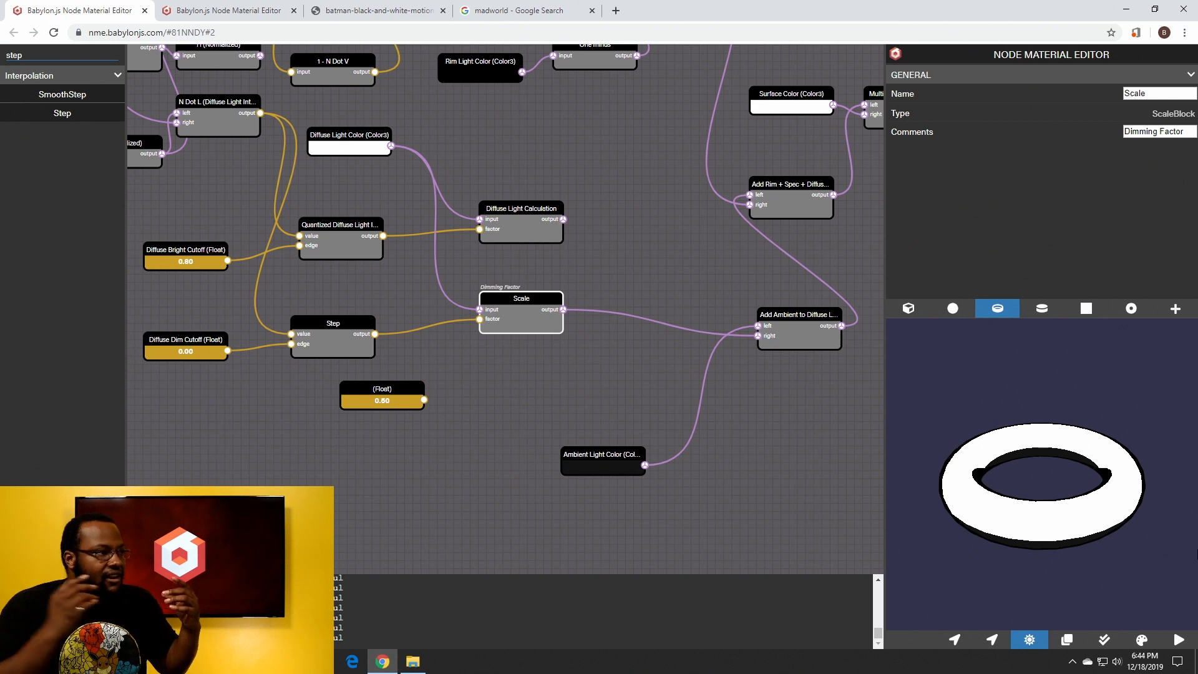
# Move Diffuse Light Calculation and Scale further apart, and change the Scale block's comment to "Dim Light Color"
pyautogui.click(343, 333)
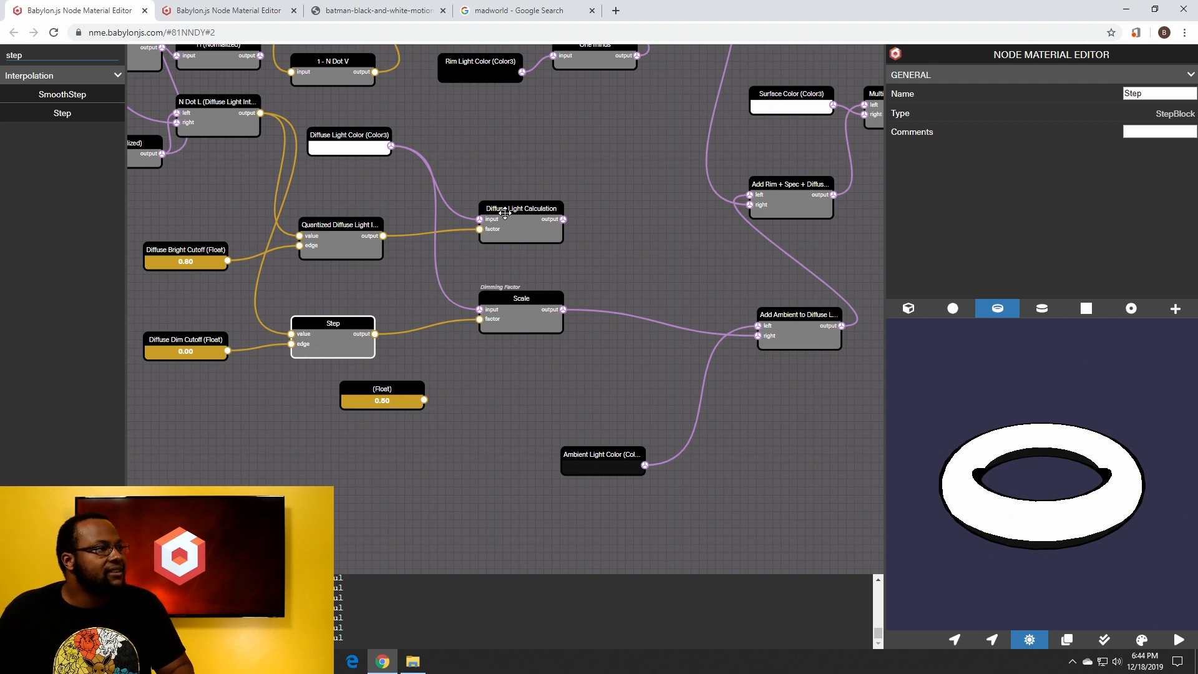
pyautogui.moveTo(511, 220); pyautogui.dragTo(511, 212)
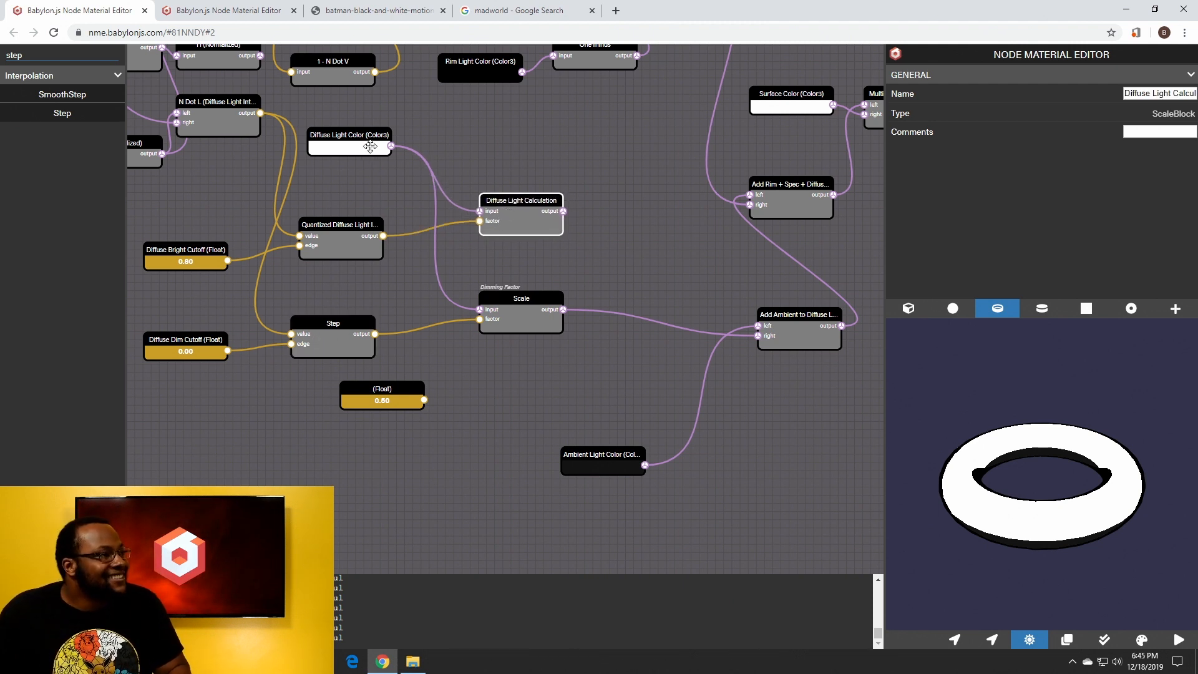
pyautogui.moveTo(492, 296); pyautogui.dragTo(468, 353)
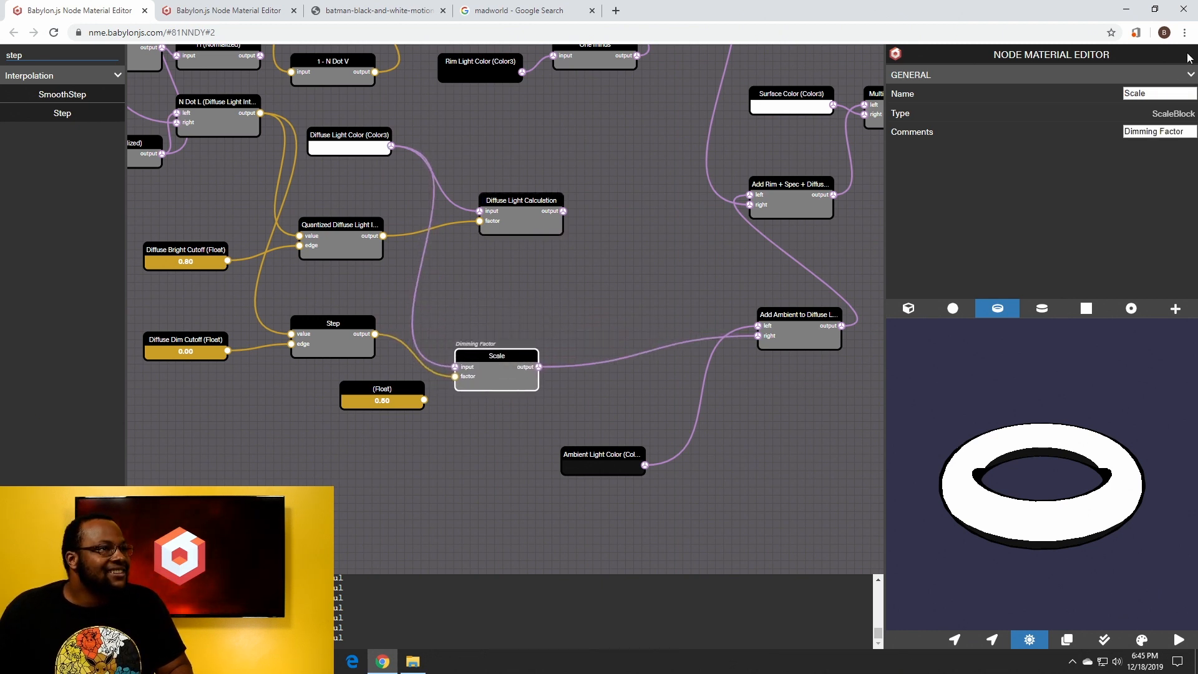
pyautogui.tripleClick(1170, 132)
pyautogui.write('D')
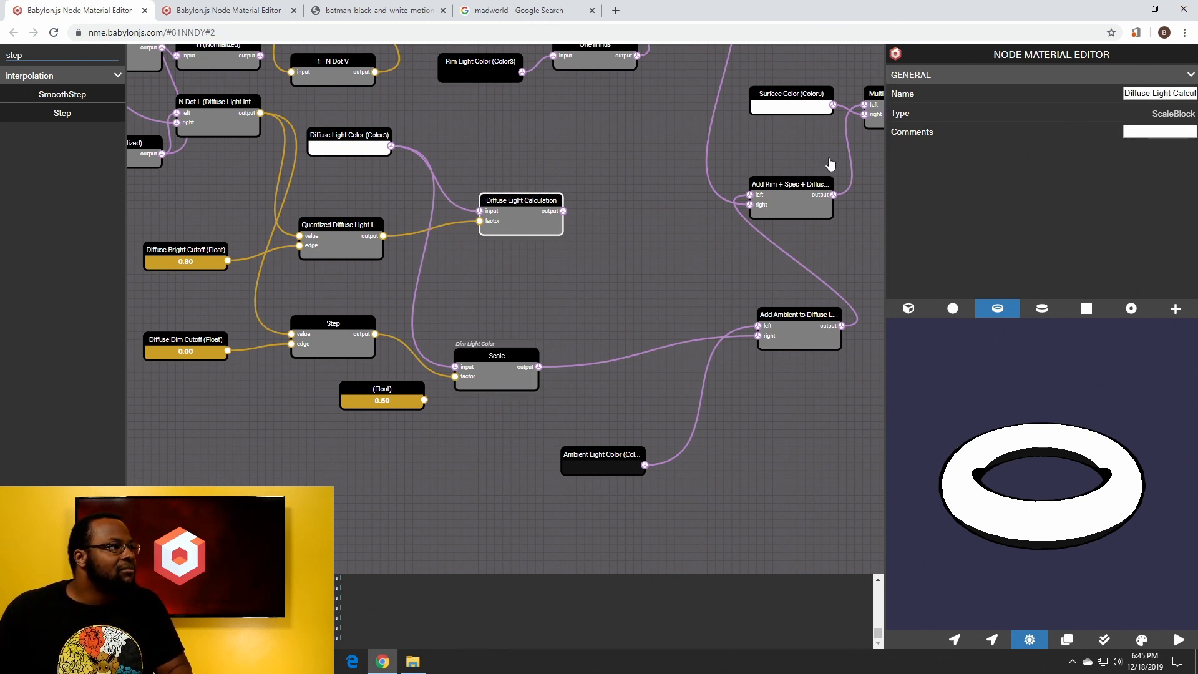
# Rename the Diffuse Light Calculation block "Bright Light Calculation" and move it slightly higher in the graph
pyautogui.tripleClick(1168, 93)
pyautogui.click(1160, 94)
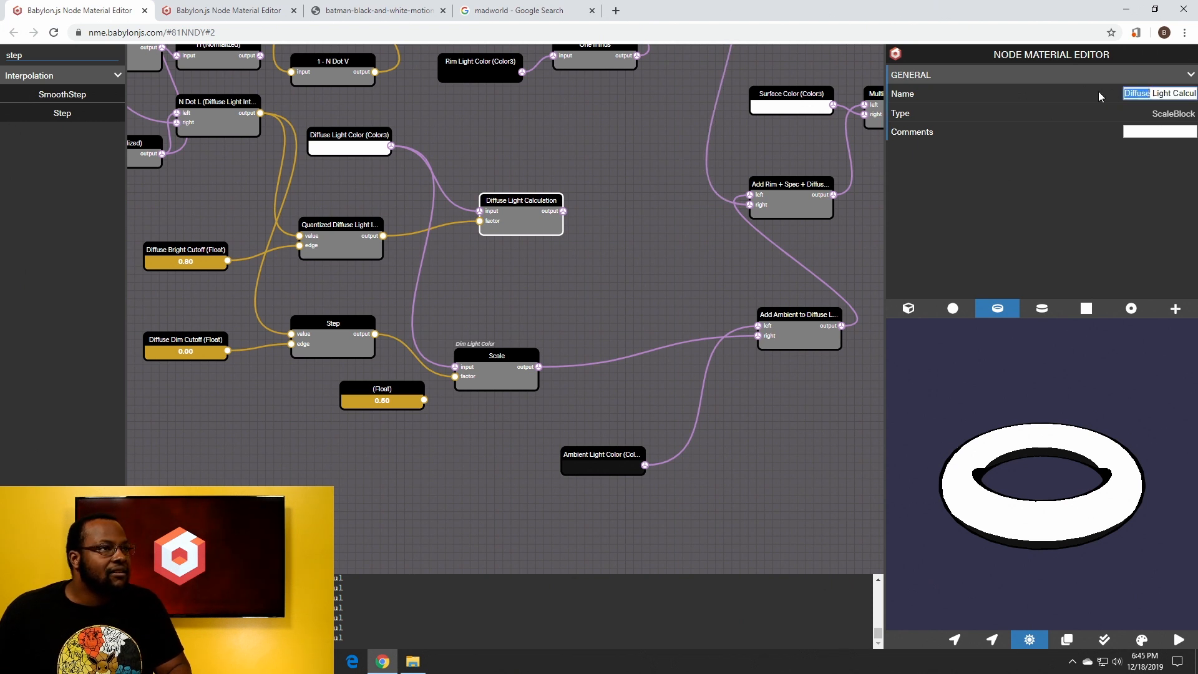
pyautogui.write('Bright')
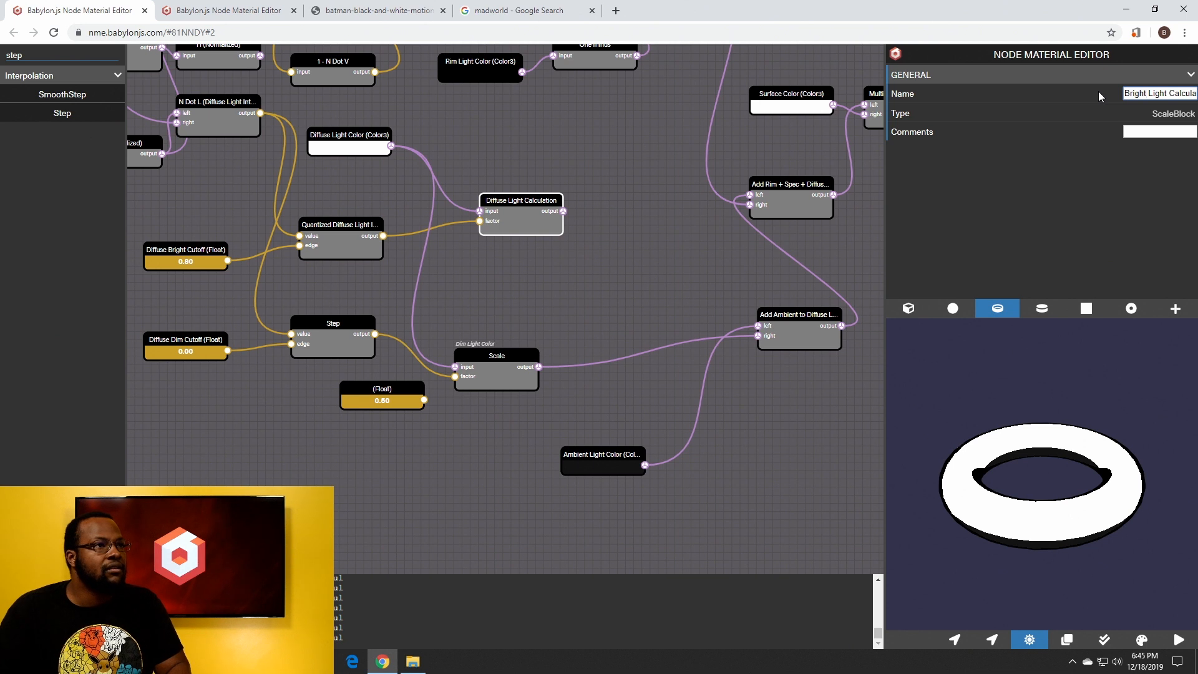
pyautogui.press('Return')
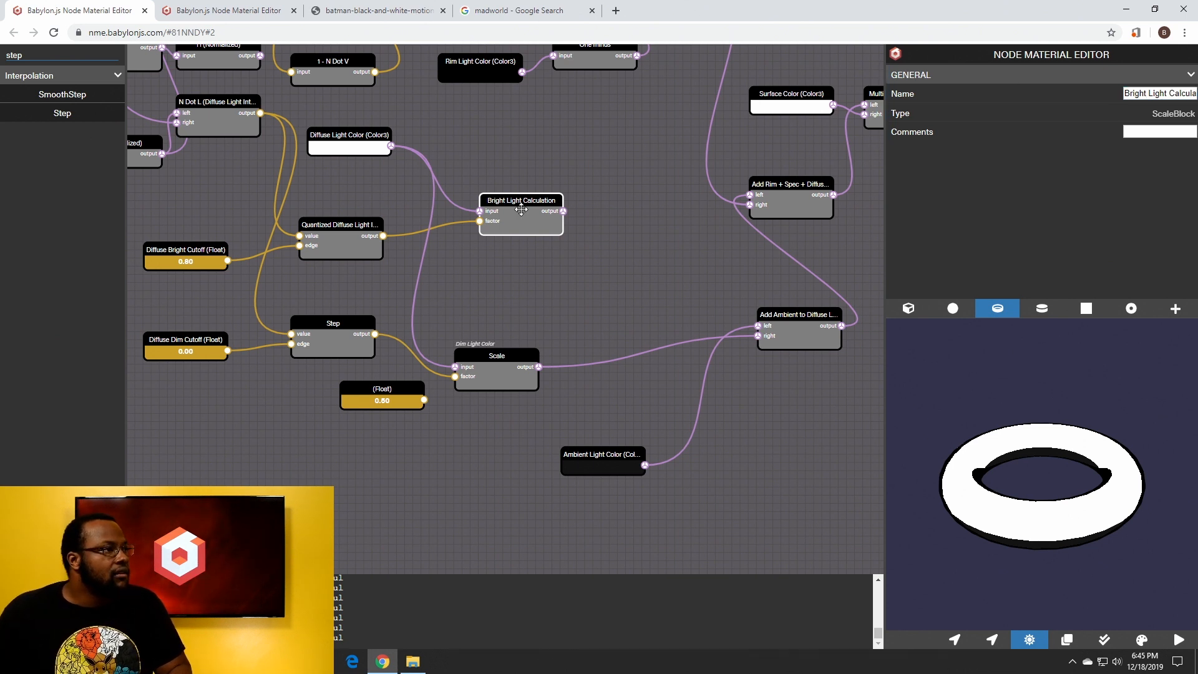
pyautogui.moveTo(521, 210); pyautogui.dragTo(512, 182)
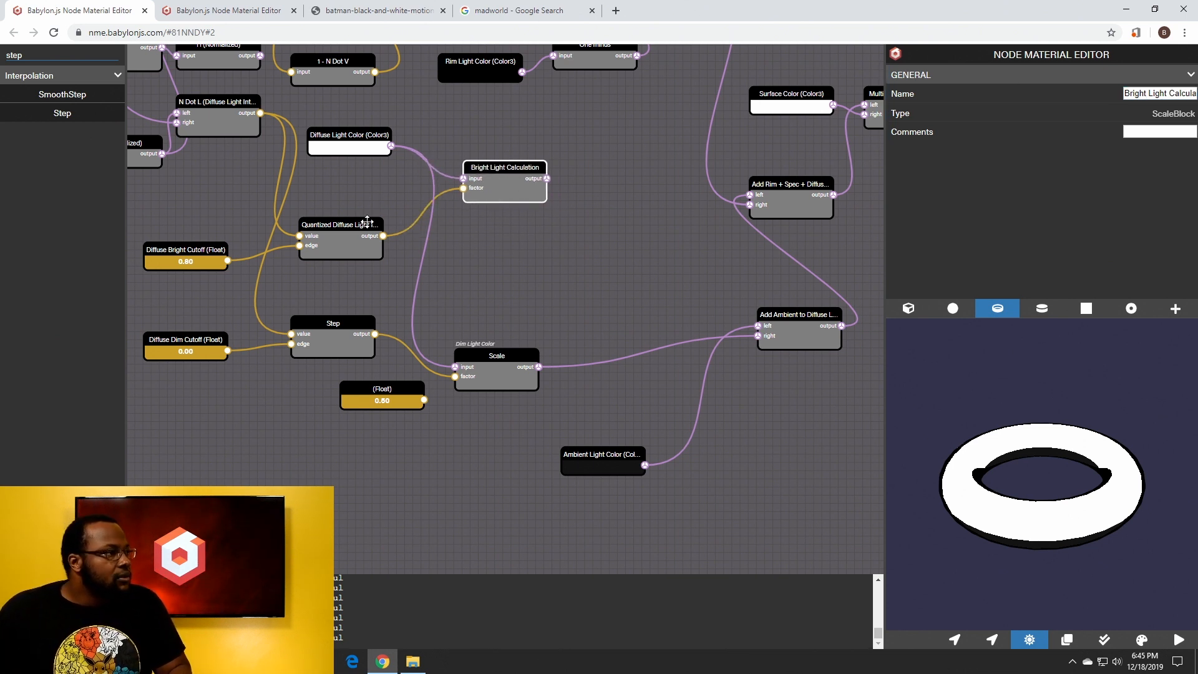
# Drive Bright Light Calculation's factor with a new Float of 1 instead of the quantized diffuse output, and the Dim Light Color Scale's factor with the existing Float
pyautogui.click(407, 232)
pyautogui.press('Delete')
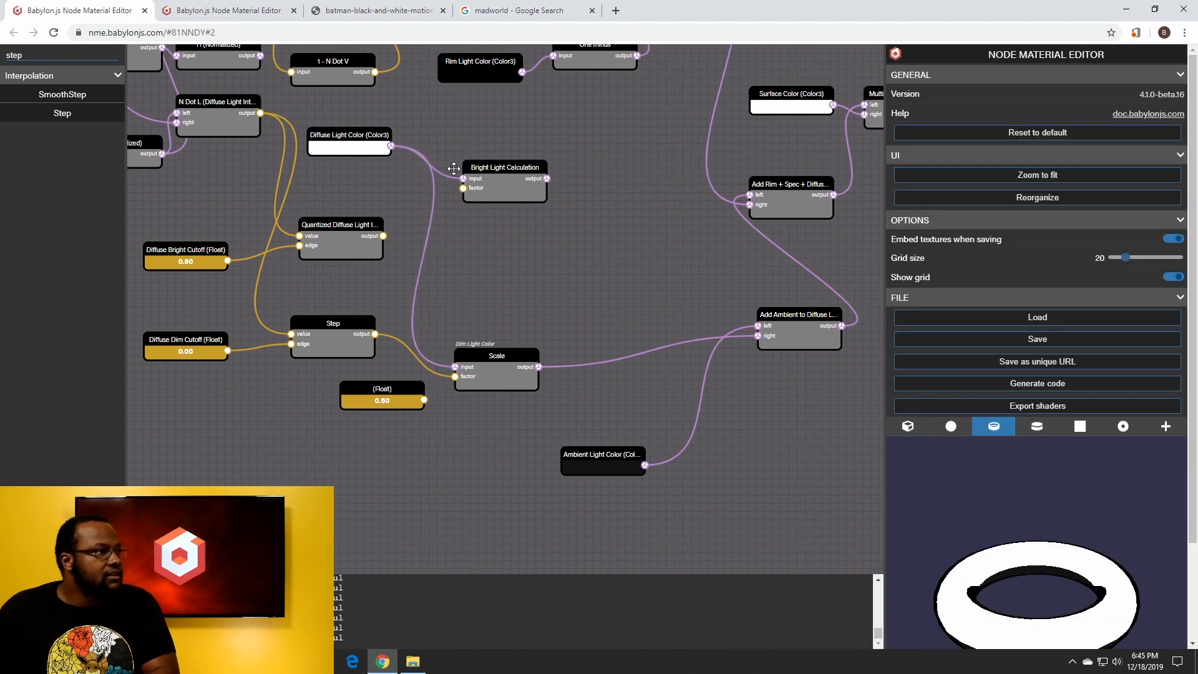
pyautogui.moveTo(463, 187); pyautogui.dragTo(384, 188)
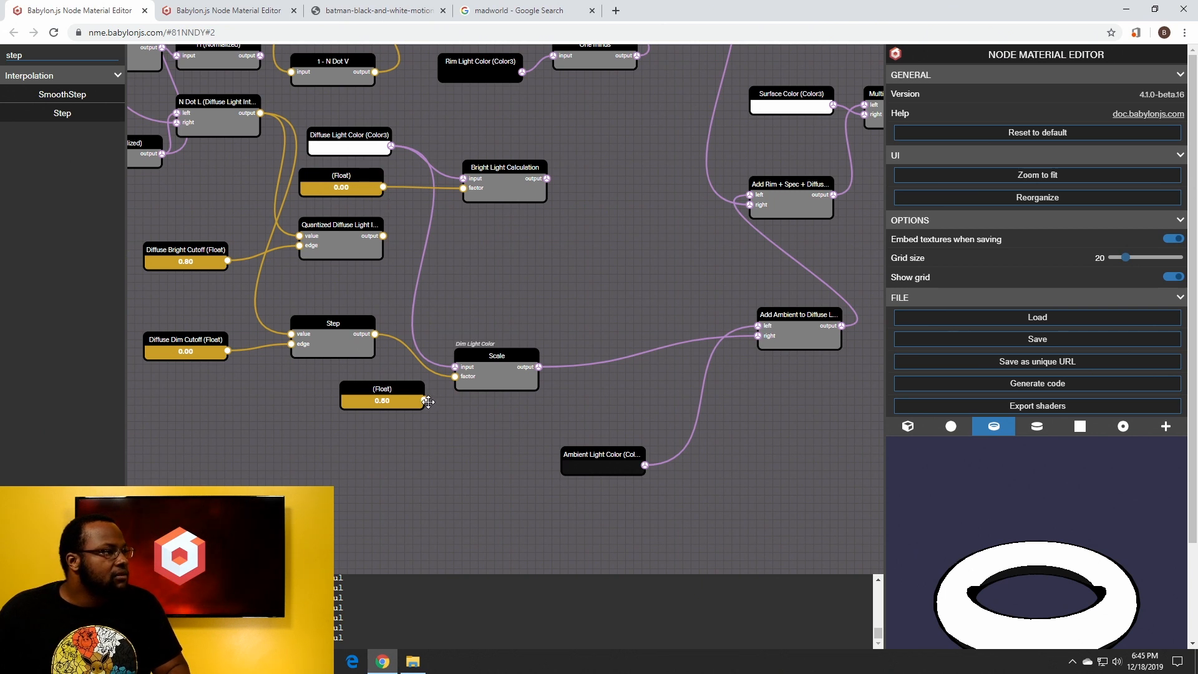
pyautogui.moveTo(426, 402); pyautogui.dragTo(455, 376)
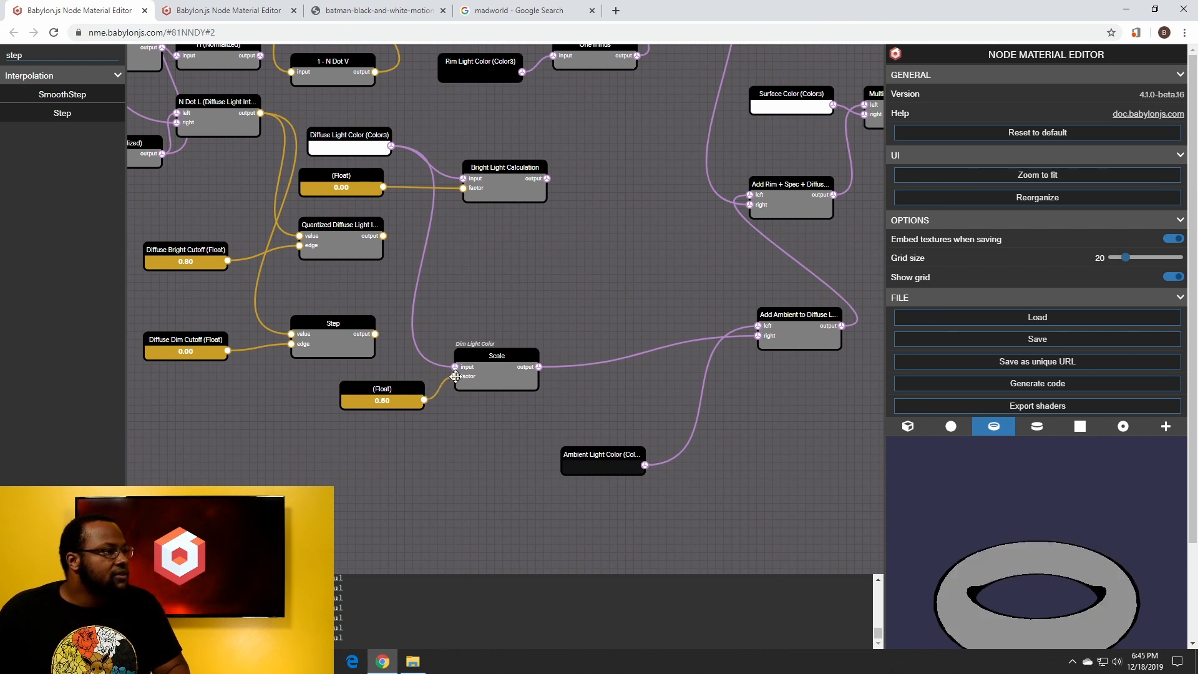
pyautogui.click(352, 185)
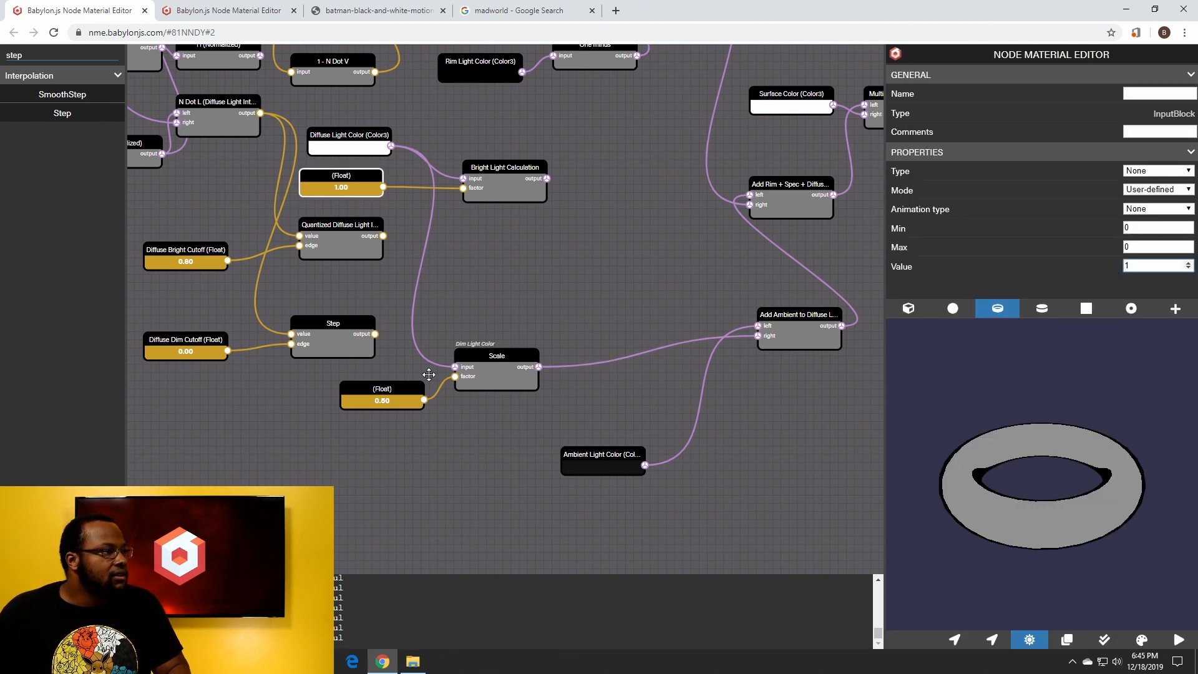
pyautogui.click(503, 266)
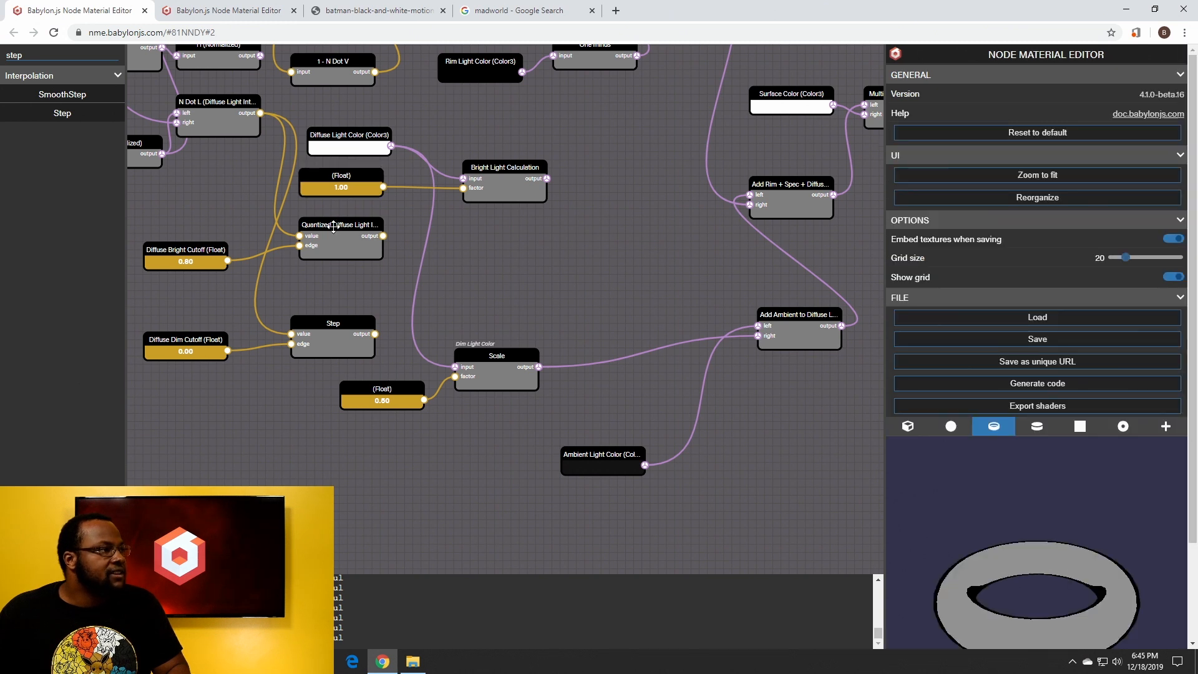
# Add a Scale block with Bright Light Calculation as input and the quantized diffuse output as factor, feeding the right input of Add Ambient to Diffuse Light
pyautogui.moveTo(34, 52); pyautogui.dragTo(1, 49)
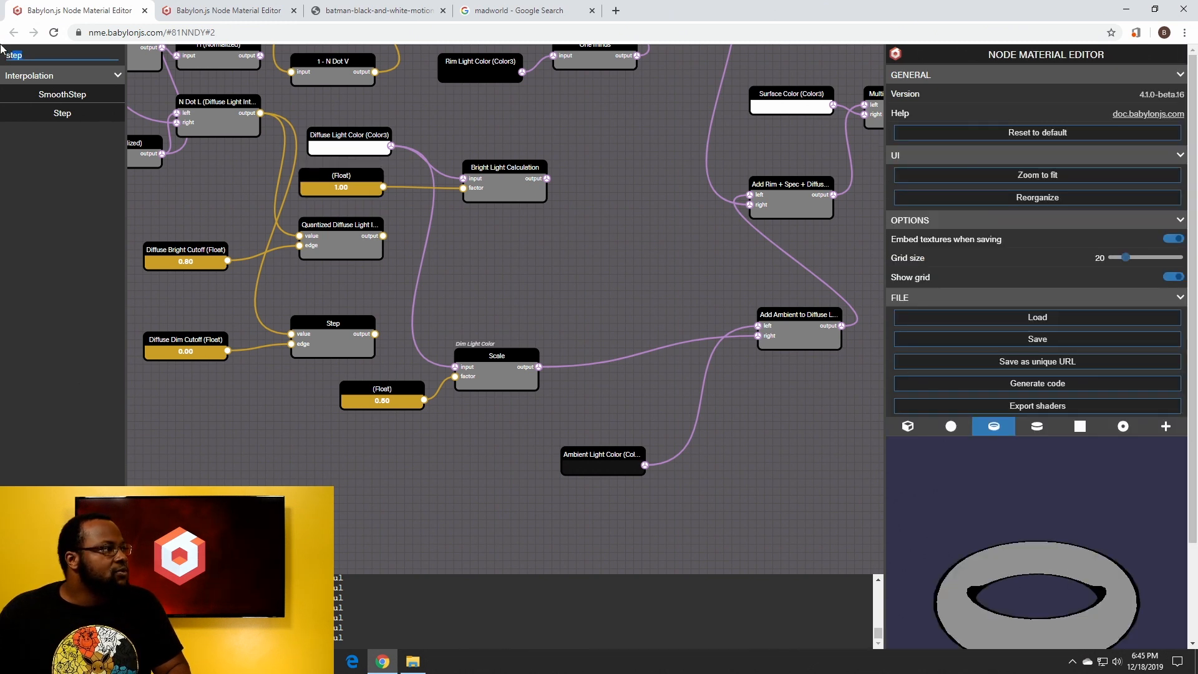
pyautogui.write('scale')
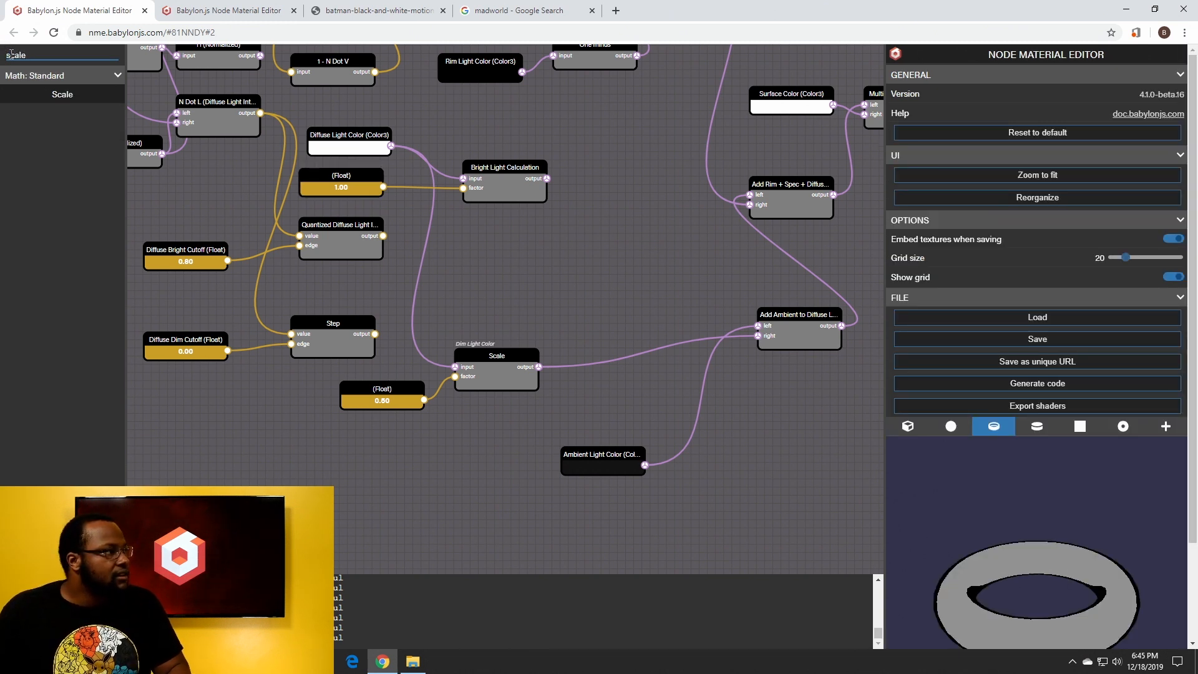
pyautogui.moveTo(35, 91); pyautogui.dragTo(648, 218)
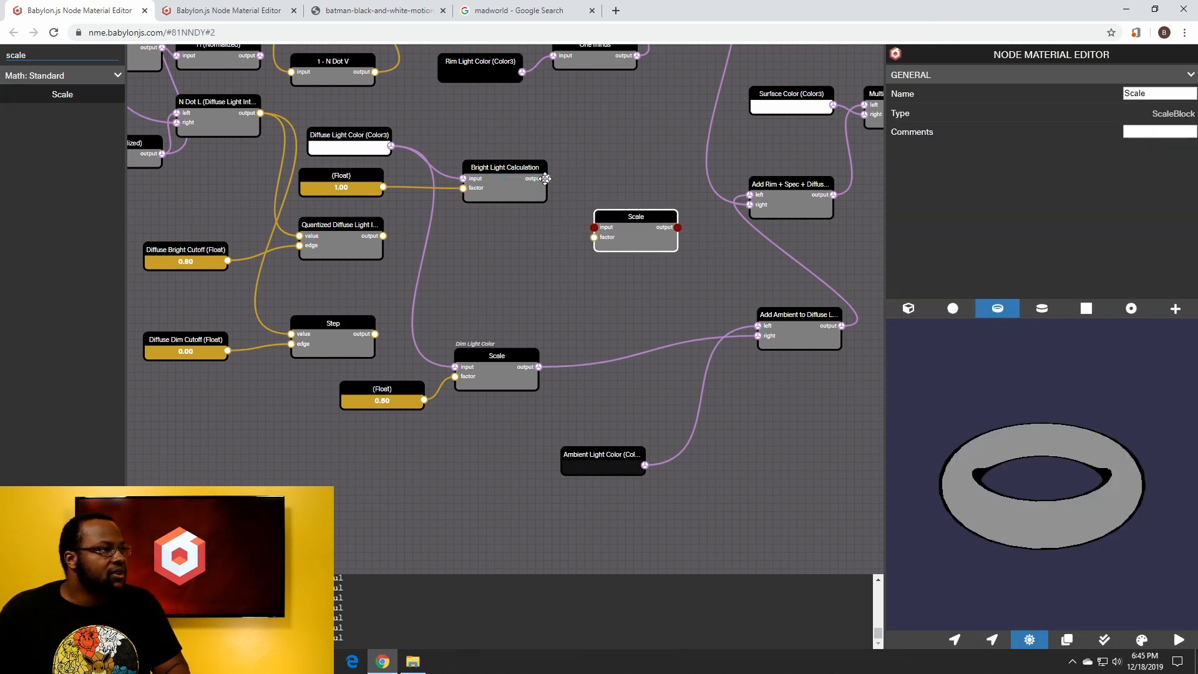
pyautogui.moveTo(546, 178); pyautogui.dragTo(593, 228)
pyautogui.moveTo(383, 236); pyautogui.dragTo(595, 237)
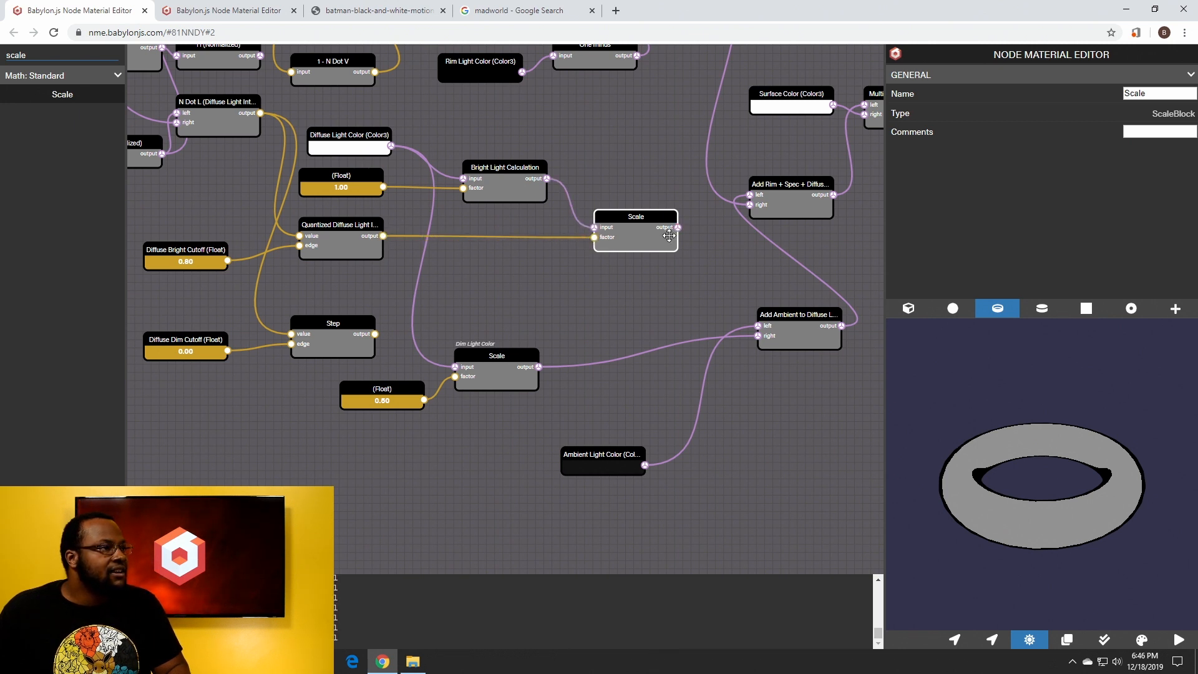
pyautogui.moveTo(678, 228); pyautogui.dragTo(757, 335)
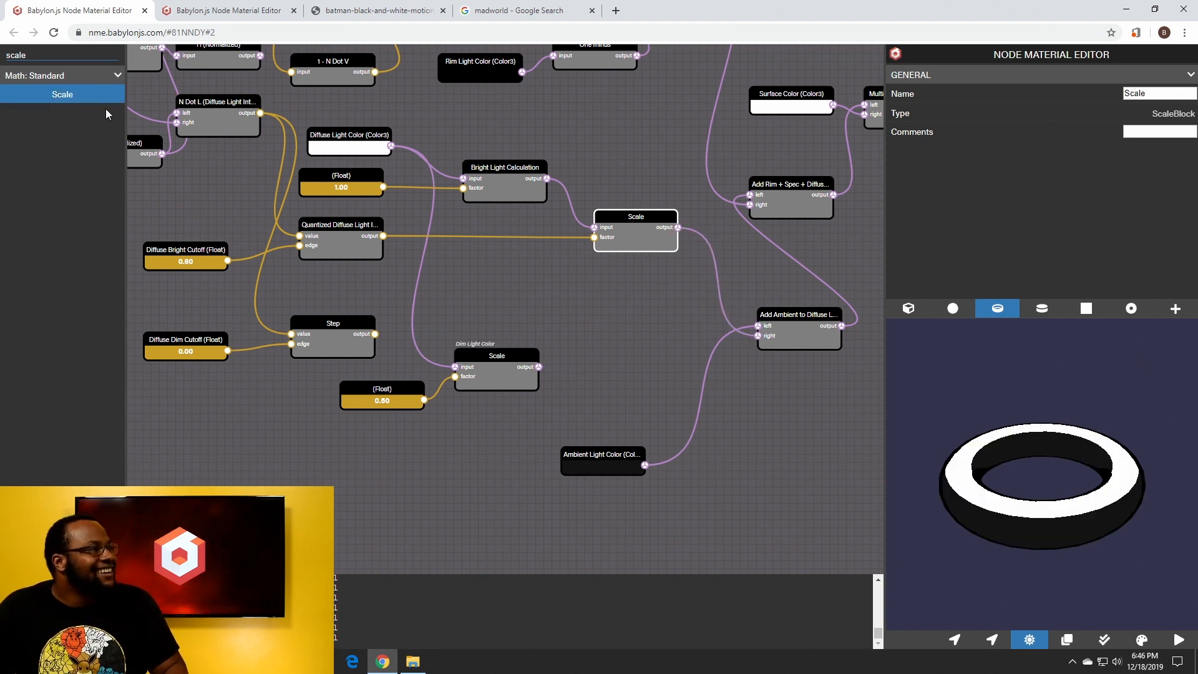
# Add another Scale block between the Dim Light Color Scale and Add Ambient to Diffuse Light
pyautogui.moveTo(87, 95); pyautogui.dragTo(557, 318)
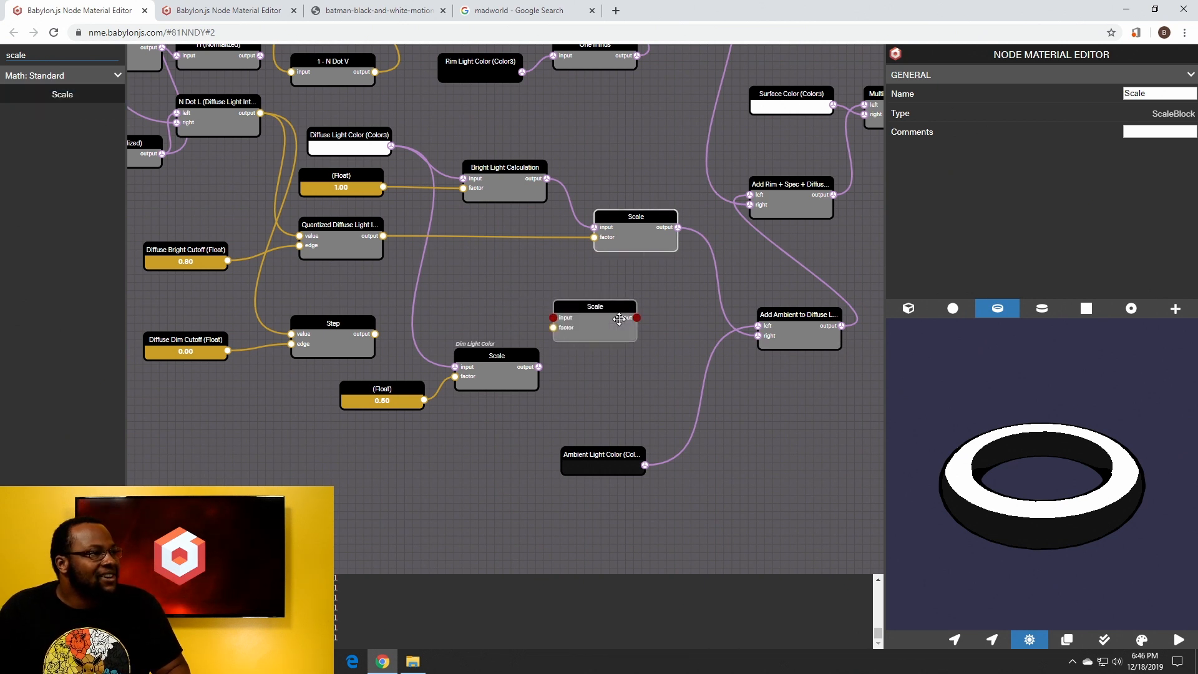
# Connect the Dim Light Color scale to the new Scale block's input and the Step block's output to its factor
pyautogui.moveTo(537, 368); pyautogui.dragTo(553, 318)
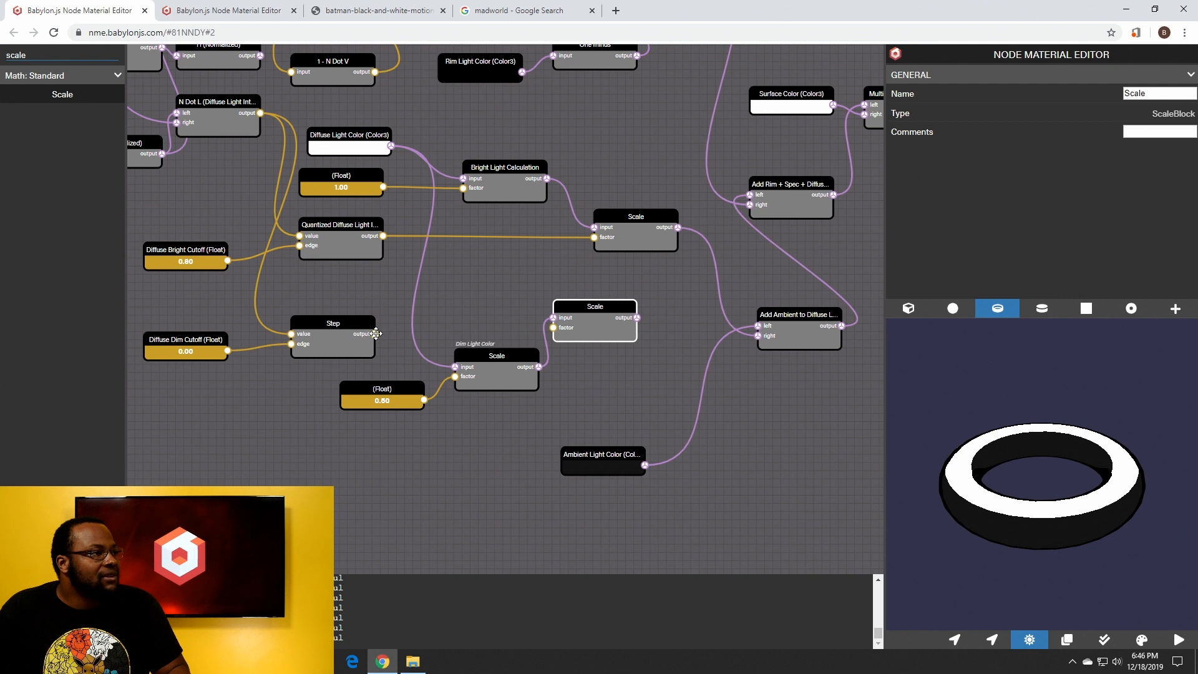
pyautogui.moveTo(375, 334); pyautogui.dragTo(553, 327)
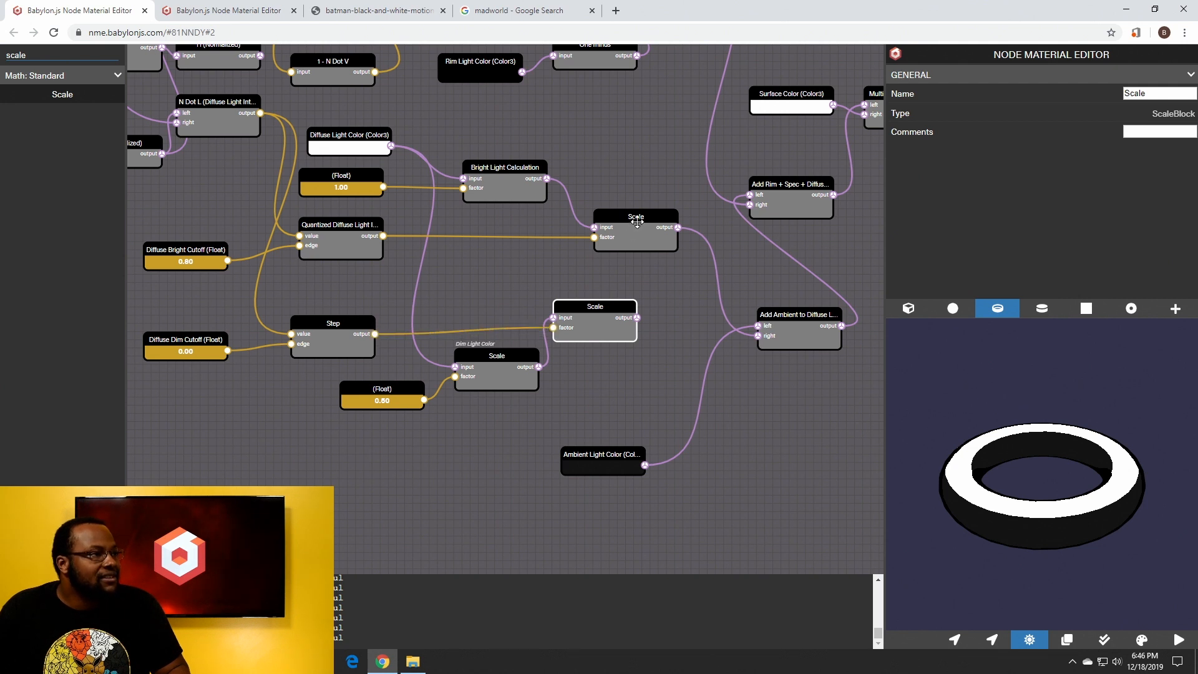
# Shift the upper Scale block closer to Bright Light Calculation and remove its connection to Add Ambient to Diffuse Light
pyautogui.moveTo(637, 222); pyautogui.dragTo(590, 227)
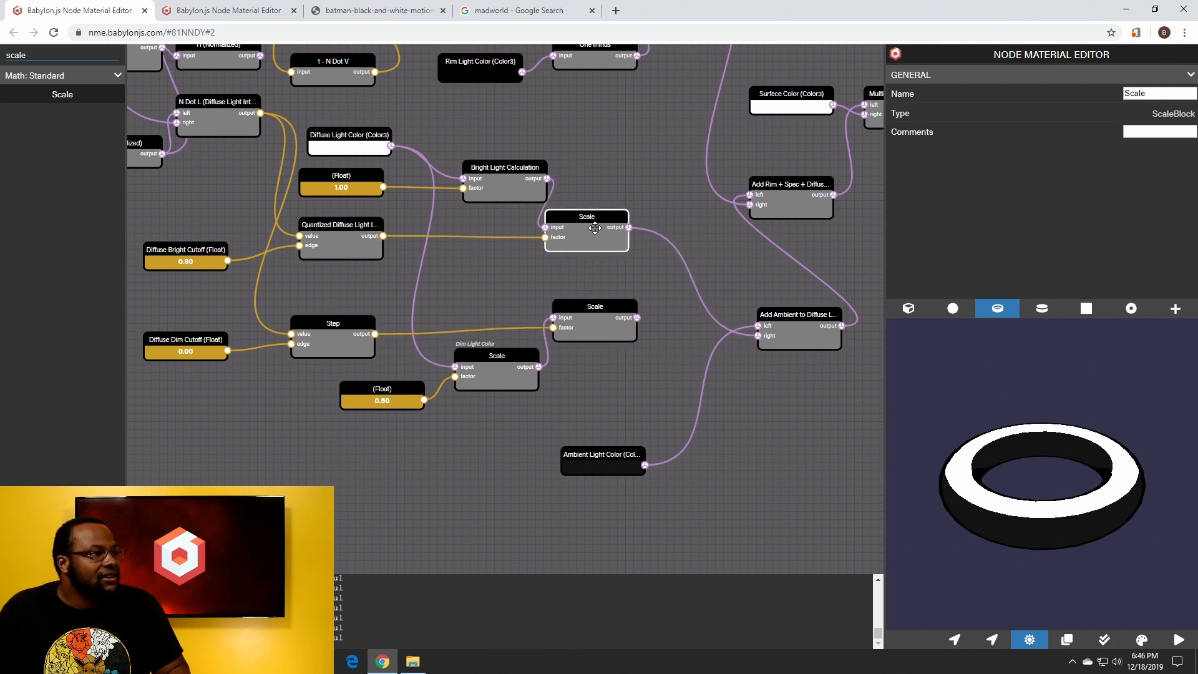
pyautogui.click(666, 245)
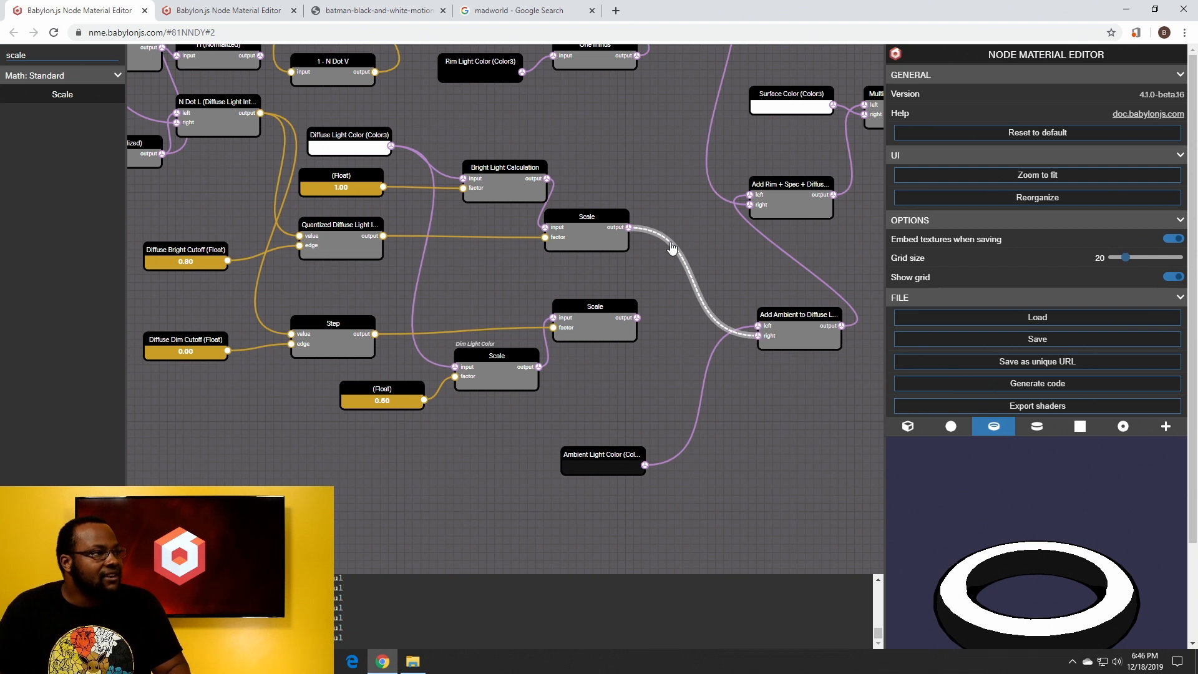
pyautogui.press('Delete')
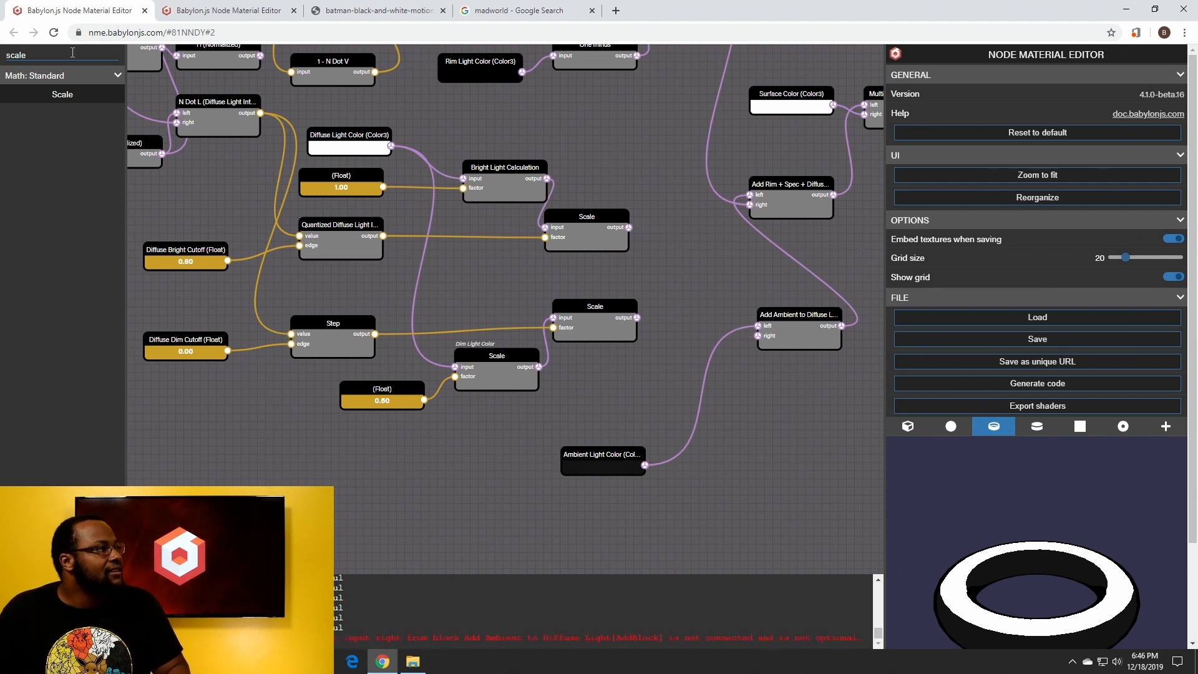
# Add a Multiply block combining the two Scale outputs, feed it into Add Ambient to Diffuse Light's right input, and inspect the preview
pyautogui.moveTo(72, 53); pyautogui.dragTo(2, 56)
pyautogui.write('multi')
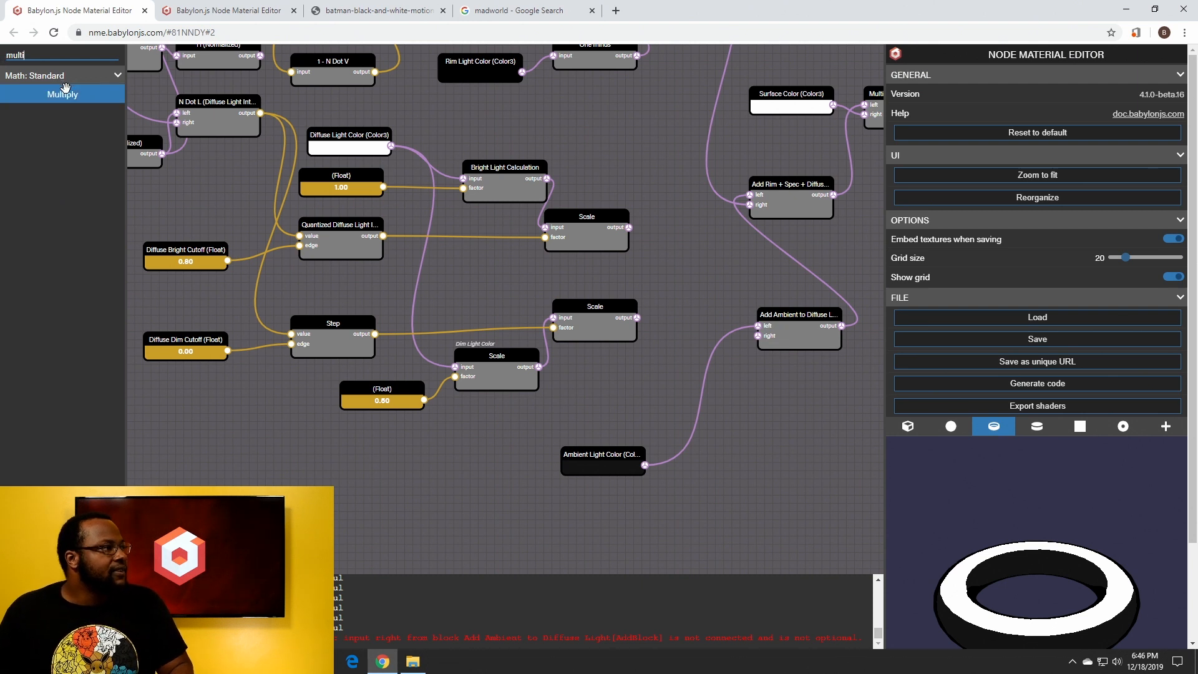
pyautogui.moveTo(61, 94); pyautogui.dragTo(660, 268)
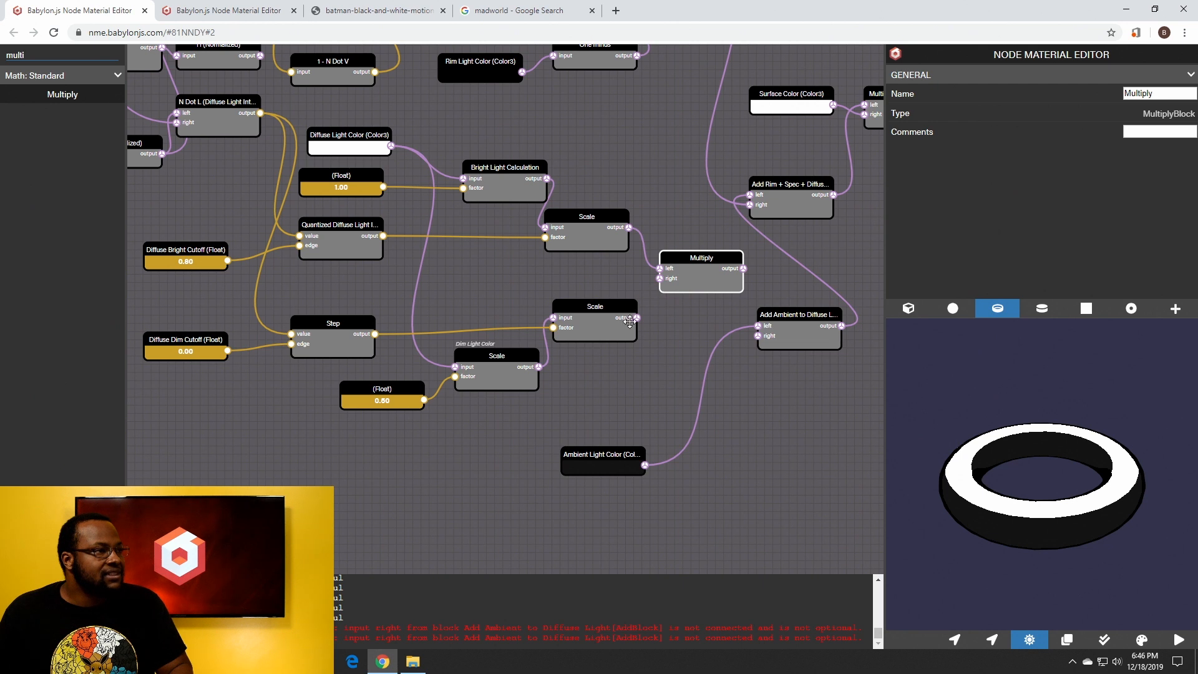
pyautogui.moveTo(637, 319); pyautogui.dragTo(660, 278)
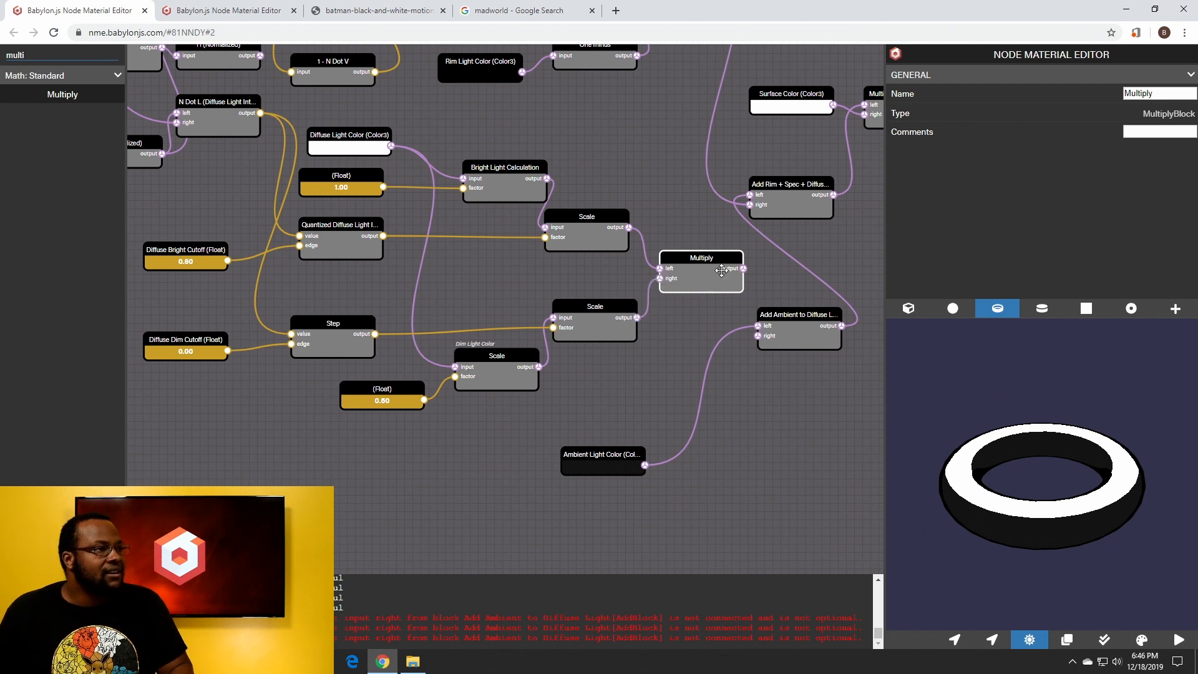
pyautogui.moveTo(744, 268); pyautogui.dragTo(760, 336)
pyautogui.moveTo(1063, 531); pyautogui.dragTo(1070, 514)
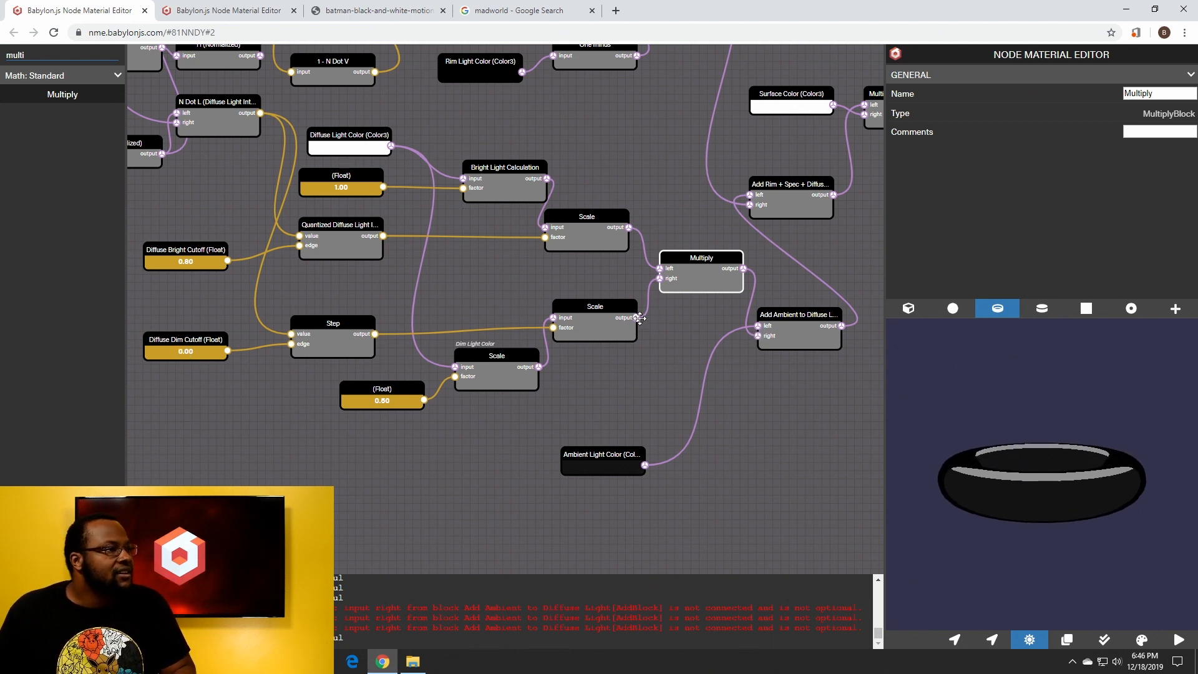
# Feed the lower Scale directly into Add Ambient to Diffuse Light's right input and route that block's output to fragmentOutput's rgb for inspection
pyautogui.moveTo(638, 318); pyautogui.dragTo(759, 336)
pyautogui.moveTo(984, 470); pyautogui.dragTo(1042, 489)
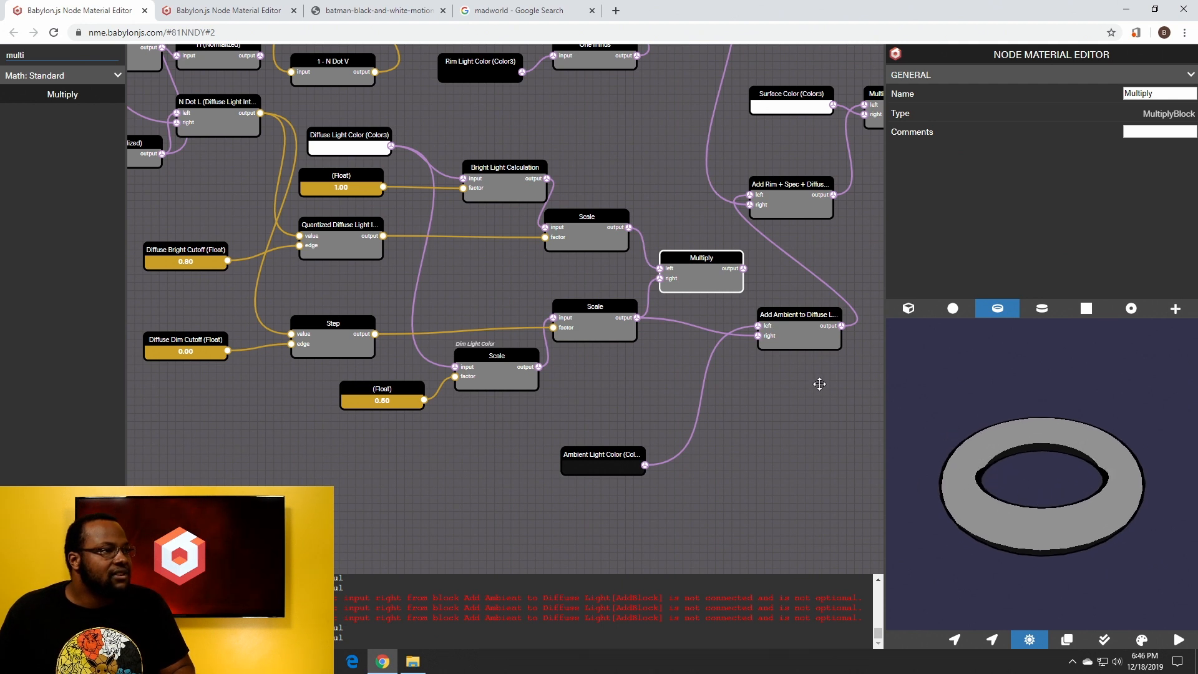
pyautogui.moveTo(812, 381); pyautogui.dragTo(395, 447)
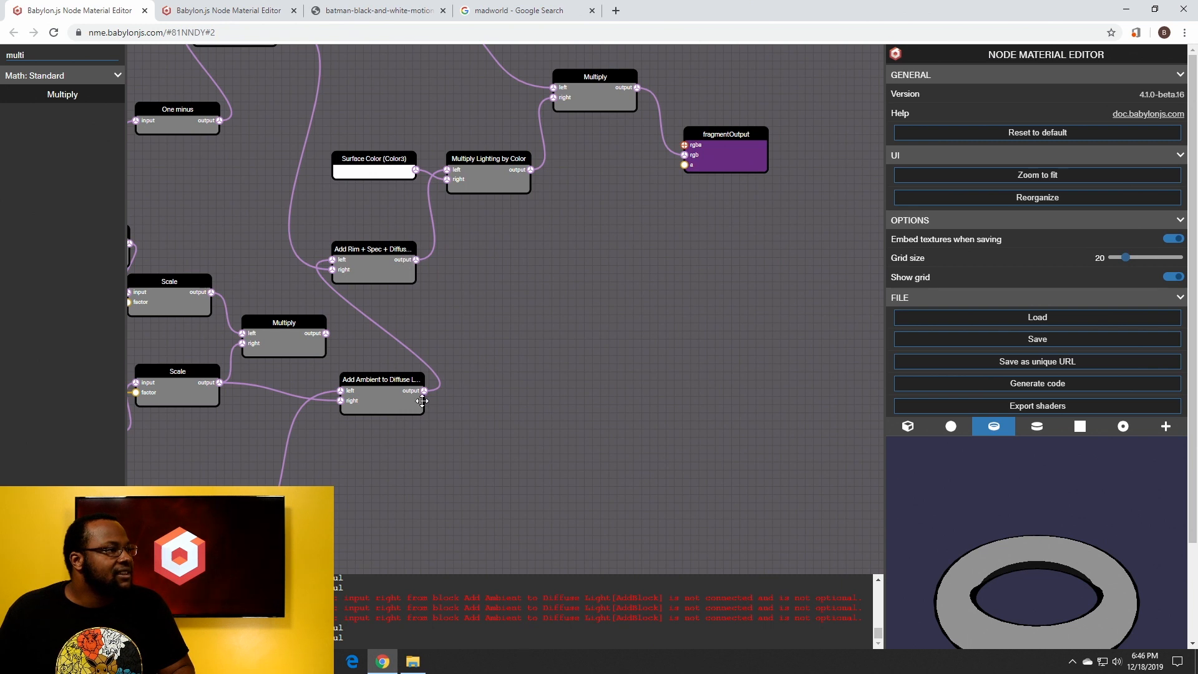
pyautogui.moveTo(422, 391); pyautogui.dragTo(684, 154)
pyautogui.moveTo(956, 558)
pyautogui.mouseDown()
pyautogui.moveTo(956, 514)
pyautogui.moveTo(961, 544)
pyautogui.mouseUp()
pyautogui.moveTo(457, 453); pyautogui.dragTo(633, 346)
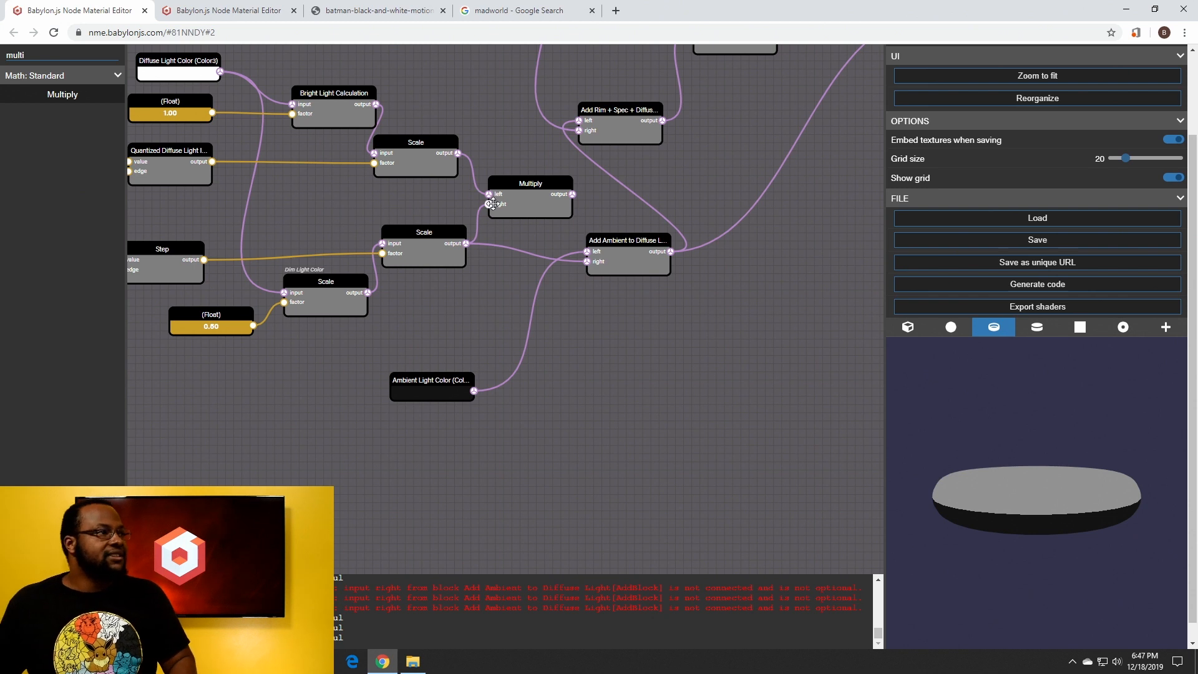
# Delete the Multiply block and feed the upper and lower Scale outputs in turn into Add Ambient to Diffuse Light, comparing the previews
pyautogui.click(509, 203)
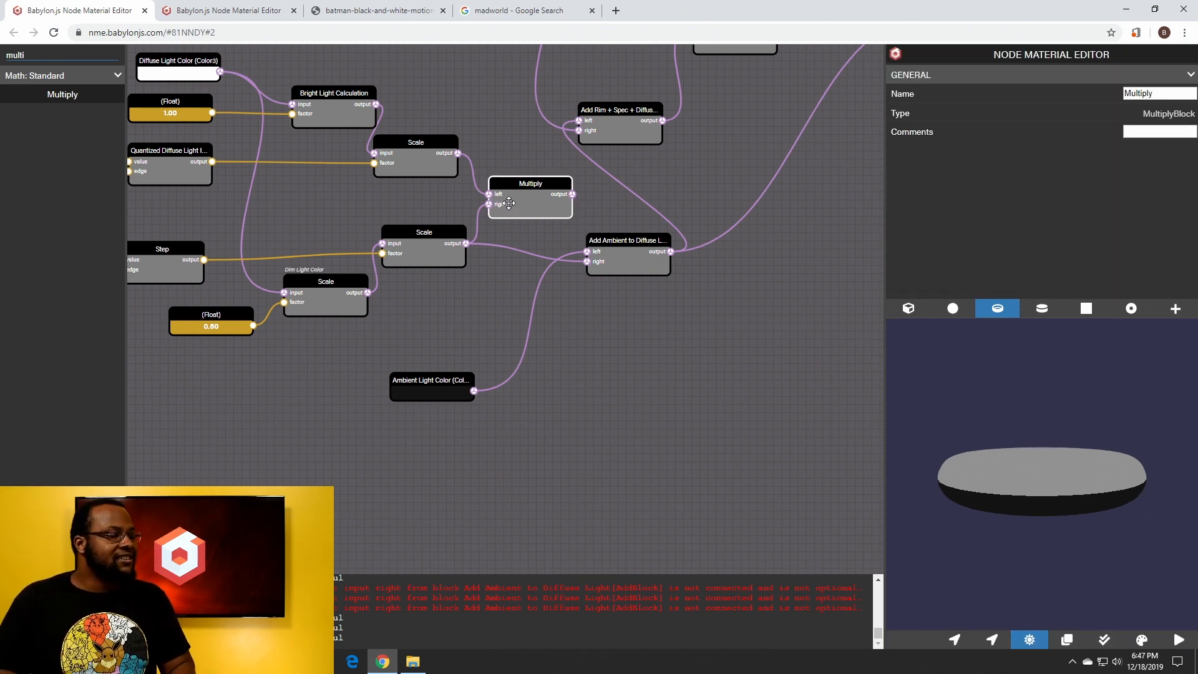
pyautogui.press('Delete')
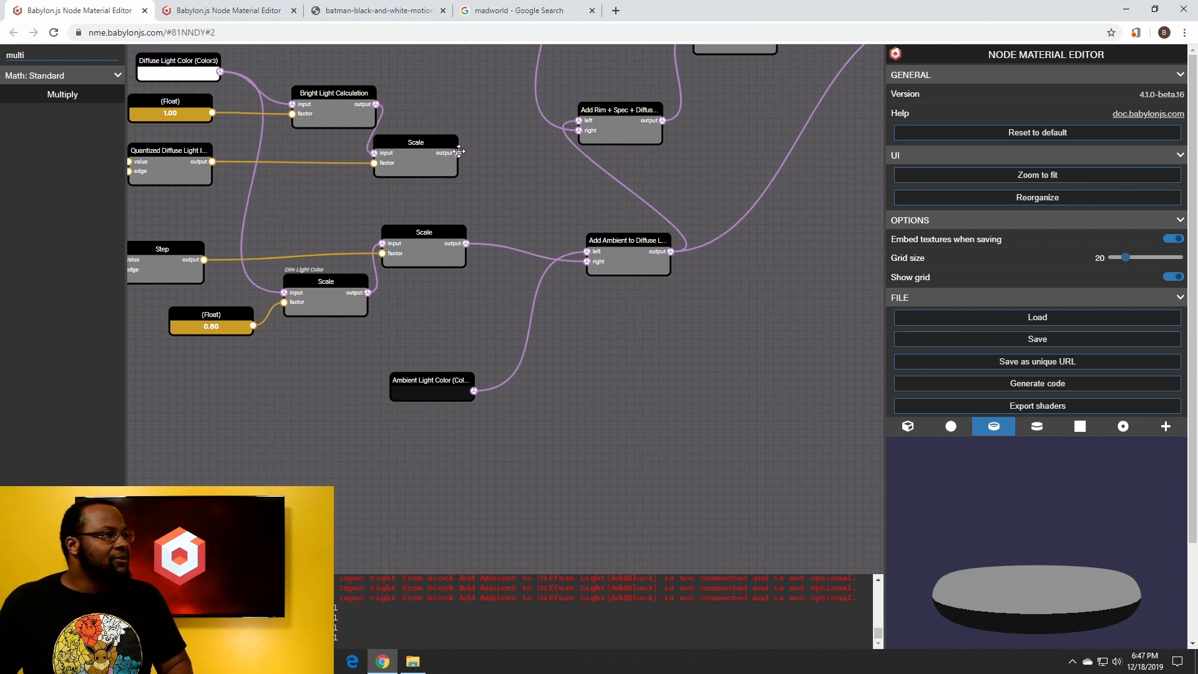
pyautogui.moveTo(458, 152); pyautogui.dragTo(586, 261)
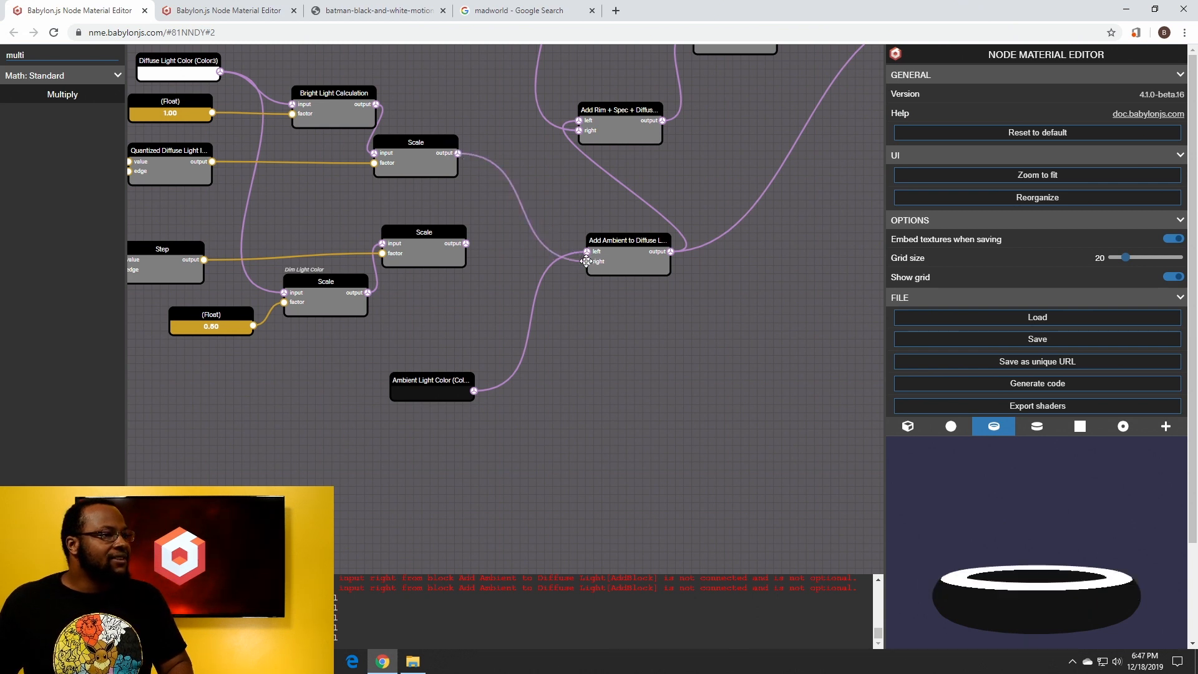
pyautogui.scroll(-2, 993, 604)
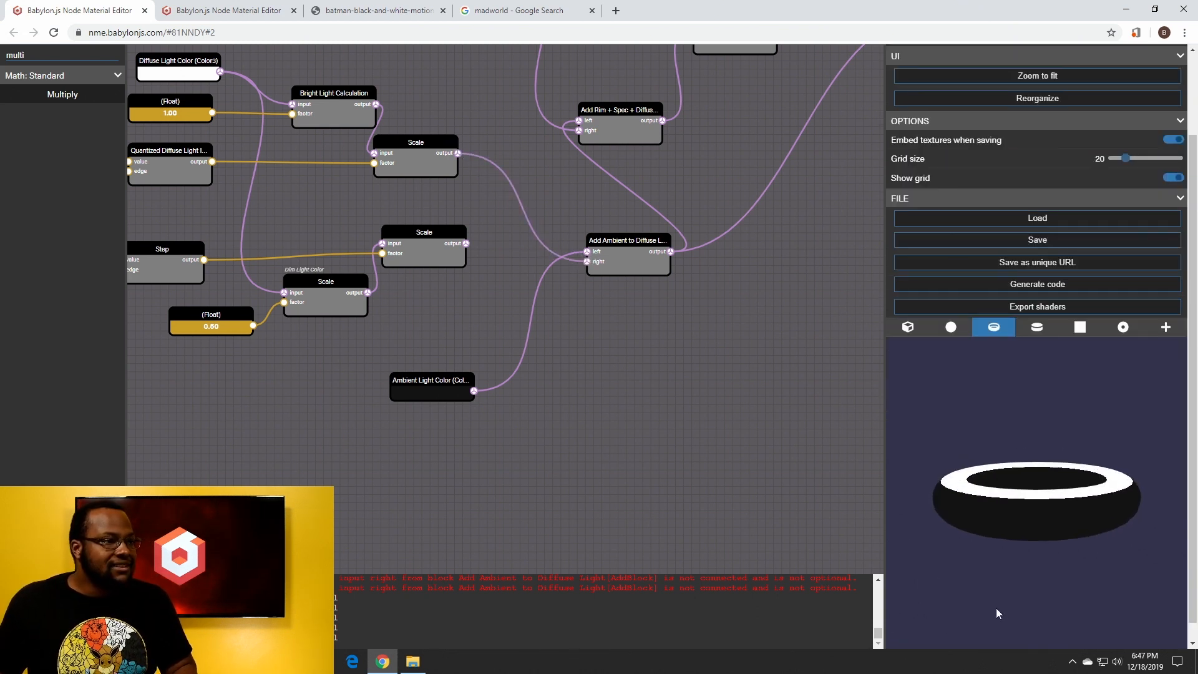
pyautogui.moveTo(996, 608); pyautogui.dragTo(951, 508)
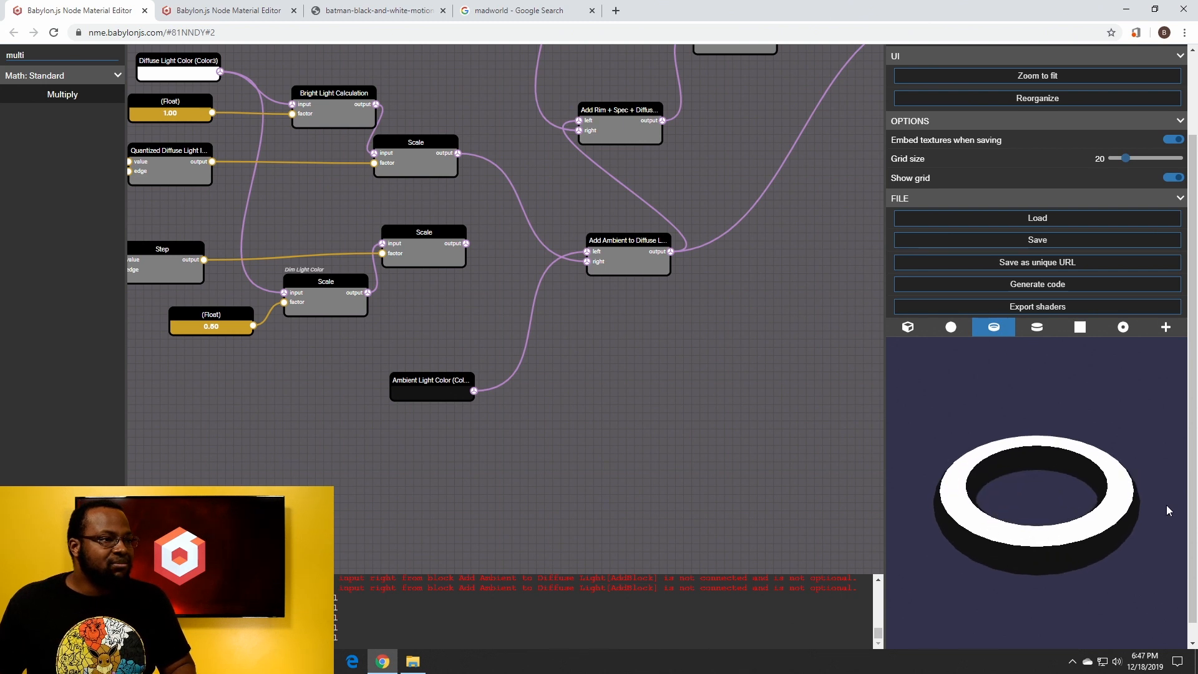
pyautogui.moveTo(1031, 511); pyautogui.dragTo(994, 500)
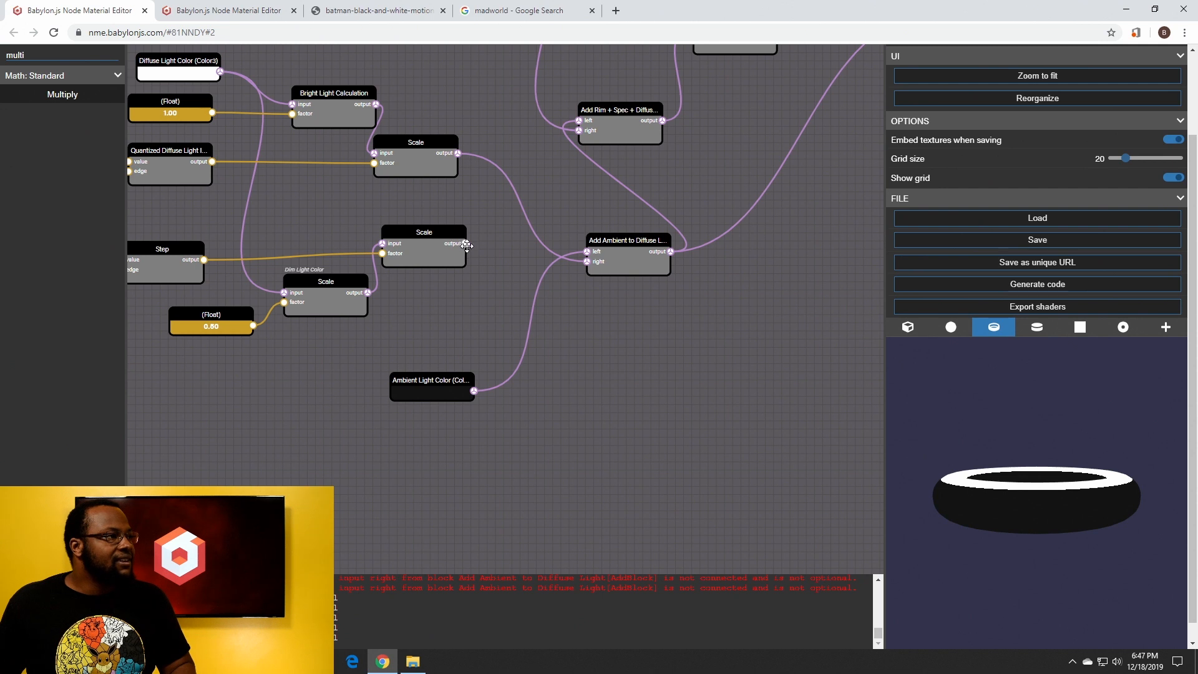
pyautogui.moveTo(466, 243); pyautogui.dragTo(587, 262)
pyautogui.moveTo(1006, 473); pyautogui.dragTo(938, 523)
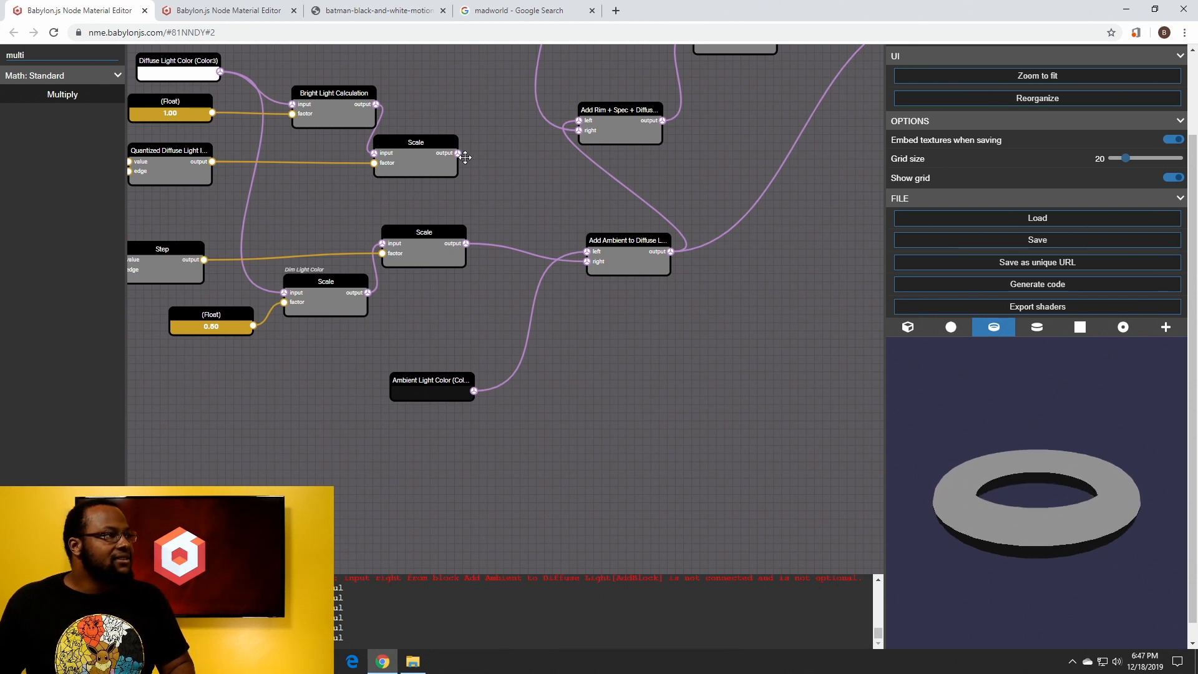
# Try combining both Scale outputs through another Multiply block into Add Ambient to Diffuse Light, inspect the preview, and delete the block
pyautogui.moveTo(34, 88); pyautogui.dragTo(518, 207)
pyautogui.moveTo(459, 153); pyautogui.dragTo(465, 202)
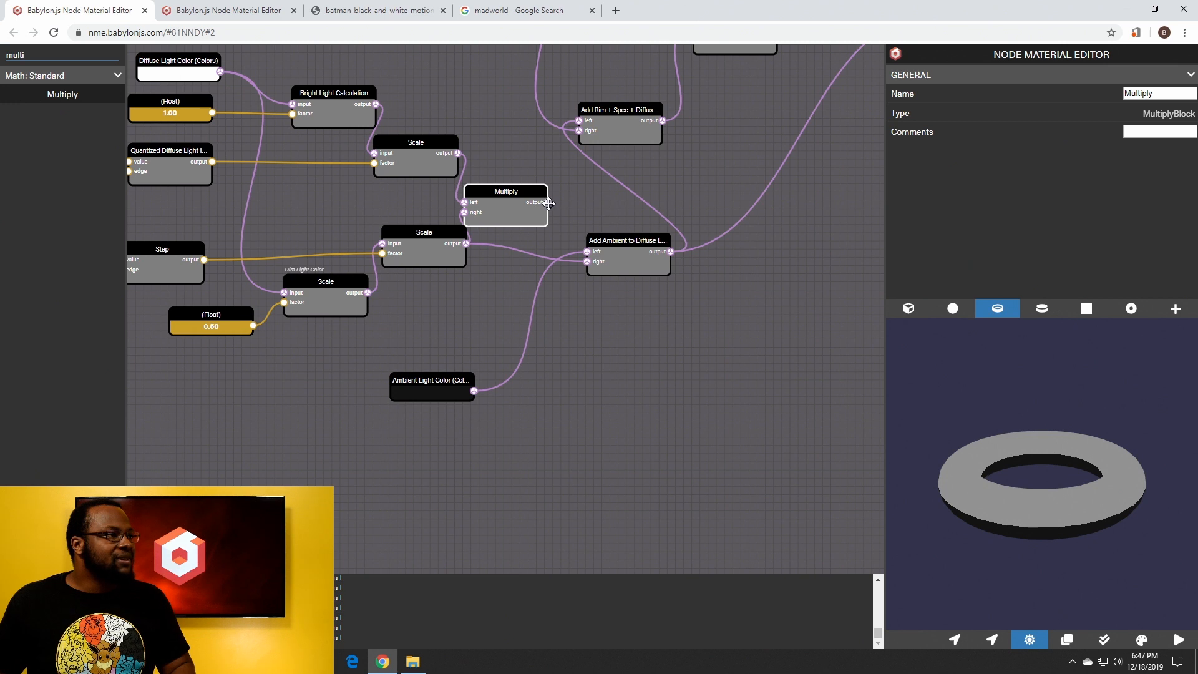
pyautogui.moveTo(548, 202); pyautogui.dragTo(588, 252)
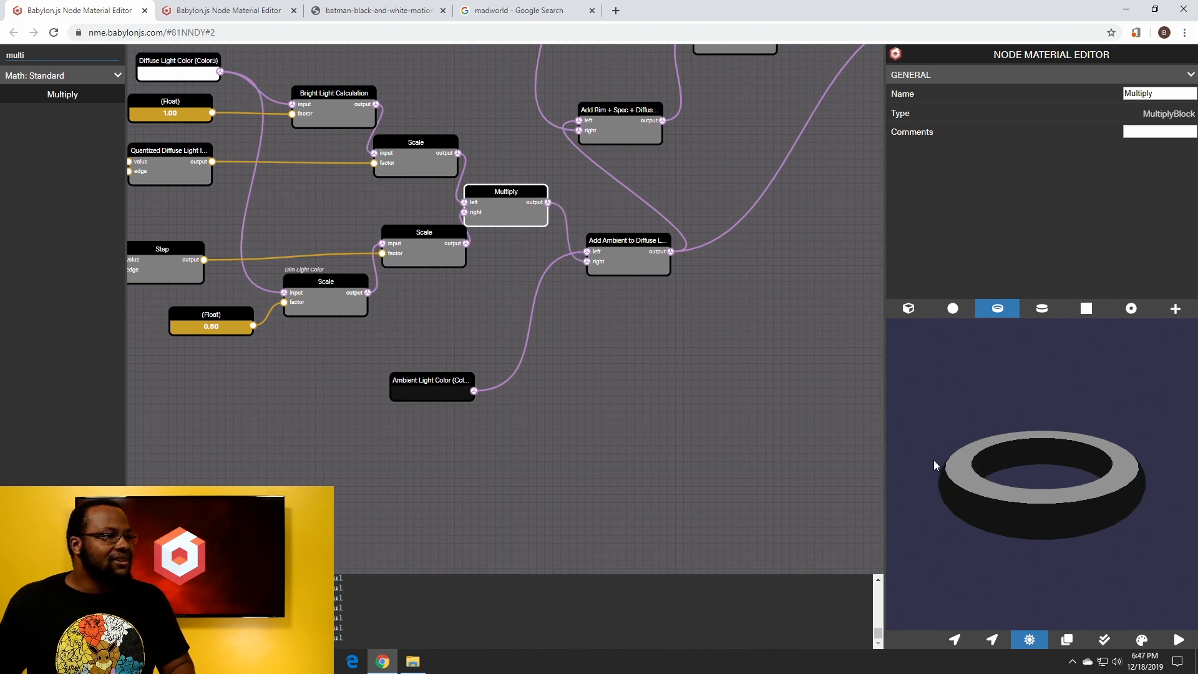
pyautogui.moveTo(1000, 507); pyautogui.dragTo(1001, 496)
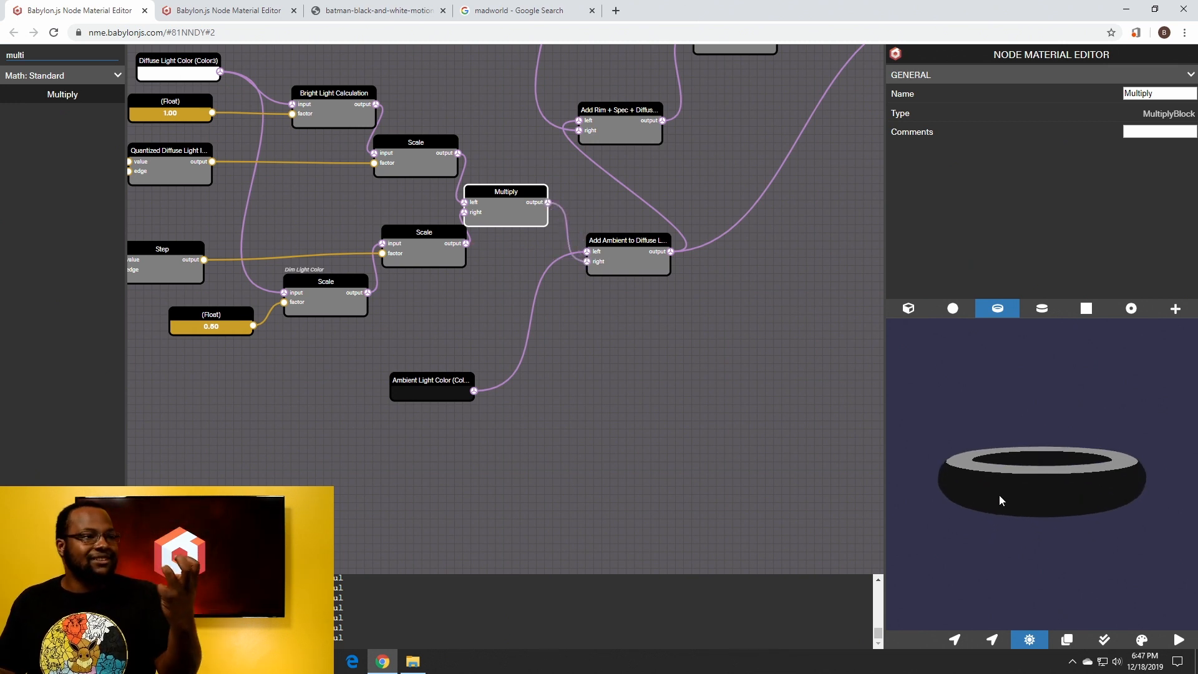
pyautogui.moveTo(1001, 495)
pyautogui.mouseDown()
pyautogui.moveTo(1002, 519)
pyautogui.moveTo(995, 492)
pyautogui.mouseUp()
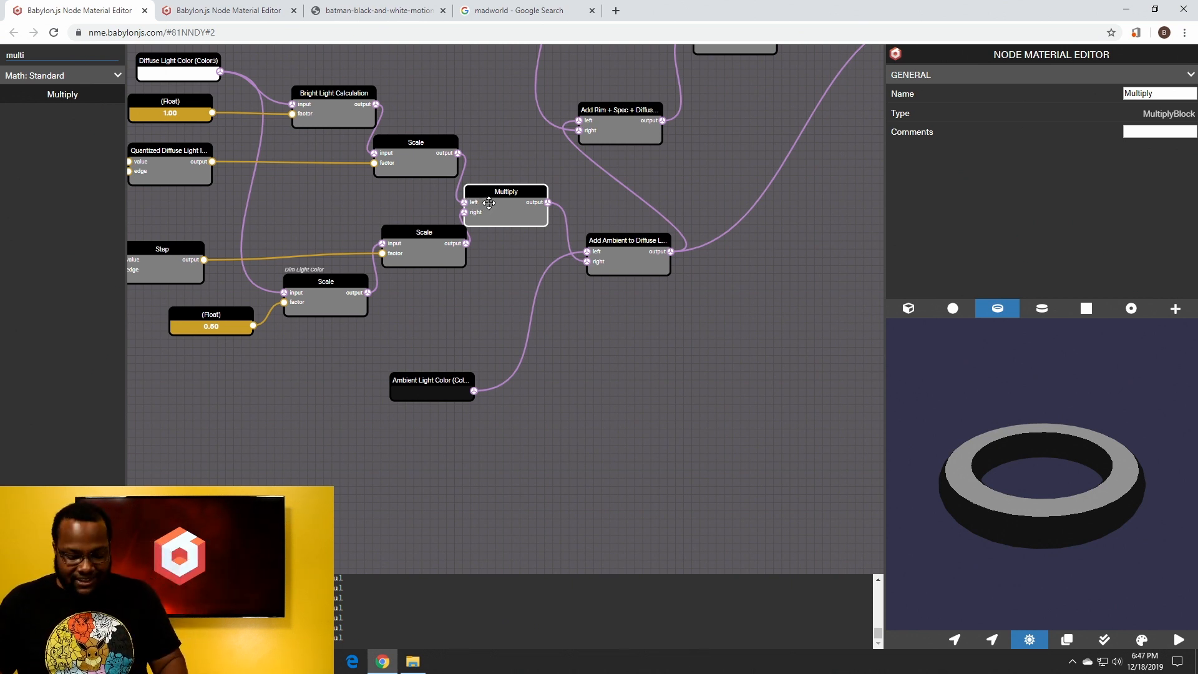
pyautogui.press('Delete')
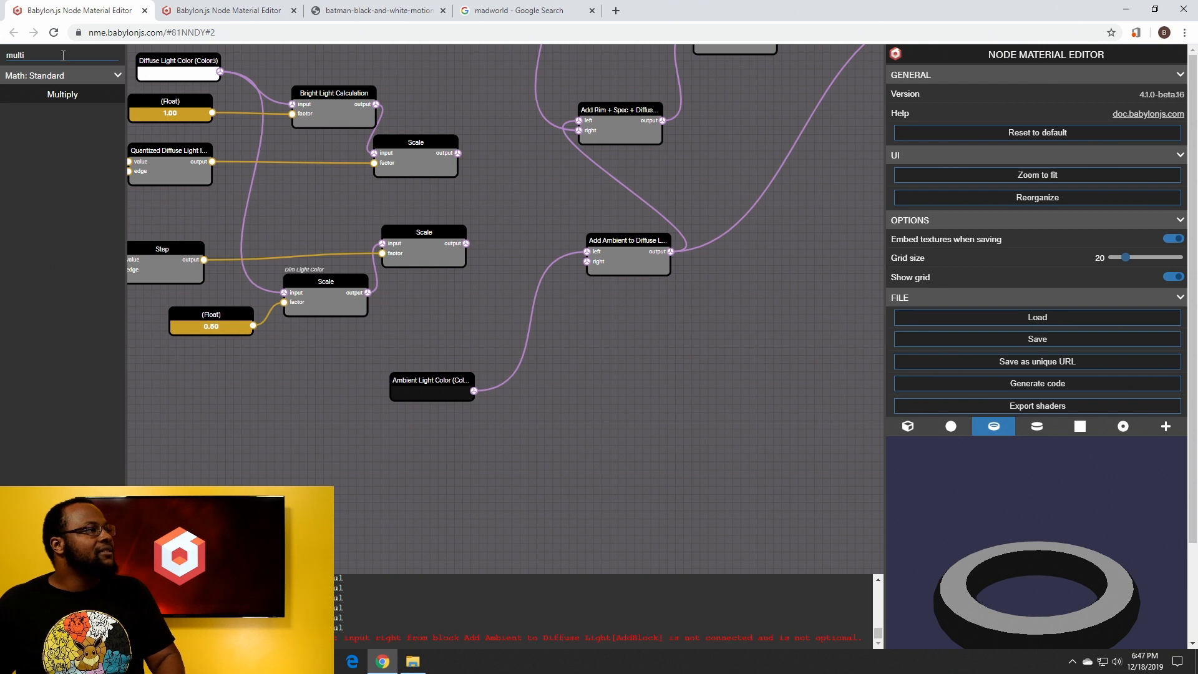
# Add a Max block taking both Scale outputs, connect it to Add Ambient to Diffuse Light's right input, and nudge it slightly left
pyautogui.moveTo(63, 55); pyautogui.dragTo(2, 56)
pyautogui.write('max')
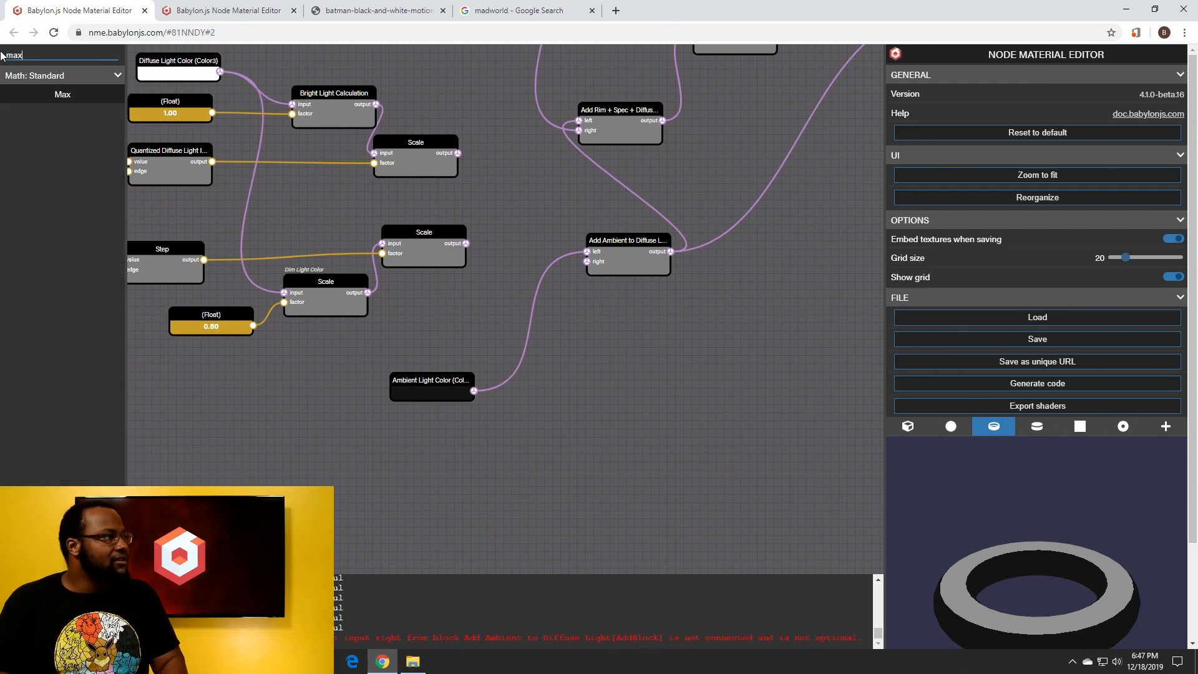
pyautogui.moveTo(45, 88); pyautogui.dragTo(537, 190)
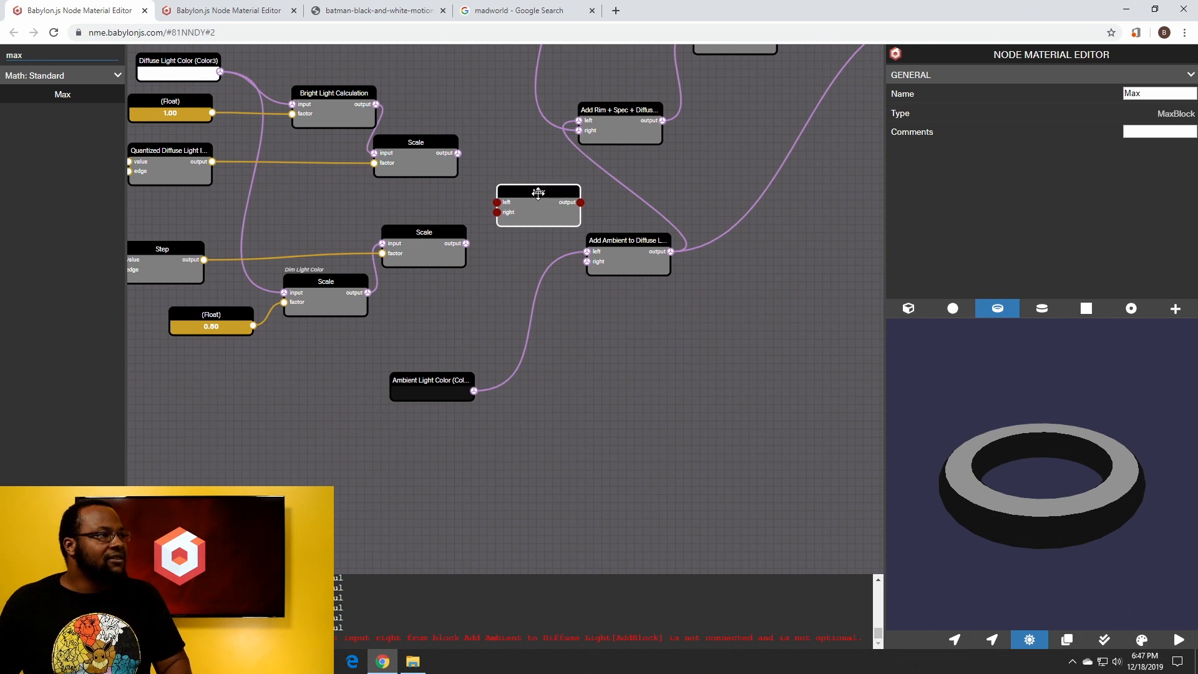
pyautogui.moveTo(457, 156); pyautogui.dragTo(498, 202)
pyautogui.moveTo(465, 244); pyautogui.dragTo(497, 212)
pyautogui.moveTo(580, 202); pyautogui.dragTo(587, 262)
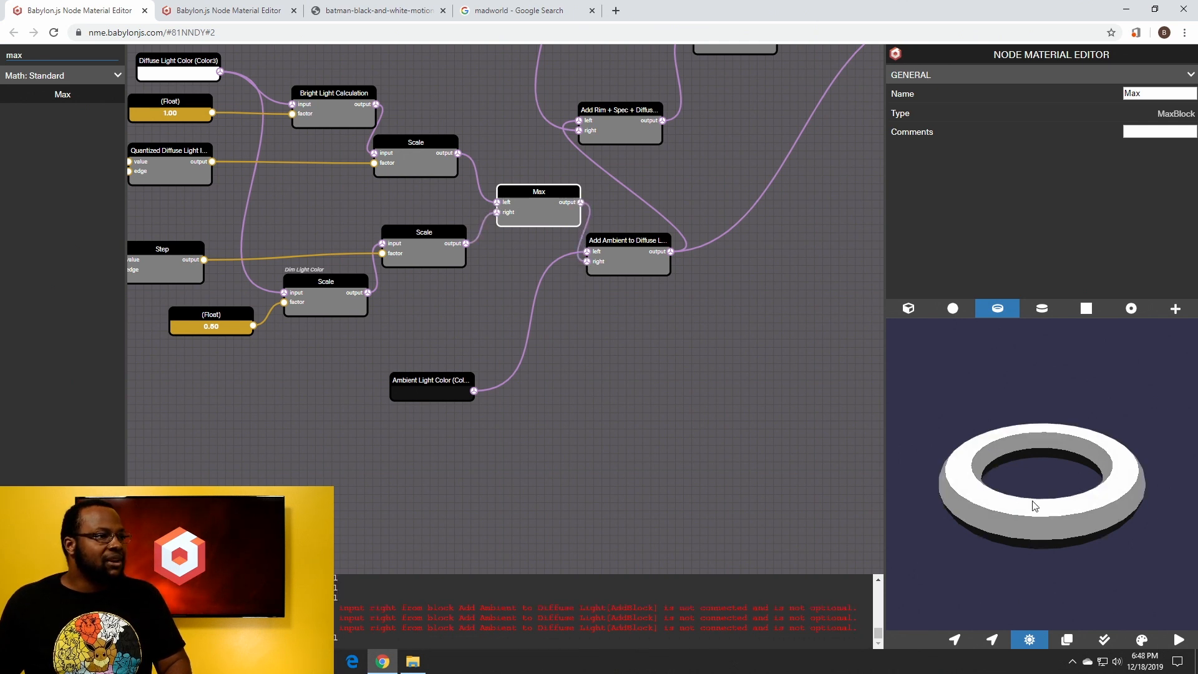
pyautogui.moveTo(1061, 523); pyautogui.dragTo(1029, 501)
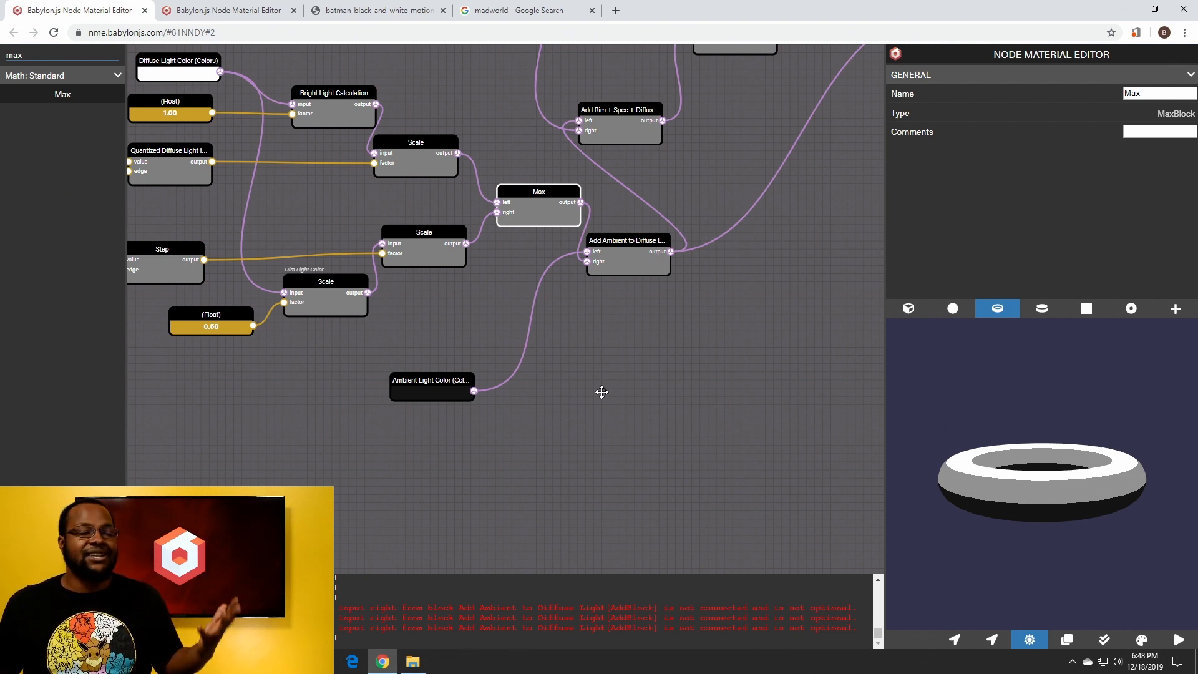
pyautogui.moveTo(302, 356); pyautogui.dragTo(424, 488)
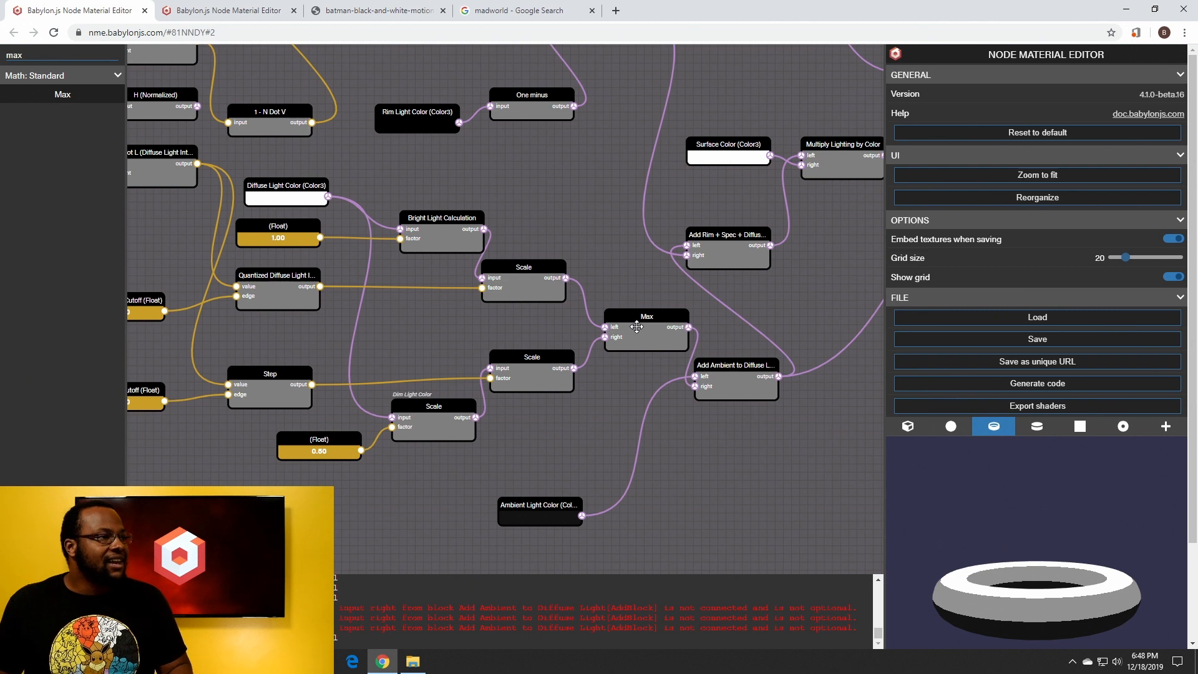
pyautogui.moveTo(636, 327); pyautogui.dragTo(634, 328)
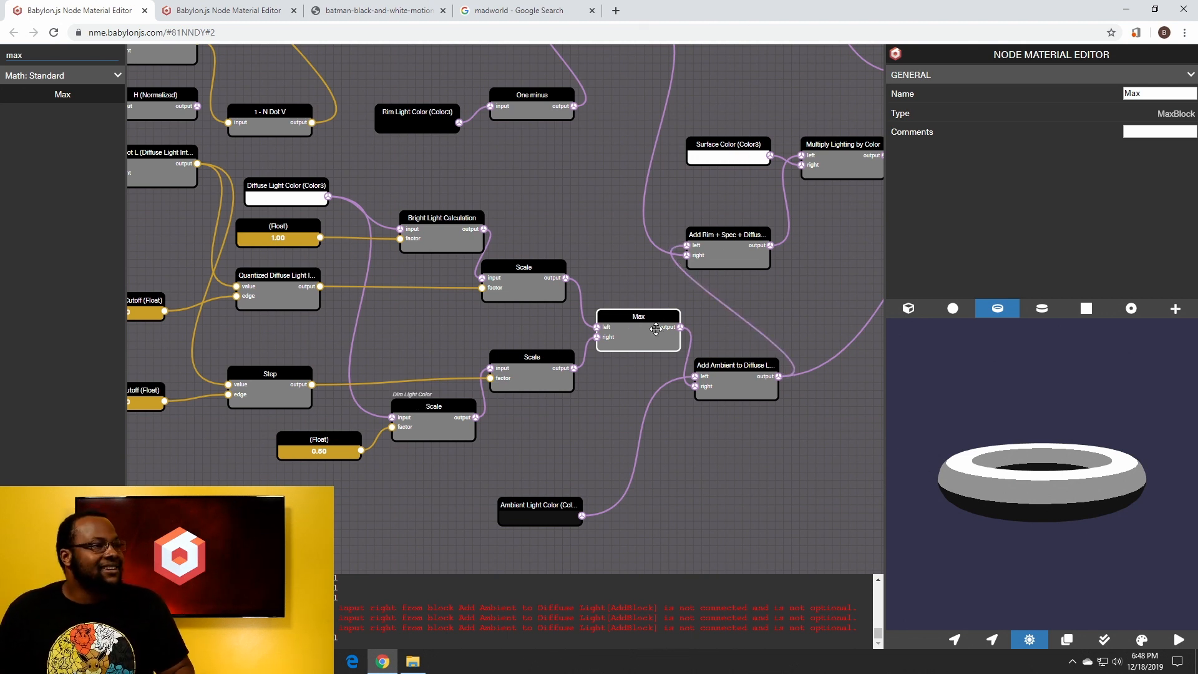
# Reconnect the final Multiply block's output to fragmentOutput's rgb input and check the material in the preview
pyautogui.moveTo(805, 290); pyautogui.dragTo(555, 354)
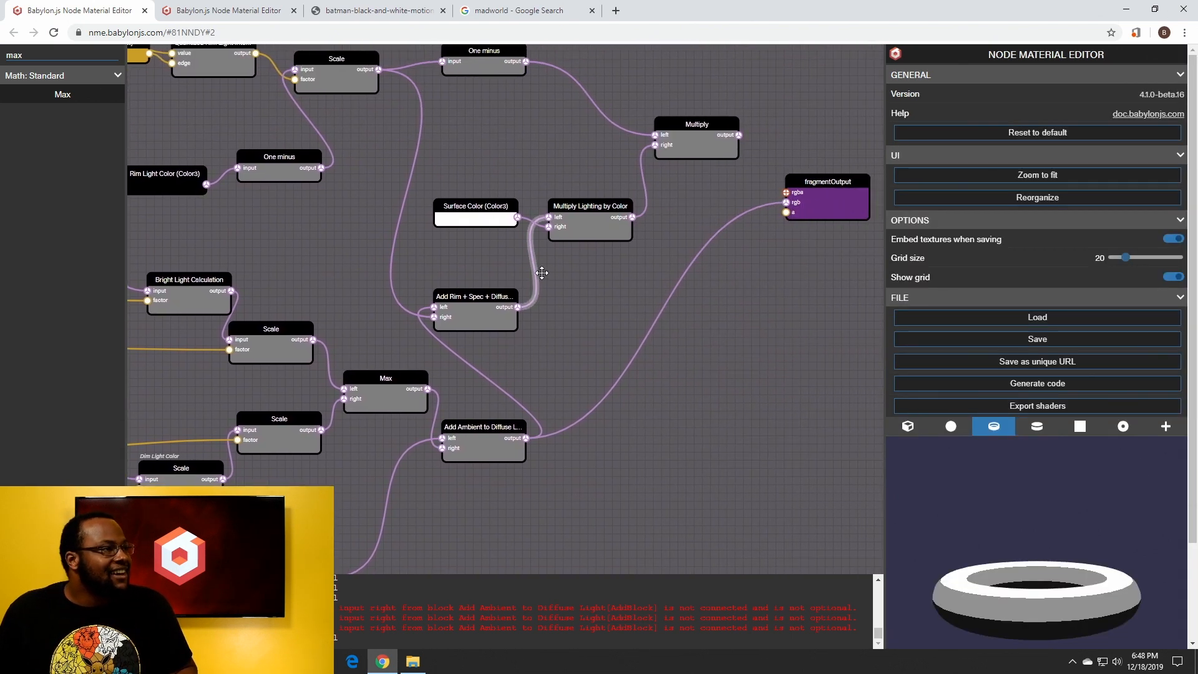
pyautogui.moveTo(740, 135); pyautogui.dragTo(786, 202)
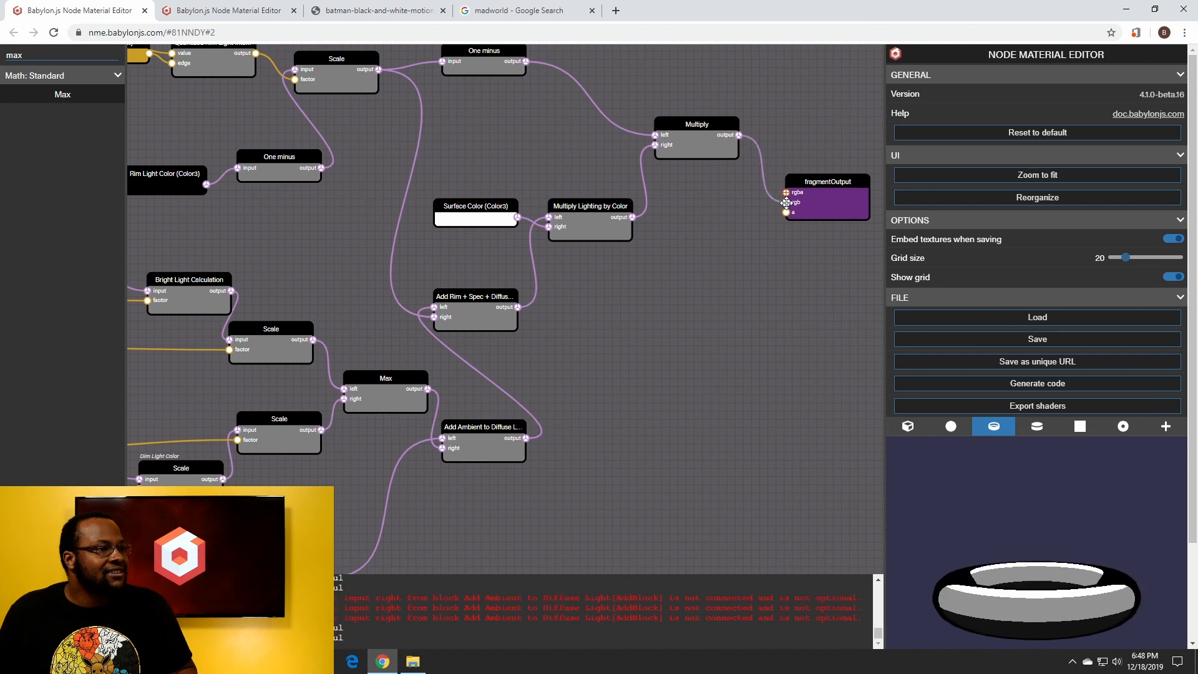
pyautogui.scroll(-2, 911, 473)
pyautogui.moveTo(968, 567)
pyautogui.mouseDown()
pyautogui.moveTo(980, 548)
pyautogui.moveTo(982, 583)
pyautogui.moveTo(980, 567)
pyautogui.mouseUp()
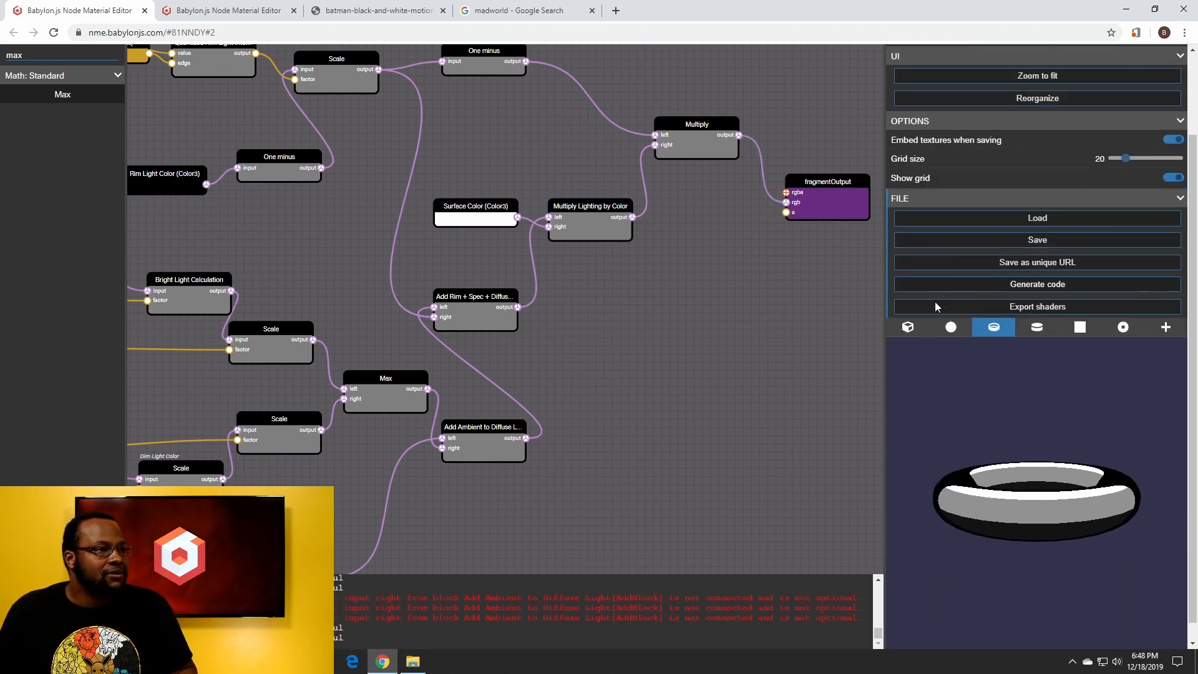
# Preview the material on the sphere and on the custom mesh x35.glb, examining the jet's shading from several angles
pyautogui.click(951, 327)
pyautogui.moveTo(1016, 506)
pyautogui.mouseDown()
pyautogui.moveTo(1020, 586)
pyautogui.moveTo(1032, 425)
pyautogui.moveTo(1032, 563)
pyautogui.moveTo(1031, 500)
pyautogui.mouseUp()
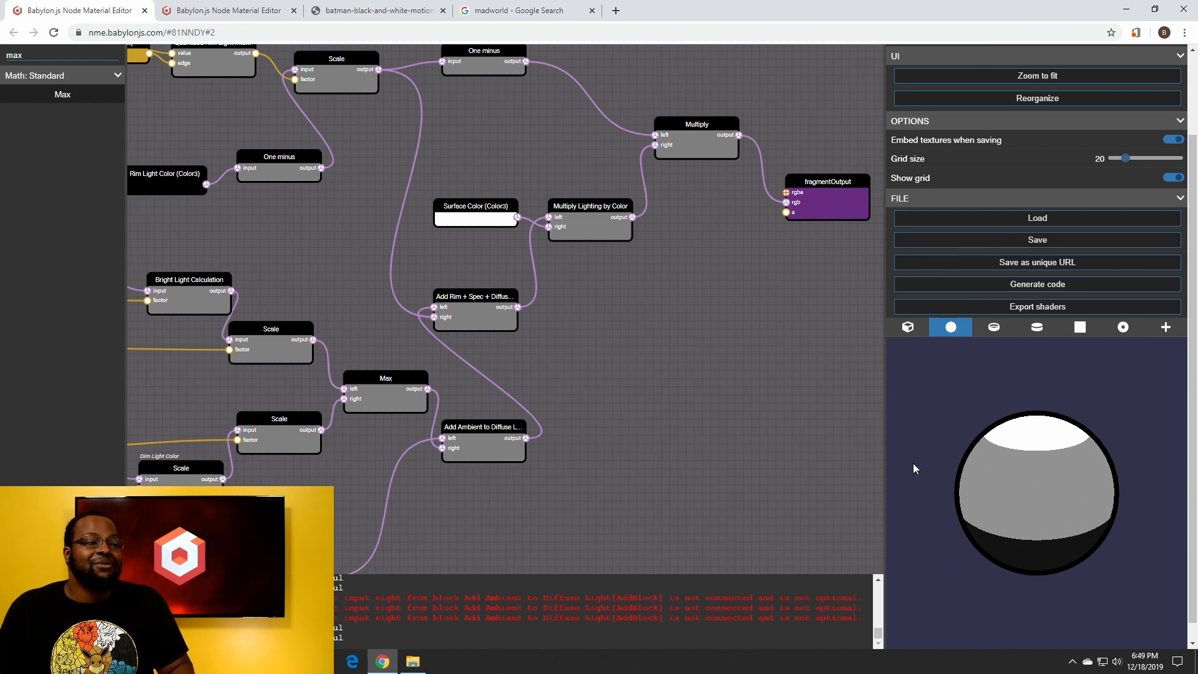
pyautogui.click(1169, 326)
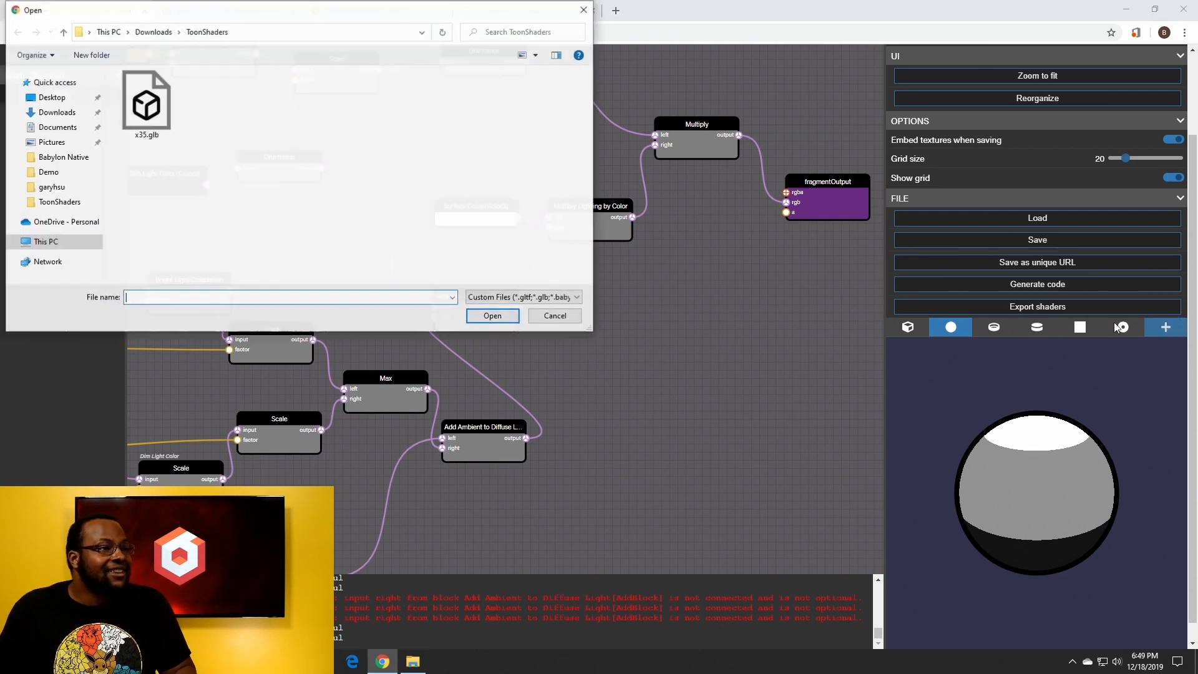
pyautogui.doubleClick(150, 107)
pyautogui.moveTo(1114, 521); pyautogui.dragTo(1167, 497)
pyautogui.scroll(5, 999, 486)
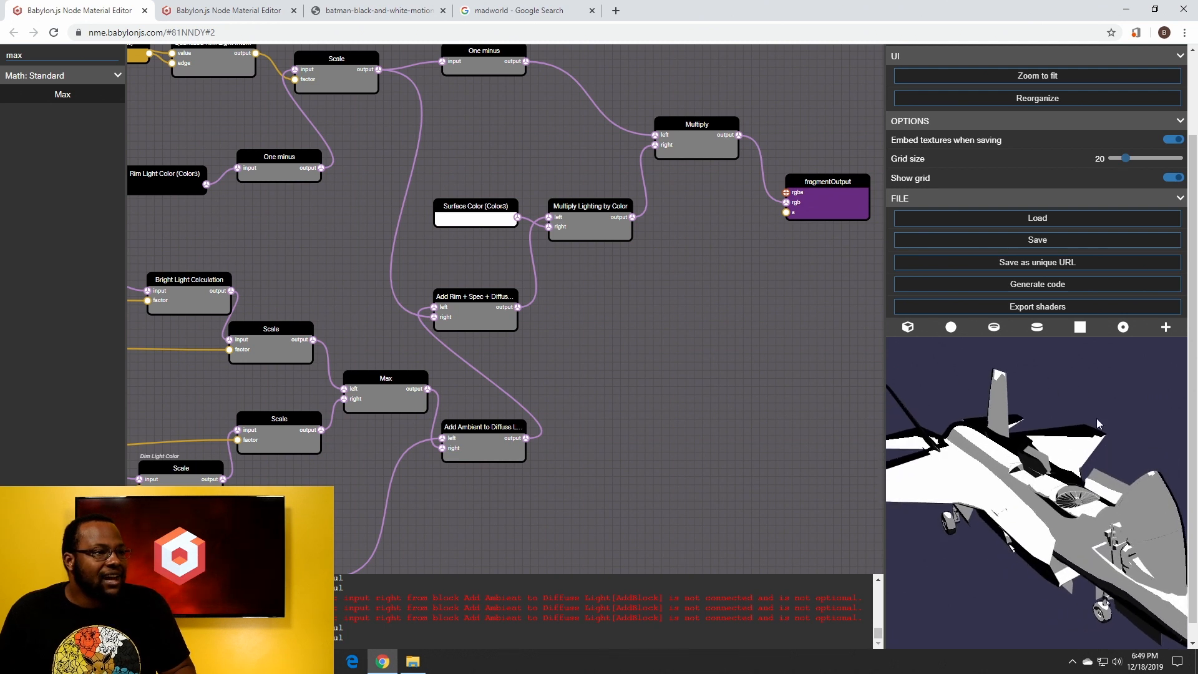
pyautogui.moveTo(1036, 422); pyautogui.dragTo(1071, 467)
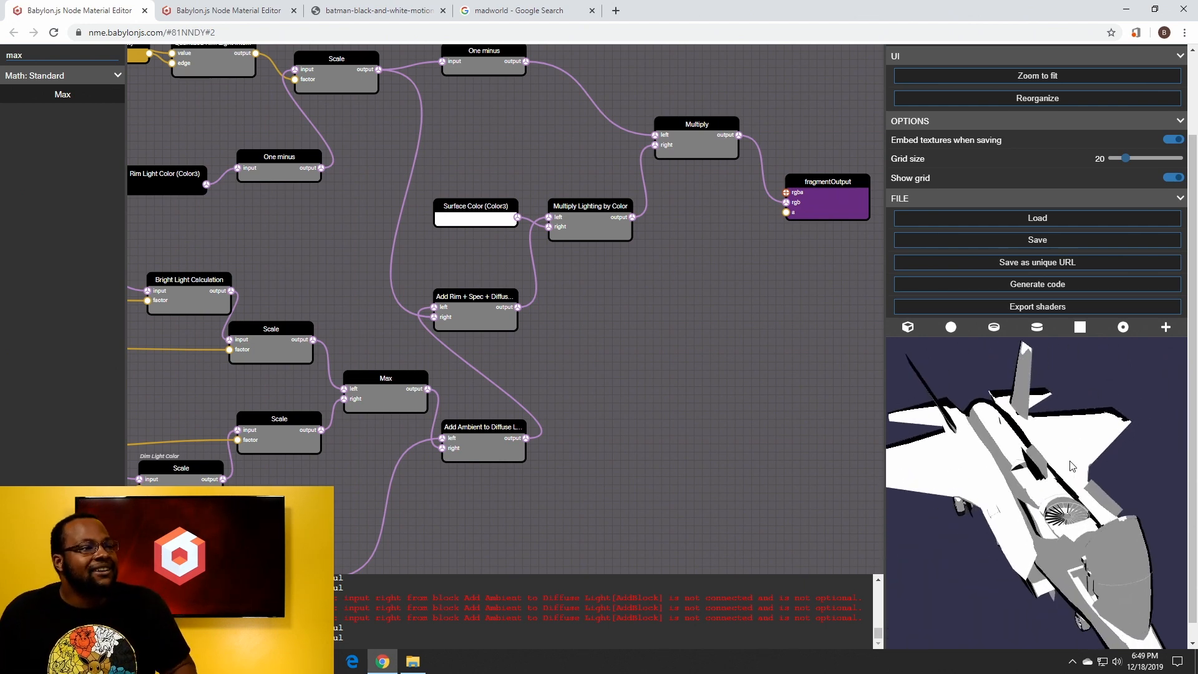
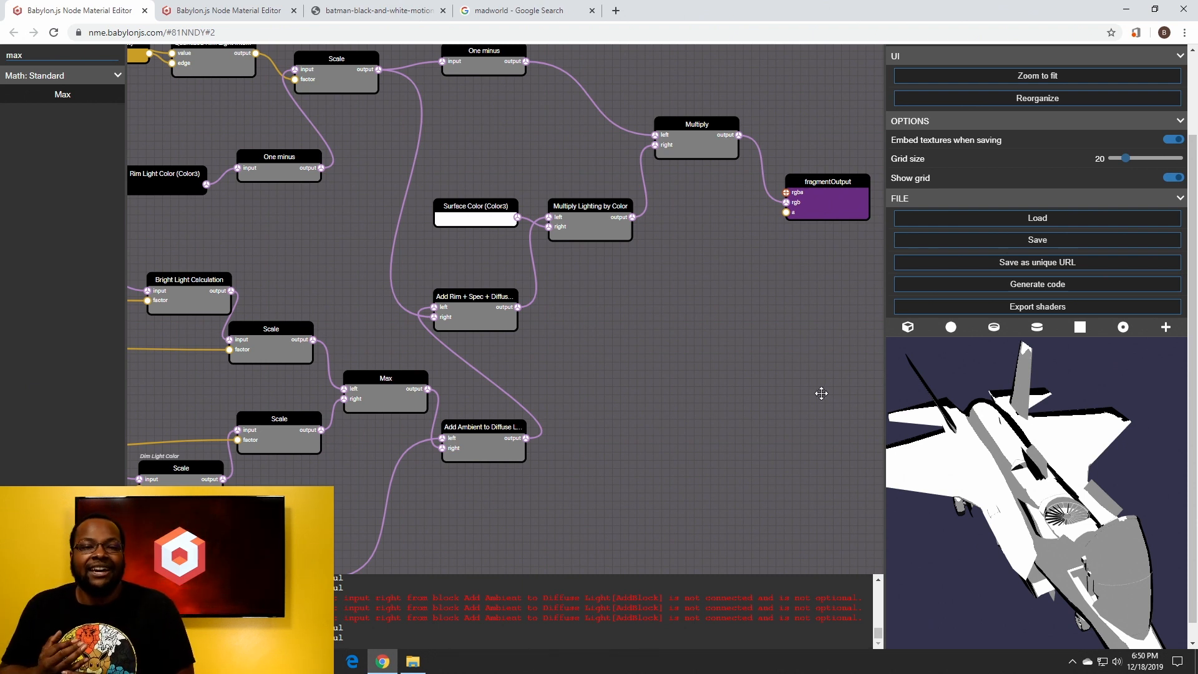
pyautogui.moveTo(1067, 483); pyautogui.dragTo(1034, 484)
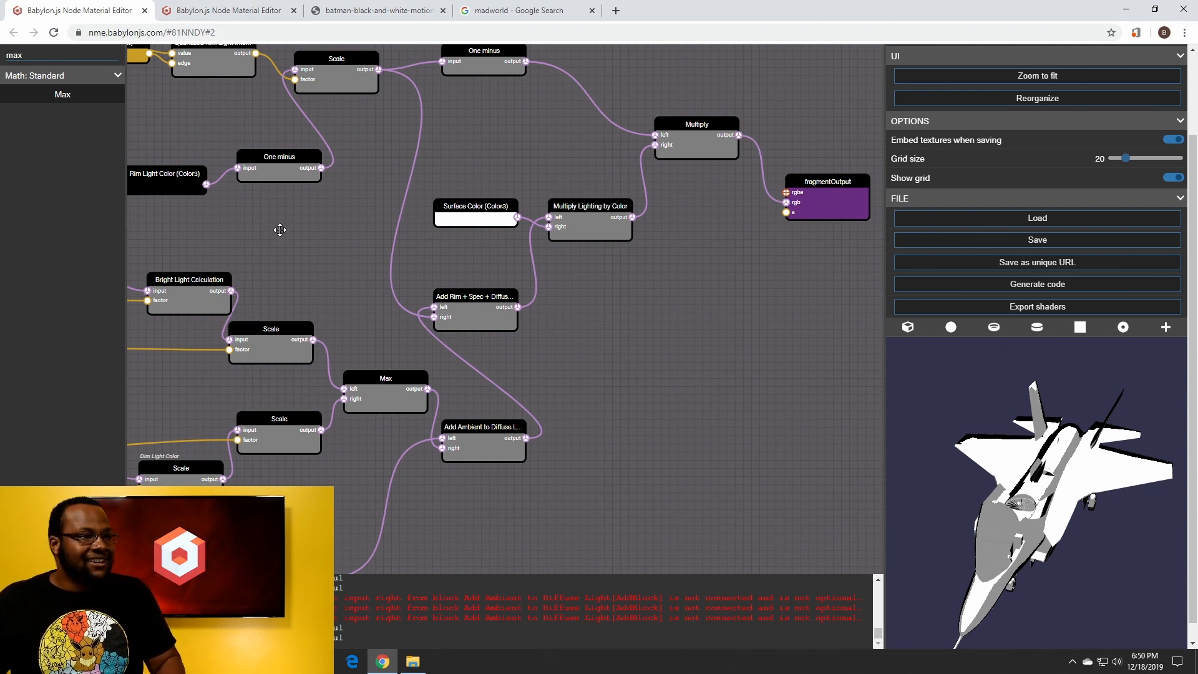
pyautogui.moveTo(1071, 510); pyautogui.dragTo(947, 557)
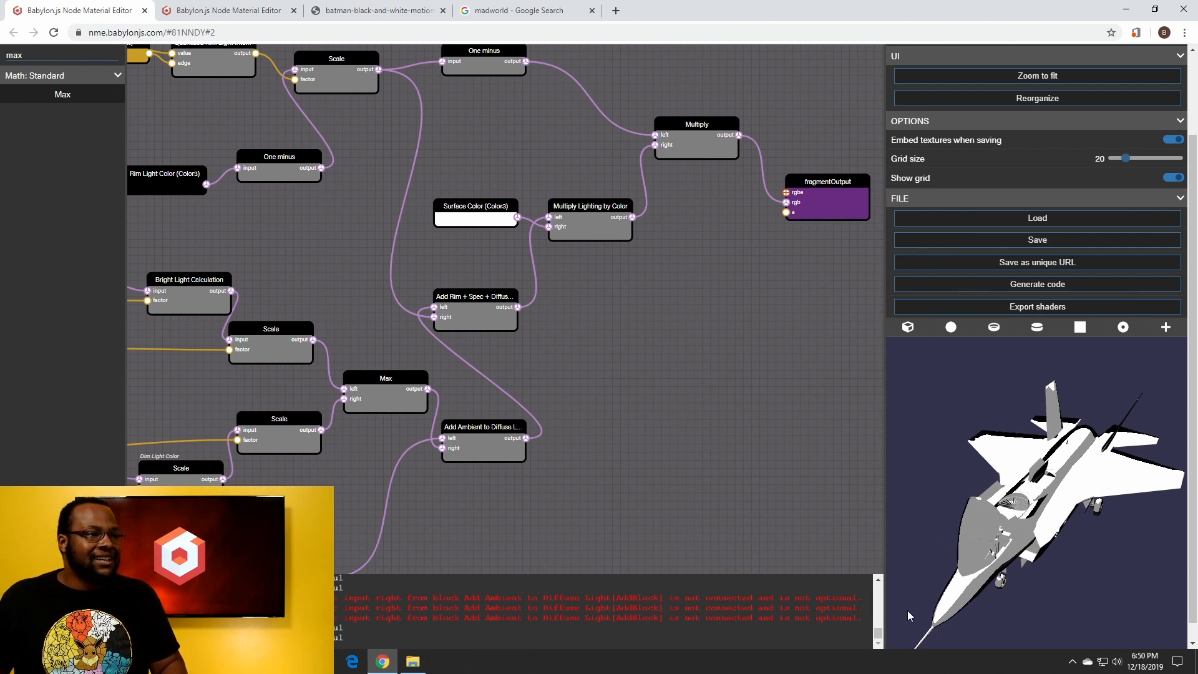
pyautogui.moveTo(956, 498); pyautogui.dragTo(959, 421)
pyautogui.moveTo(1040, 548); pyautogui.dragTo(1188, 434)
pyautogui.moveTo(1070, 444); pyautogui.dragTo(1039, 438)
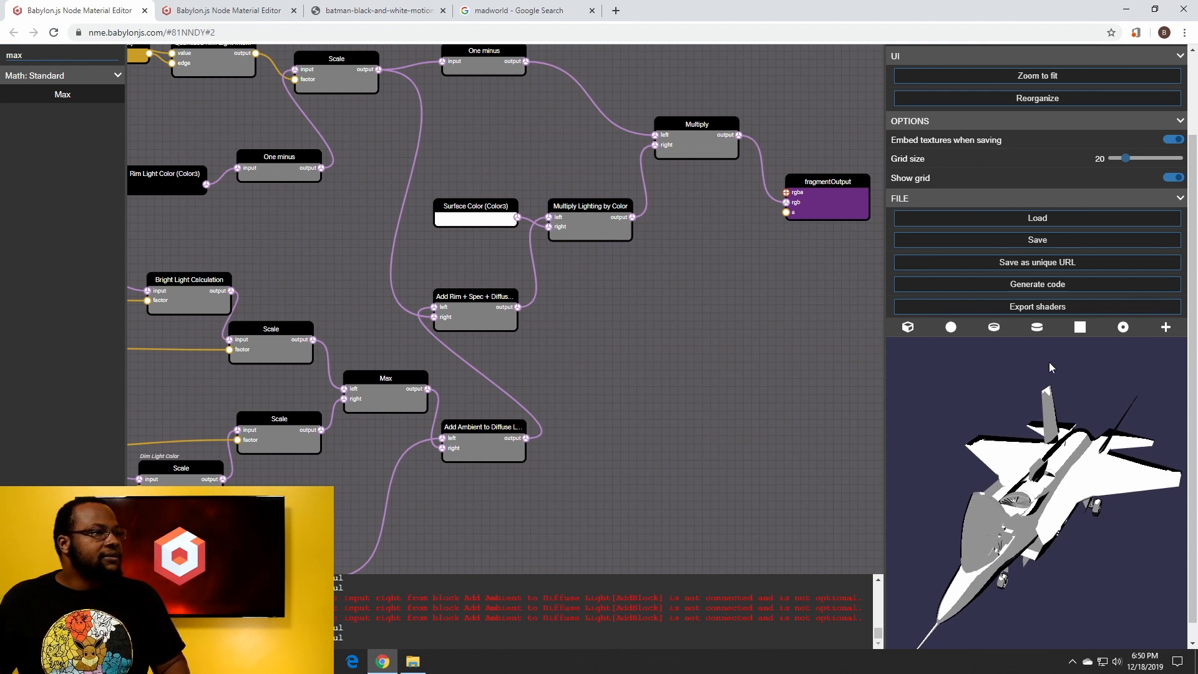
# Return the preview to the torus and add a Texture block below the 0.80 Float block
pyautogui.click(1001, 332)
pyautogui.moveTo(988, 435); pyautogui.dragTo(985, 528)
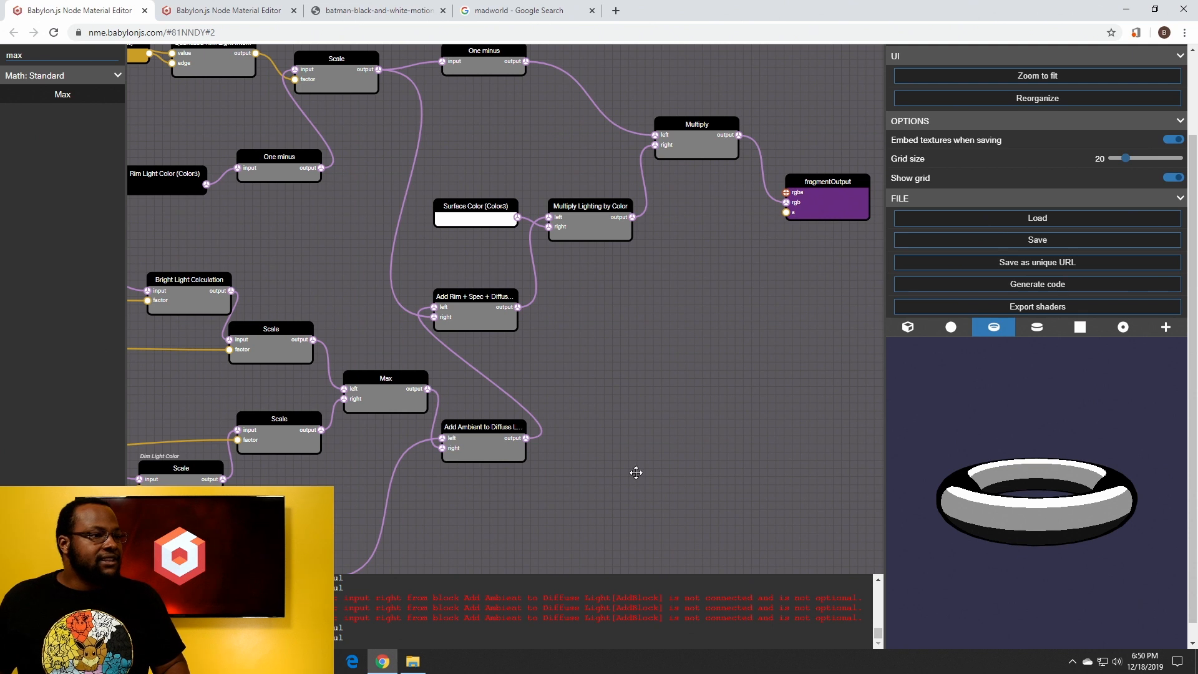
pyautogui.moveTo(494, 490); pyautogui.dragTo(690, 388)
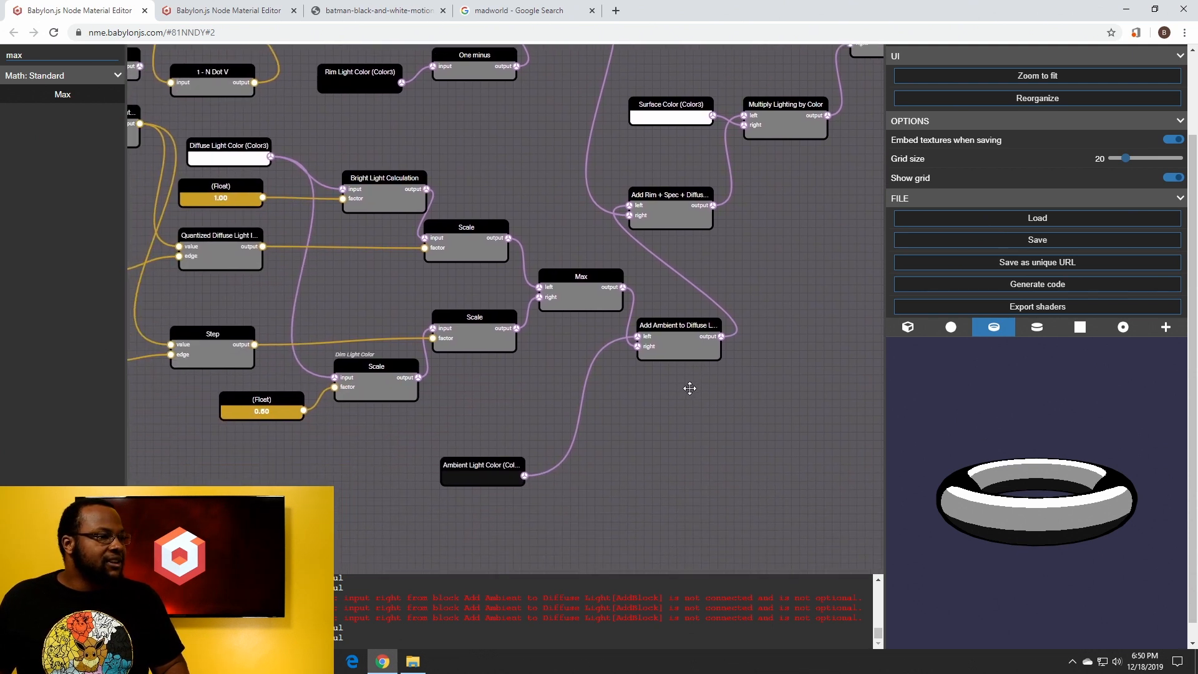
pyautogui.moveTo(543, 393); pyautogui.dragTo(689, 373)
pyautogui.doubleClick(69, 55)
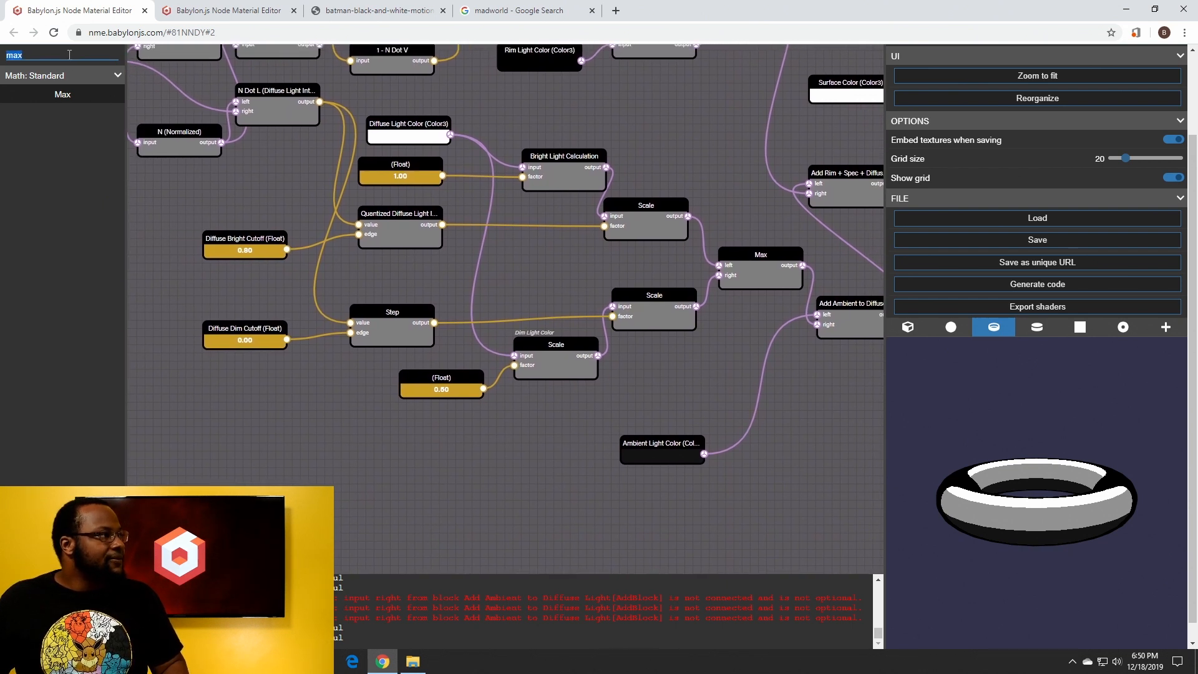
pyautogui.press('BackSpace')
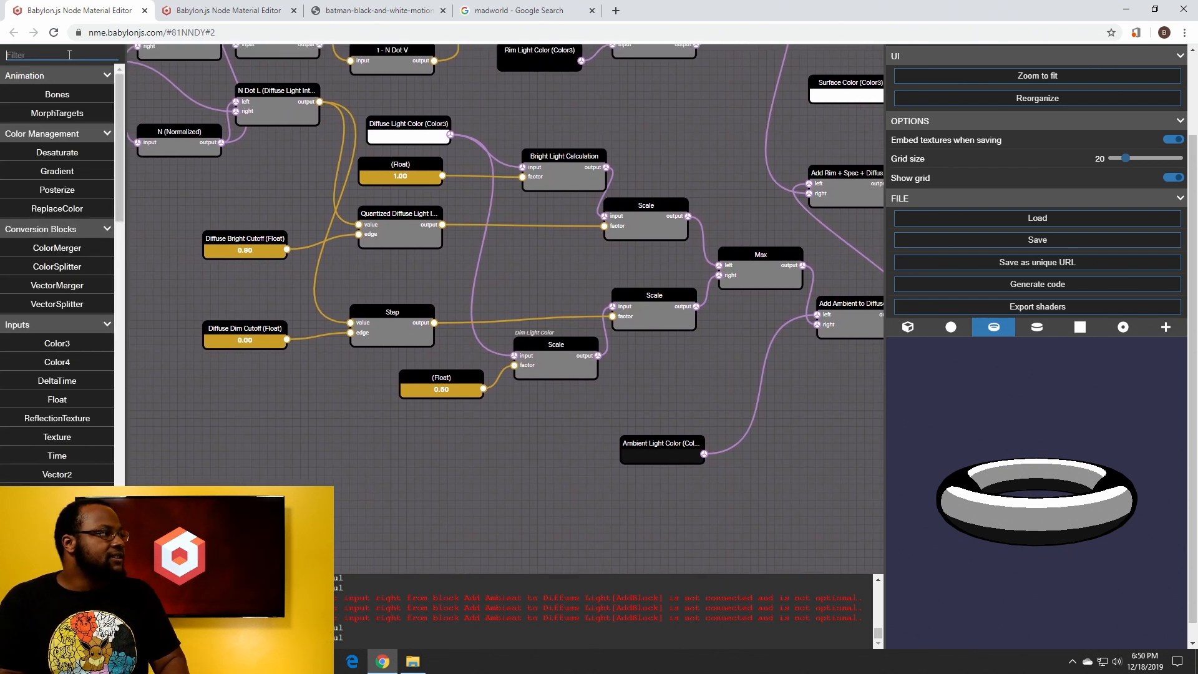
pyautogui.write('text')
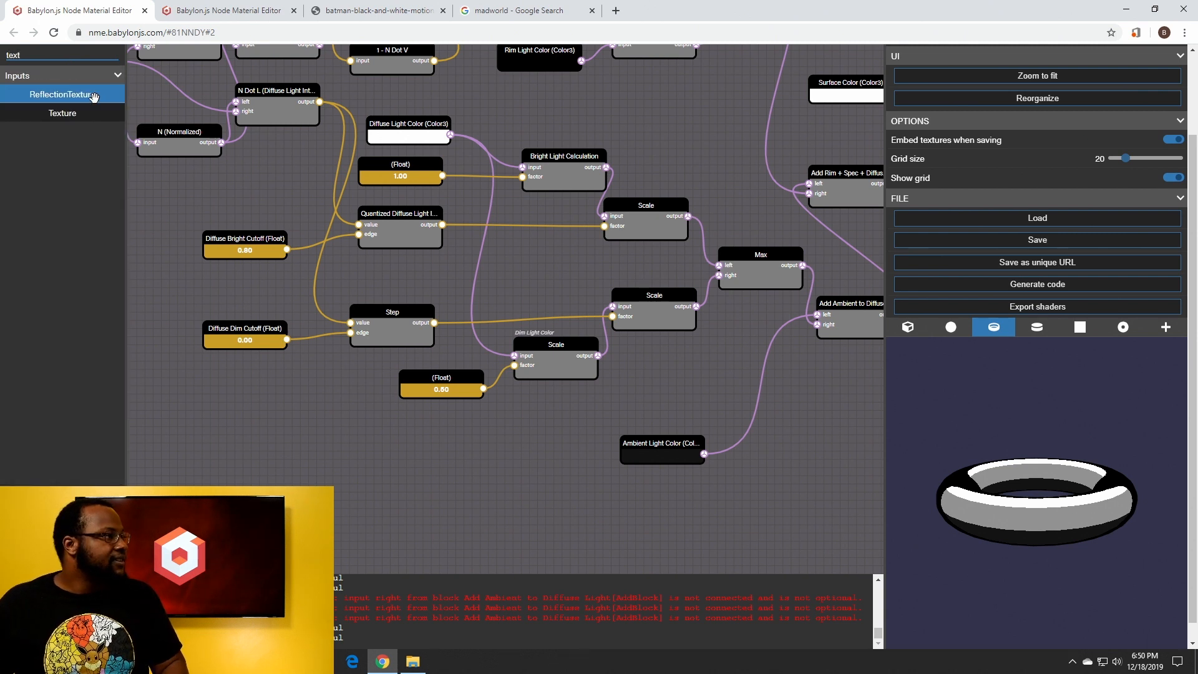
pyautogui.moveTo(70, 111); pyautogui.dragTo(483, 465)
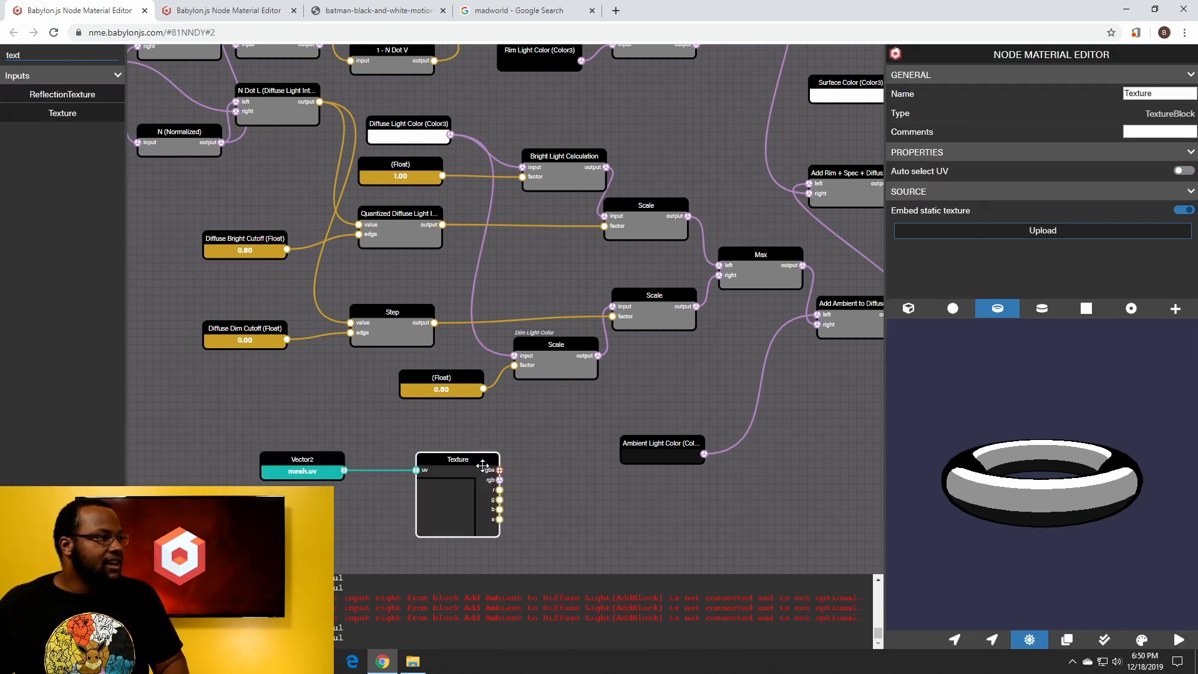
# Replace the 0.80 Float with the Texture block's r output as the Dim Light Color Scale's factor, shifting both source blocks slightly left
pyautogui.click(448, 390)
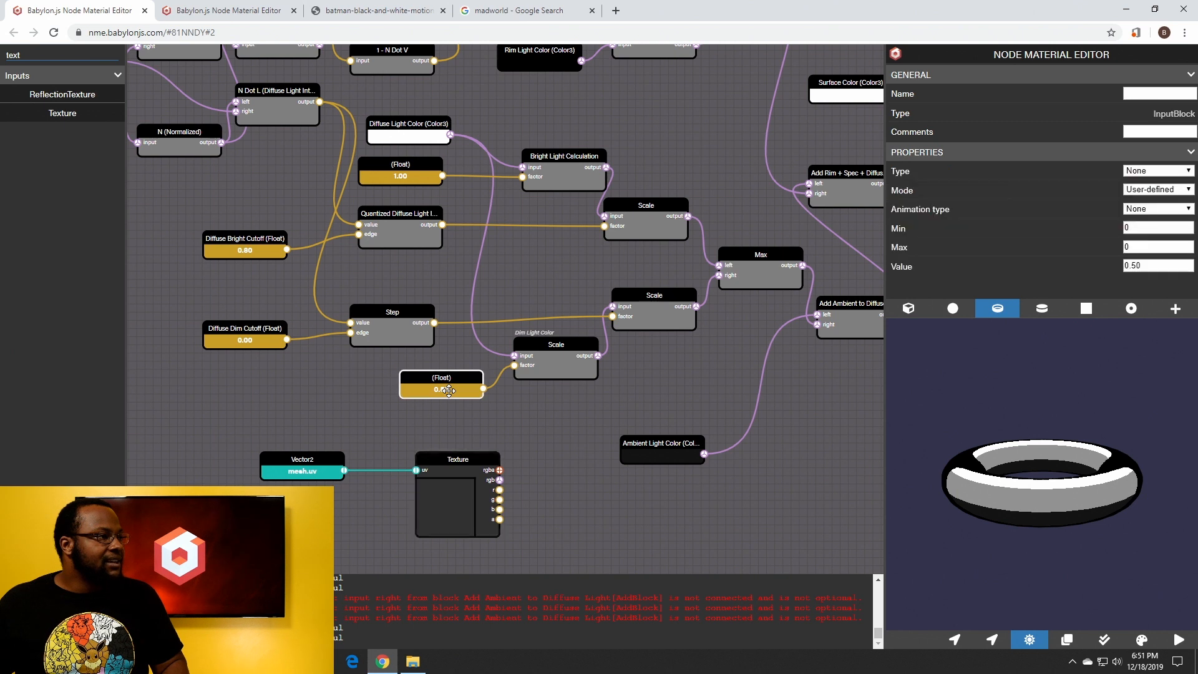
pyautogui.moveTo(448, 388); pyautogui.dragTo(432, 389)
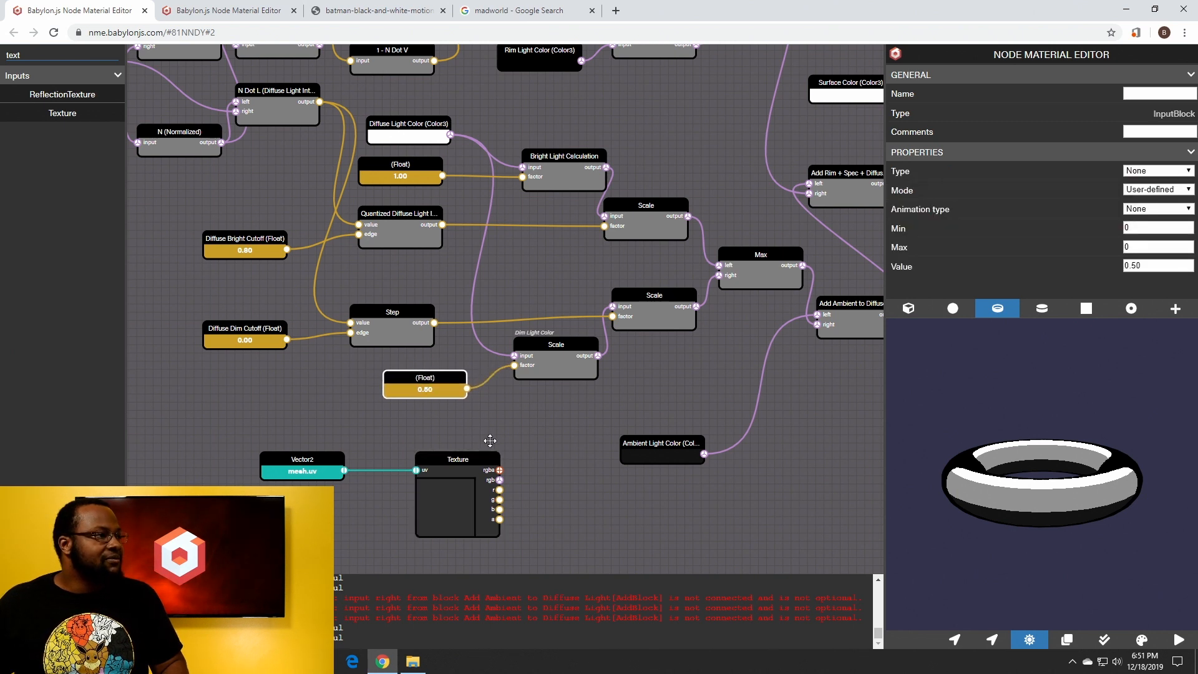
pyautogui.moveTo(499, 491); pyautogui.dragTo(516, 367)
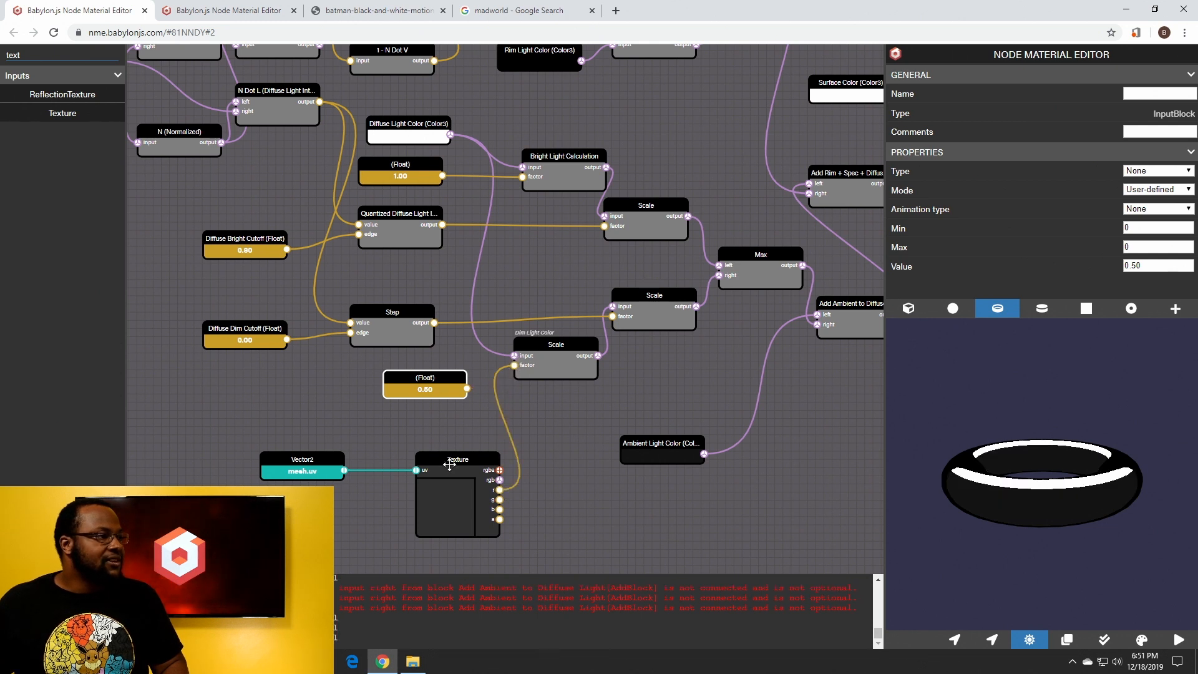
pyautogui.moveTo(453, 464); pyautogui.dragTo(434, 458)
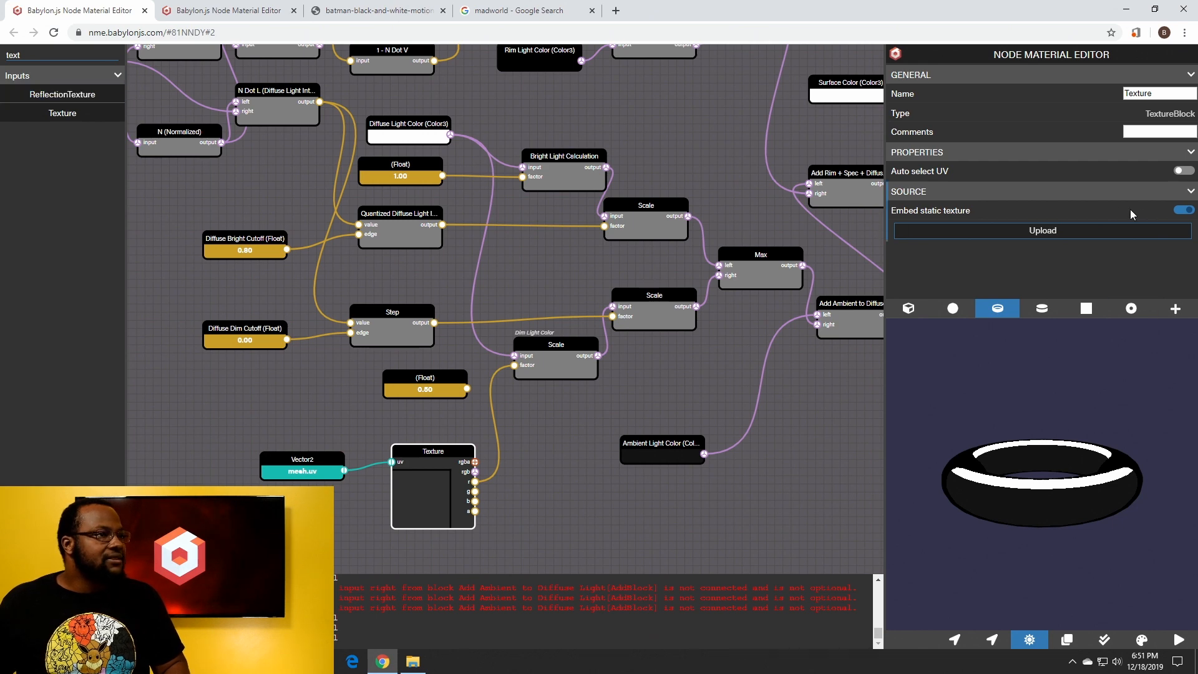
# Load WaveDitherTexture.png into the Texture block and check the pattern on the torus
pyautogui.click(1086, 230)
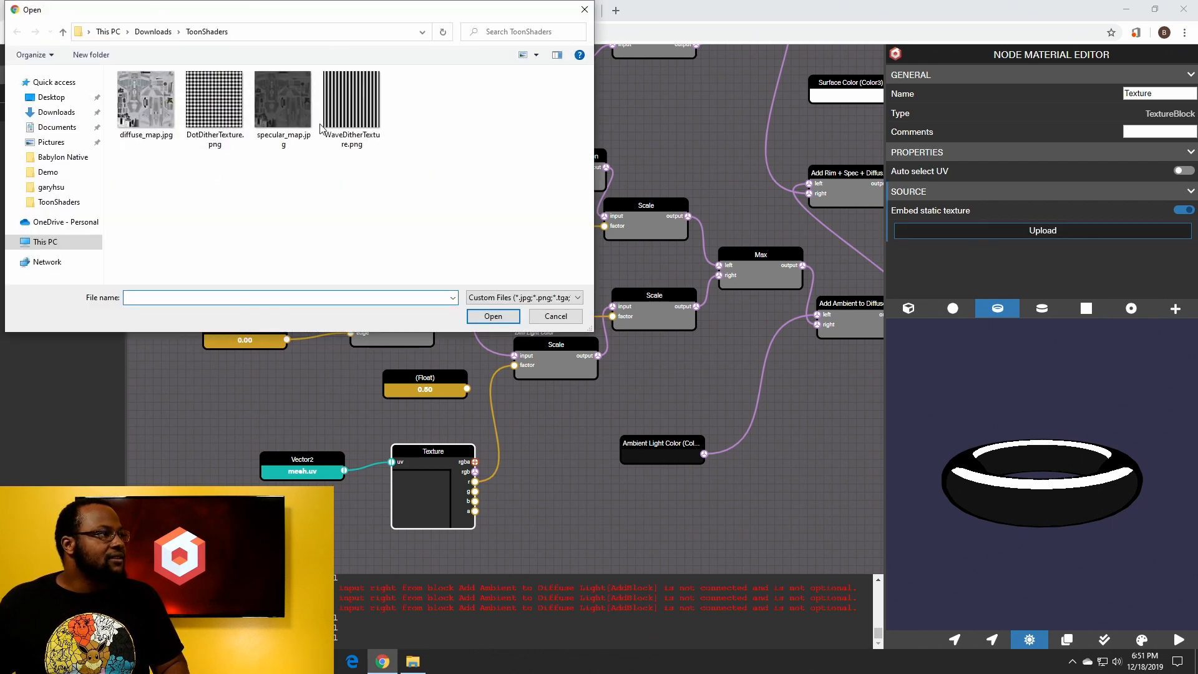
pyautogui.doubleClick(337, 112)
pyautogui.scroll(-2, 999, 549)
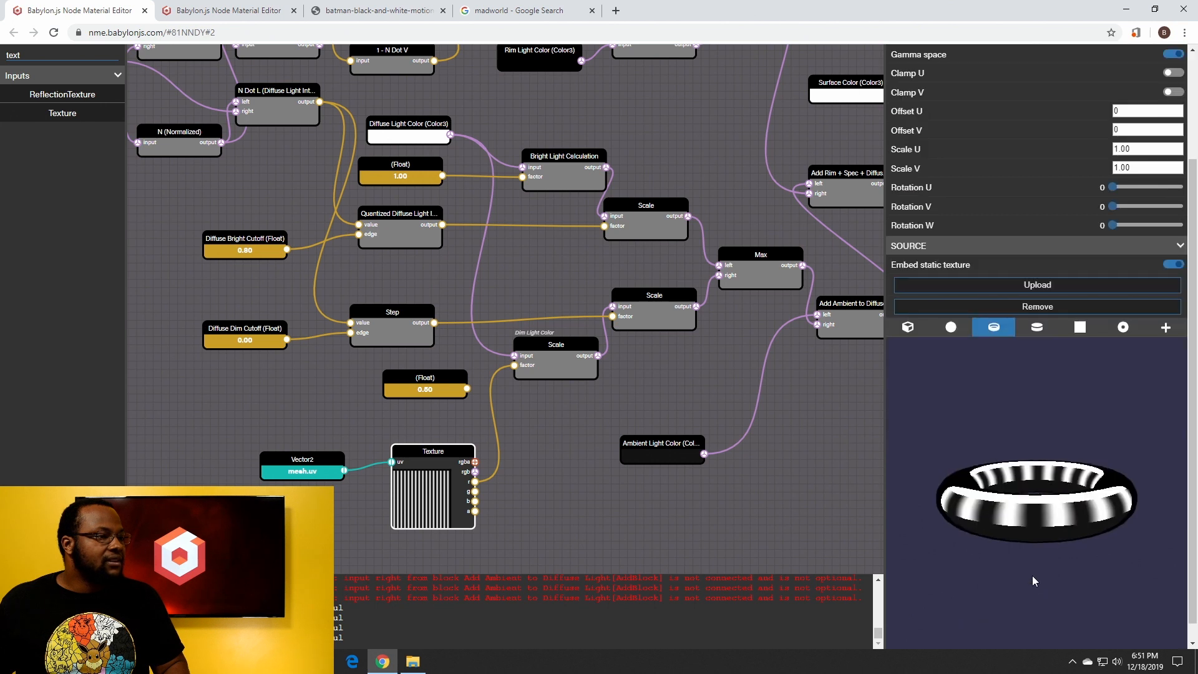
pyautogui.moveTo(1032, 576)
pyautogui.mouseDown()
pyautogui.moveTo(1036, 546)
pyautogui.moveTo(946, 576)
pyautogui.moveTo(1030, 579)
pyautogui.mouseUp()
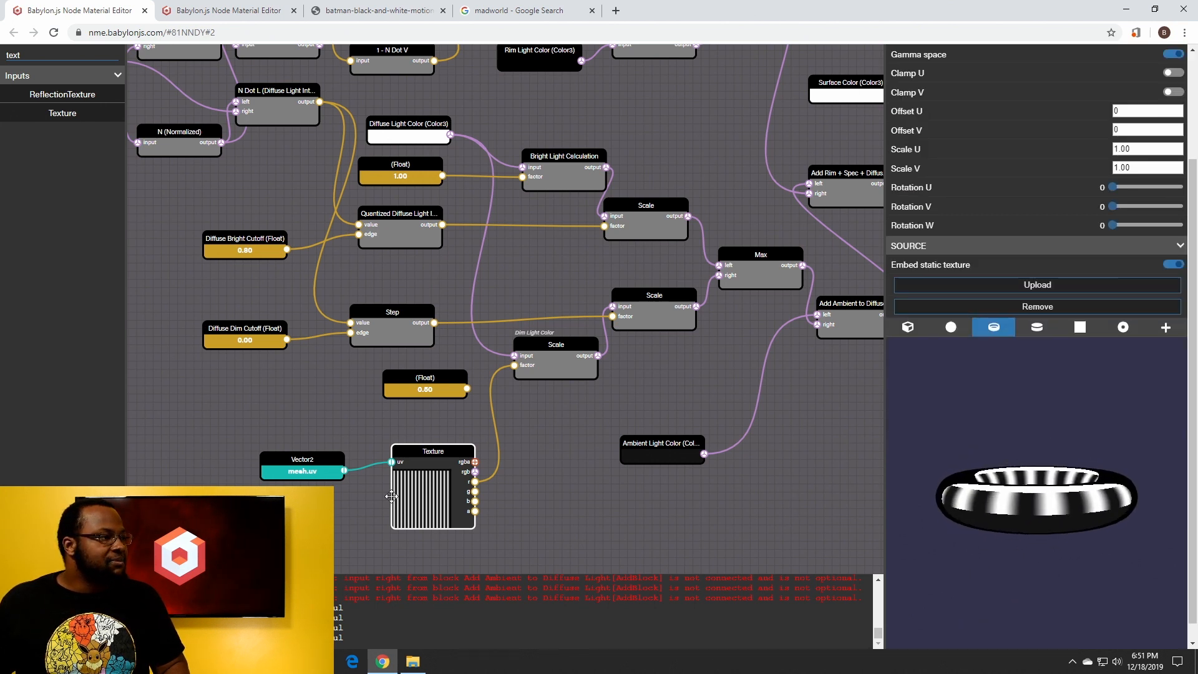
# Move the mesh.uv block away from the Texture block and insert a Scale block between them, wired into the uv input
pyautogui.moveTo(306, 480); pyautogui.dragTo(180, 462)
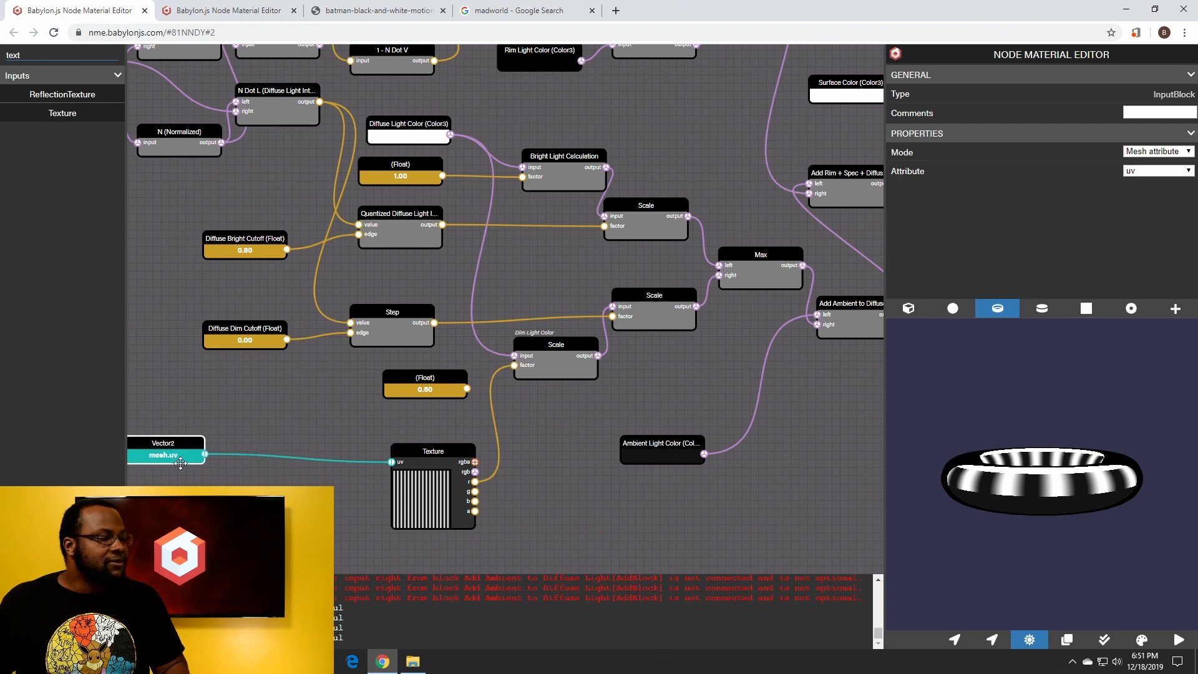
pyautogui.moveTo(1060, 501)
pyautogui.mouseDown()
pyautogui.moveTo(1057, 538)
pyautogui.moveTo(1051, 508)
pyautogui.mouseUp()
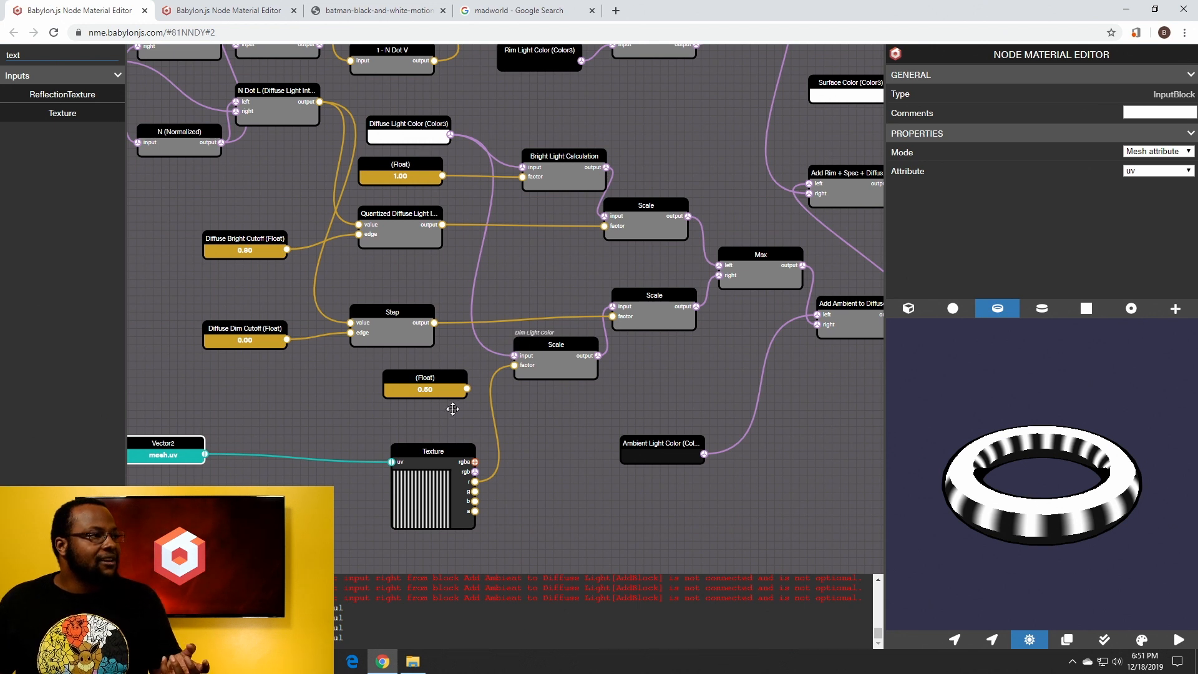
pyautogui.moveTo(1131, 500); pyautogui.dragTo(1083, 455)
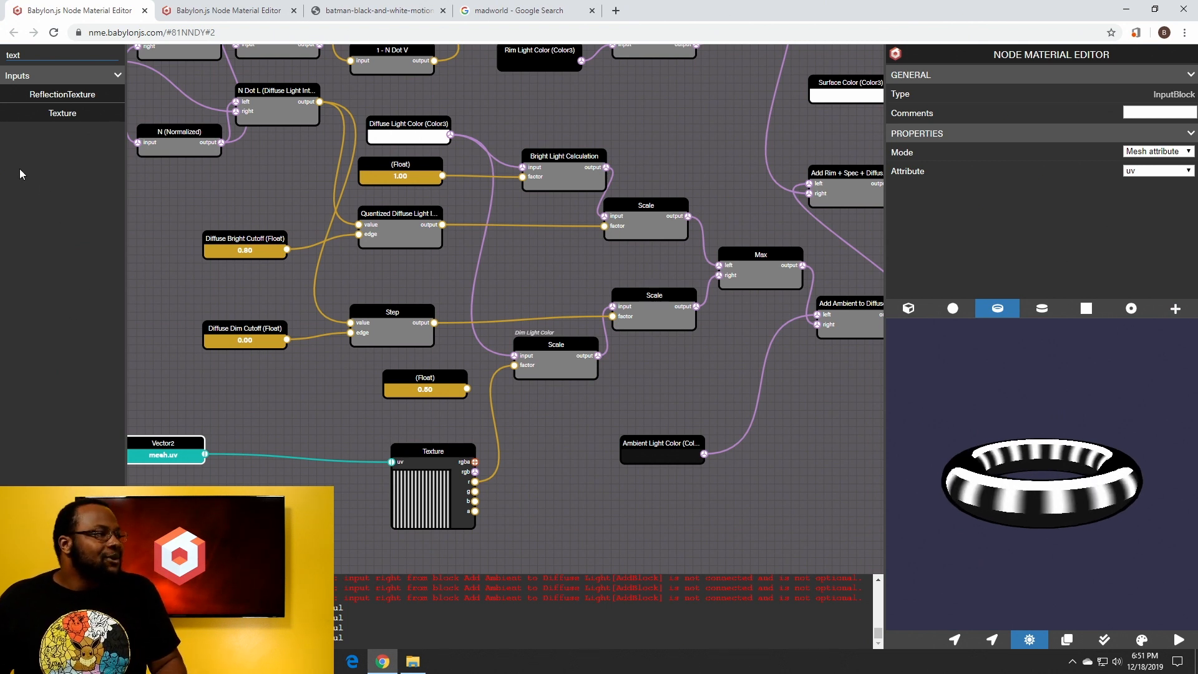
pyautogui.click(46, 52)
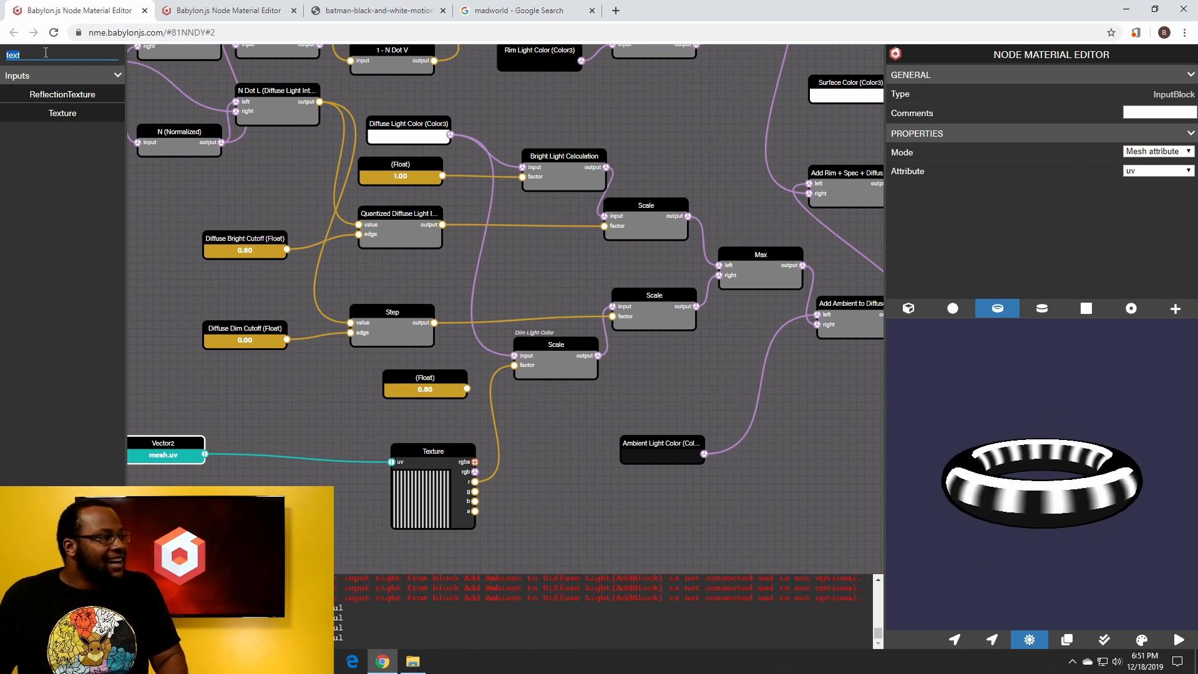
pyautogui.write('sa')
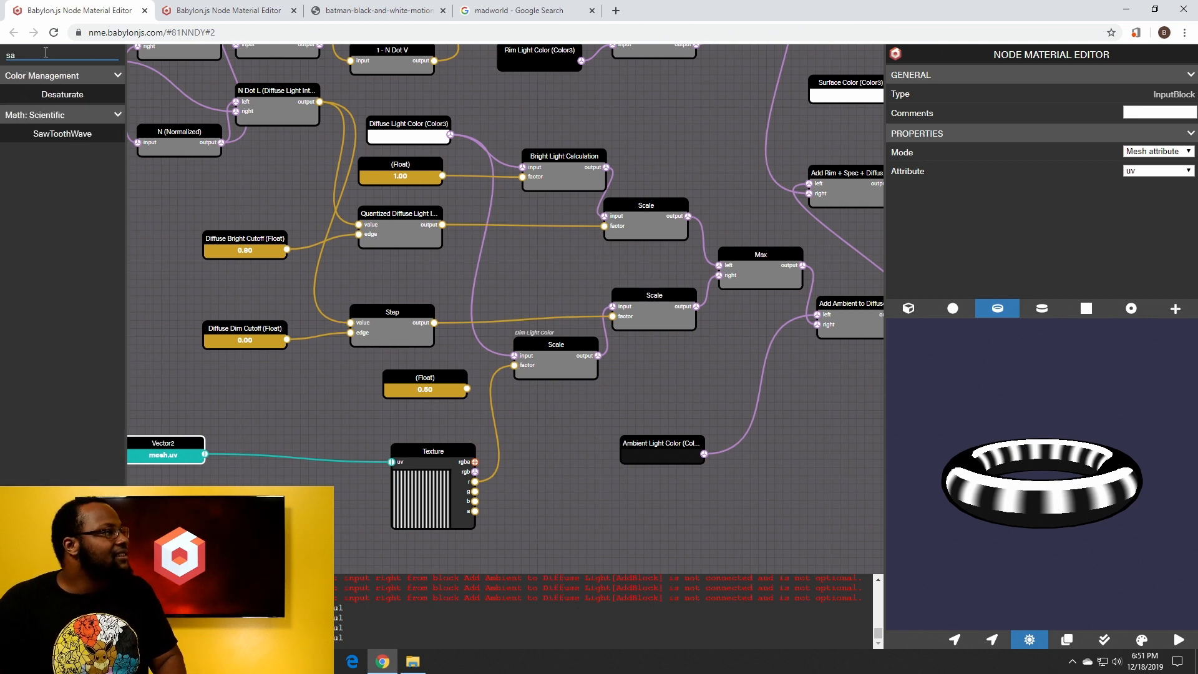
pyautogui.press('BackSpace')
pyautogui.press('BackSpace')
pyautogui.write('scale')
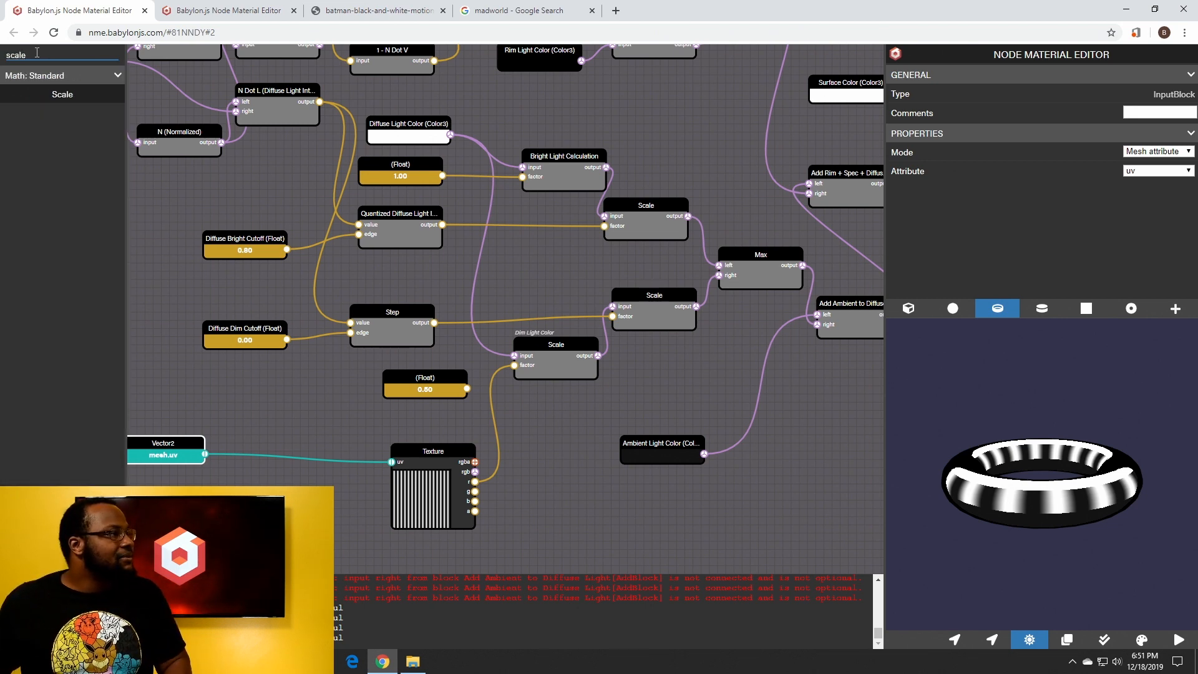
pyautogui.moveTo(75, 91); pyautogui.dragTo(245, 412)
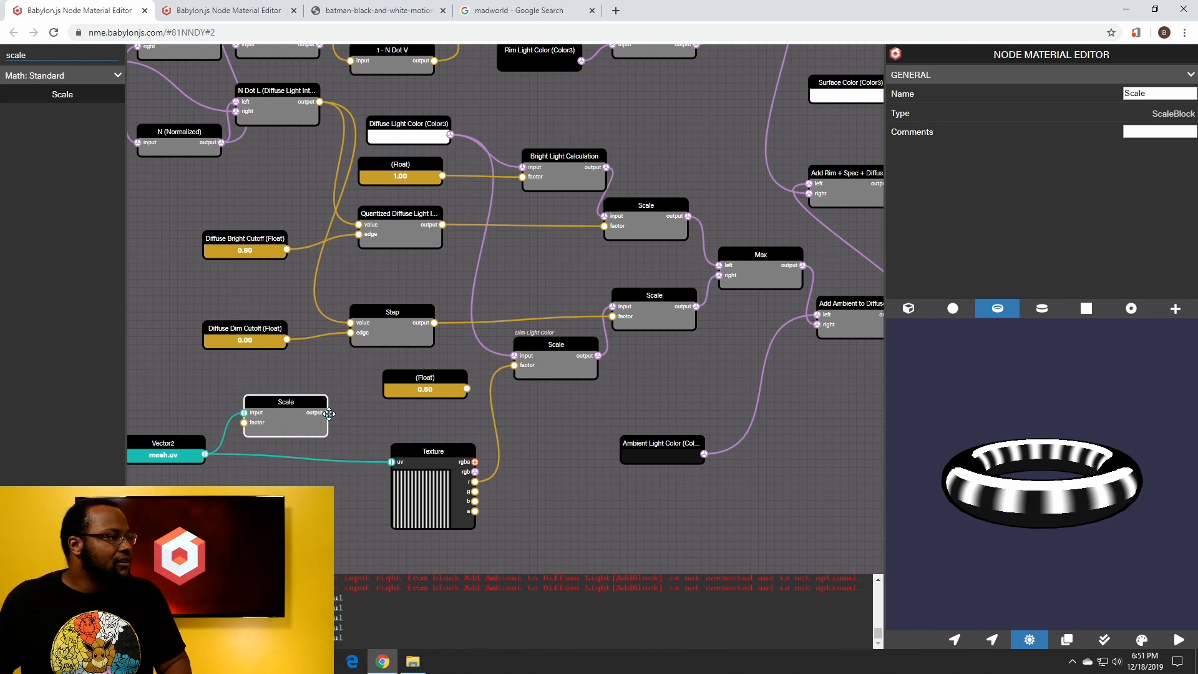
pyautogui.moveTo(328, 413); pyautogui.dragTo(392, 462)
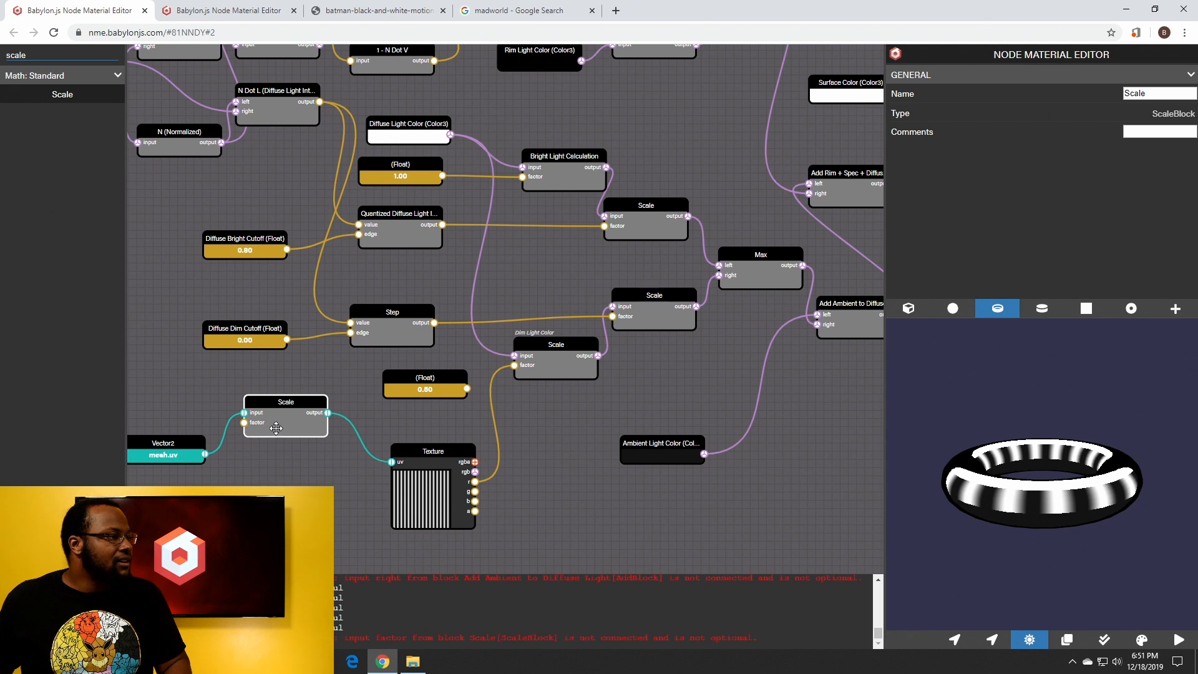
# Add a Float input to the UV Scale block's factor, set it to 10, and check the stripes on the torus
pyautogui.moveTo(242, 422); pyautogui.dragTo(360, 472)
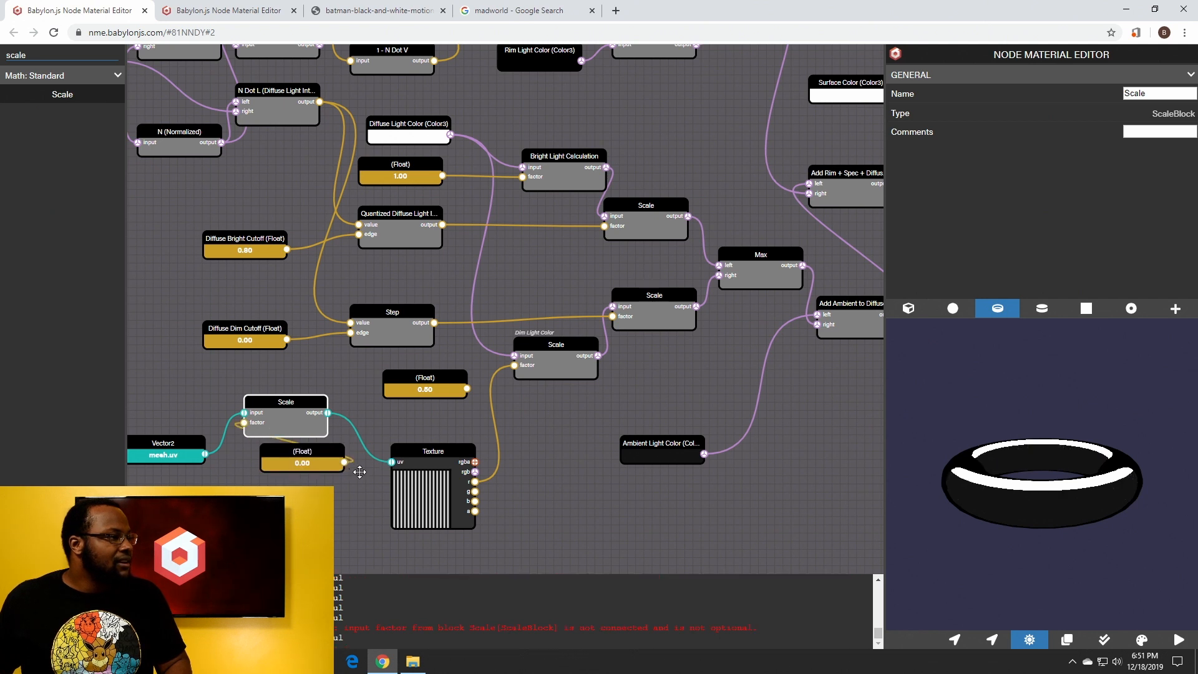
pyautogui.click(314, 463)
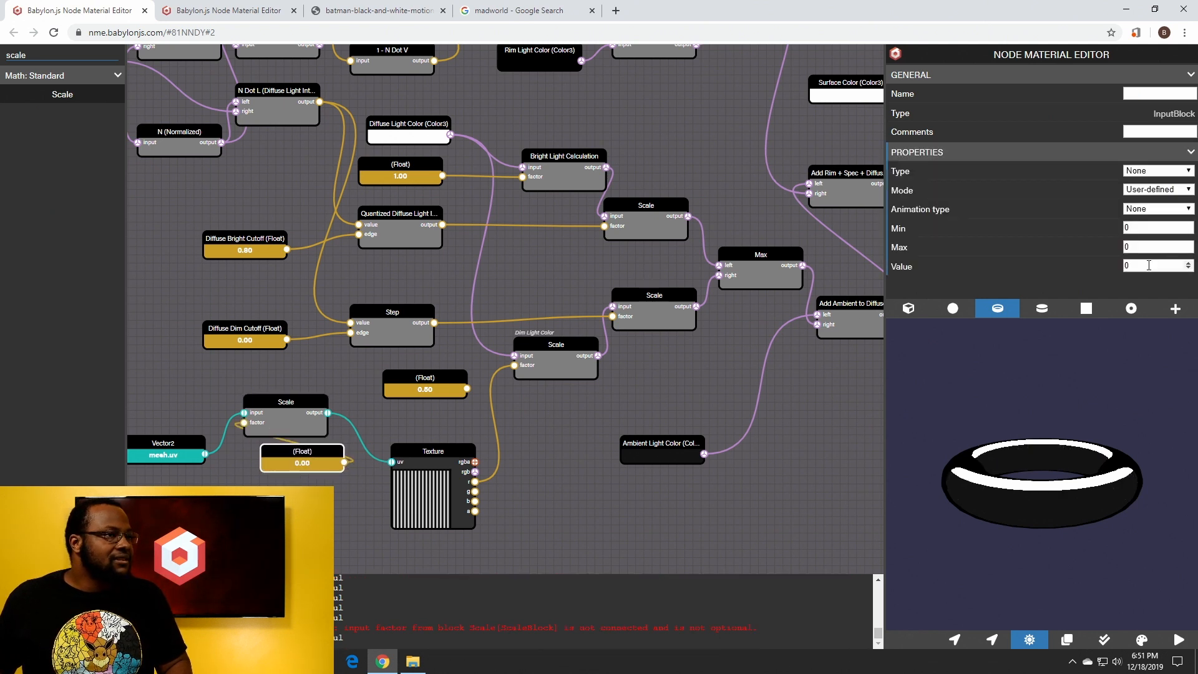
pyautogui.write('10')
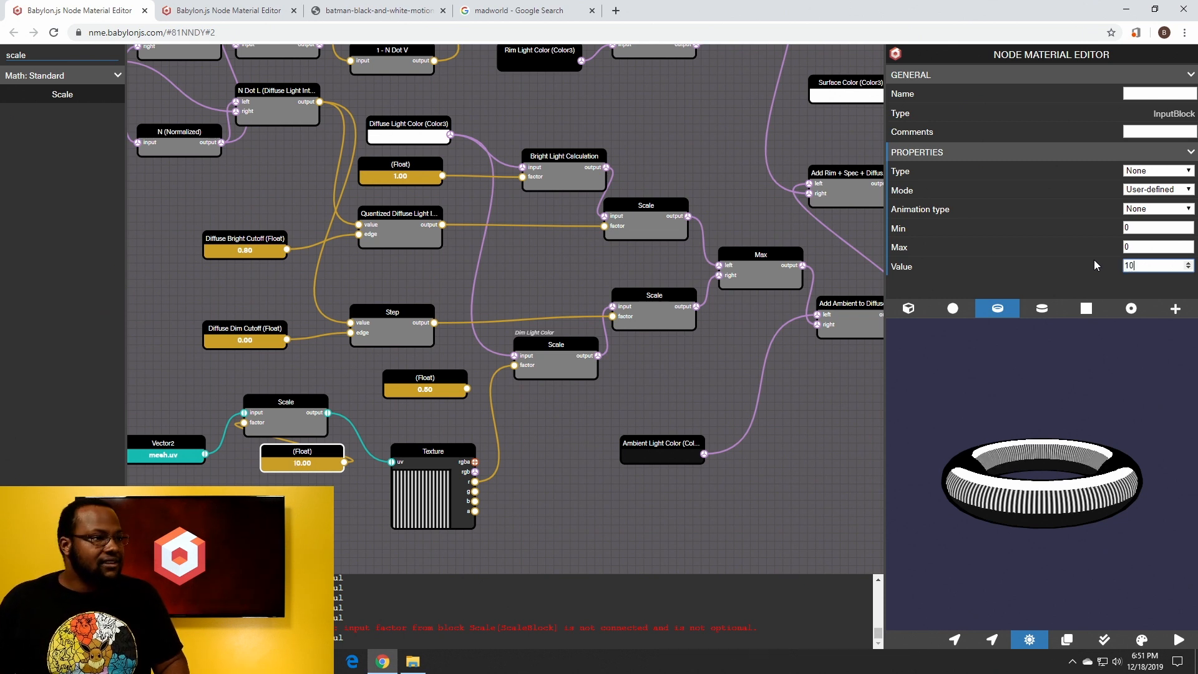
pyautogui.moveTo(1052, 527)
pyautogui.mouseDown()
pyautogui.moveTo(1084, 502)
pyautogui.moveTo(1081, 534)
pyautogui.moveTo(1070, 531)
pyautogui.mouseUp()
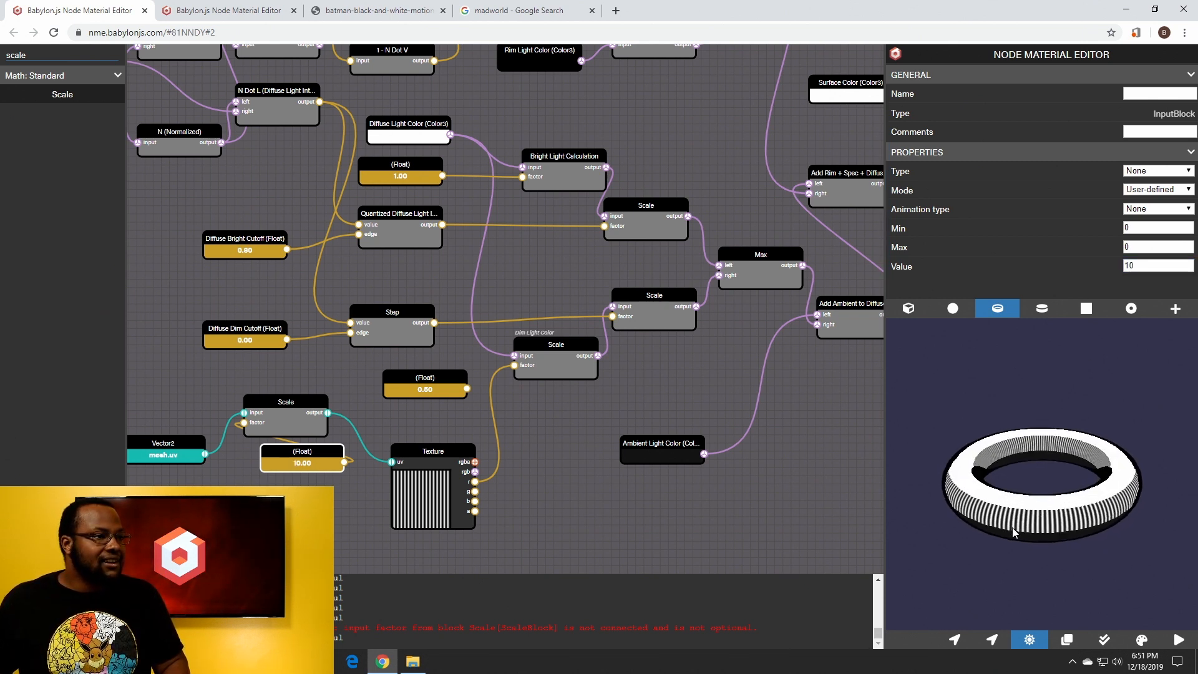
# Move the 10.00 Float below the UV Scale block and the mesh.uv block further left to free up space
pyautogui.moveTo(296, 463); pyautogui.dragTo(246, 489)
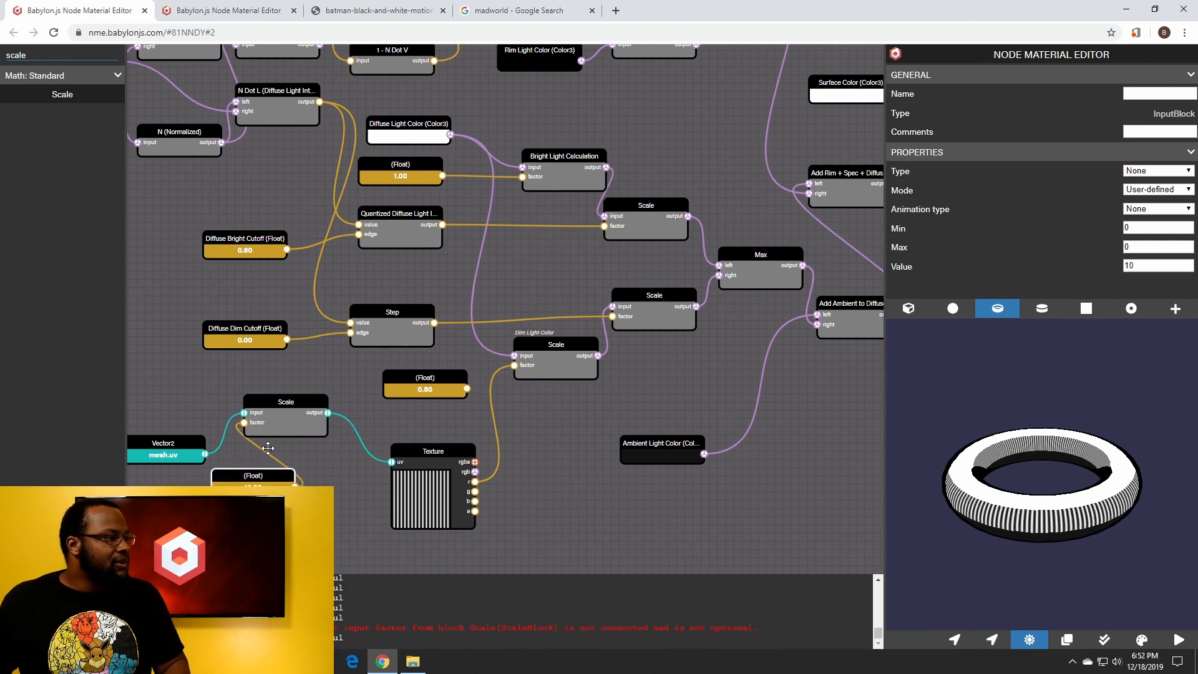
pyautogui.moveTo(272, 410); pyautogui.dragTo(439, 310)
pyautogui.moveTo(343, 339); pyautogui.dragTo(253, 330)
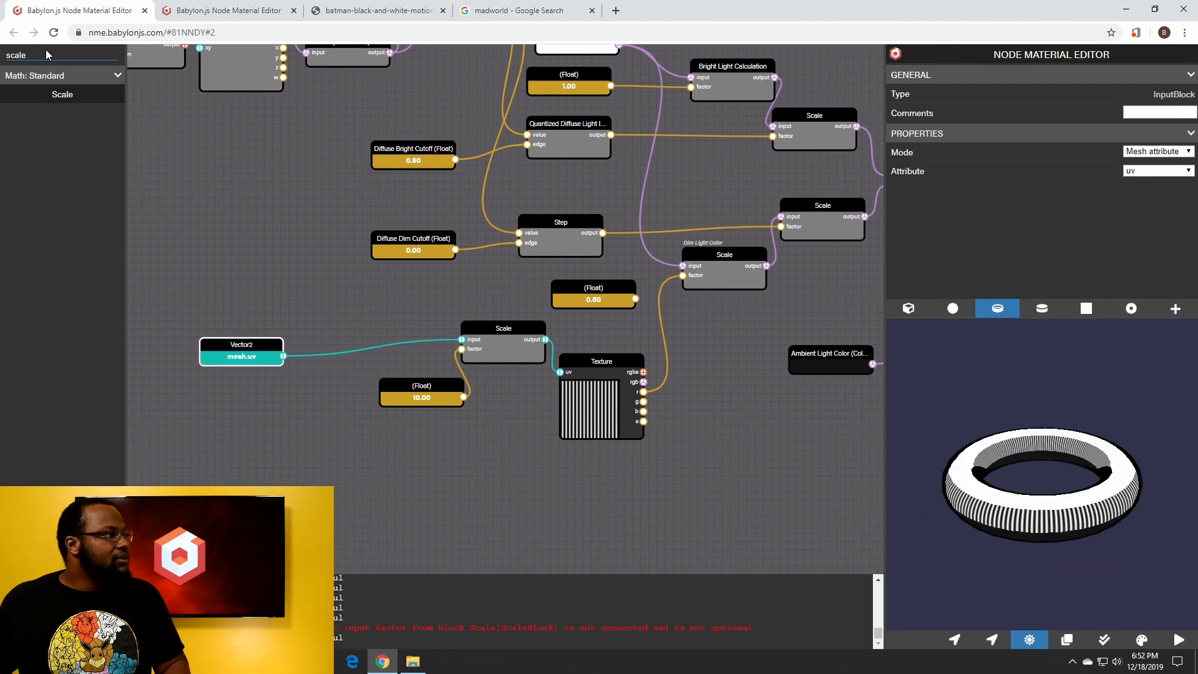
# Add a Rotate2d block and wire it between the mesh.uv block and the UV Scale block's input
pyautogui.moveTo(47, 54); pyautogui.dragTo(1, 56)
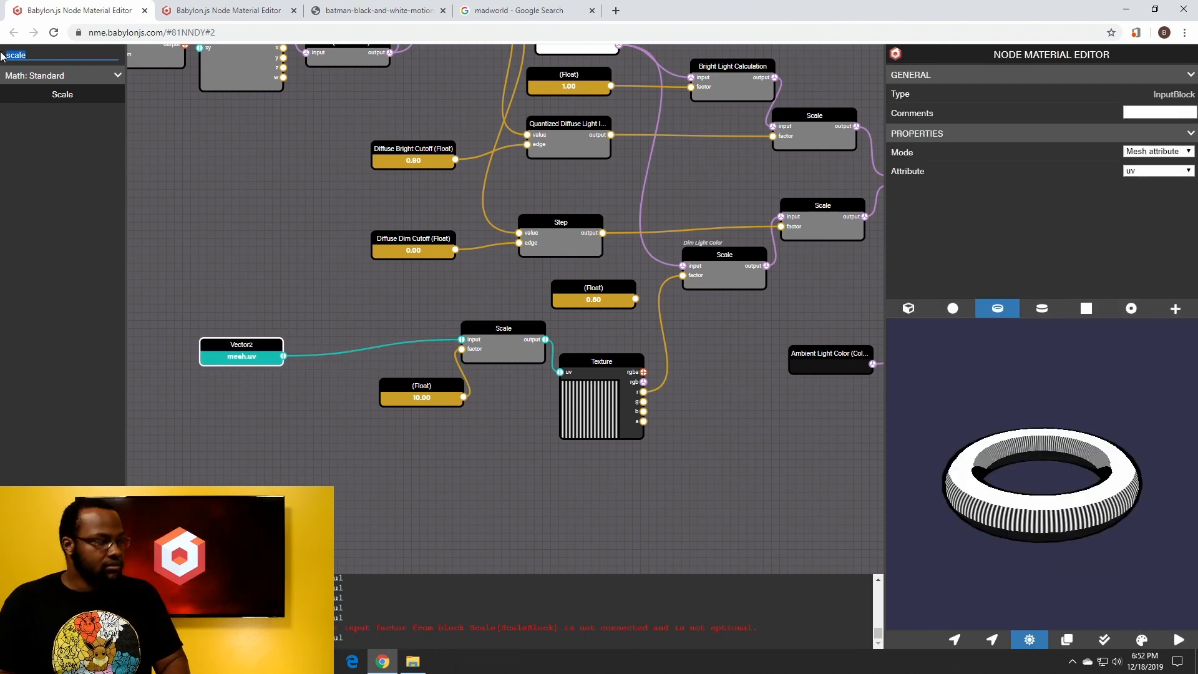
pyautogui.write('rotate')
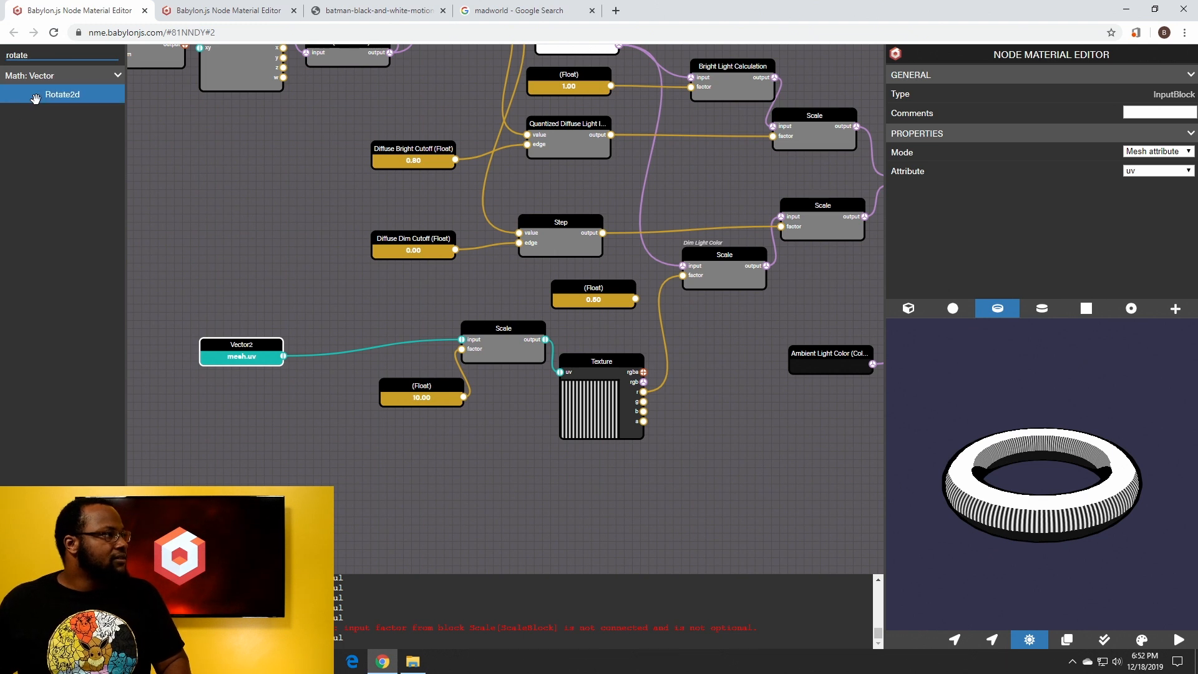
pyautogui.moveTo(69, 97); pyautogui.dragTo(381, 290)
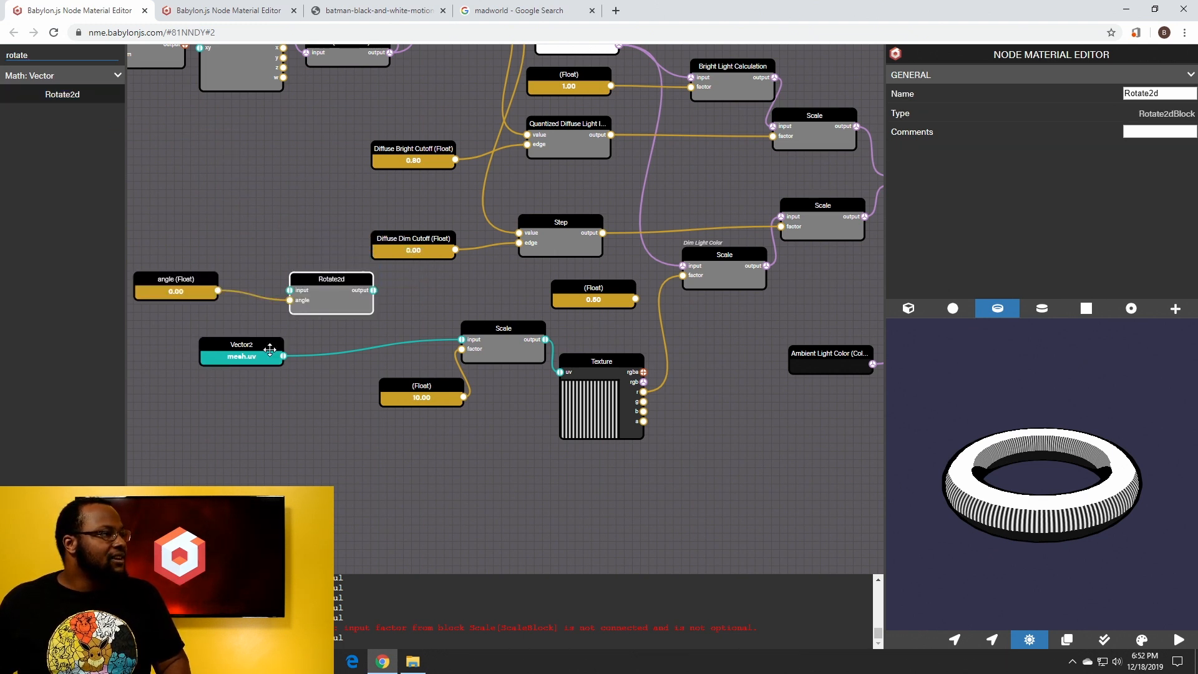
pyautogui.moveTo(283, 355); pyautogui.dragTo(290, 290)
pyautogui.moveTo(374, 291); pyautogui.dragTo(461, 340)
# Try a Rotate2d angle of 40 and inspect the stripes on the torus up close
pyautogui.click(188, 292)
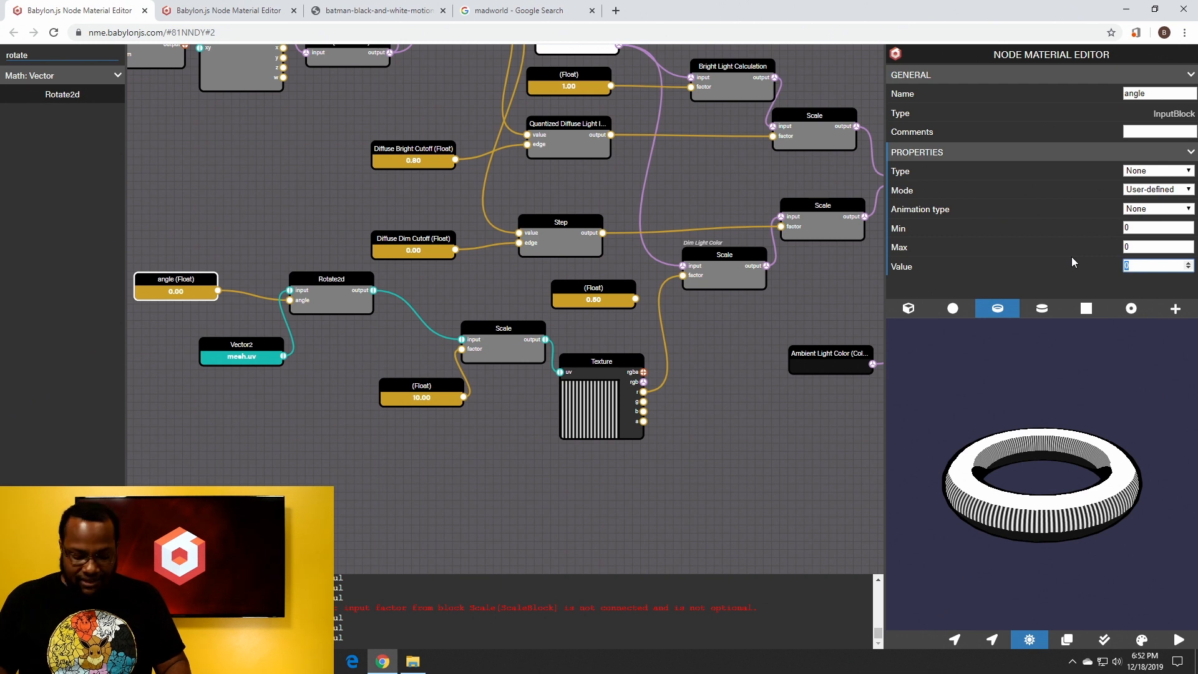
pyautogui.write('40')
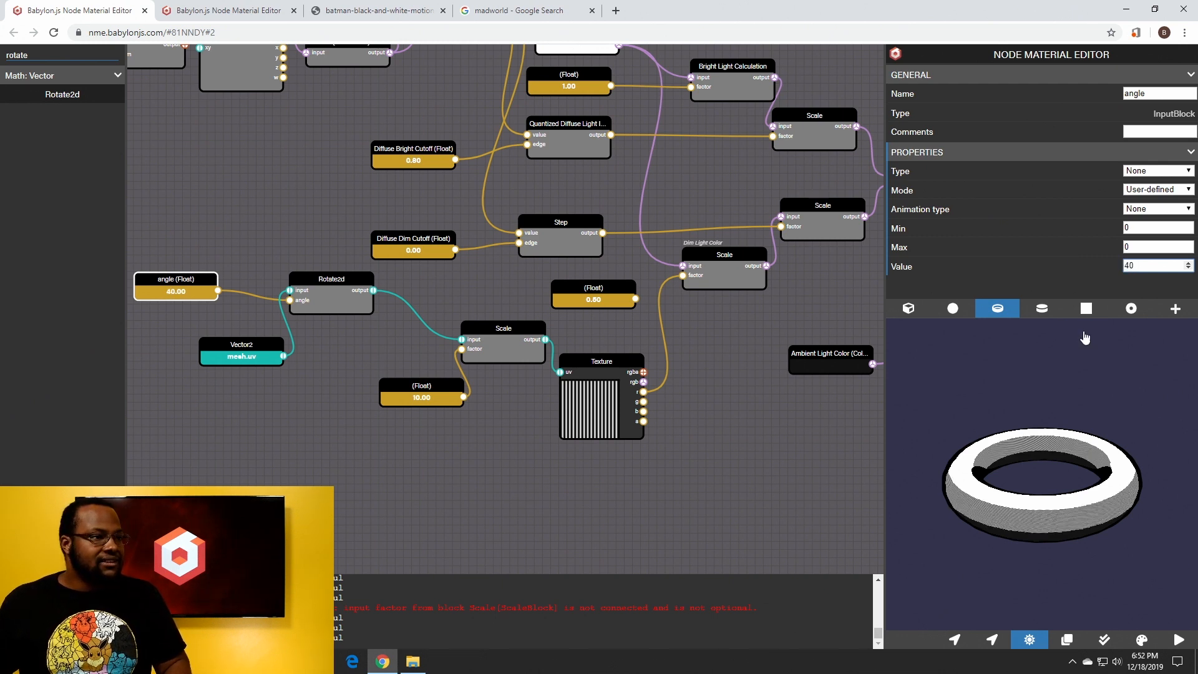
pyautogui.moveTo(1058, 563); pyautogui.dragTo(1064, 500)
pyautogui.scroll(5, 1062, 494)
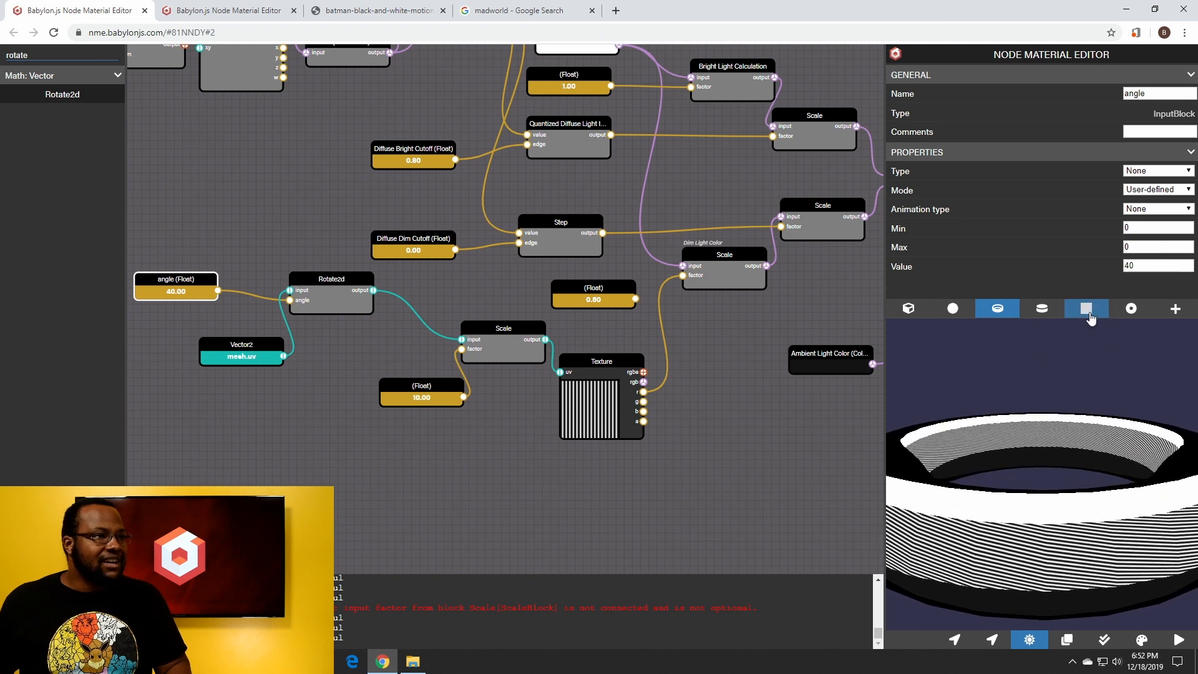
# Try Rotate2d angle values of 20, 90 and 9, and inspect the stripe direction from the side of the torus
pyautogui.click(1152, 267)
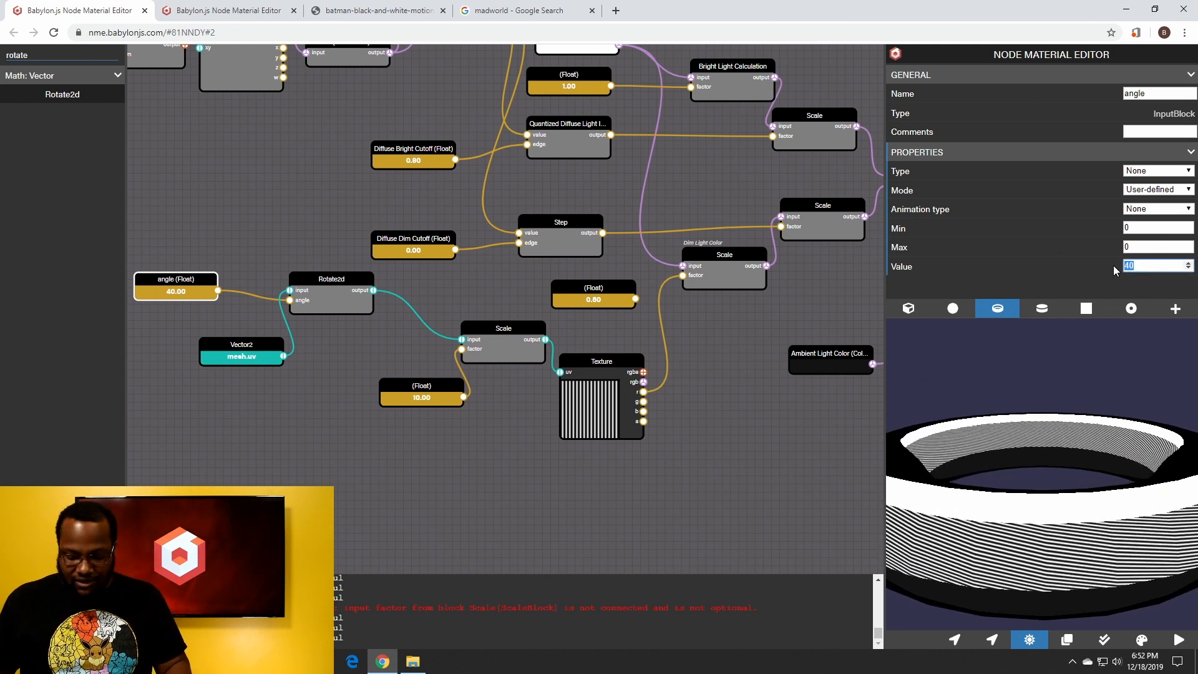
pyautogui.write('20')
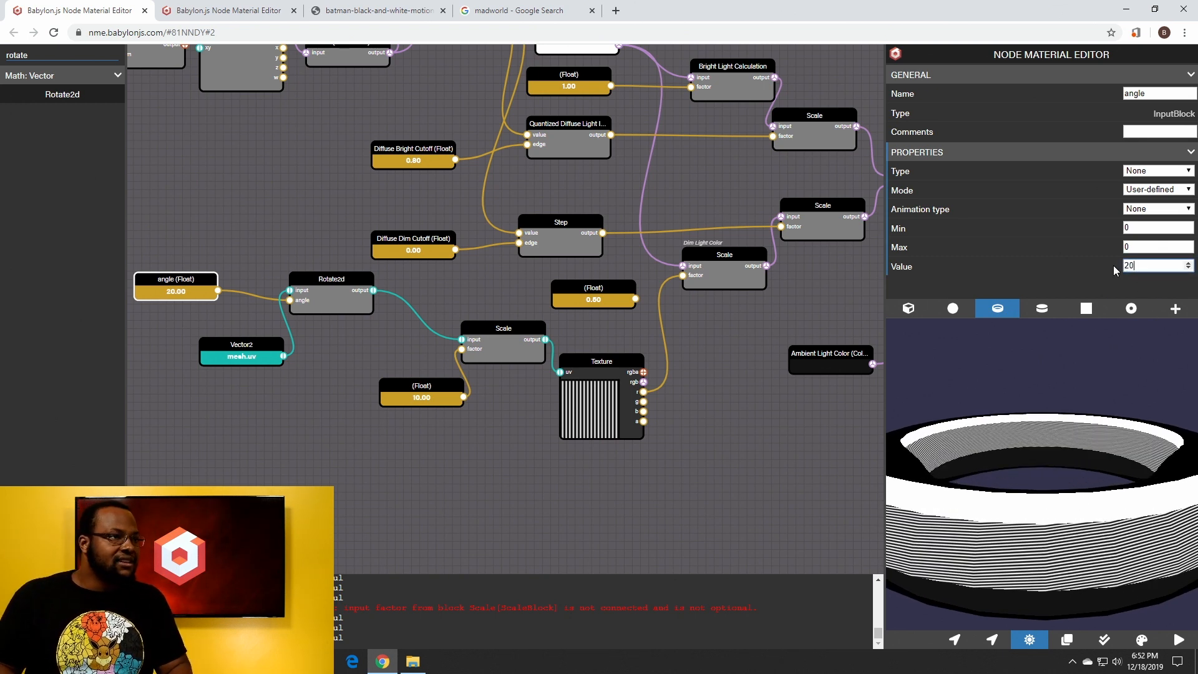
pyautogui.press('BackSpace')
pyautogui.press('BackSpace')
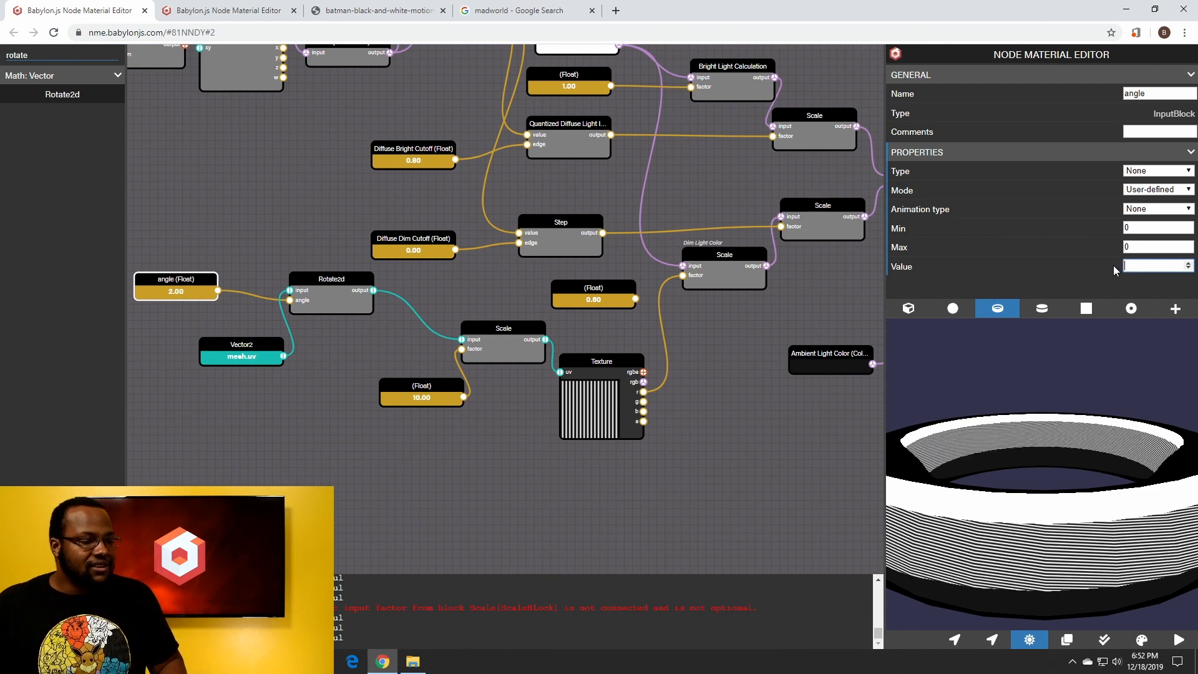
pyautogui.write('90')
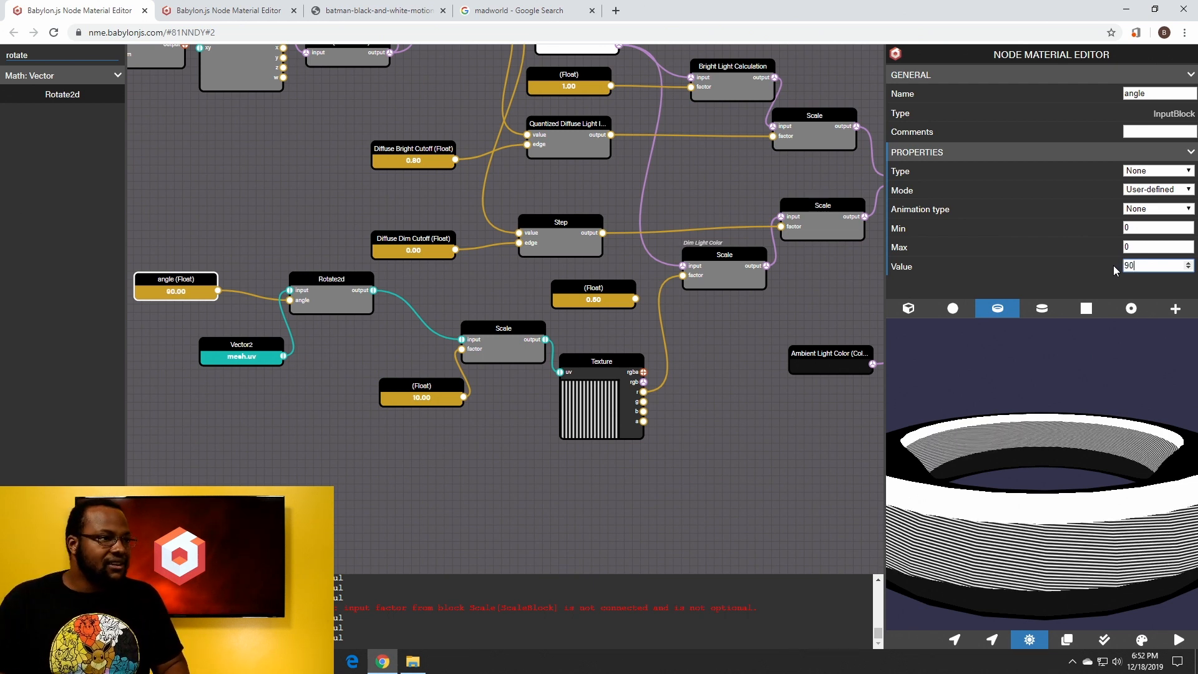
pyautogui.press('BackSpace')
pyautogui.press('BackSpace')
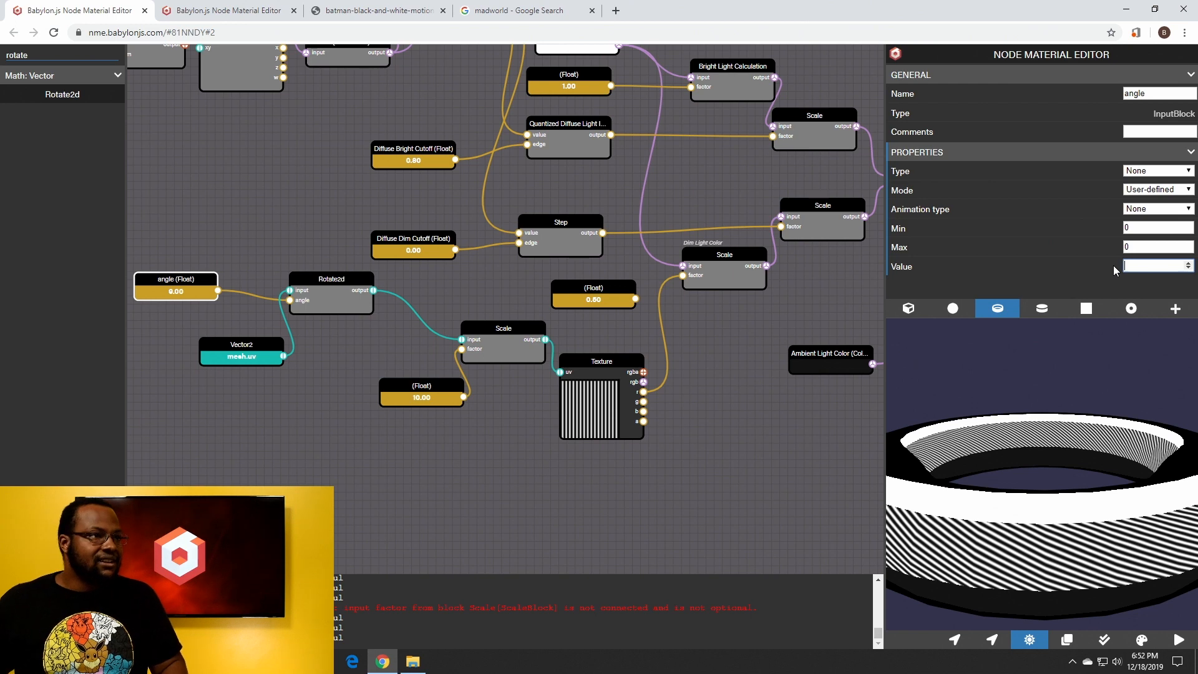
pyautogui.click(341, 495)
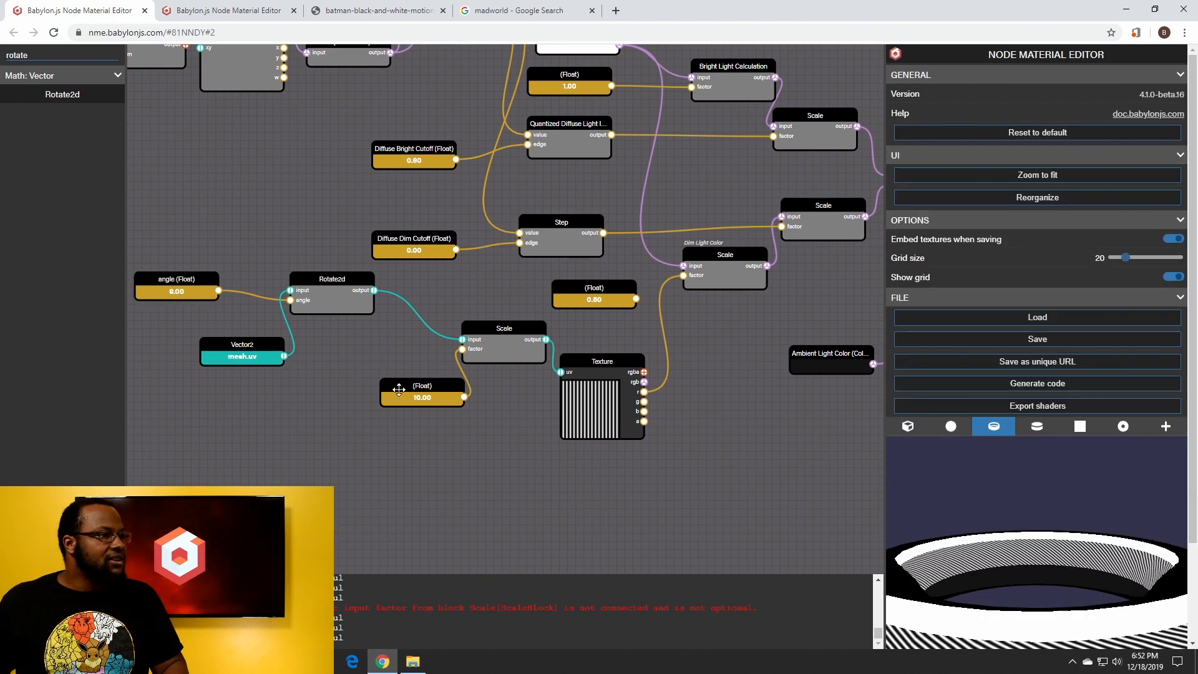
pyautogui.scroll(-5, 1018, 553)
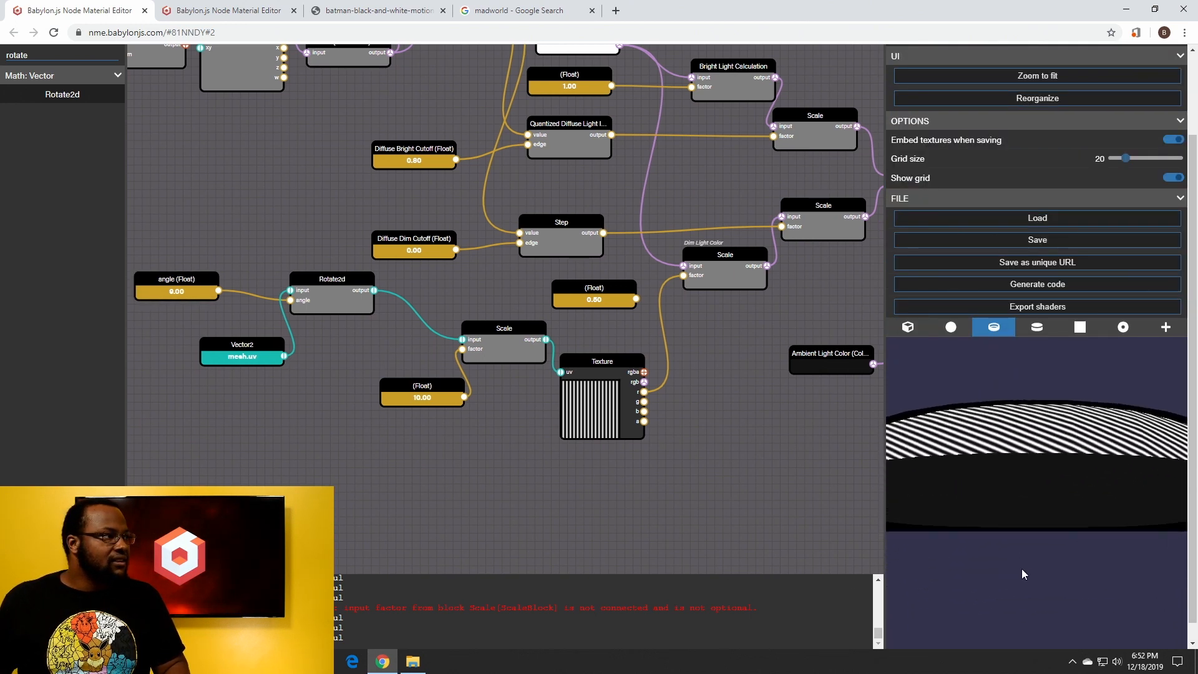
pyautogui.click(190, 284)
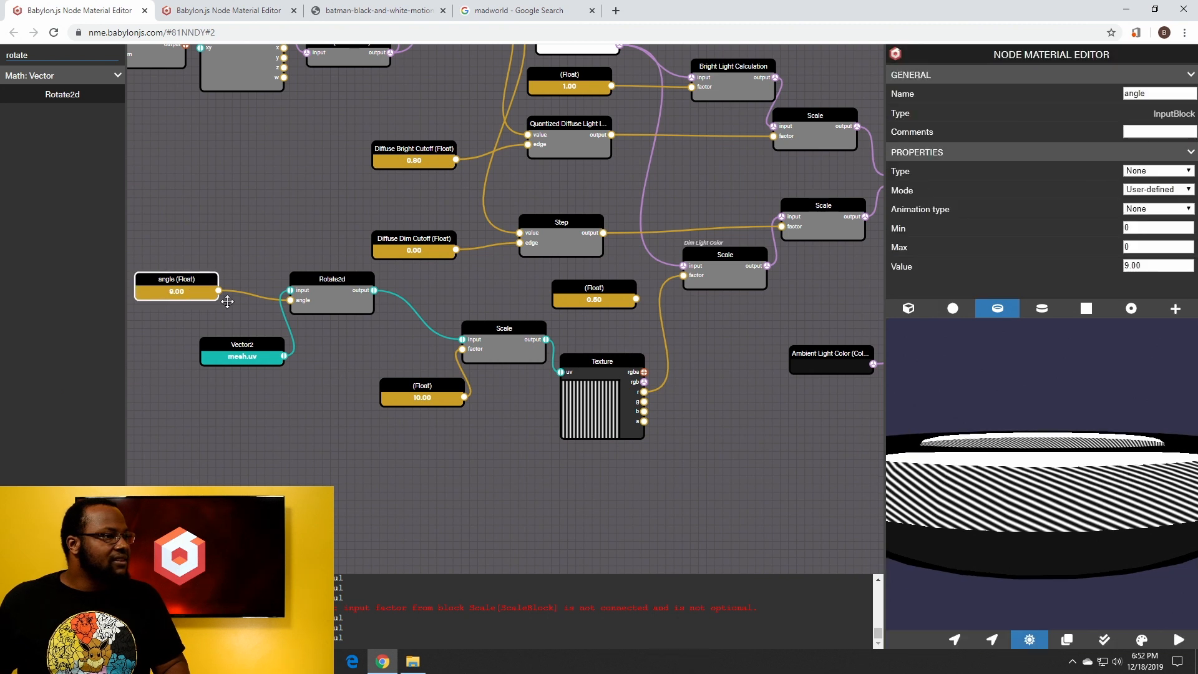
# Move the UV Scale block closer to Rotate2d and place the 10.00 Float below the mesh.uv block
pyautogui.moveTo(427, 391); pyautogui.dragTo(419, 391)
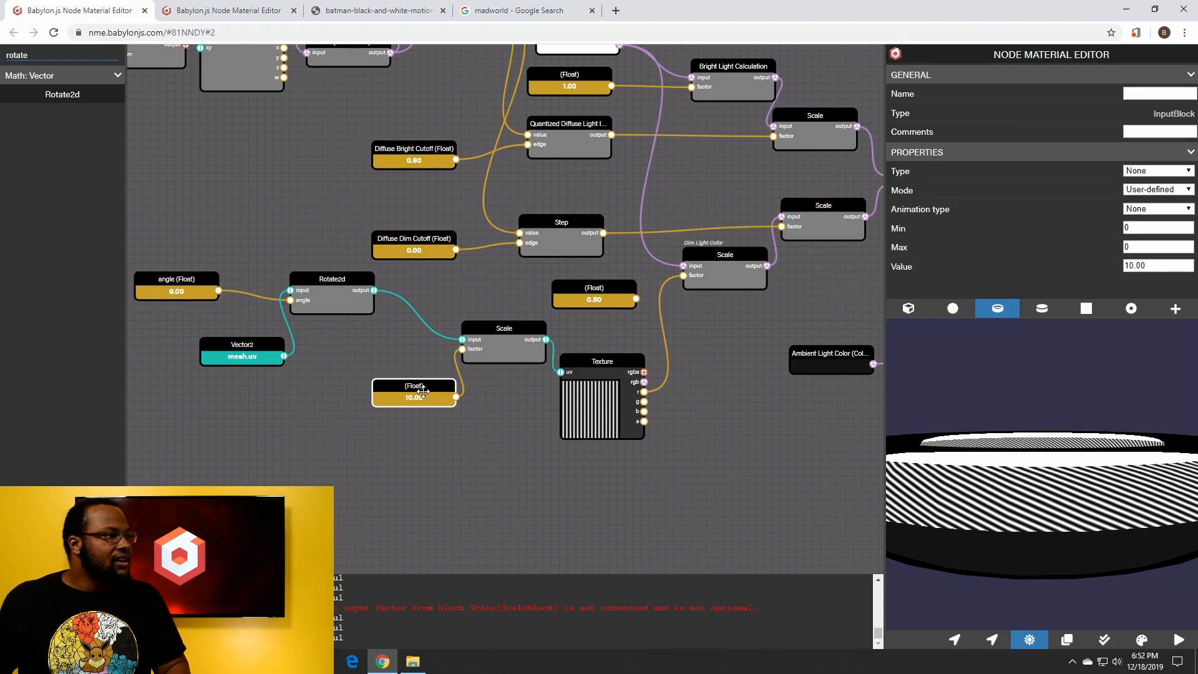
pyautogui.click(348, 293)
pyautogui.moveTo(493, 334); pyautogui.dragTo(462, 333)
pyautogui.moveTo(396, 403); pyautogui.dragTo(298, 419)
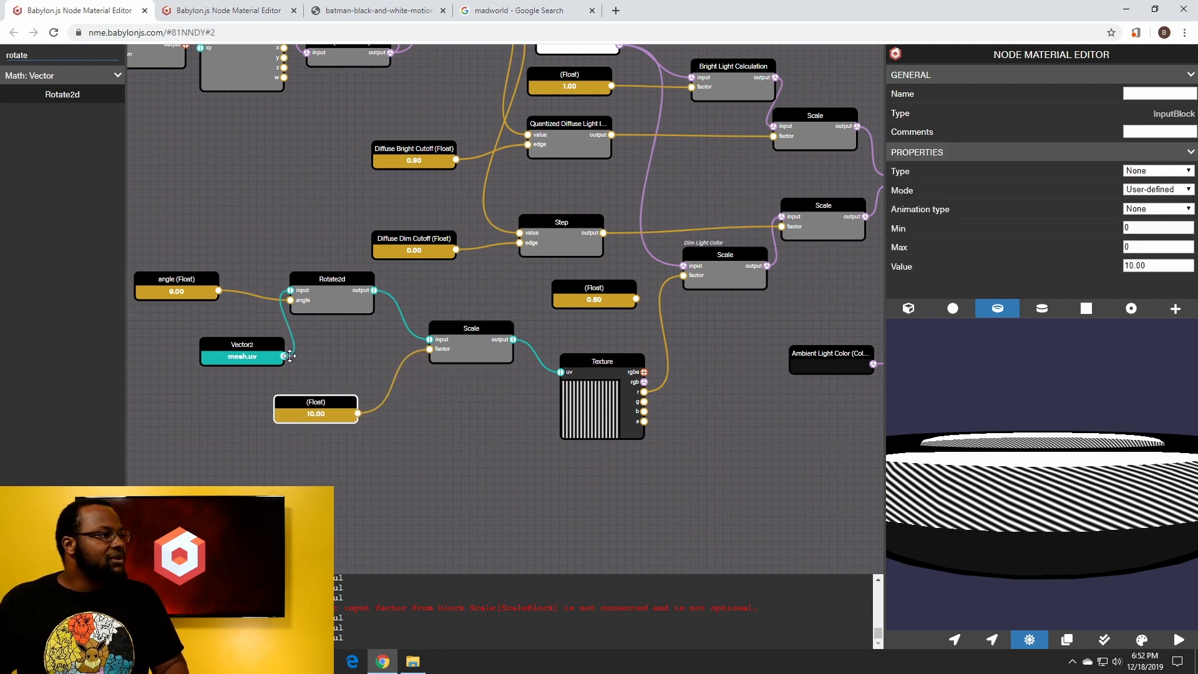
# Try scaling before rotating by wiring mesh.uv into Scale, Scale into Rotate2d, and Rotate2d into the Texture's uv input
pyautogui.moveTo(290, 356); pyautogui.dragTo(429, 339)
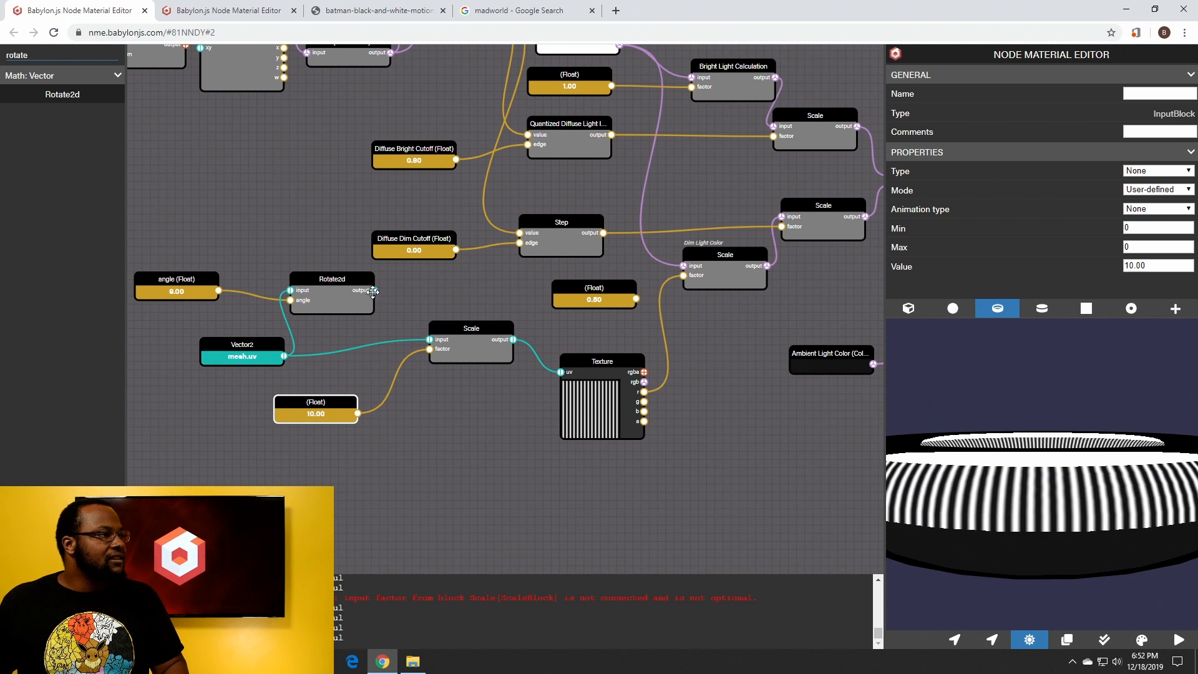
pyautogui.moveTo(337, 280); pyautogui.dragTo(517, 289)
pyautogui.moveTo(470, 329); pyautogui.dragTo(470, 299)
pyautogui.click(547, 299)
pyautogui.moveTo(547, 299); pyautogui.dragTo(561, 372)
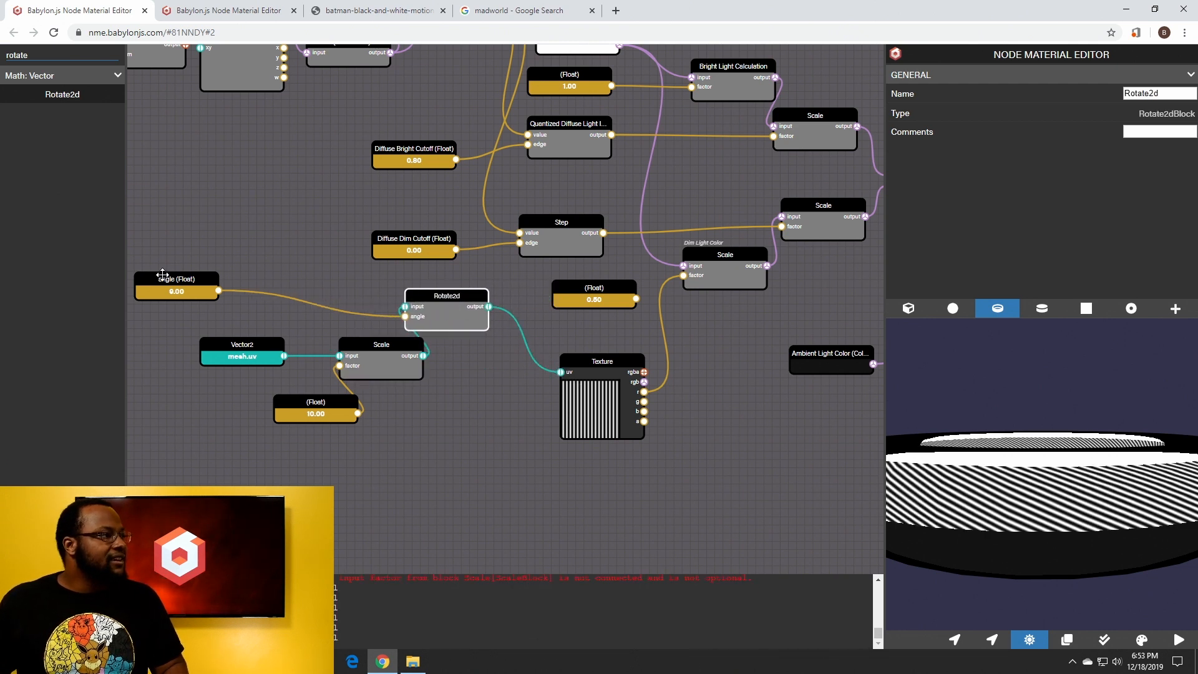
# Move the angle Float nearer to Rotate2d and try angle values of 90, 0, 40 and 35
pyautogui.moveTo(162, 275); pyautogui.dragTo(219, 258)
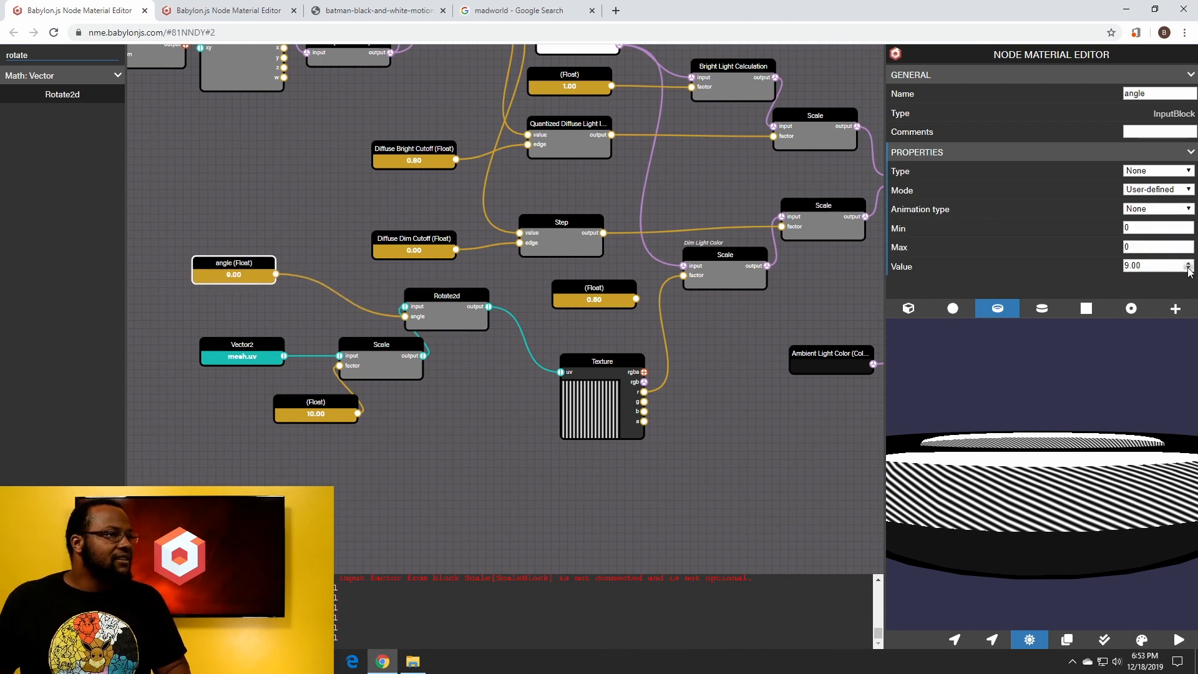
pyautogui.moveTo(1165, 266); pyautogui.dragTo(1106, 268)
pyautogui.write('90')
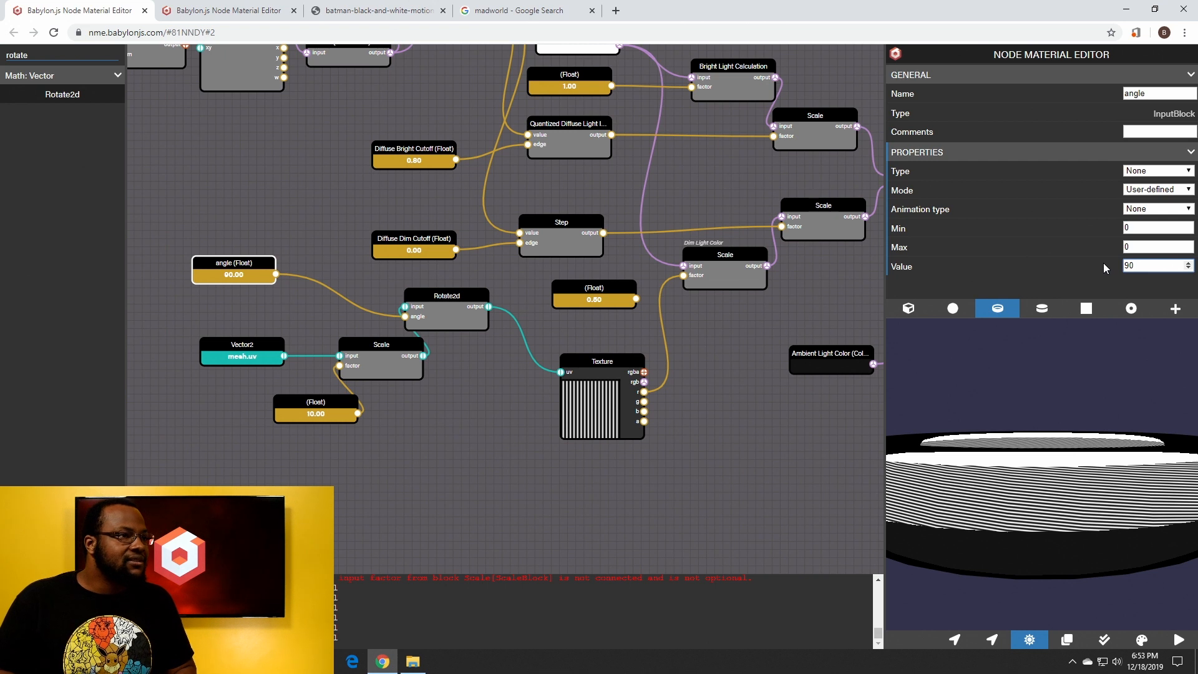
pyautogui.press('BackSpace')
pyautogui.press('BackSpace')
pyautogui.write('0')
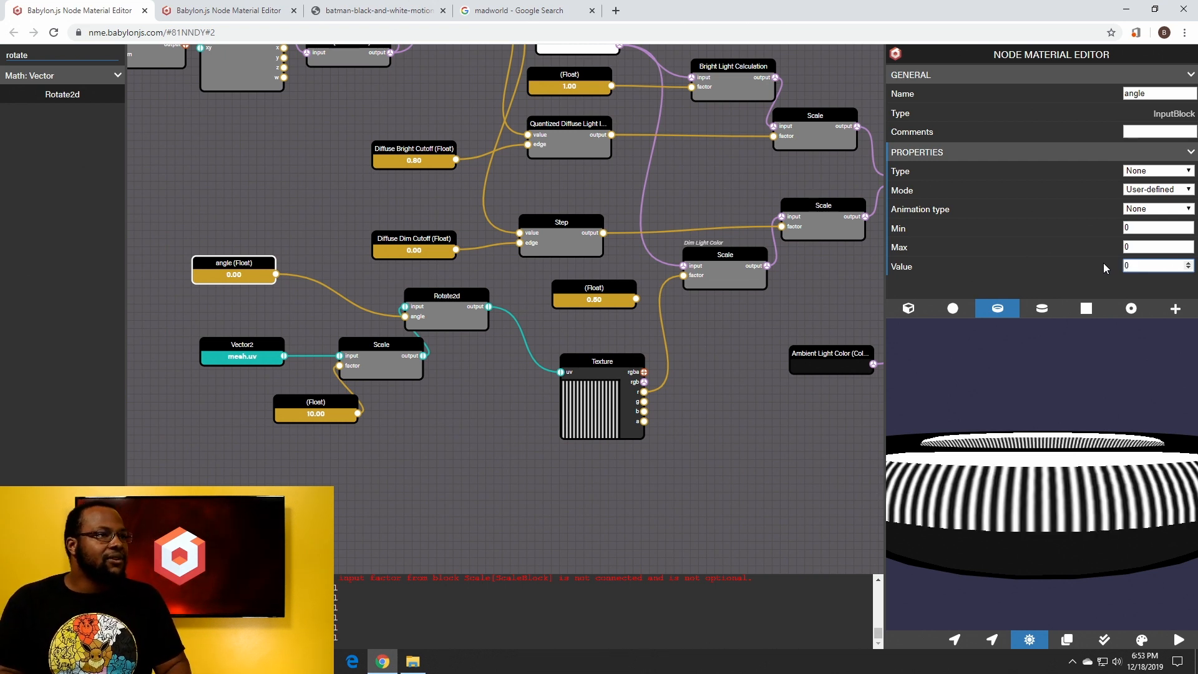
pyautogui.write('40')
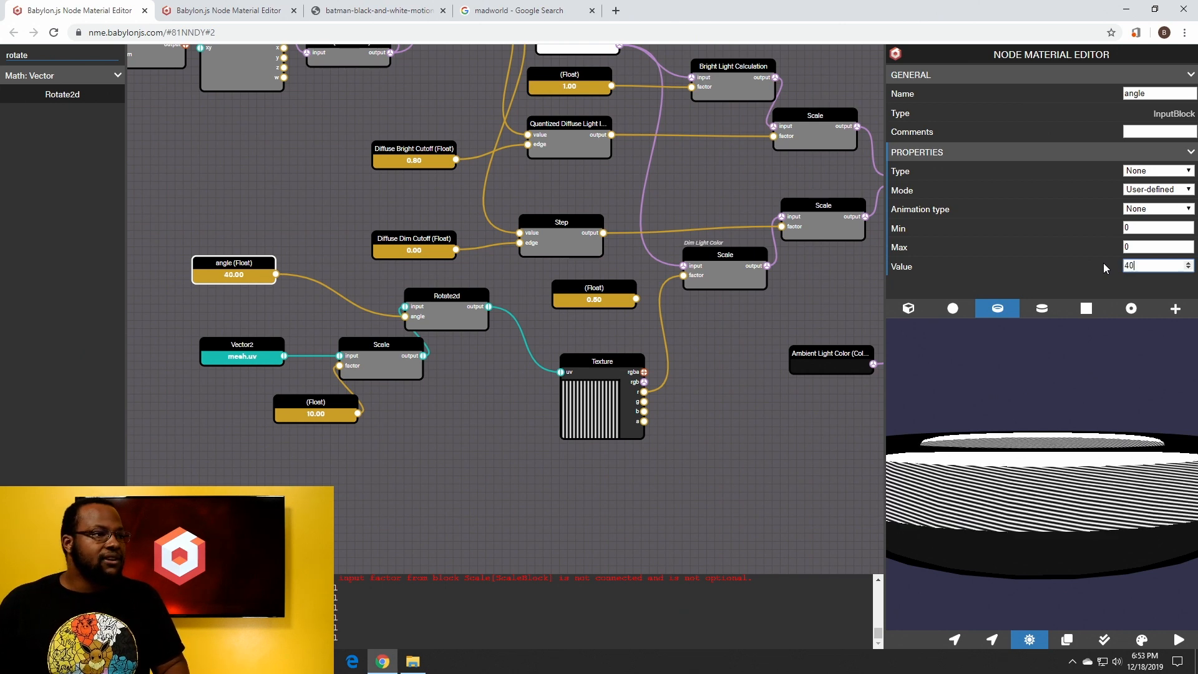
pyautogui.press('BackSpace')
pyautogui.press('BackSpace')
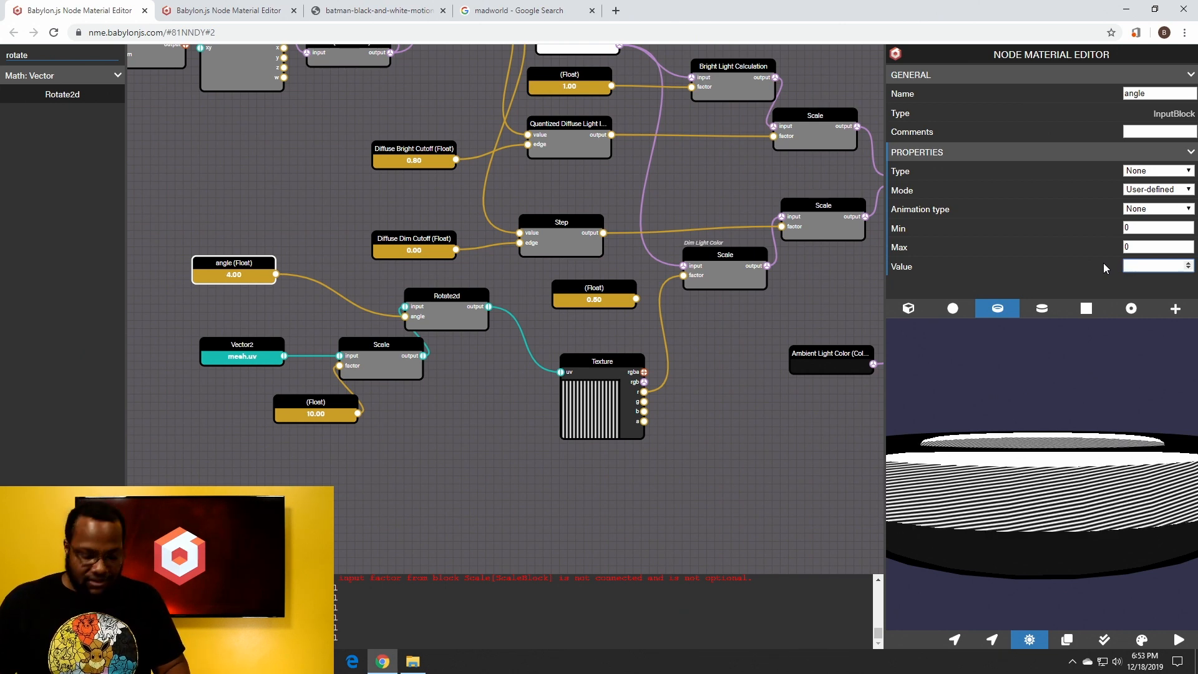
pyautogui.write('35')
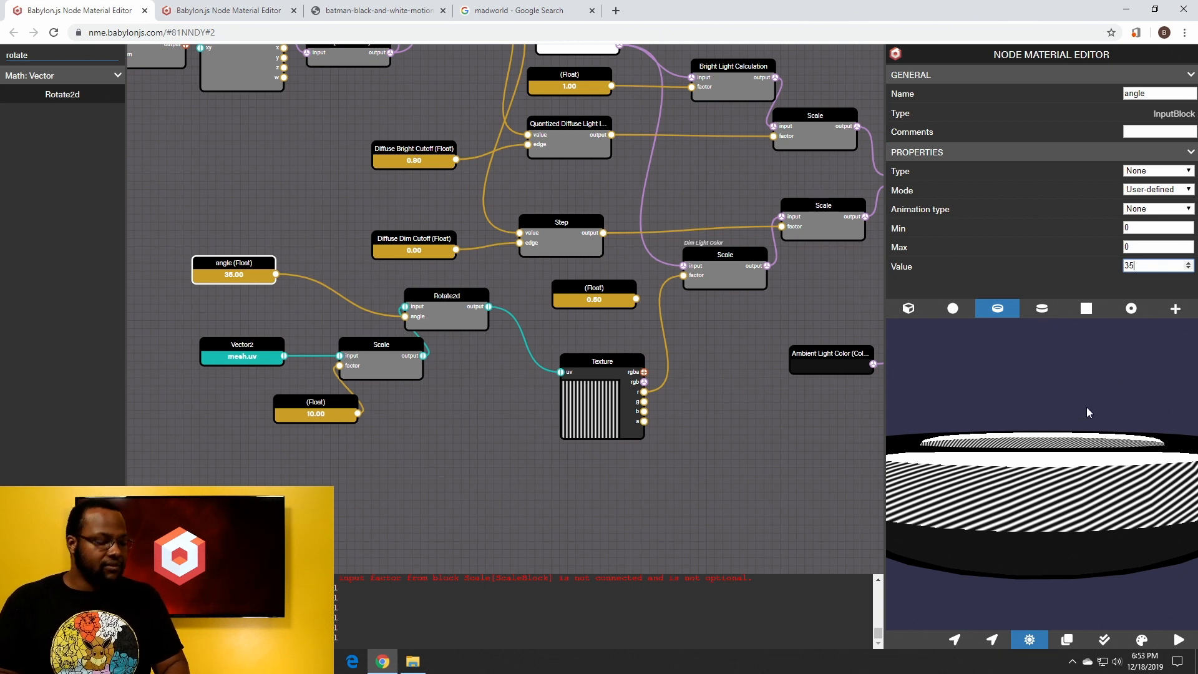
# Raise the angle in single steps to 38, and also test 382 and 3 on the torus
pyautogui.press('Up')
pyautogui.press('Up')
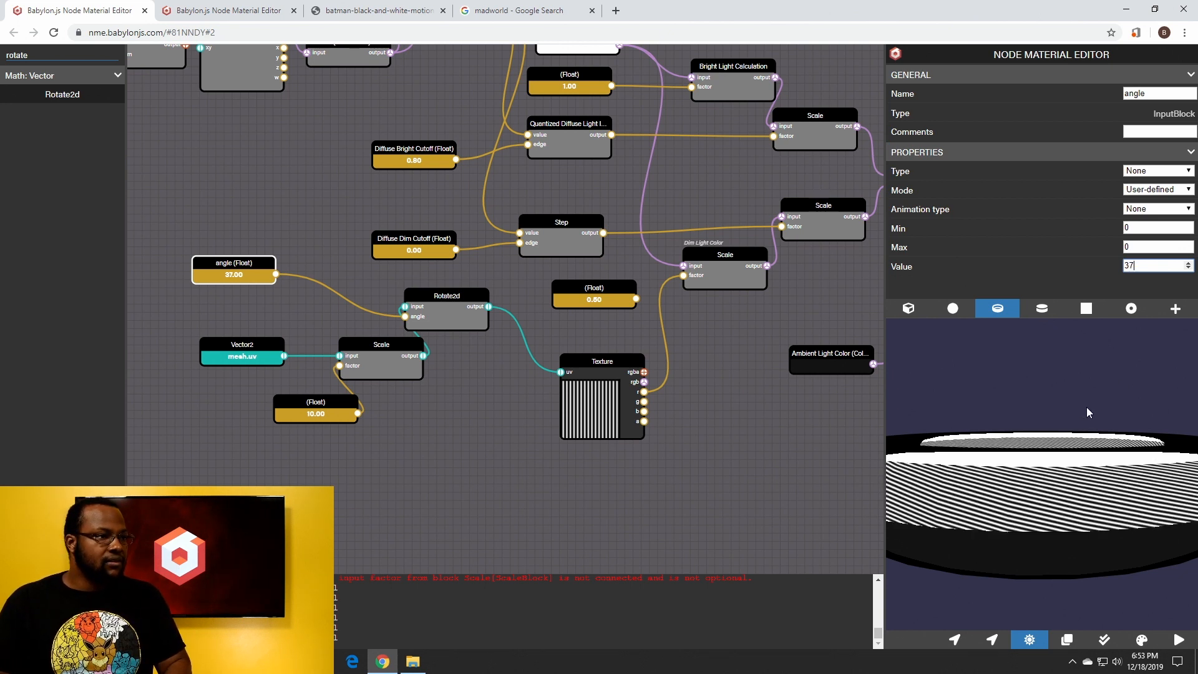
pyautogui.press('Up')
pyautogui.write('2')
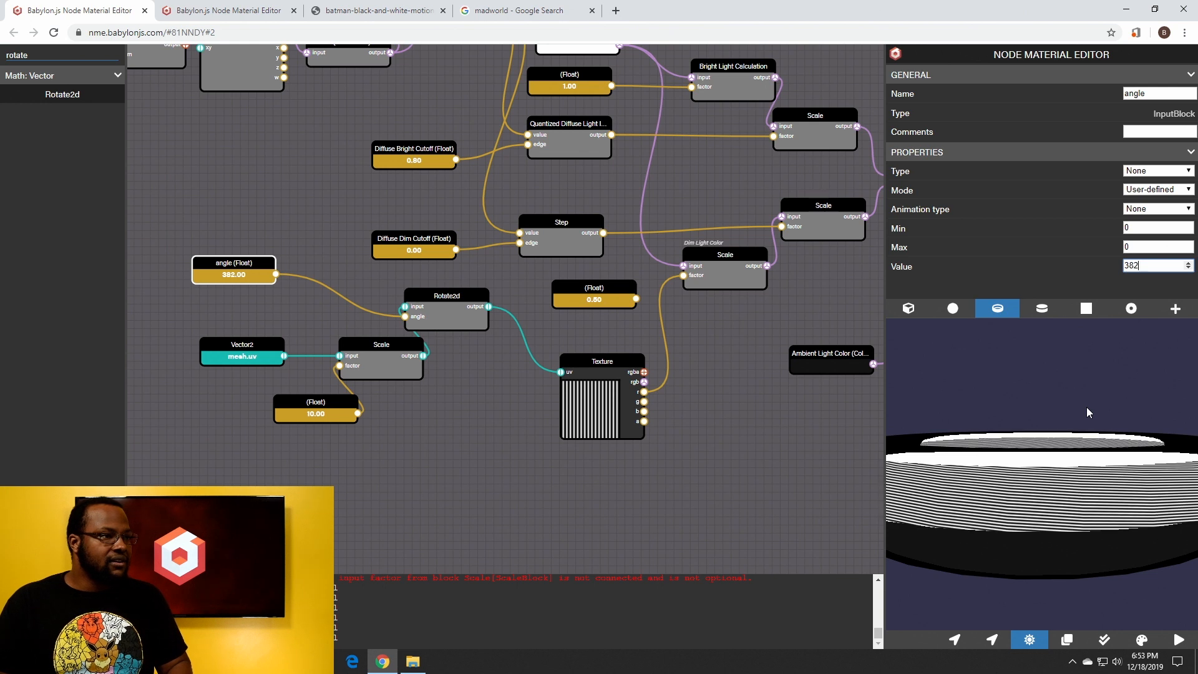
pyautogui.press('BackSpace')
pyautogui.press('BackSpace')
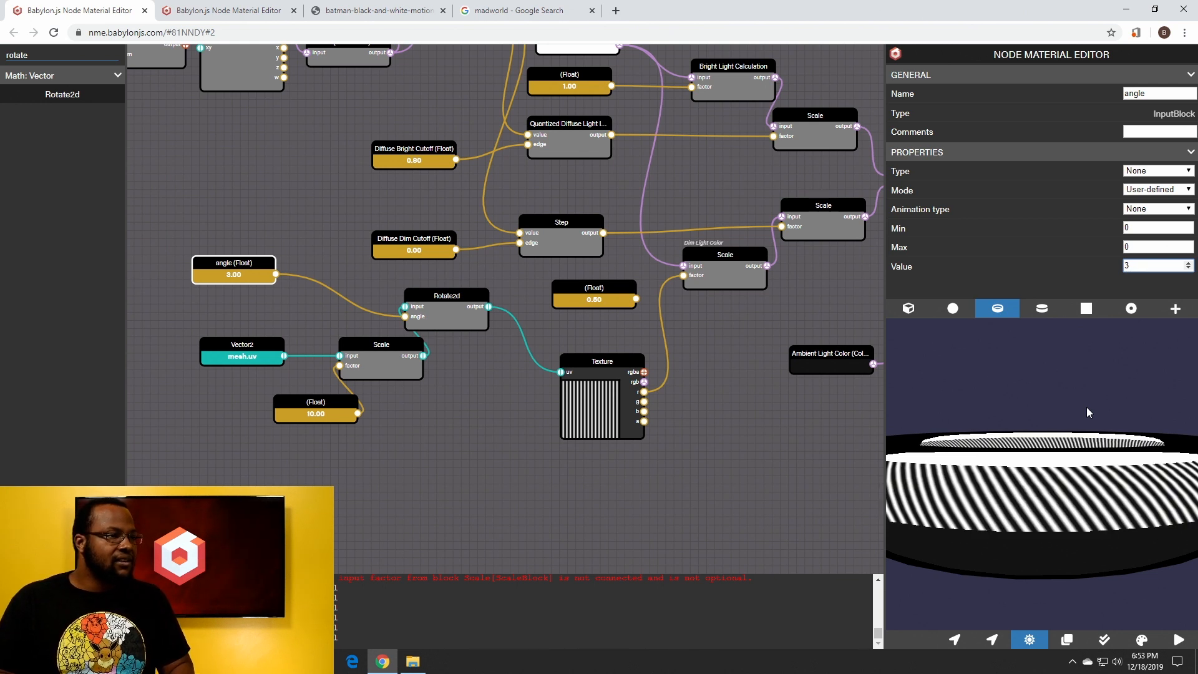
pyautogui.press('BackSpace')
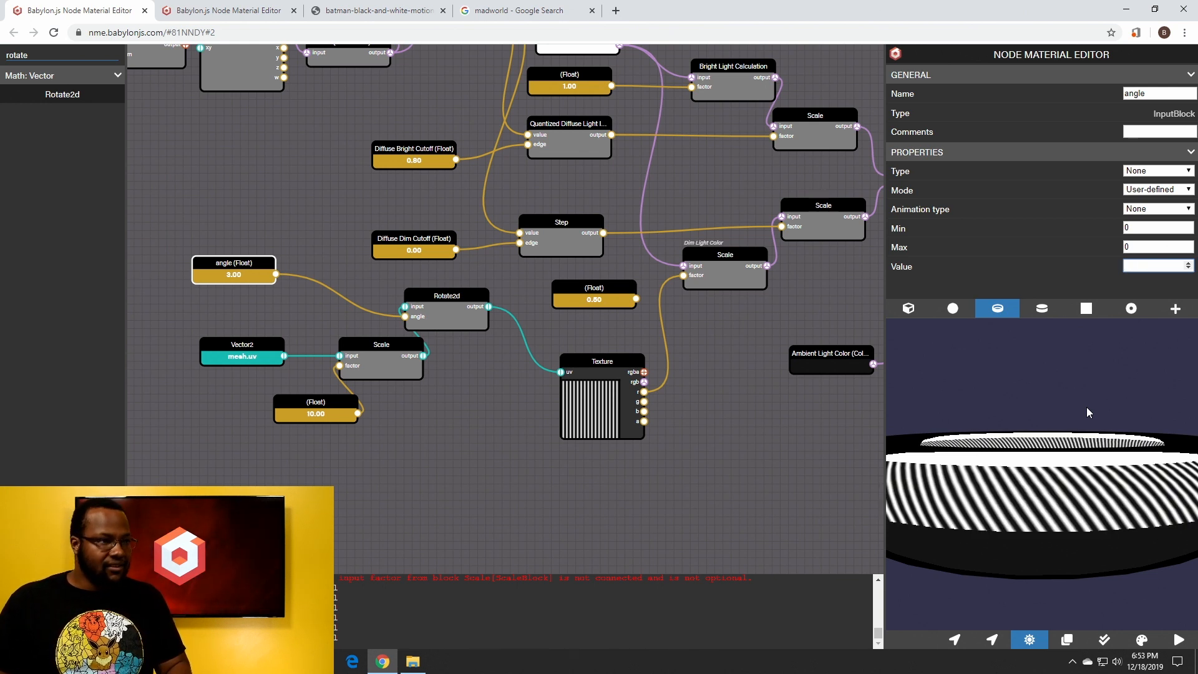
# Test Rotate2d angles of 0 and 2, and set the angle to 1
pyautogui.write('1')
pyautogui.press('BackSpace')
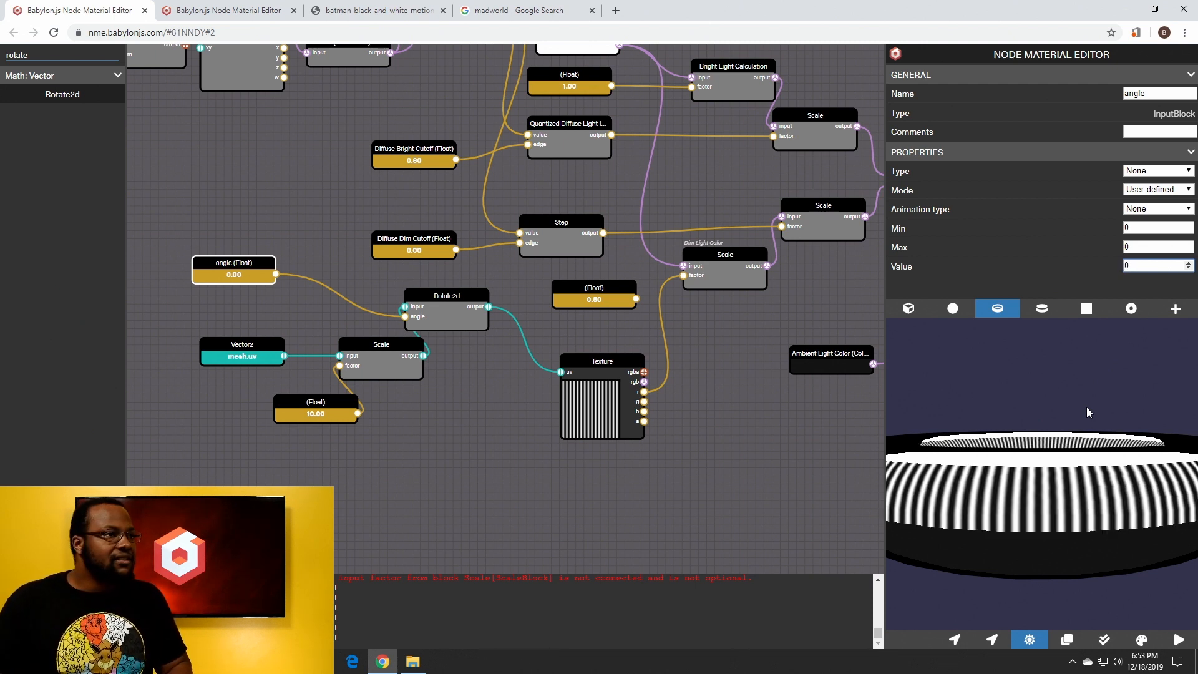
pyautogui.write('2')
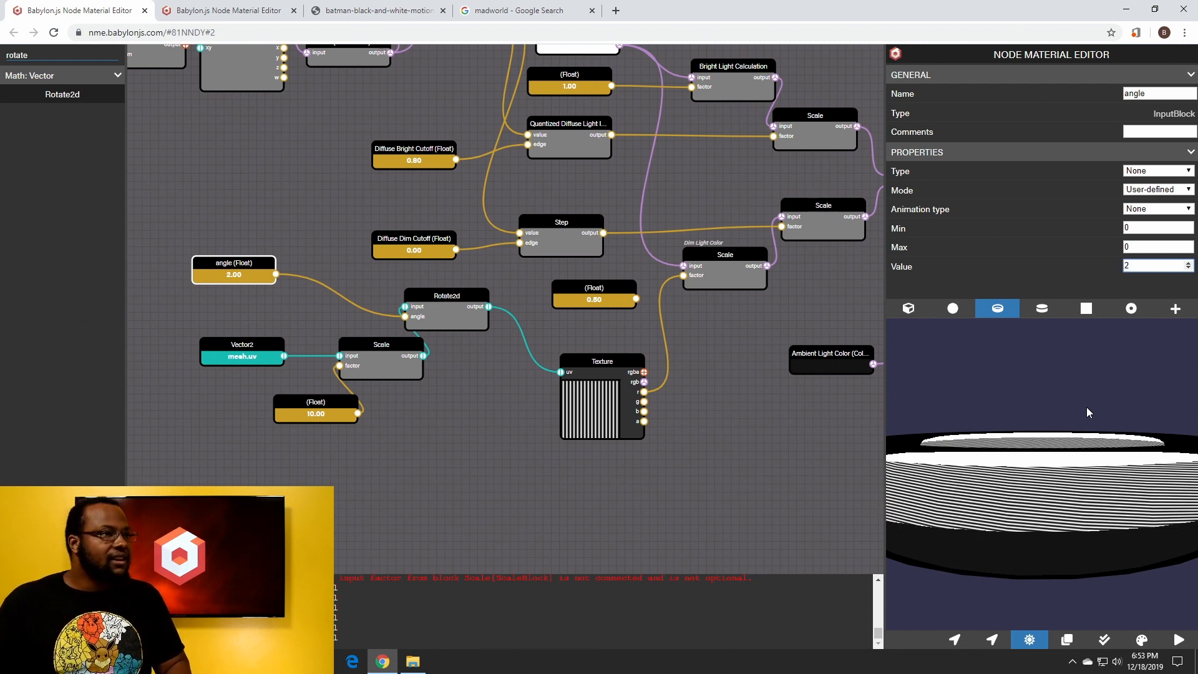
pyautogui.press('BackSpace')
pyautogui.write('1')
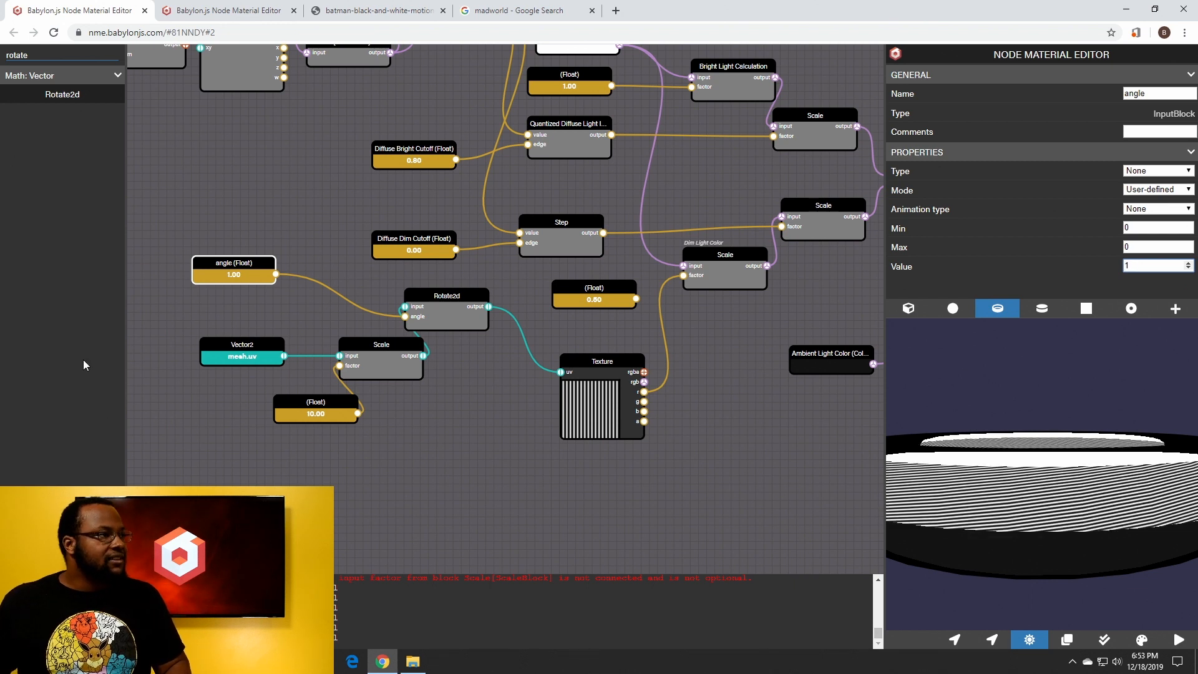
# Rearrange Rotate2d and Scale so rotation comes first: wire mesh.uv into Rotate2d, Rotate2d into Scale, and Scale into the Texture's uv
pyautogui.moveTo(410, 319); pyautogui.dragTo(443, 311)
pyautogui.click(394, 353)
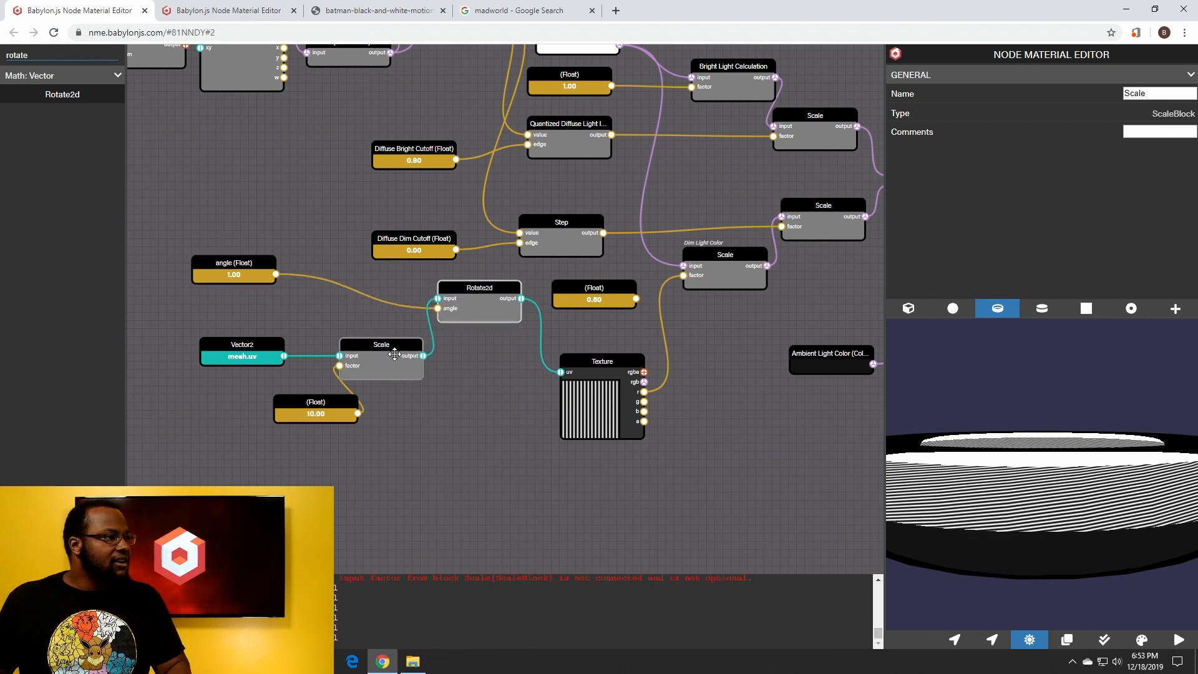
pyautogui.moveTo(395, 354); pyautogui.dragTo(485, 362)
pyautogui.moveTo(475, 296); pyautogui.dragTo(435, 288)
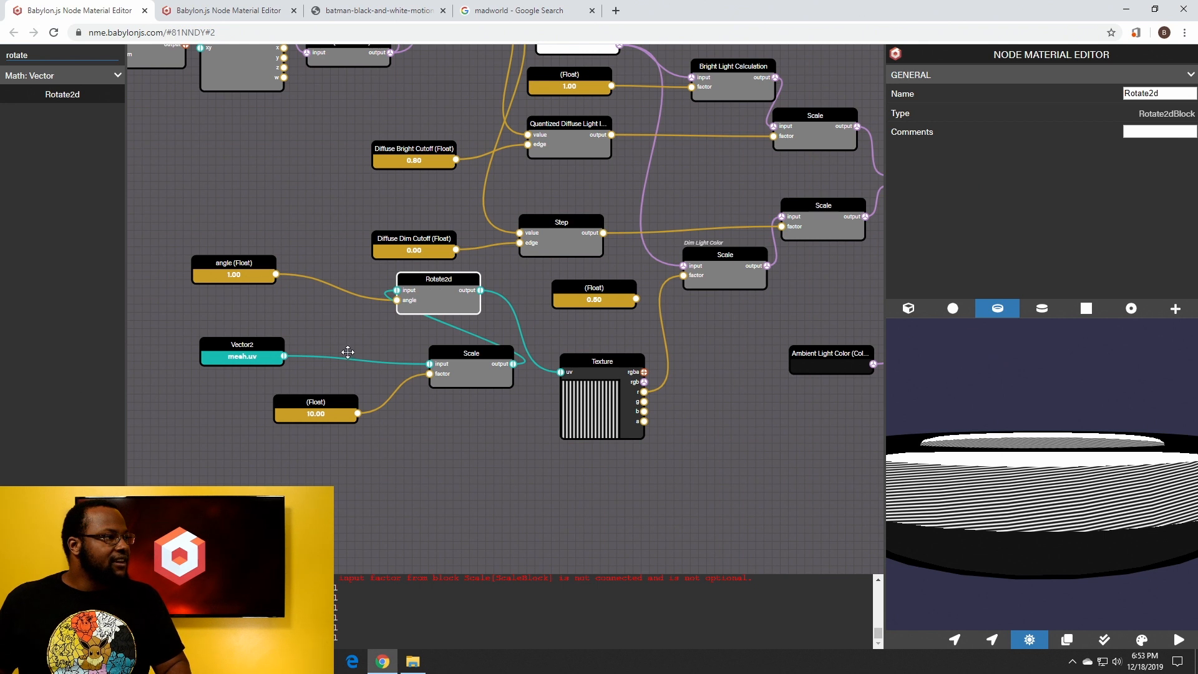
pyautogui.moveTo(284, 356); pyautogui.dragTo(397, 291)
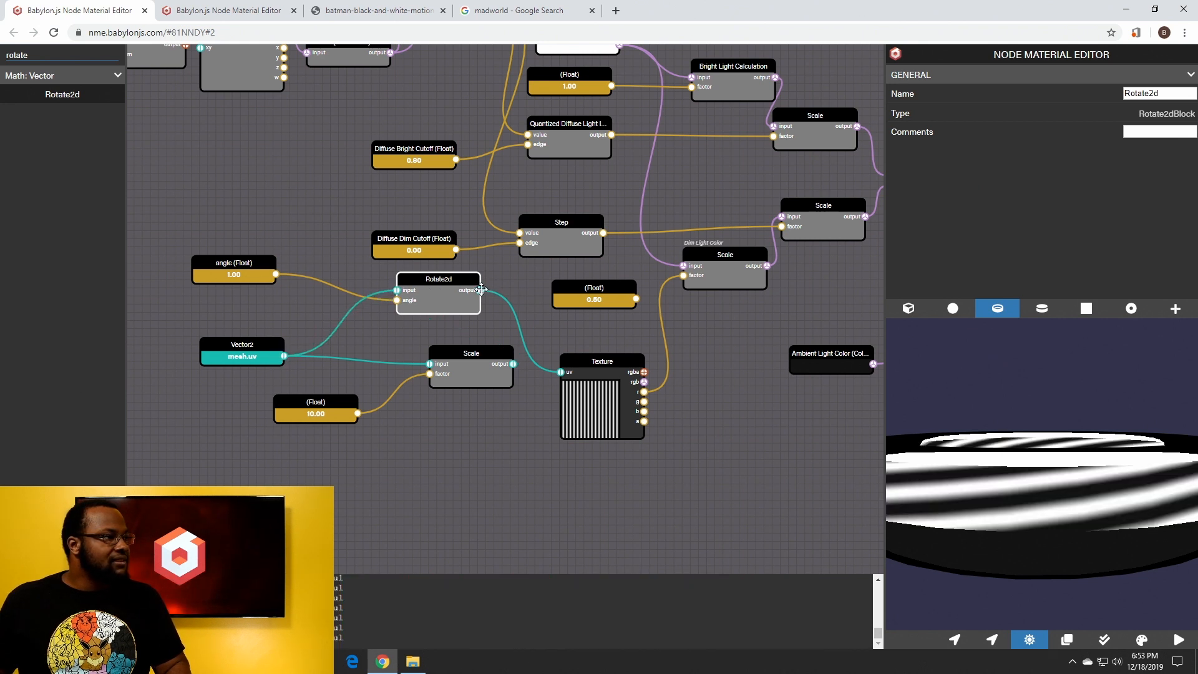
pyautogui.moveTo(481, 290); pyautogui.dragTo(430, 364)
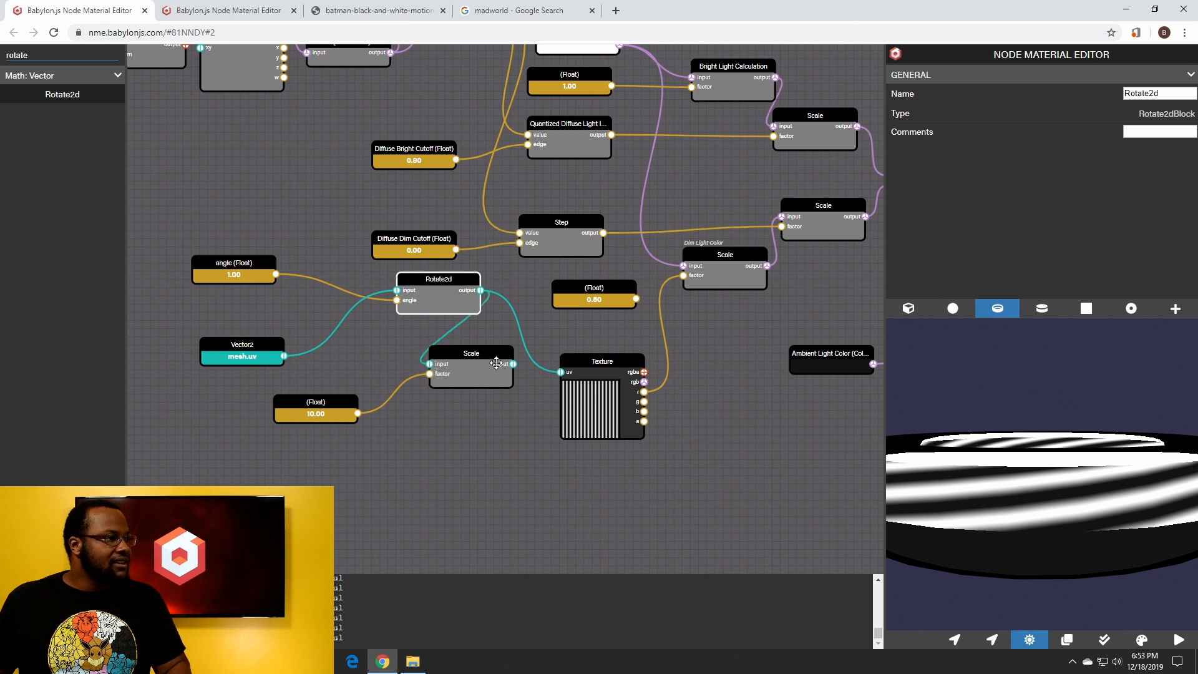
pyautogui.moveTo(513, 364); pyautogui.dragTo(562, 371)
pyautogui.moveTo(455, 291); pyautogui.dragTo(414, 300)
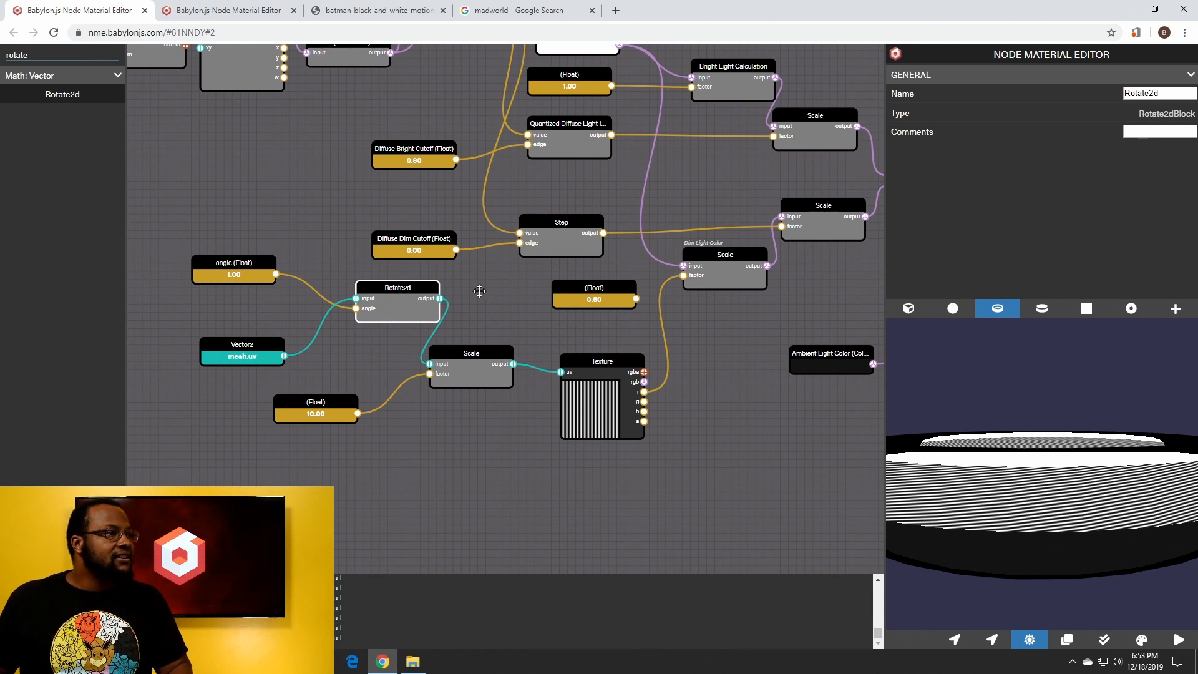
# Test Rotate2d angle values of 0, 1 and 2 with the rotate-before-scale wiring
pyautogui.click(245, 277)
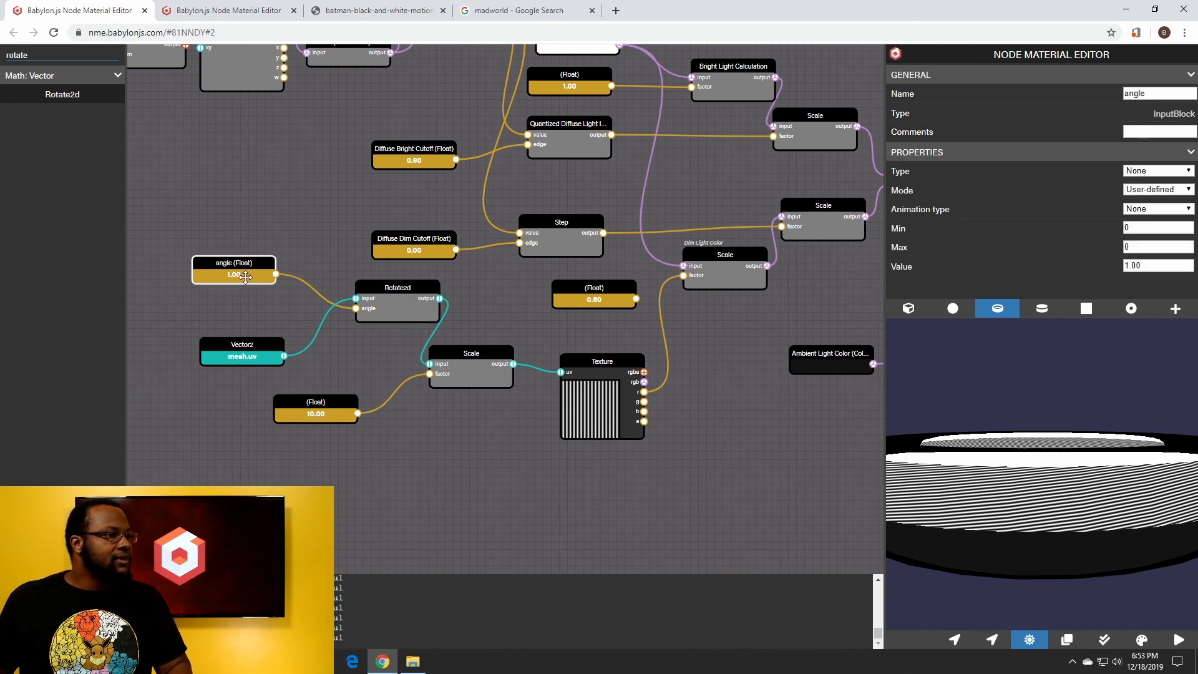
pyautogui.moveTo(1152, 269); pyautogui.dragTo(1076, 271)
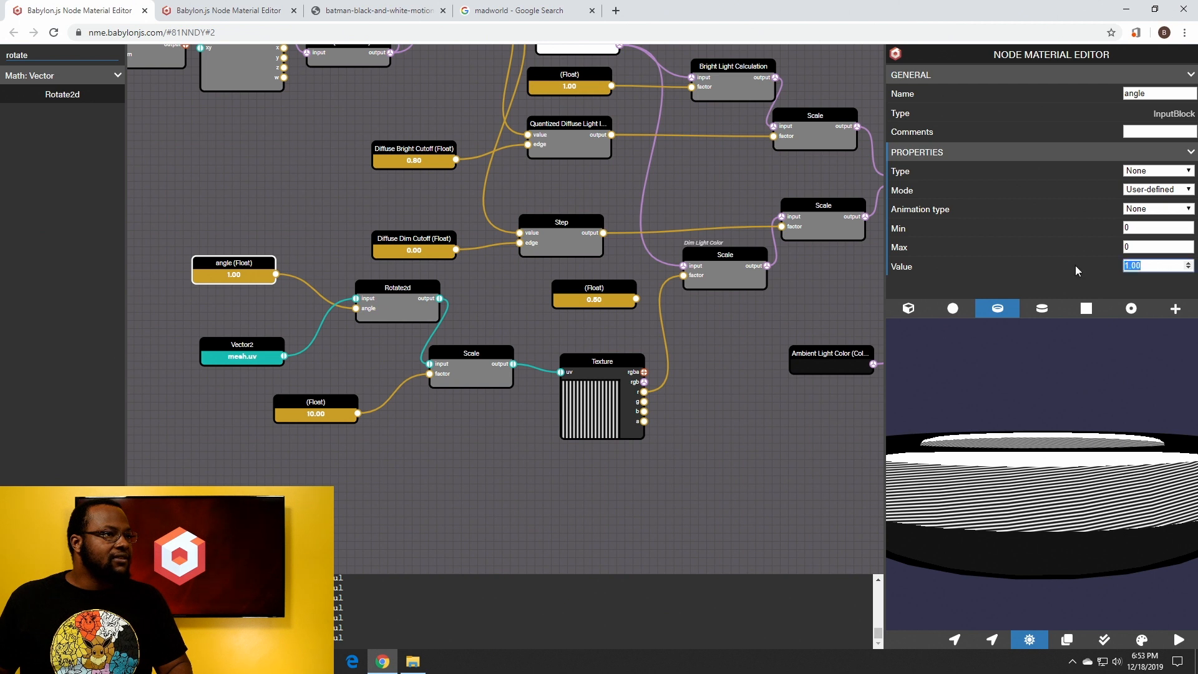
pyautogui.write('0')
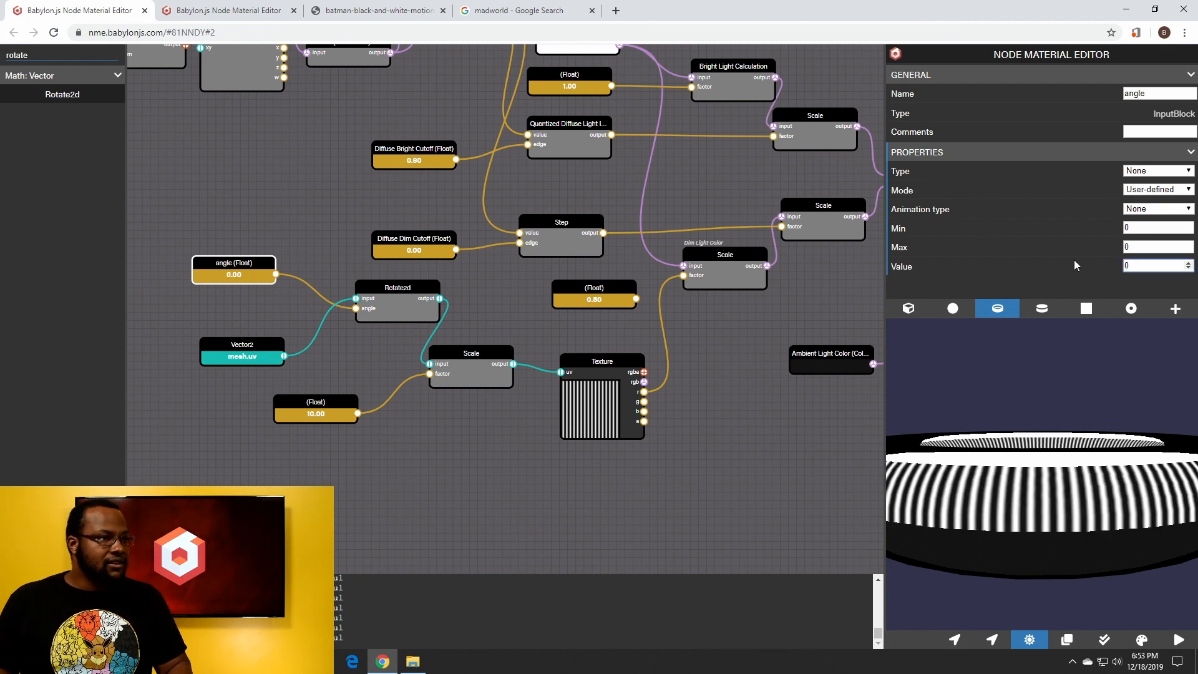
pyautogui.press('BackSpace')
pyautogui.write('1')
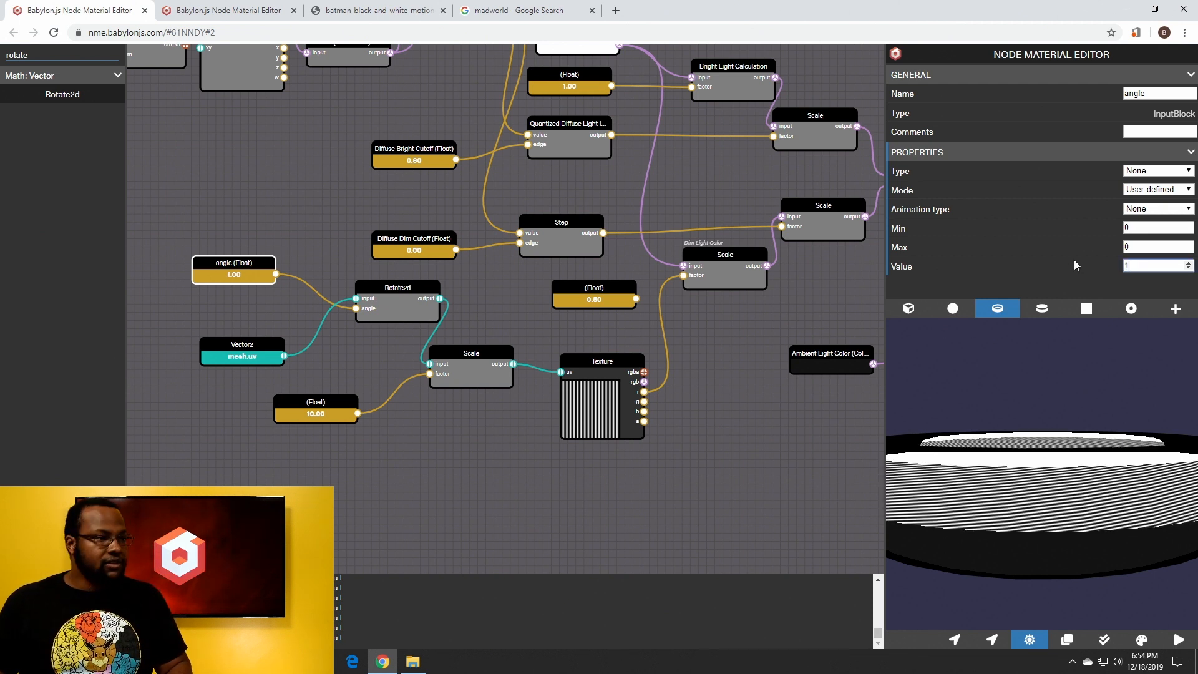
pyautogui.press('BackSpace')
pyautogui.write('2')
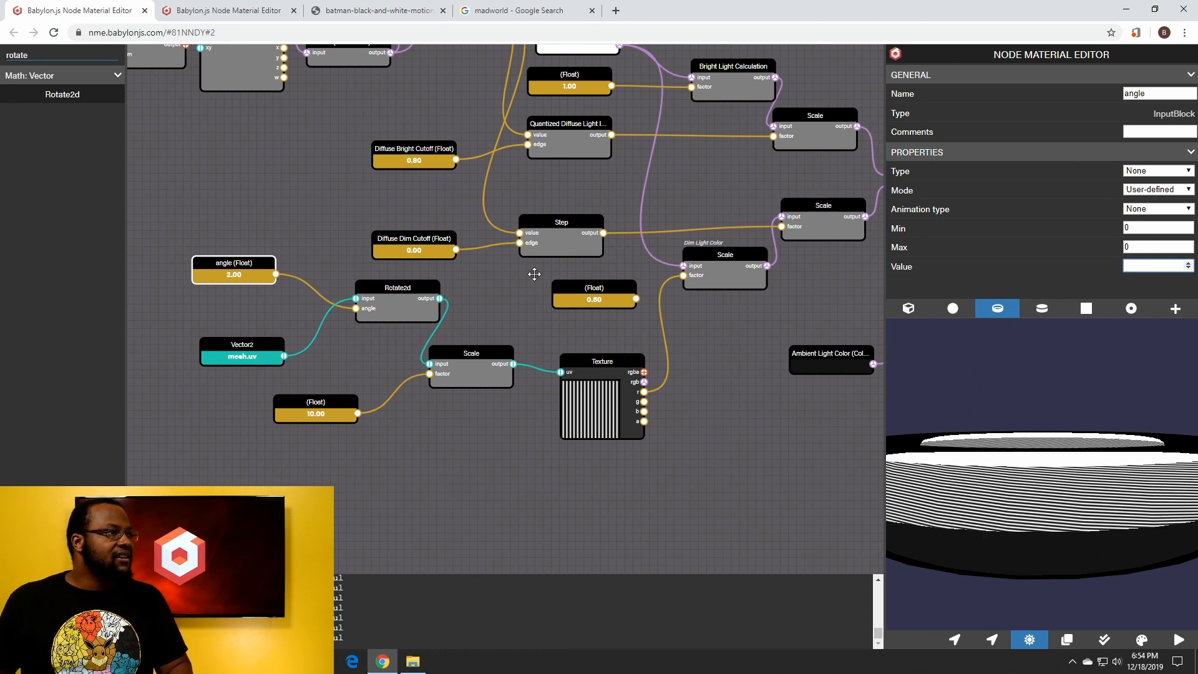
# Try an angle of 3.14 on the angle Float, and shorten it to 3.1 and 3
pyautogui.click(379, 308)
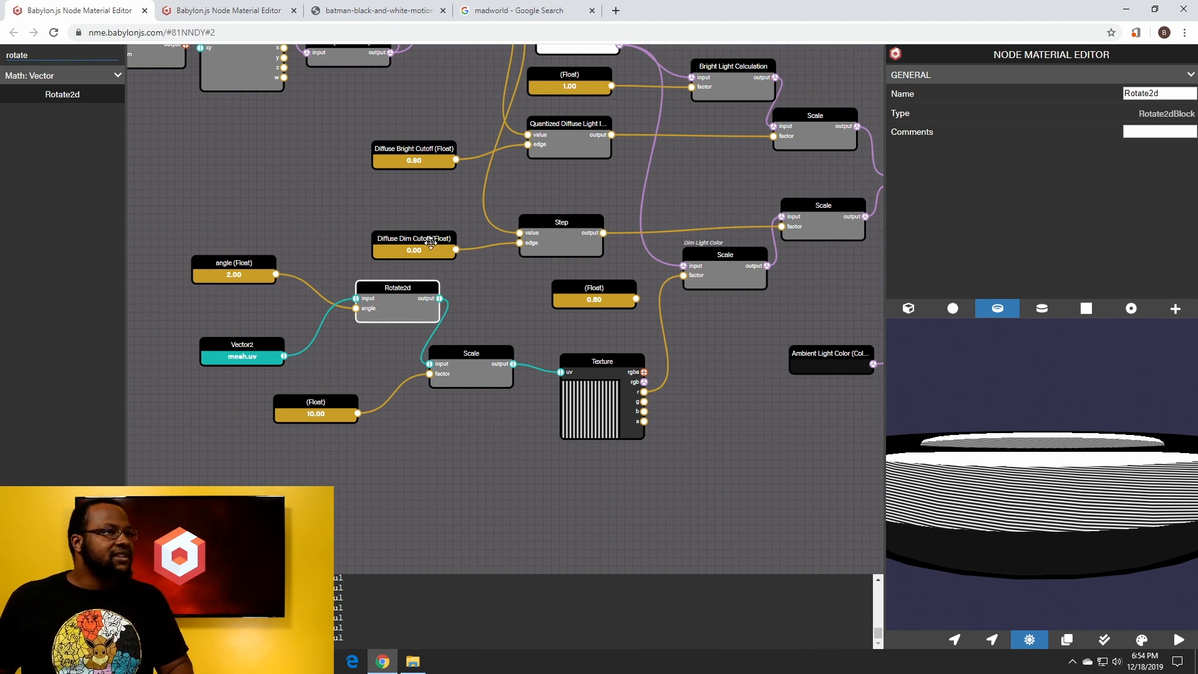
pyautogui.click(212, 276)
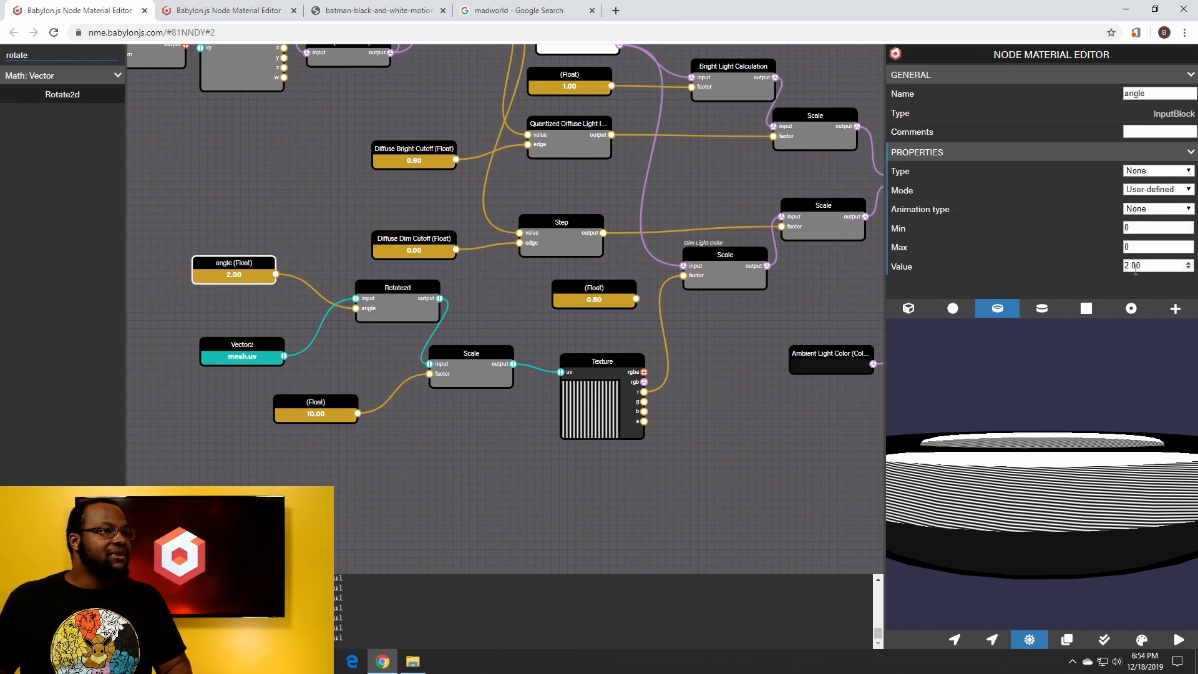
pyautogui.click(1121, 266)
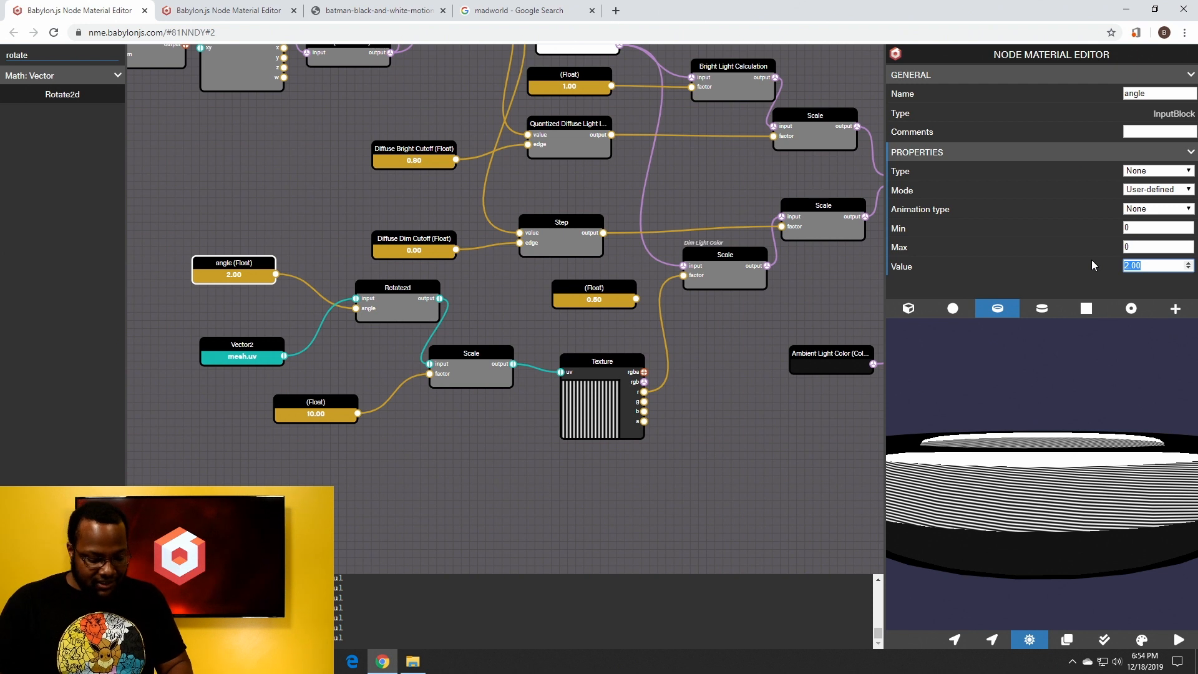
pyautogui.write('3.14')
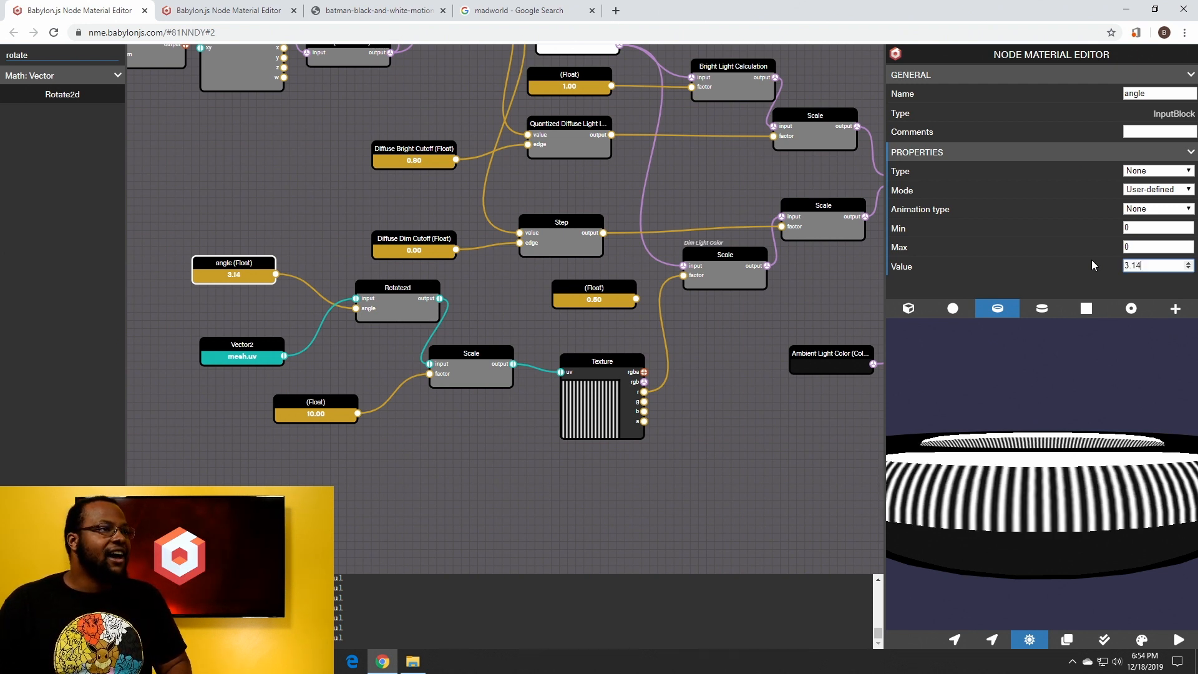
pyautogui.press('BackSpace')
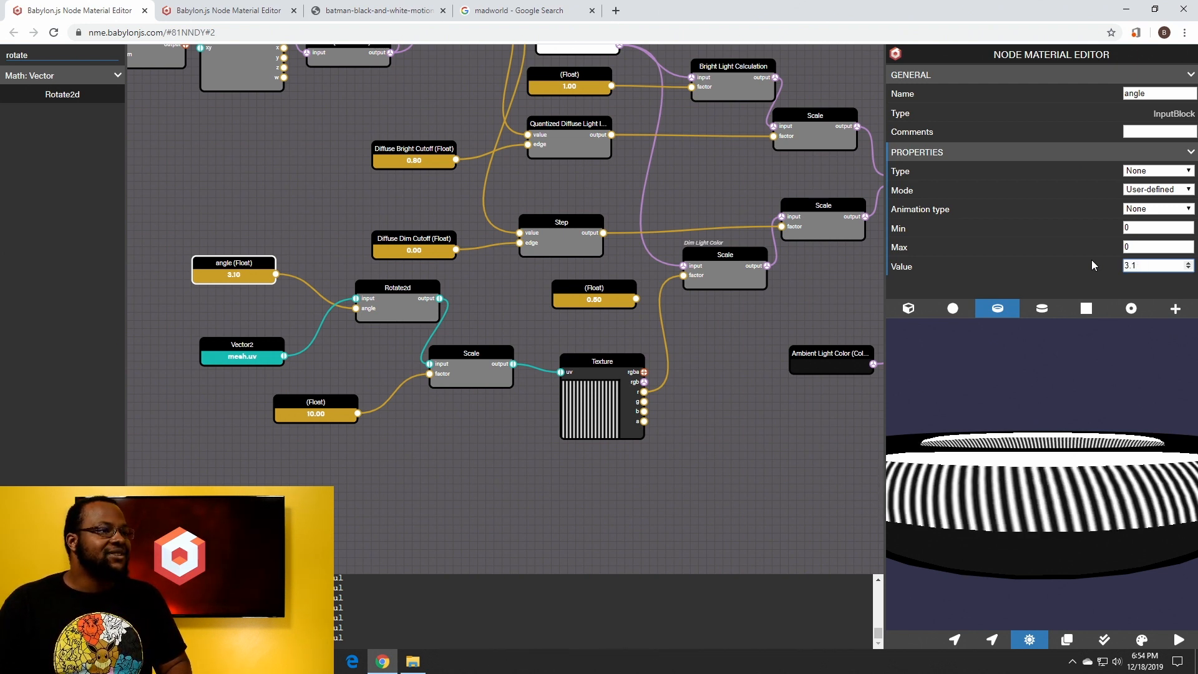
pyautogui.press('BackSpace')
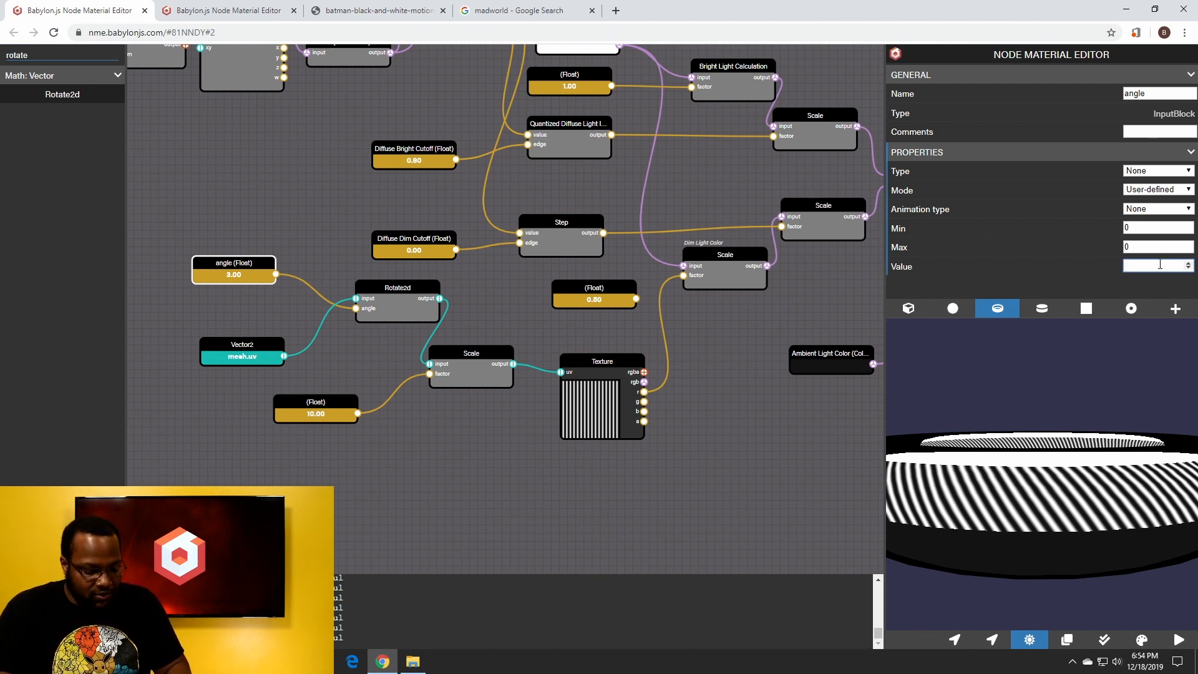
# Try angle values of 1, 1.5 and 1.57 for the dither texture's rotation
pyautogui.write('1')
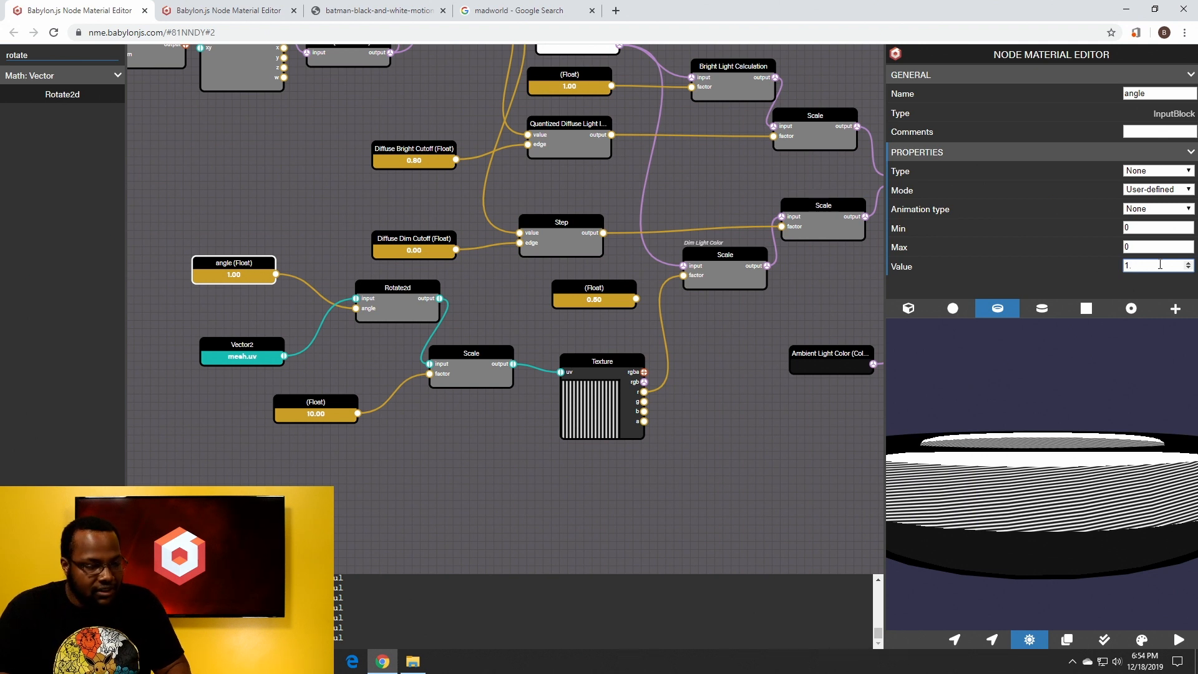
pyautogui.write('.5')
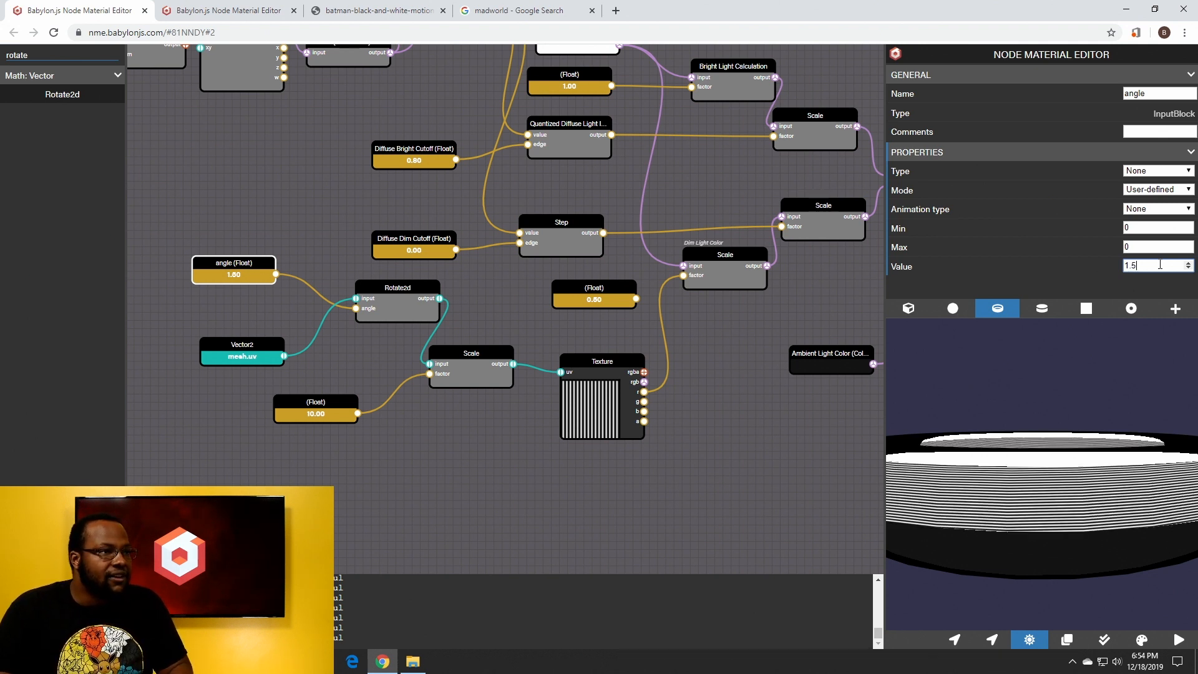
pyautogui.write('7')
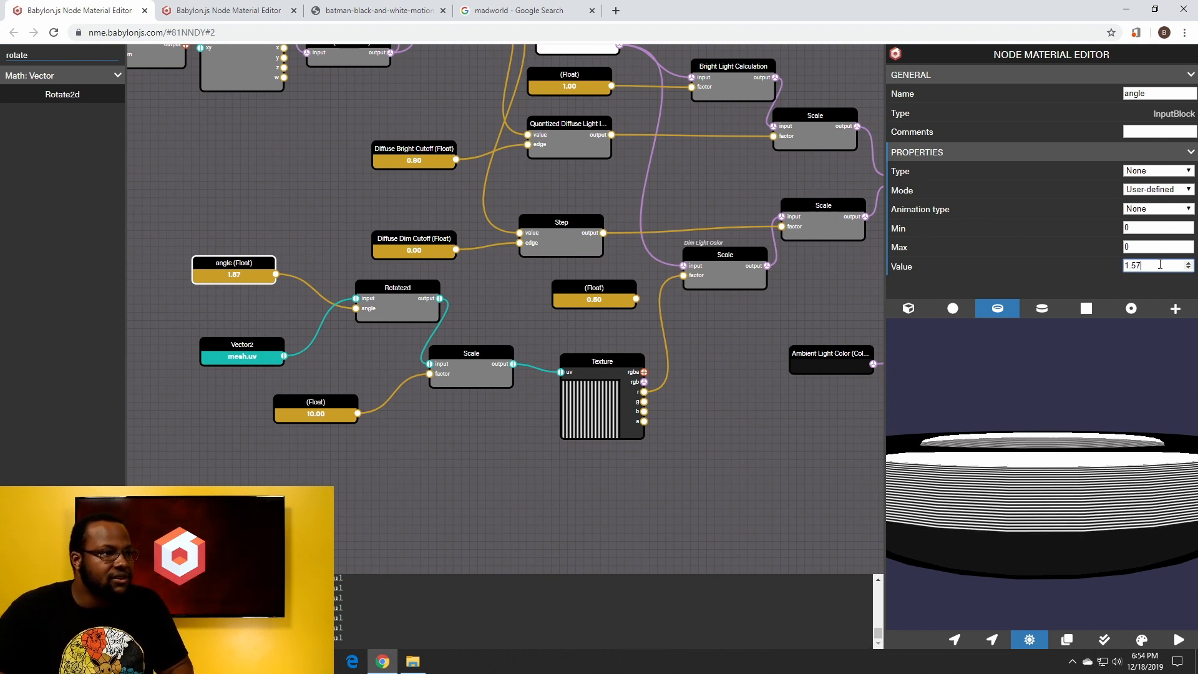
# Set the angle Float feeding Rotate2d to 0.4
pyautogui.press('BackSpace')
pyautogui.press('BackSpace')
pyautogui.press('BackSpace')
pyautogui.press('BackSpace')
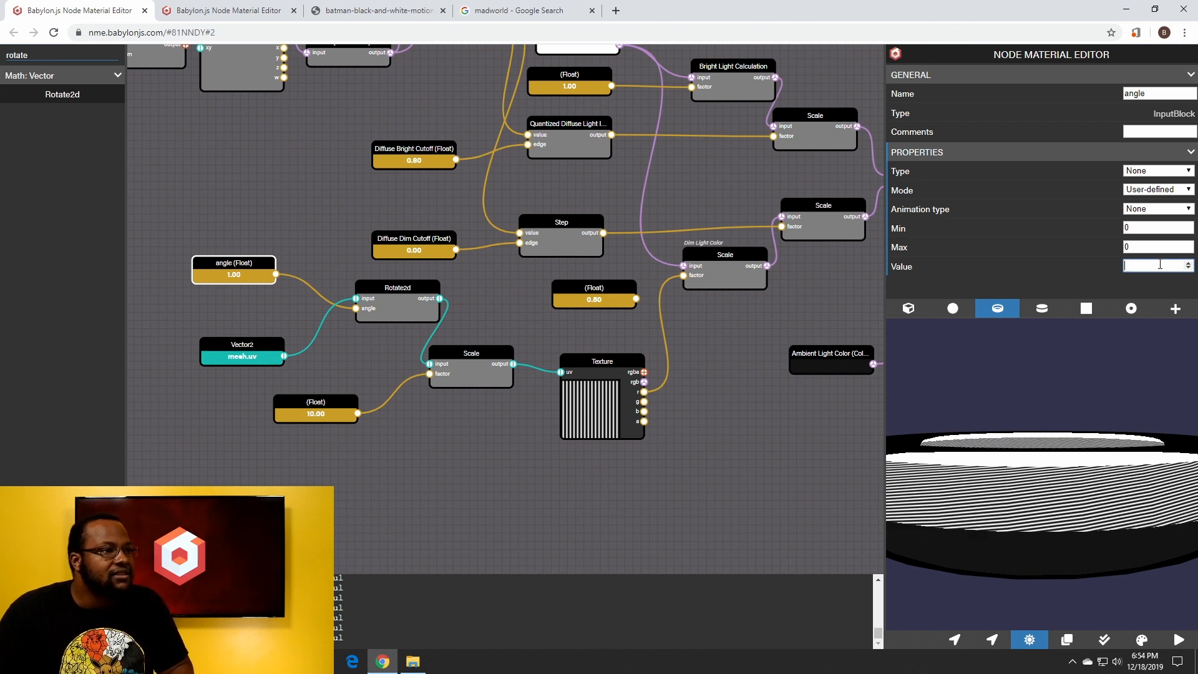
pyautogui.write('0.4')
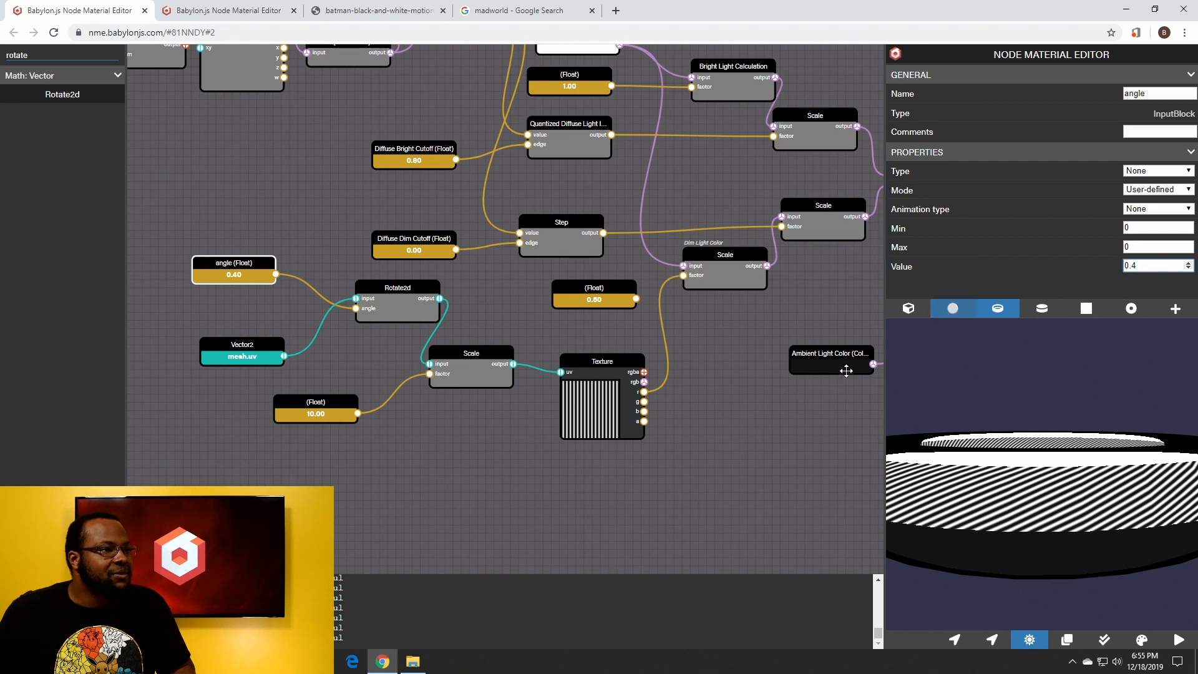
# Load the custom model x35.glb from the ToonShaders folder as the preview mesh
pyautogui.click(741, 474)
pyautogui.moveTo(744, 459); pyautogui.dragTo(717, 459)
pyautogui.scroll(-5, 988, 506)
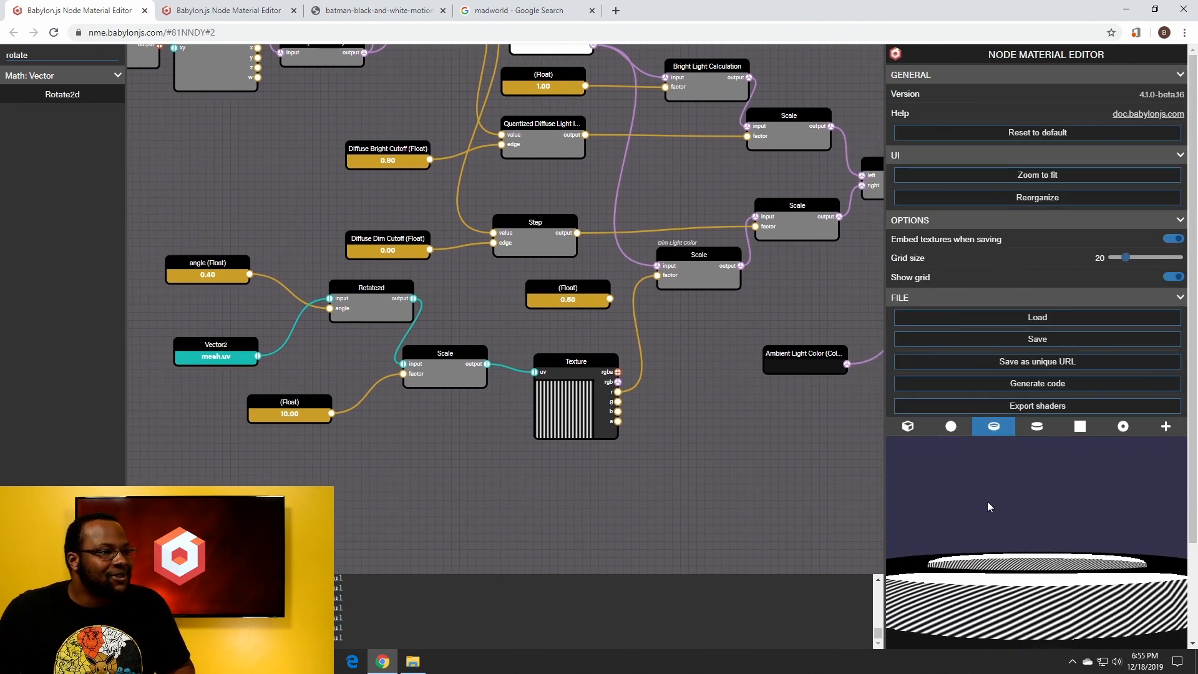
pyautogui.moveTo(992, 515); pyautogui.dragTo(1023, 450)
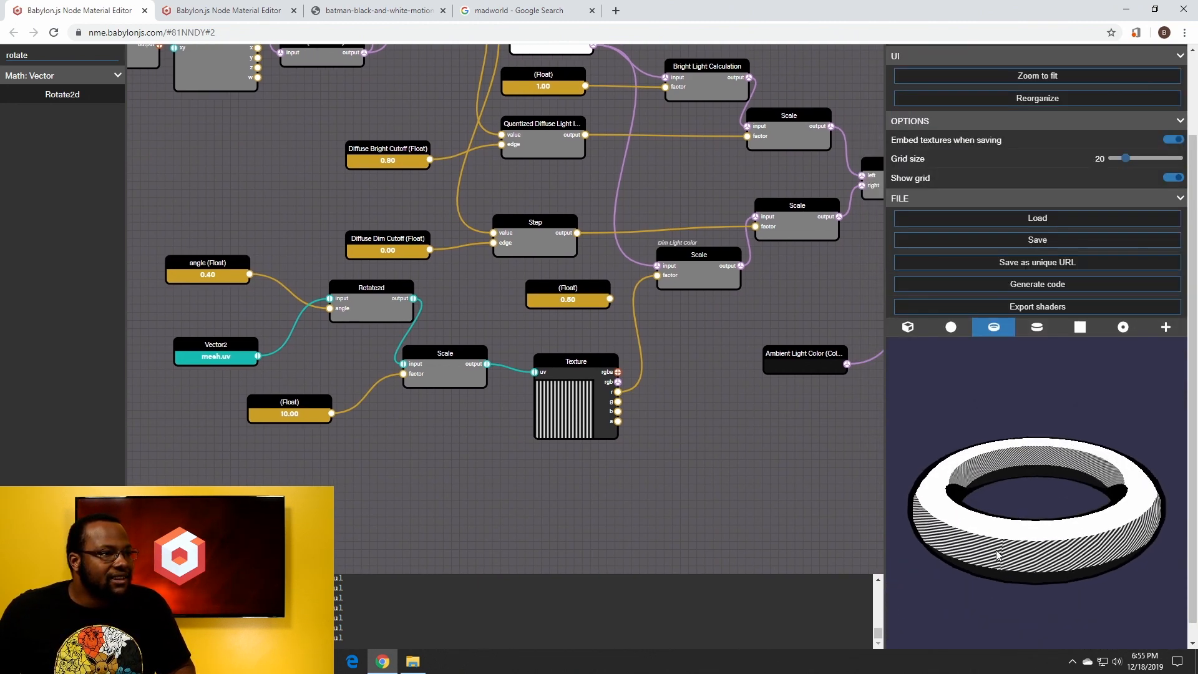
pyautogui.click(1165, 327)
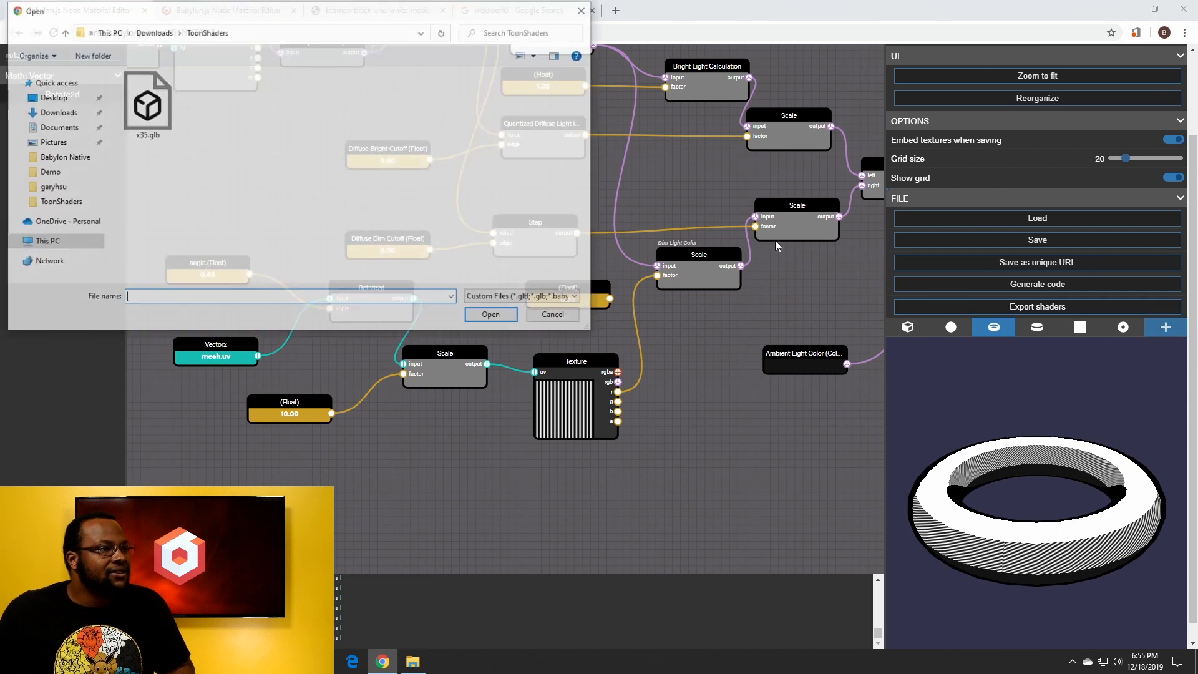
pyautogui.doubleClick(118, 95)
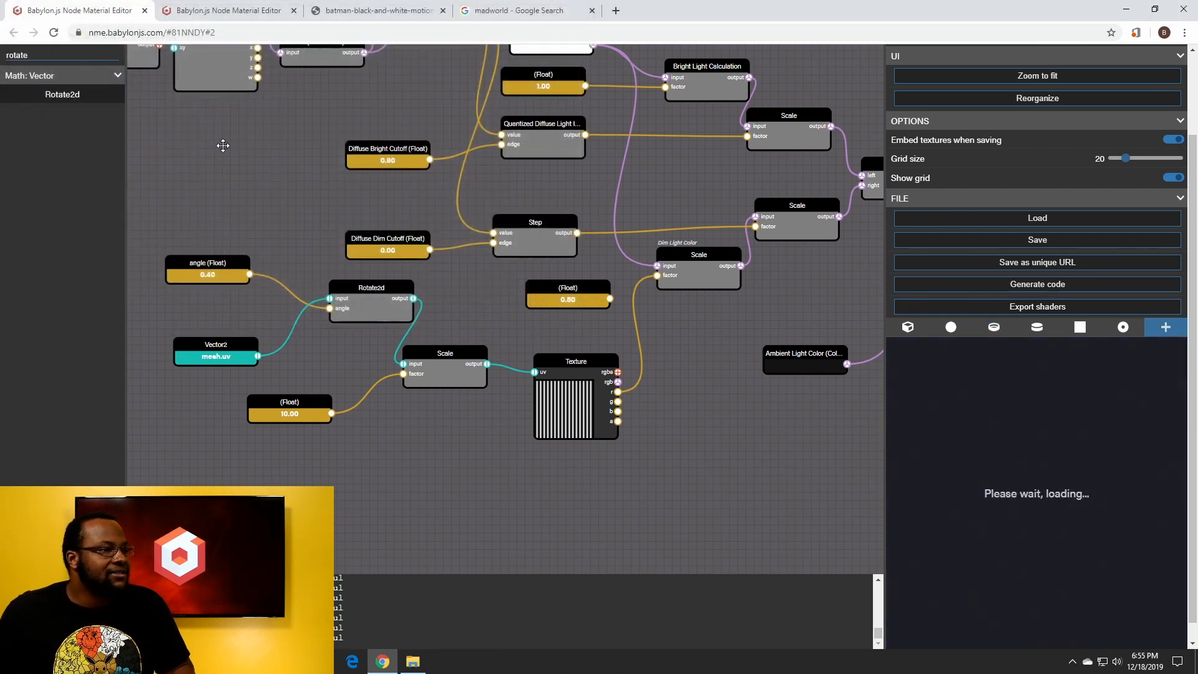
# Examine the hatched dim-light shading on the jet model from several angles, both up close and as a whole
pyautogui.moveTo(1051, 522); pyautogui.dragTo(1120, 510)
pyautogui.scroll(6, 1023, 494)
pyautogui.moveTo(1043, 513); pyautogui.dragTo(1124, 471)
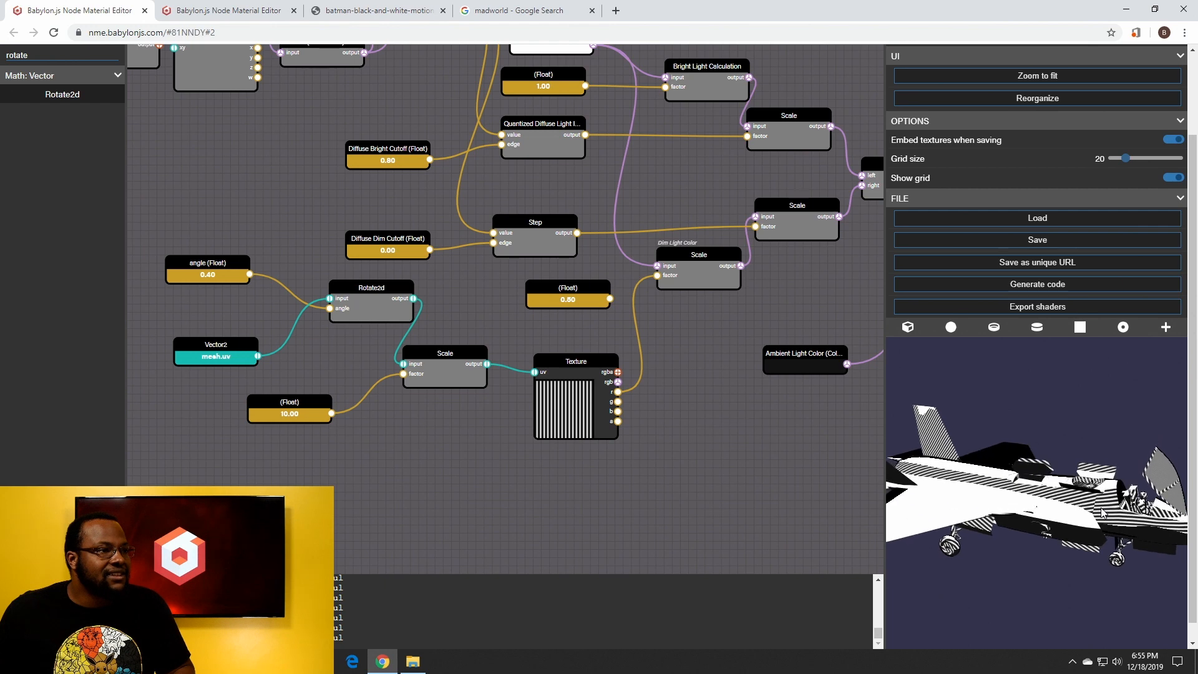
pyautogui.moveTo(1102, 511); pyautogui.dragTo(963, 454)
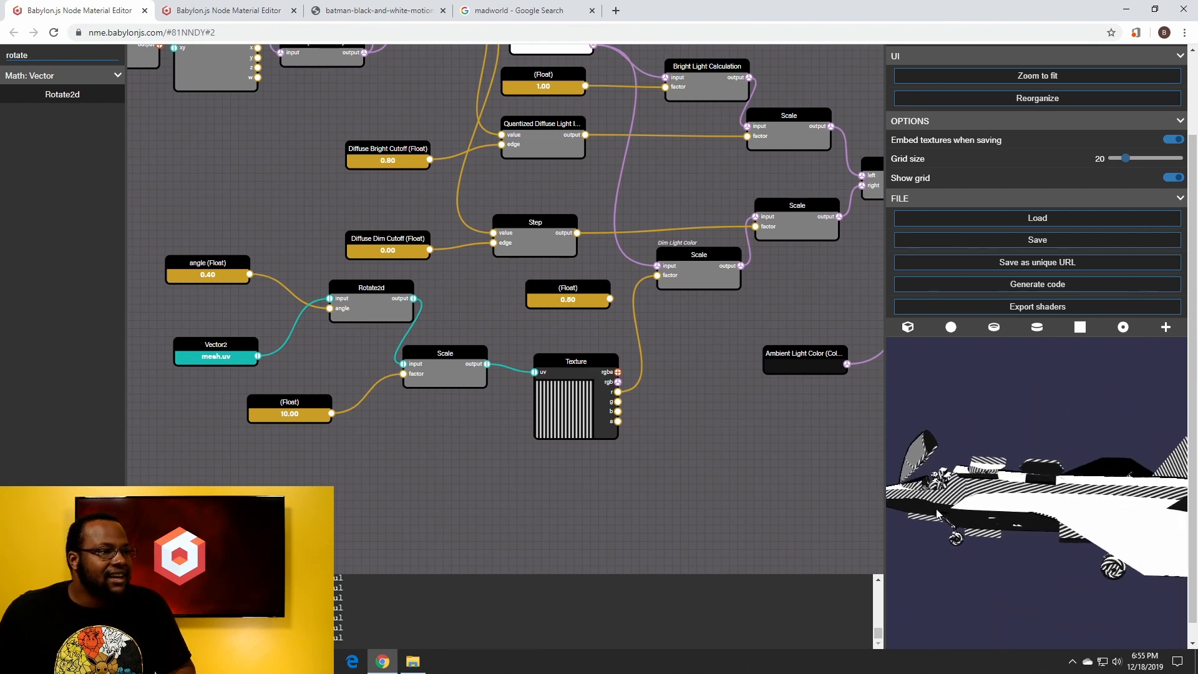
pyautogui.moveTo(937, 514); pyautogui.dragTo(966, 506)
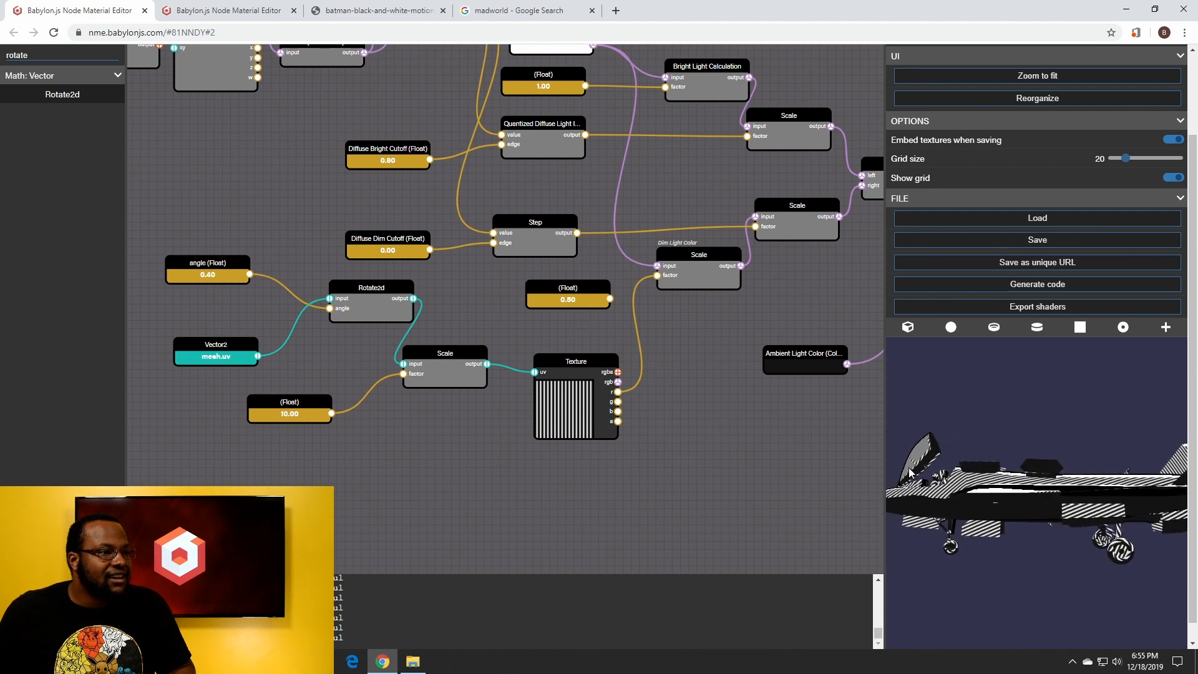
pyautogui.moveTo(892, 468)
pyautogui.mouseDown()
pyautogui.moveTo(861, 465)
pyautogui.moveTo(897, 490)
pyautogui.mouseUp()
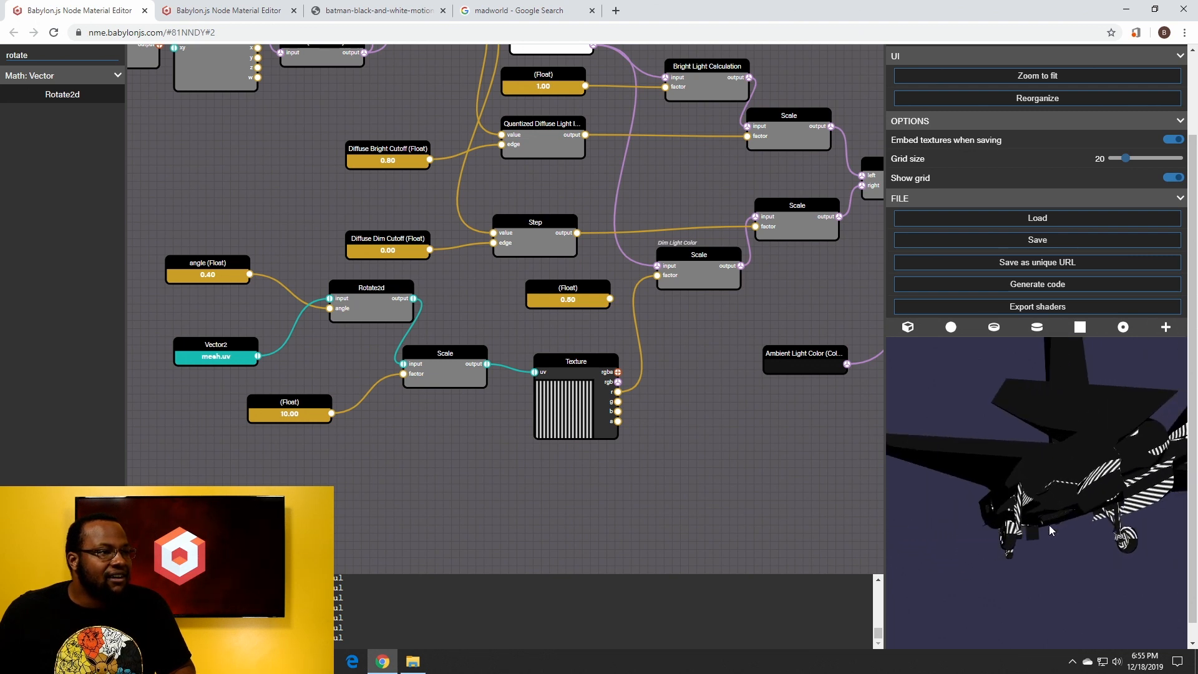
pyautogui.moveTo(997, 534); pyautogui.dragTo(1155, 560)
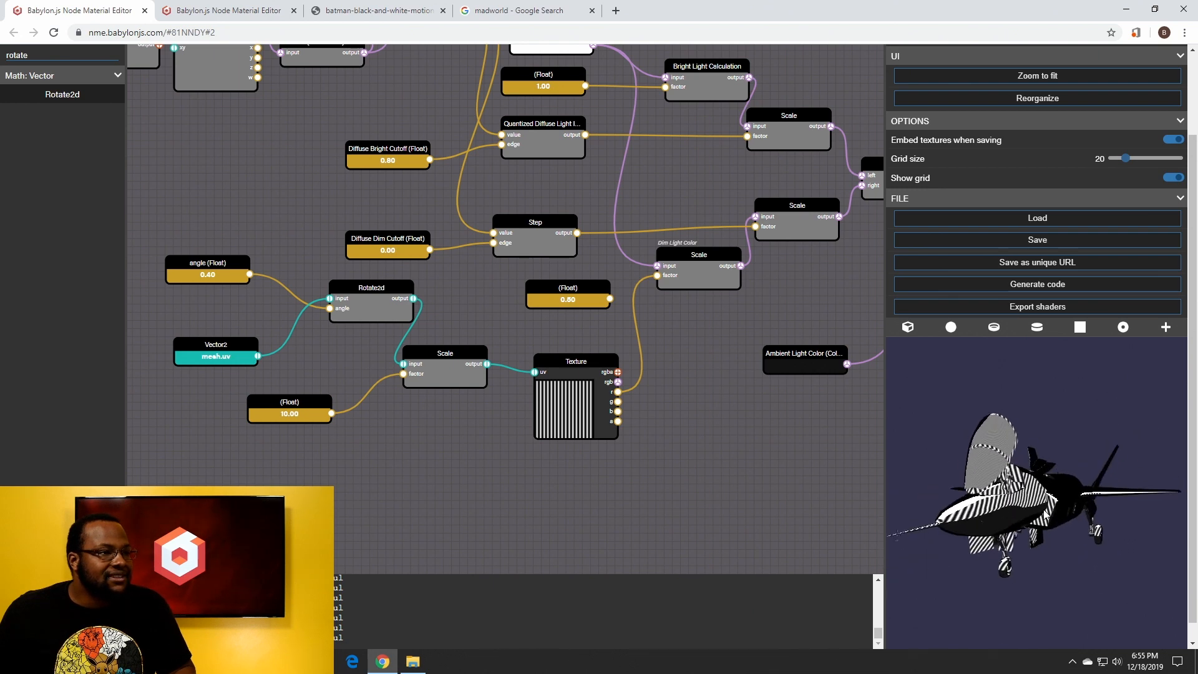
pyautogui.moveTo(1046, 499); pyautogui.dragTo(936, 494)
pyautogui.scroll(2, 1033, 523)
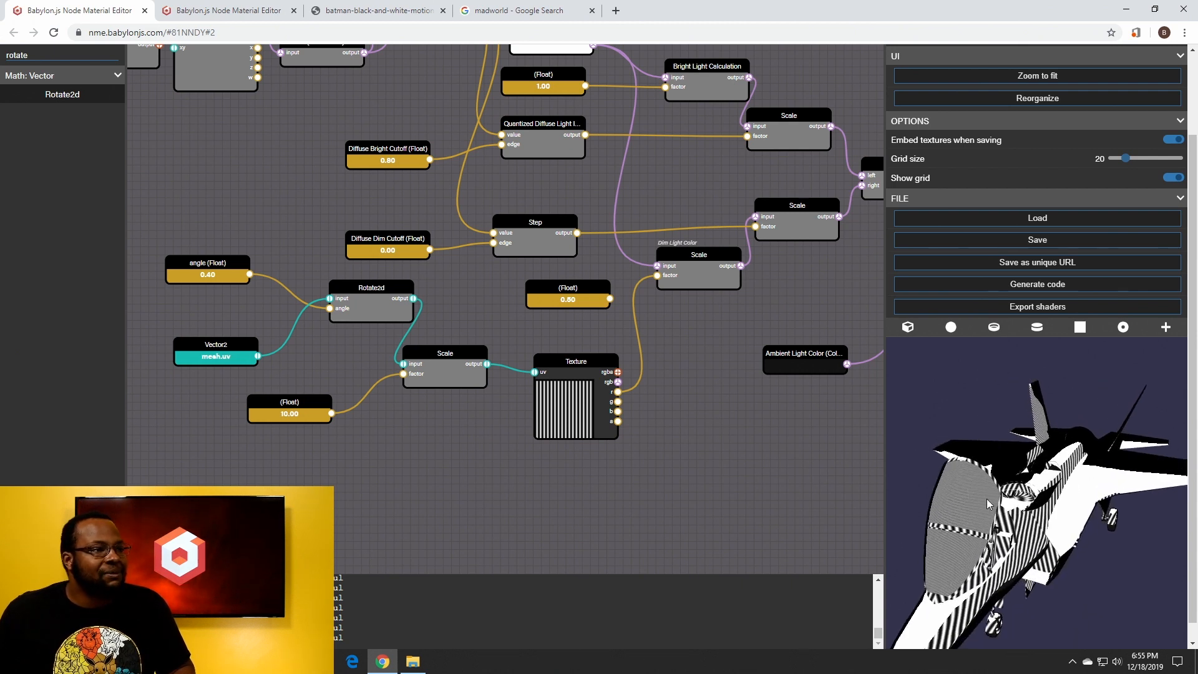
pyautogui.moveTo(963, 528); pyautogui.dragTo(930, 557)
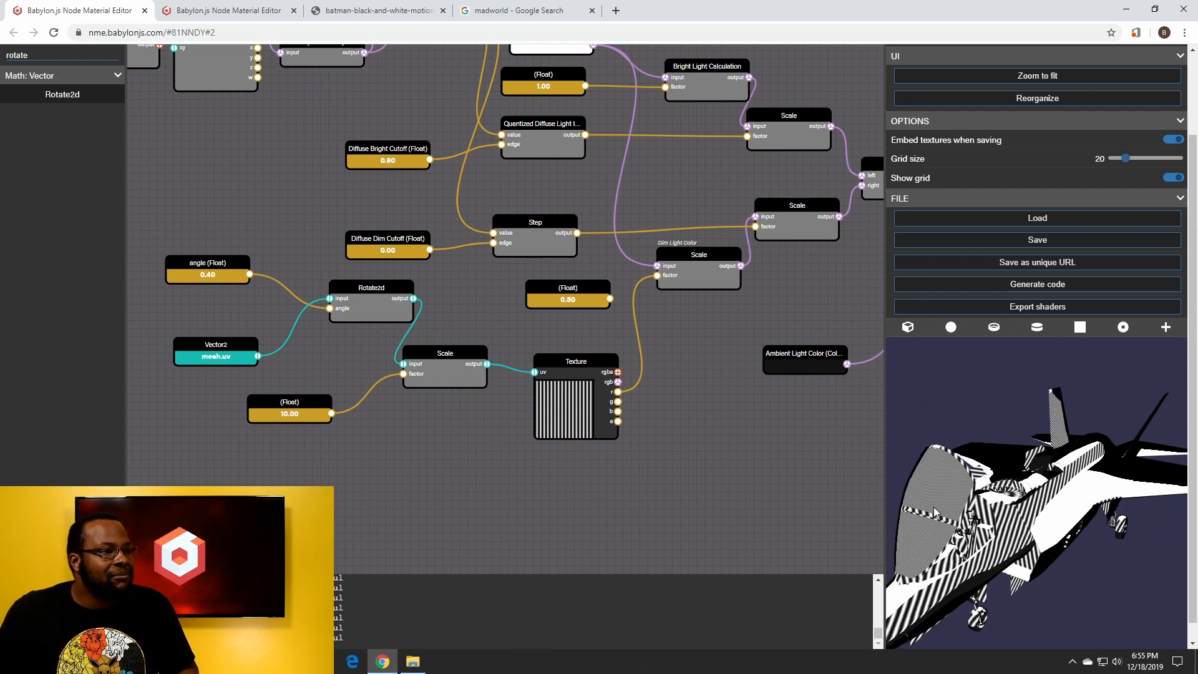
pyautogui.moveTo(935, 512); pyautogui.dragTo(982, 477)
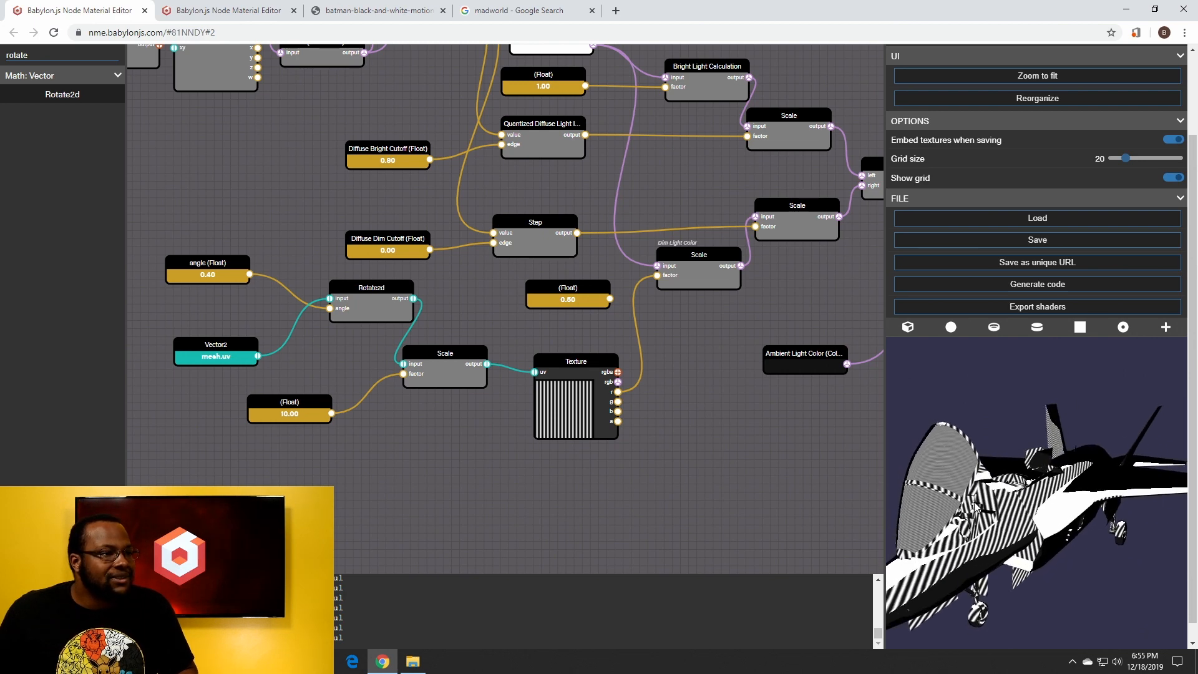
pyautogui.moveTo(986, 499); pyautogui.dragTo(964, 497)
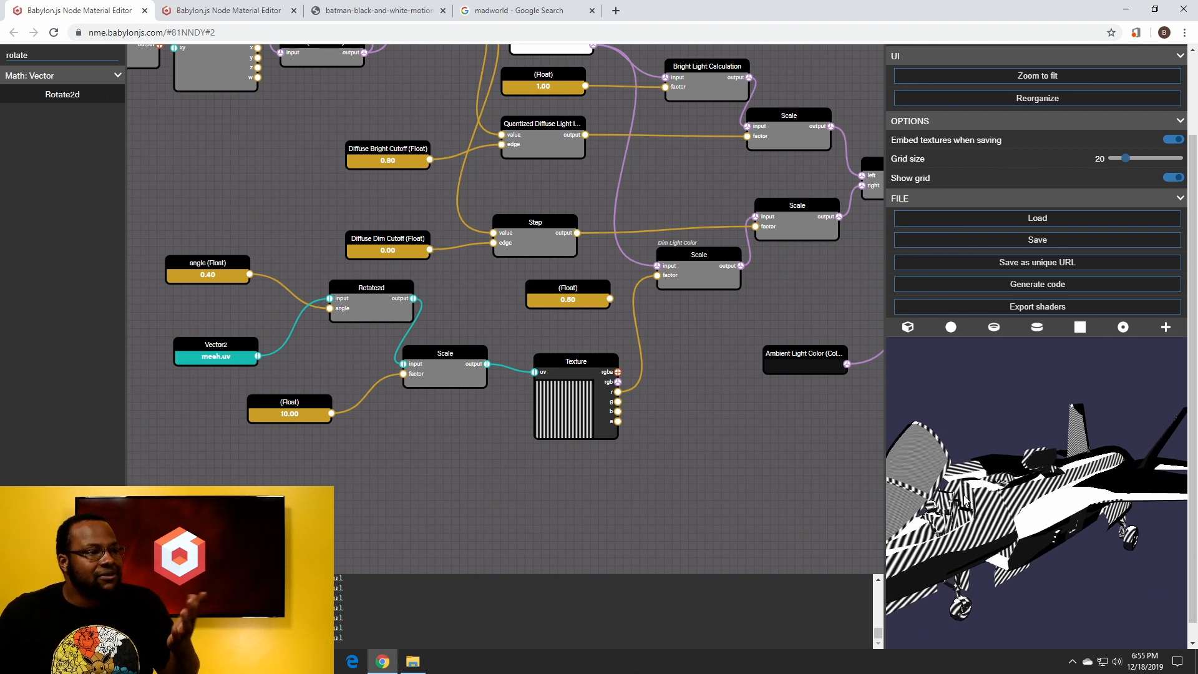
pyautogui.moveTo(971, 504)
pyautogui.mouseDown()
pyautogui.moveTo(1006, 500)
pyautogui.moveTo(998, 488)
pyautogui.moveTo(980, 515)
pyautogui.moveTo(961, 497)
pyautogui.mouseUp()
pyautogui.scroll(-5, 961, 497)
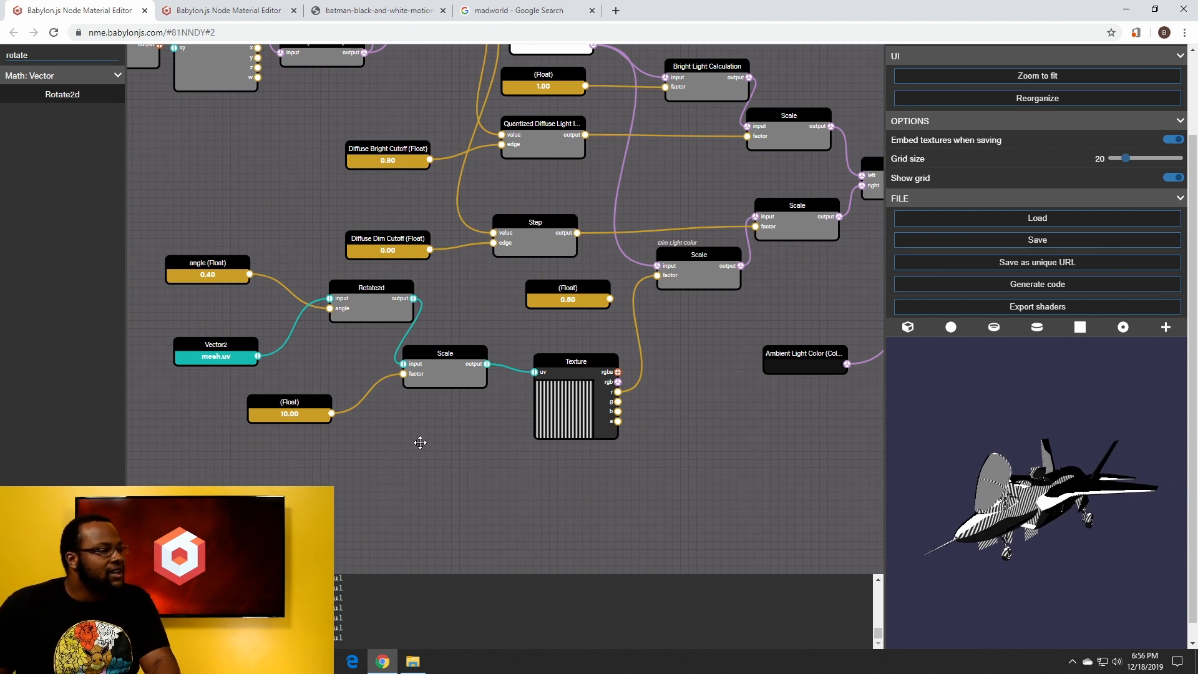
# Examine the hatching on the jet model and trace the dither texture's UV chain back through the node graph
pyautogui.moveTo(1005, 506); pyautogui.dragTo(946, 459)
pyautogui.scroll(4, 993, 512)
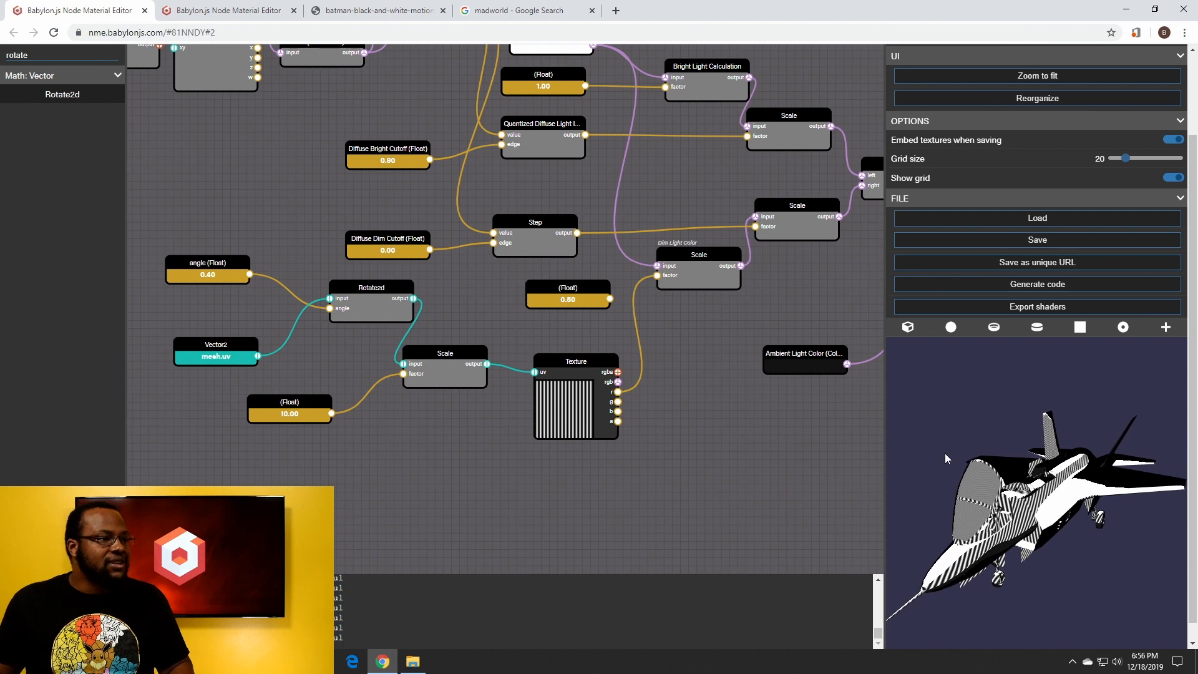
pyautogui.moveTo(394, 441); pyautogui.dragTo(395, 441)
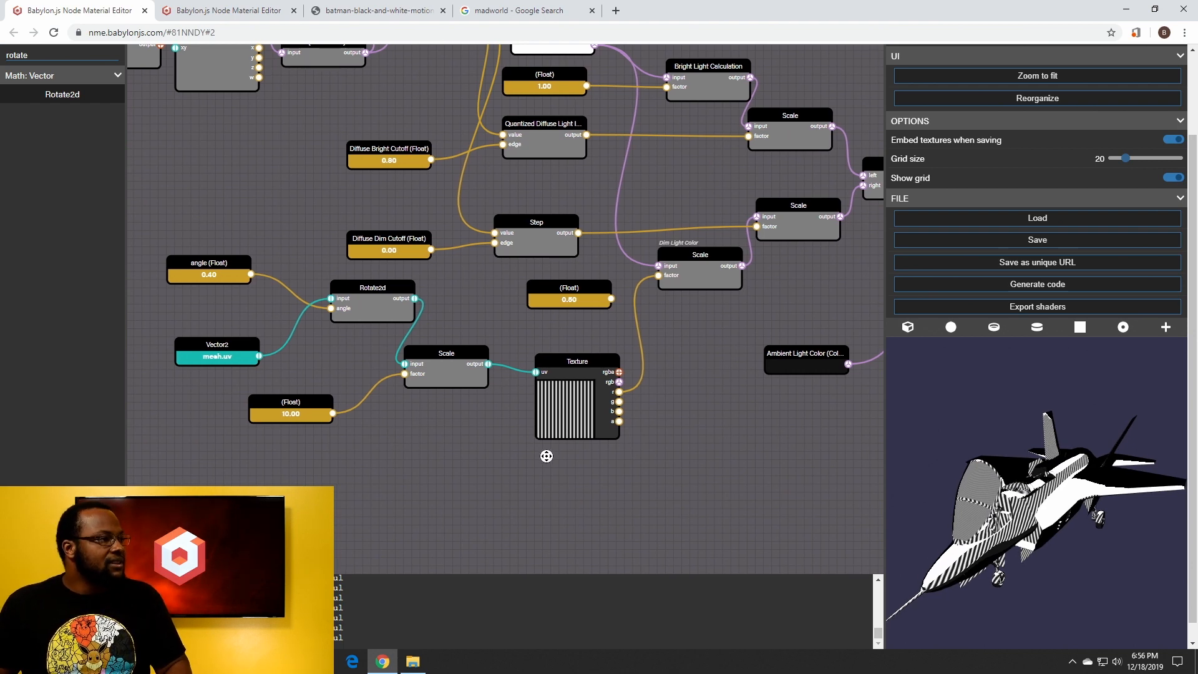
pyautogui.scroll(-1, 468, 448)
pyautogui.scroll(3, 442, 430)
pyautogui.scroll(-3, 442, 430)
pyautogui.scroll(1, 442, 430)
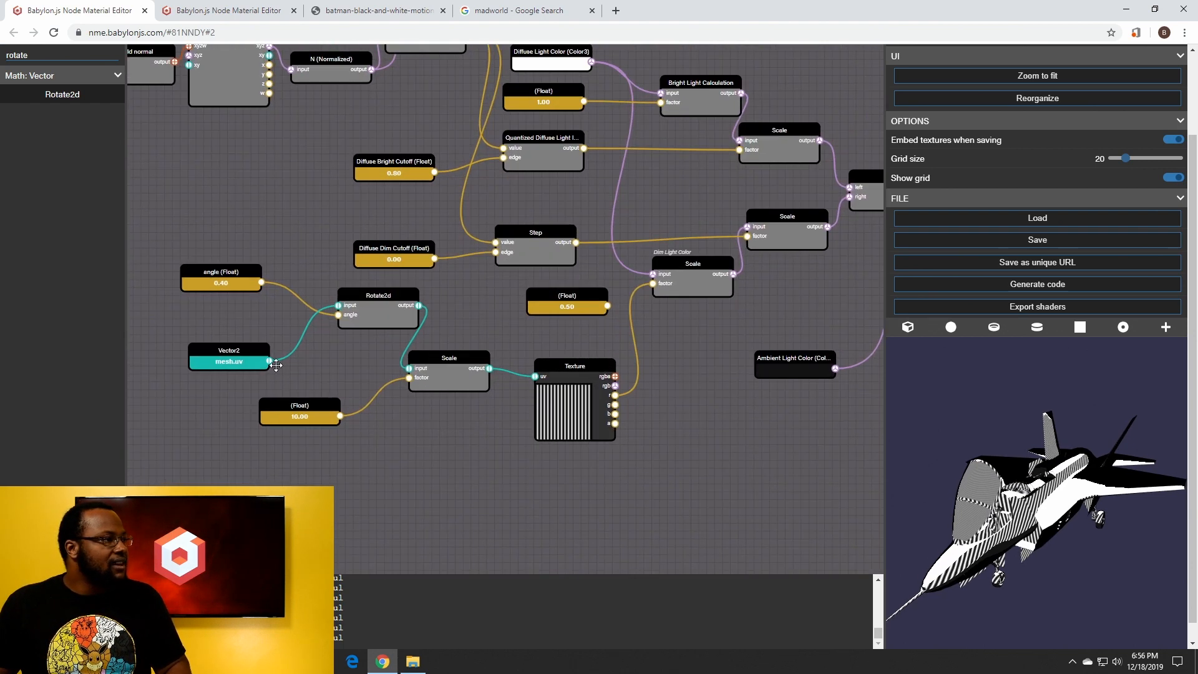
pyautogui.moveTo(314, 371); pyautogui.dragTo(725, 477)
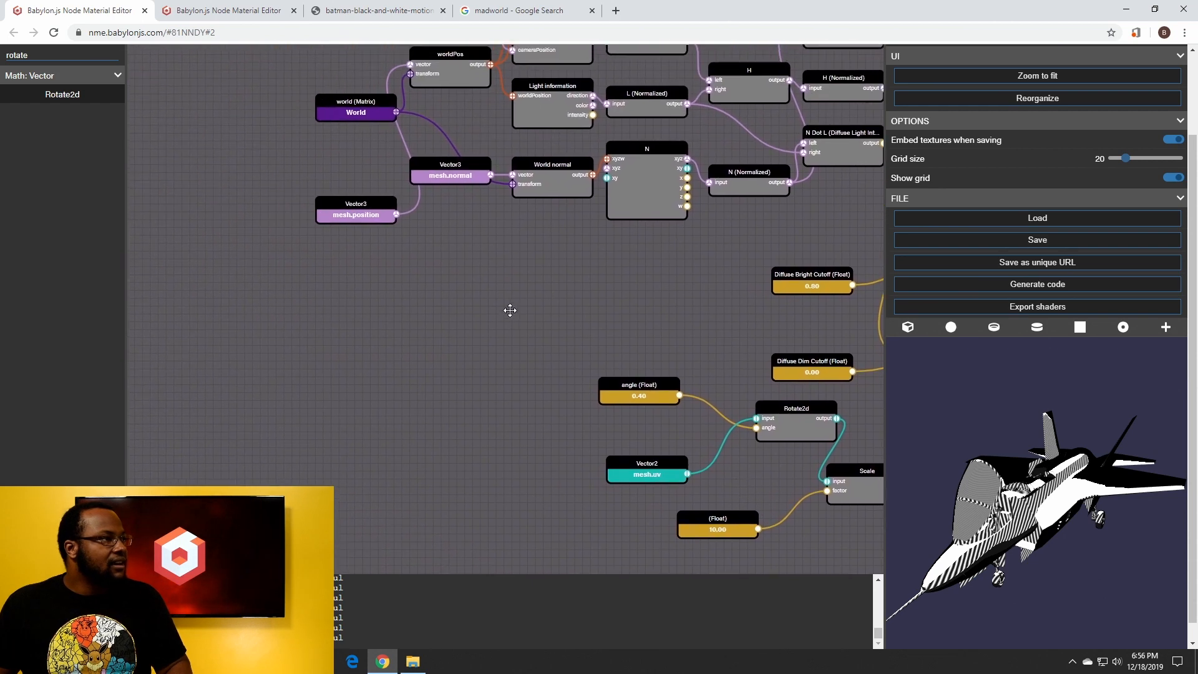
pyautogui.scroll(-2, 519, 292)
pyautogui.moveTo(519, 292); pyautogui.dragTo(358, 345)
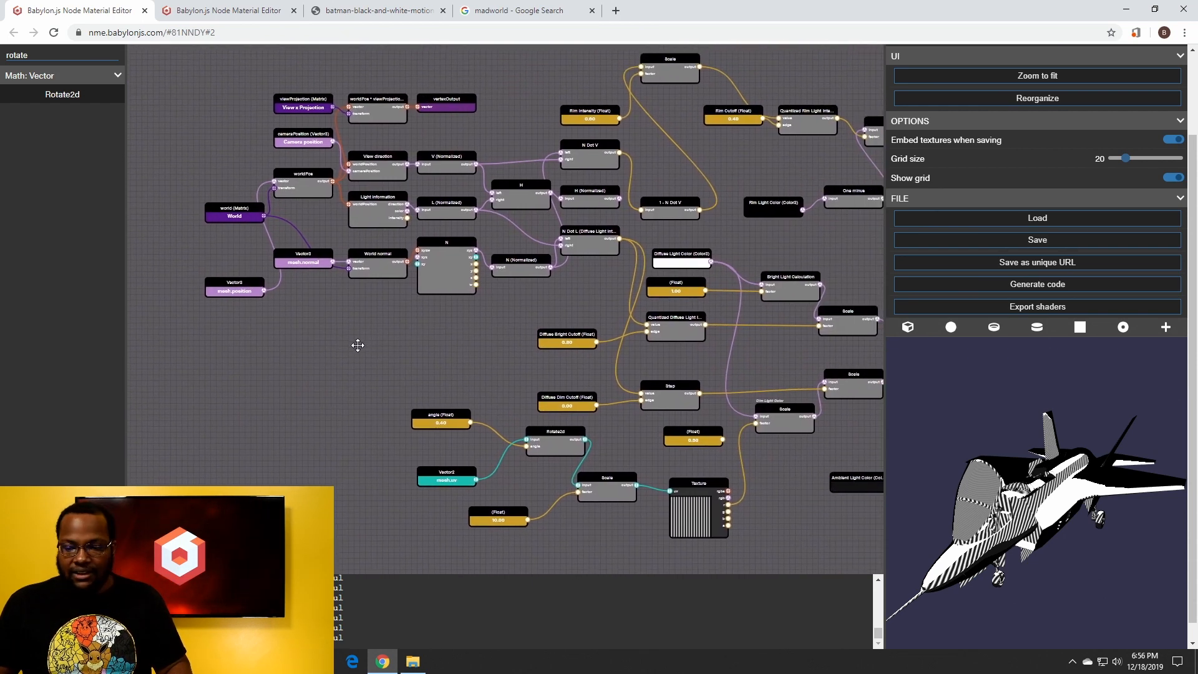
# Switch to the finished reference graph, inspect the wiring around the vertexOutput block and view its jet preview
pyautogui.click(265, 12)
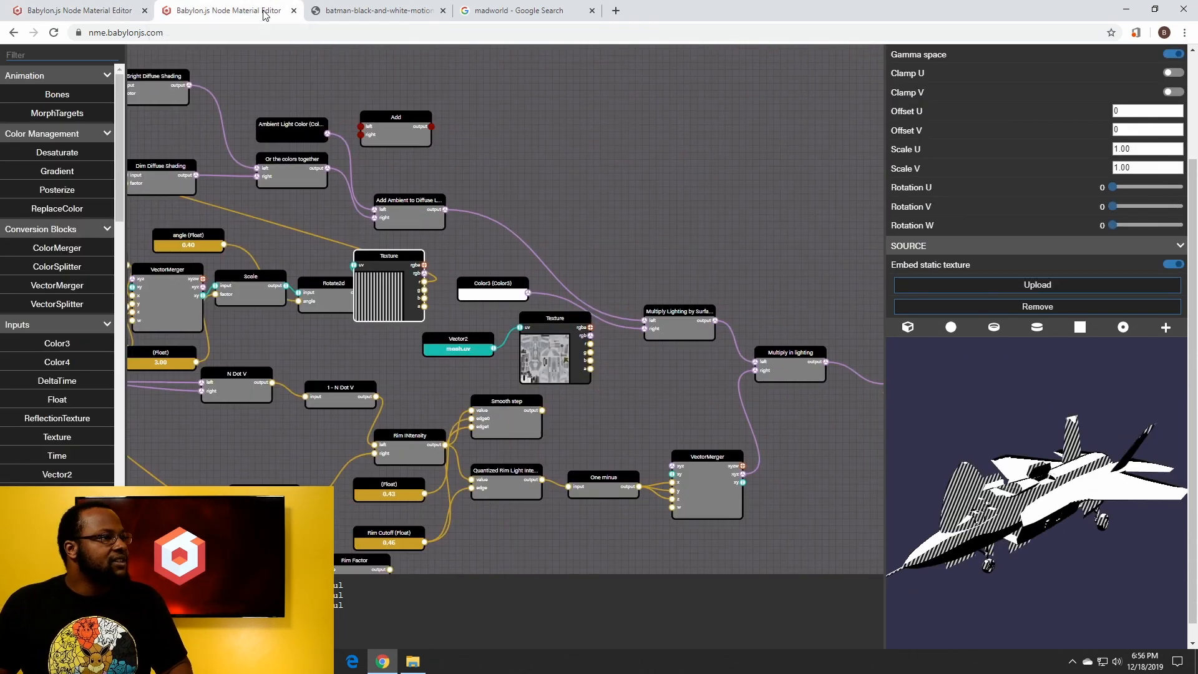
pyautogui.moveTo(400, 347); pyautogui.dragTo(879, 293)
pyautogui.moveTo(479, 231); pyautogui.dragTo(466, 254)
pyautogui.moveTo(291, 204); pyautogui.dragTo(768, 320)
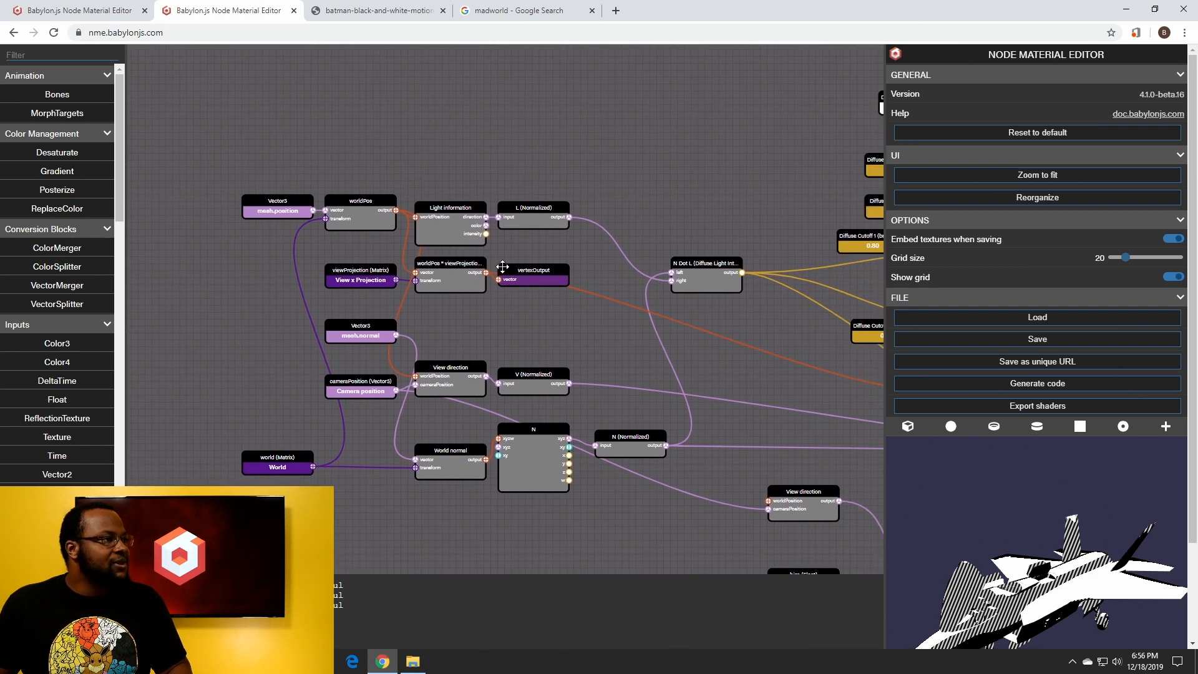
pyautogui.moveTo(527, 267); pyautogui.dragTo(570, 262)
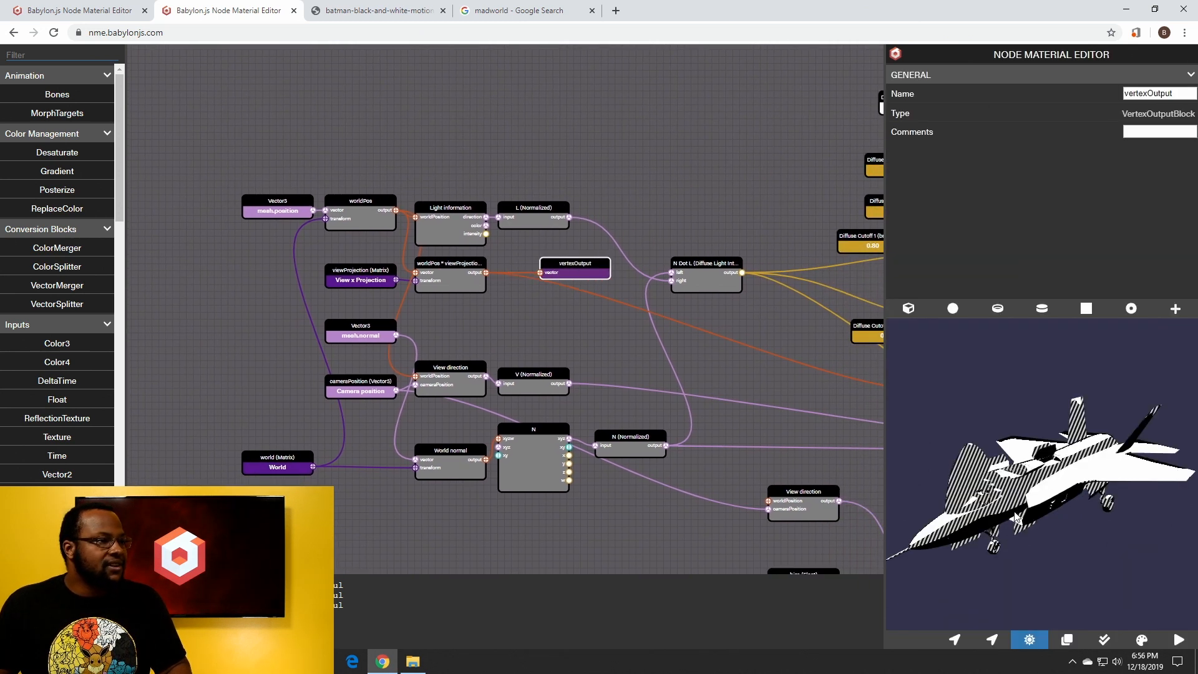
pyautogui.moveTo(1016, 517); pyautogui.dragTo(1064, 472)
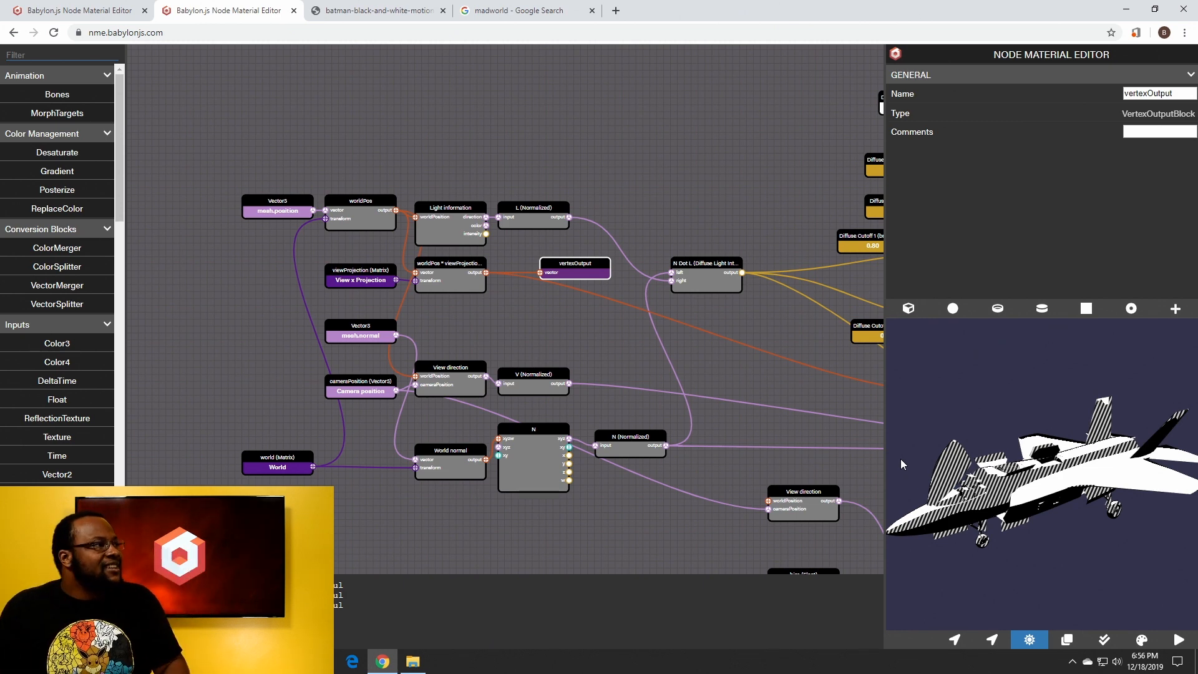
# Back in the working graph, connect the worldPos * viewProjection output to FragmentOutput's rgba input and inspect the colours on the jet
pyautogui.click(9, 8)
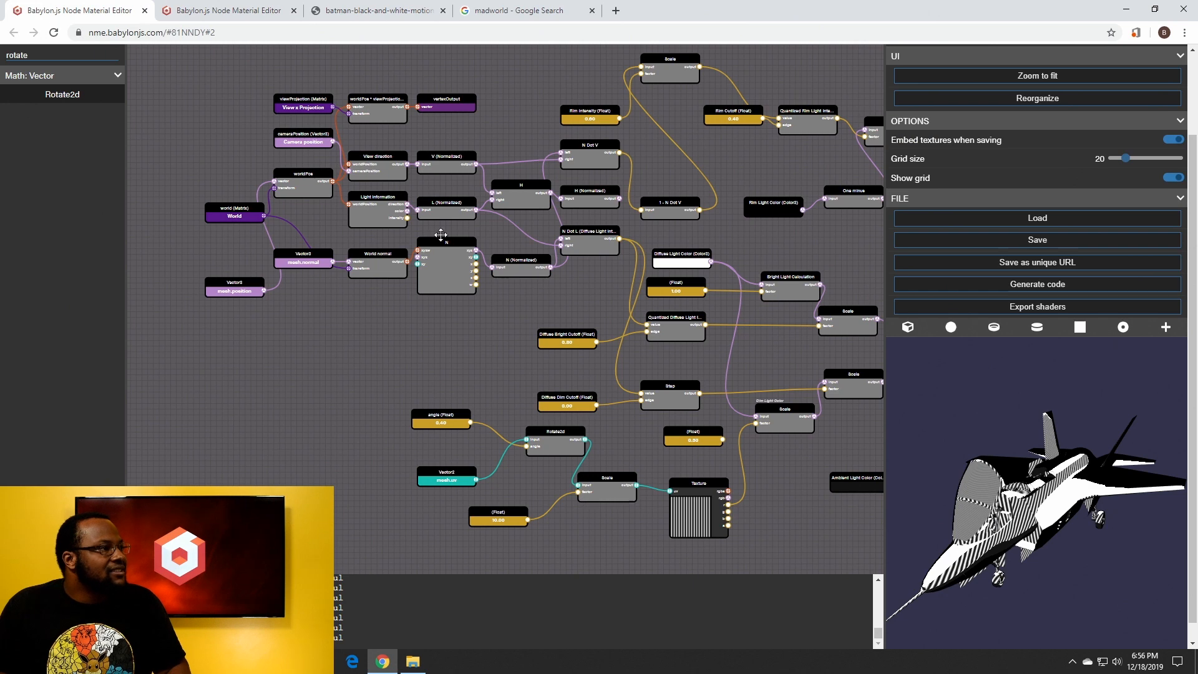
pyautogui.moveTo(499, 334); pyautogui.dragTo(306, 371)
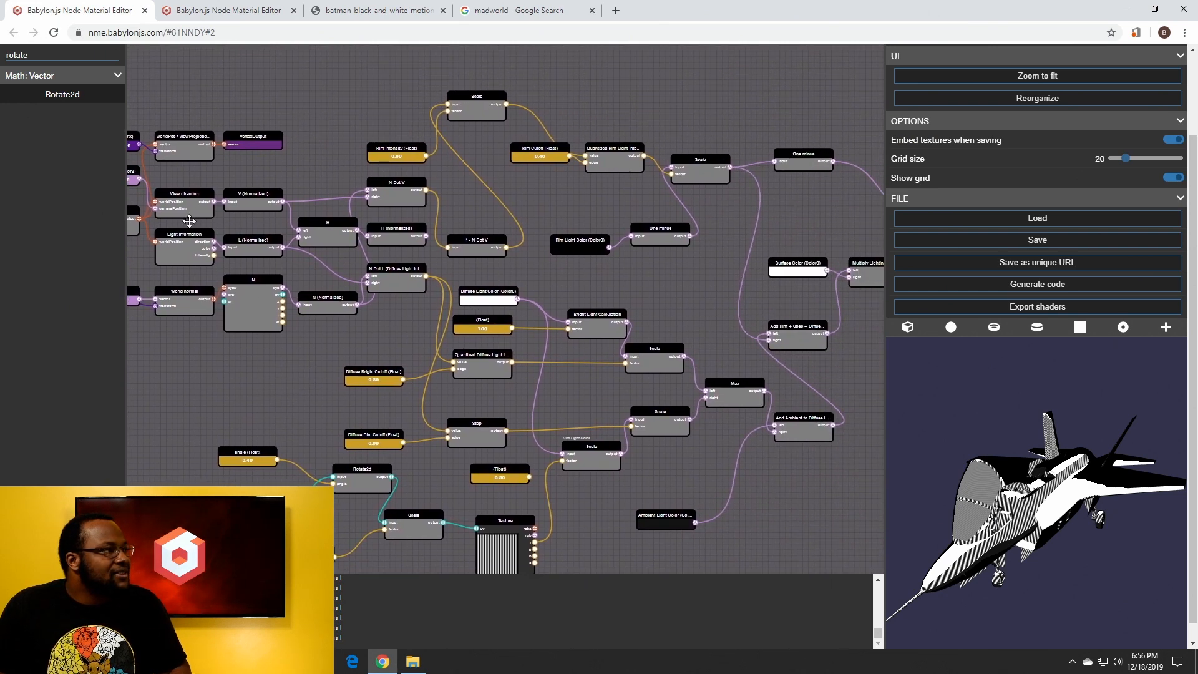
pyautogui.moveTo(199, 220); pyautogui.dragTo(295, 221)
pyautogui.scroll(3, 339, 180)
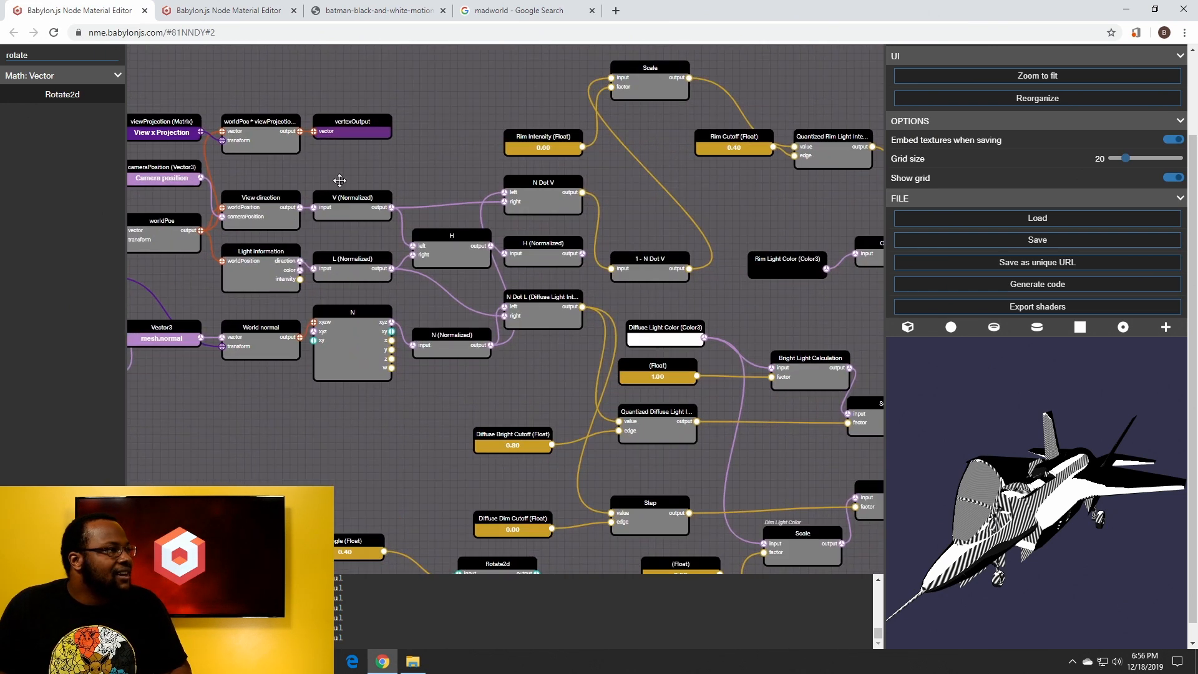
pyautogui.scroll(-8, 321, 148)
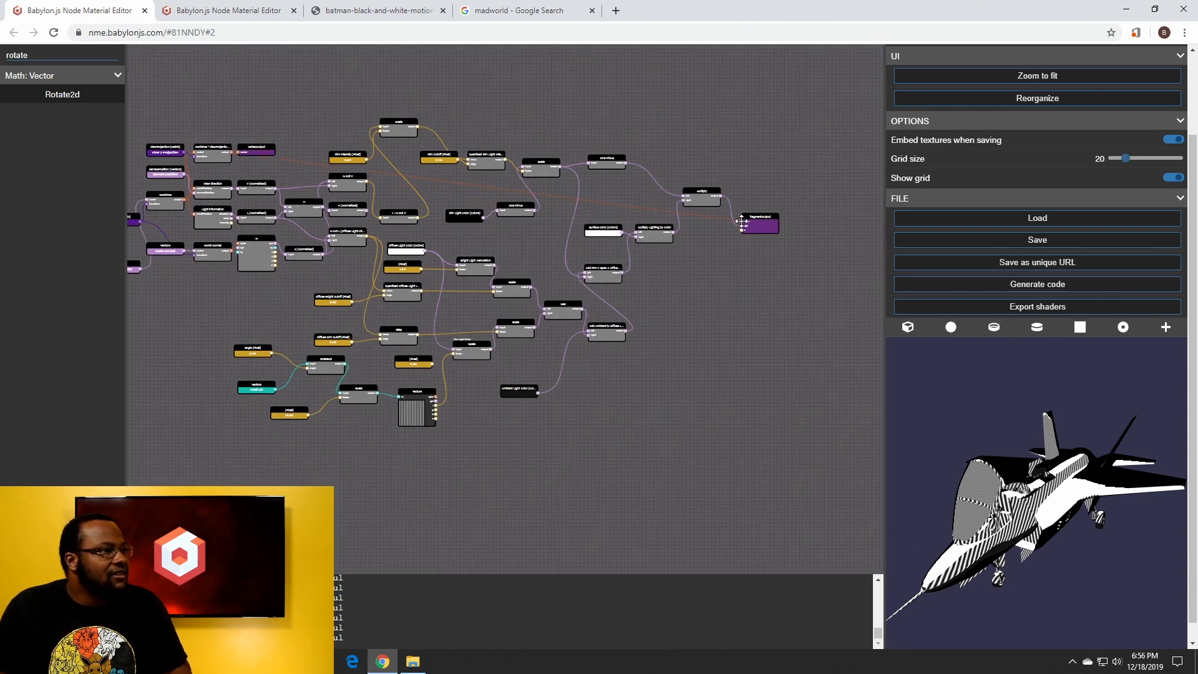
pyautogui.moveTo(742, 221); pyautogui.dragTo(743, 222)
pyautogui.moveTo(981, 461); pyautogui.dragTo(885, 436)
pyautogui.scroll(5, 287, 290)
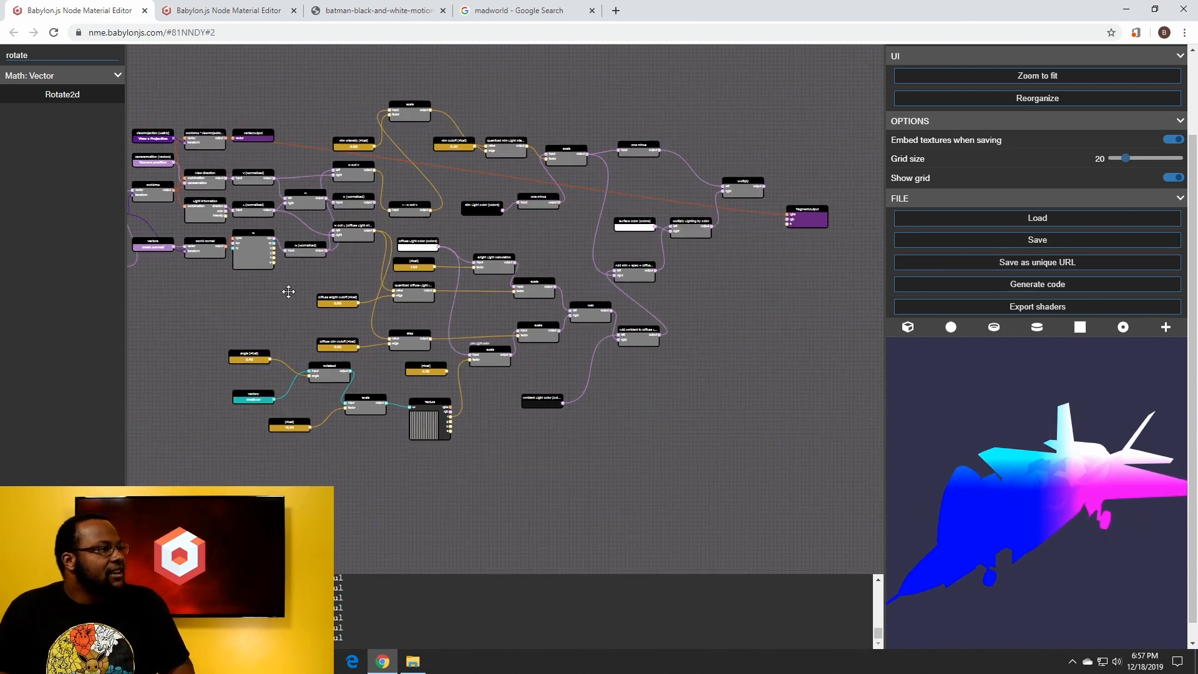
pyautogui.moveTo(1045, 609); pyautogui.dragTo(941, 496)
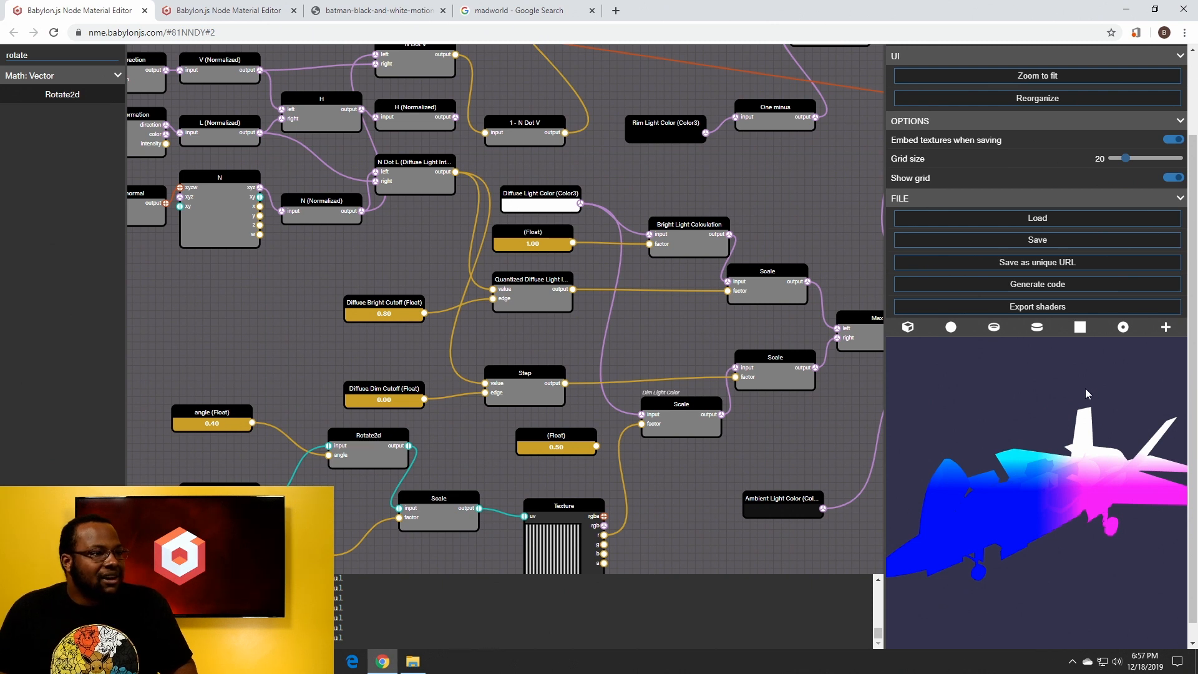
pyautogui.moveTo(1032, 469)
pyautogui.mouseDown()
pyautogui.moveTo(1036, 499)
pyautogui.moveTo(1043, 488)
pyautogui.mouseUp()
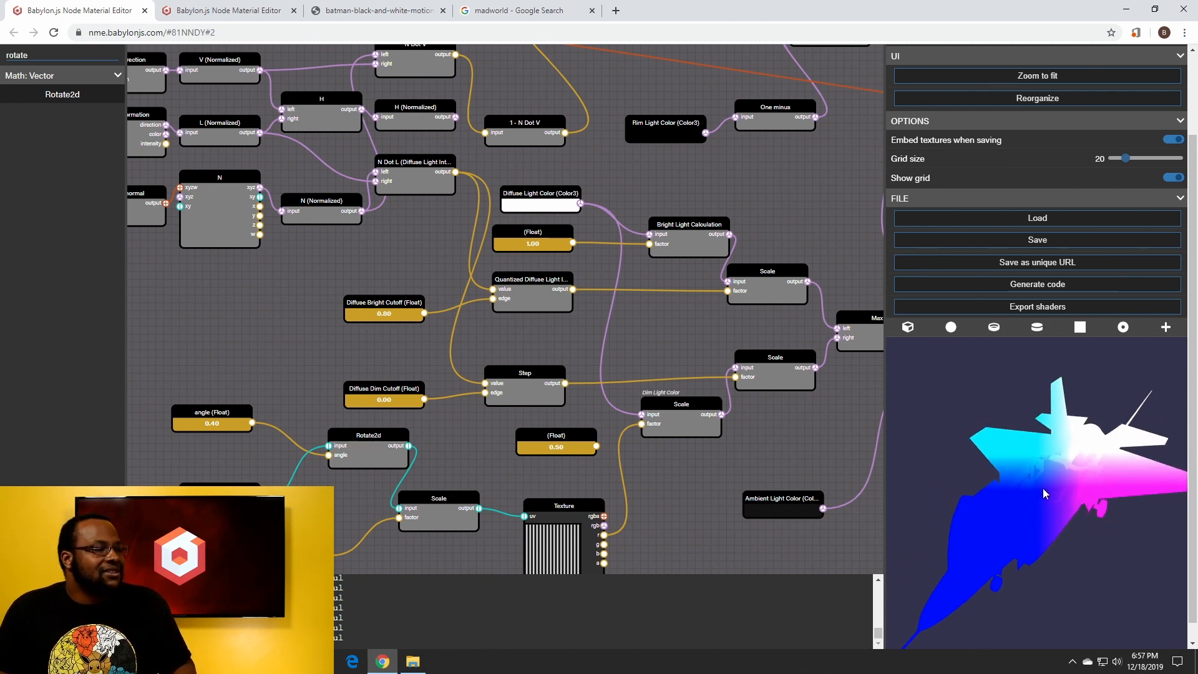
# Add a VectorSplitter block below the N block and feed its xyzw input from the worldPos * viewProjection output
pyautogui.moveTo(207, 262); pyautogui.dragTo(328, 300)
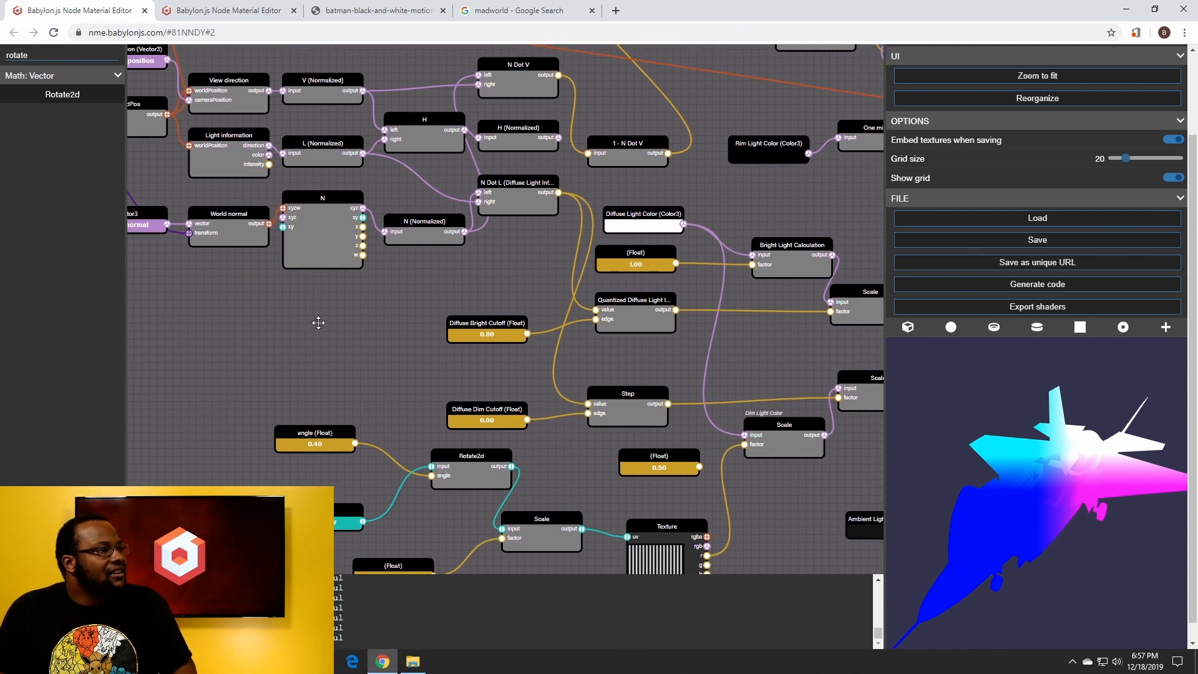
pyautogui.moveTo(318, 323); pyautogui.dragTo(517, 260)
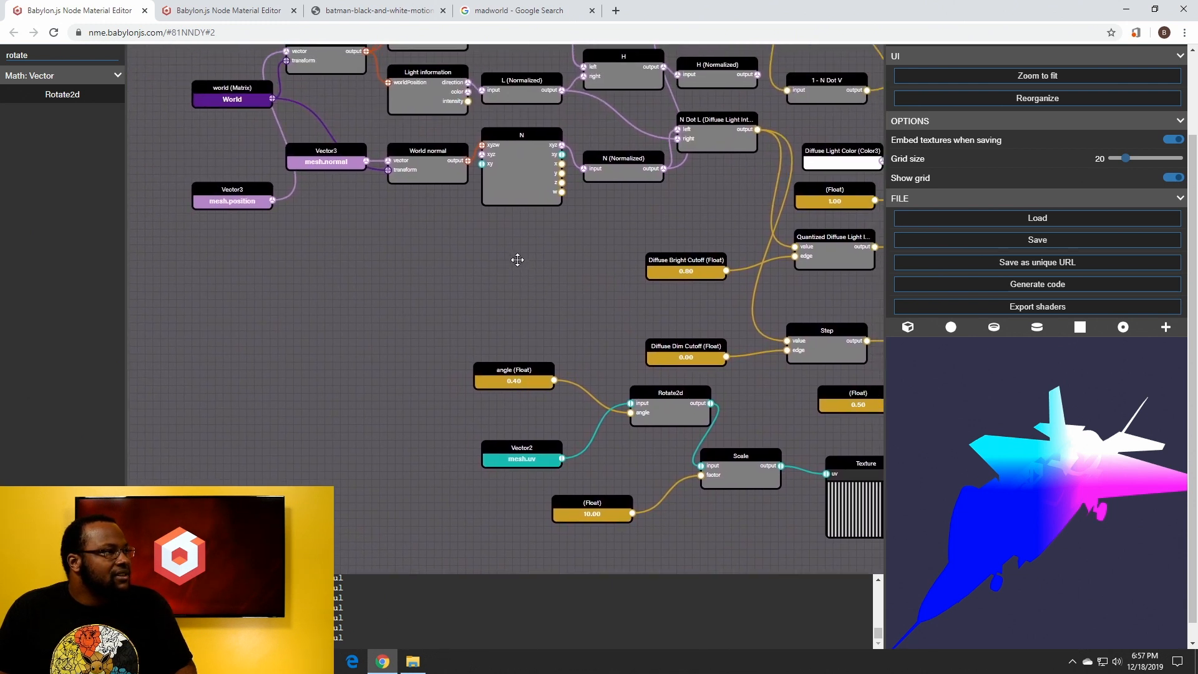
pyautogui.moveTo(46, 55); pyautogui.dragTo(2, 60)
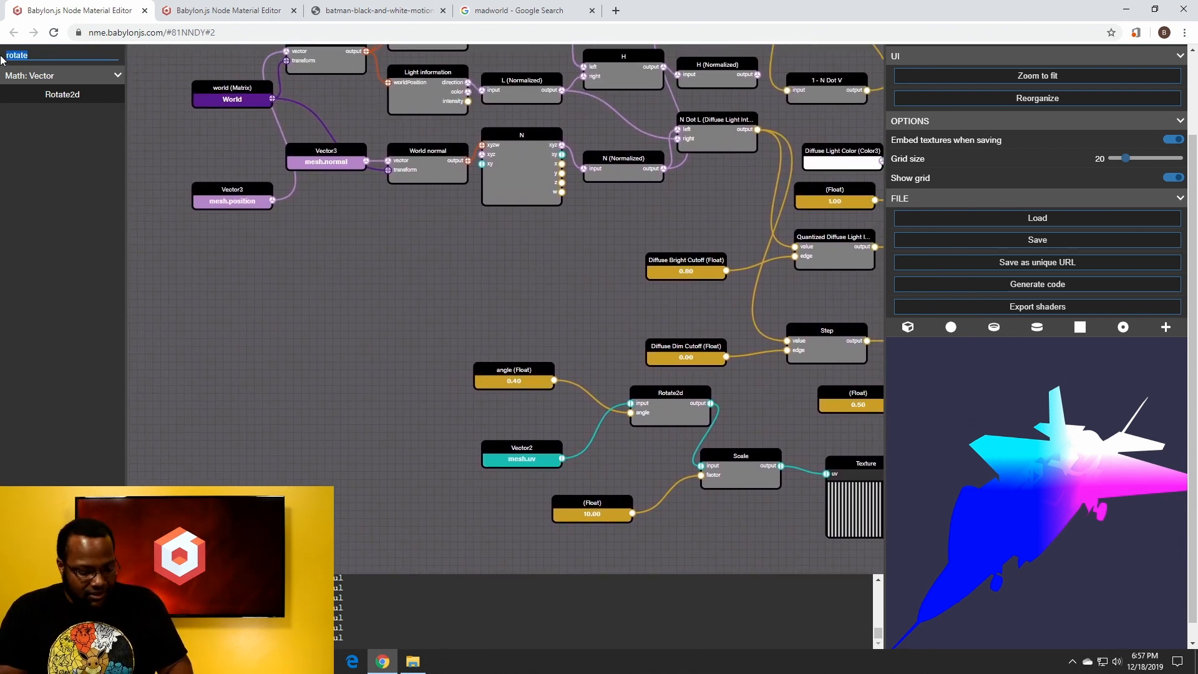
pyautogui.write('spli')
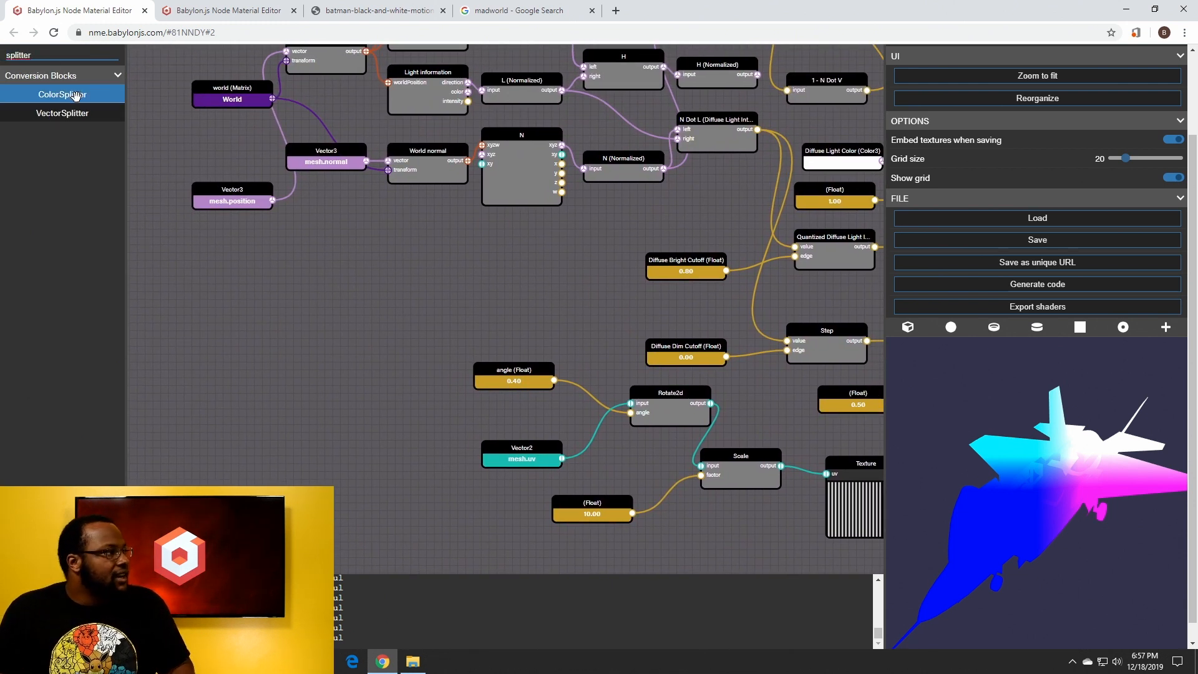
pyautogui.click(63, 123)
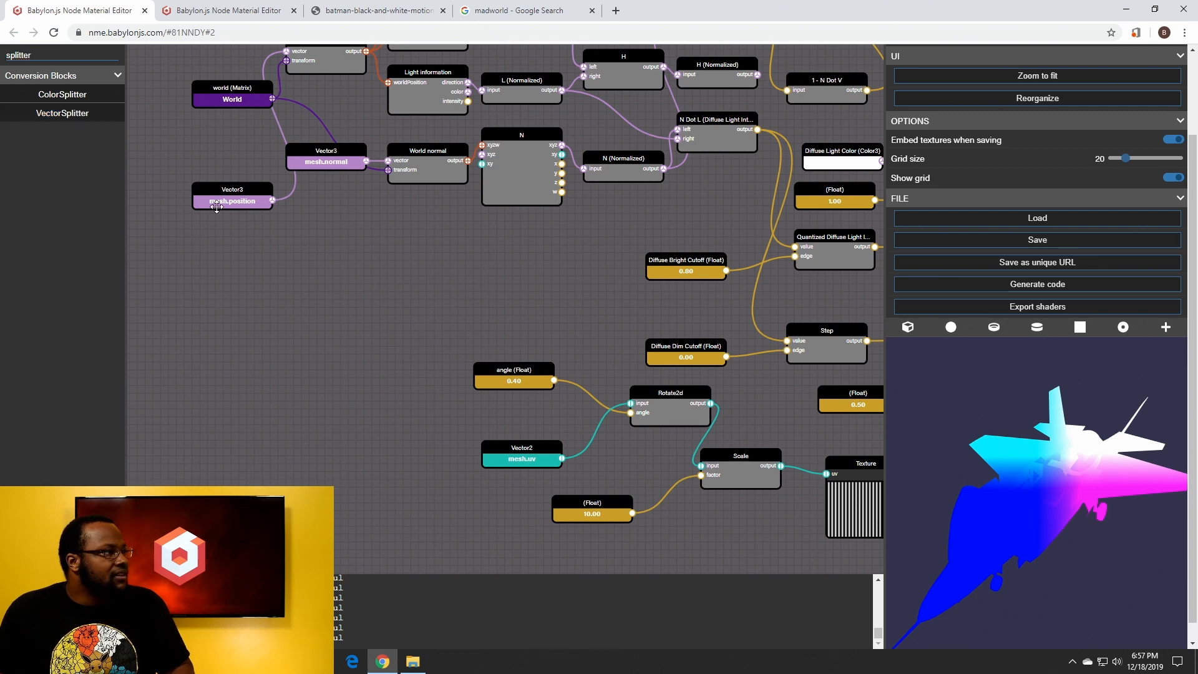
pyautogui.moveTo(87, 113); pyautogui.dragTo(490, 275)
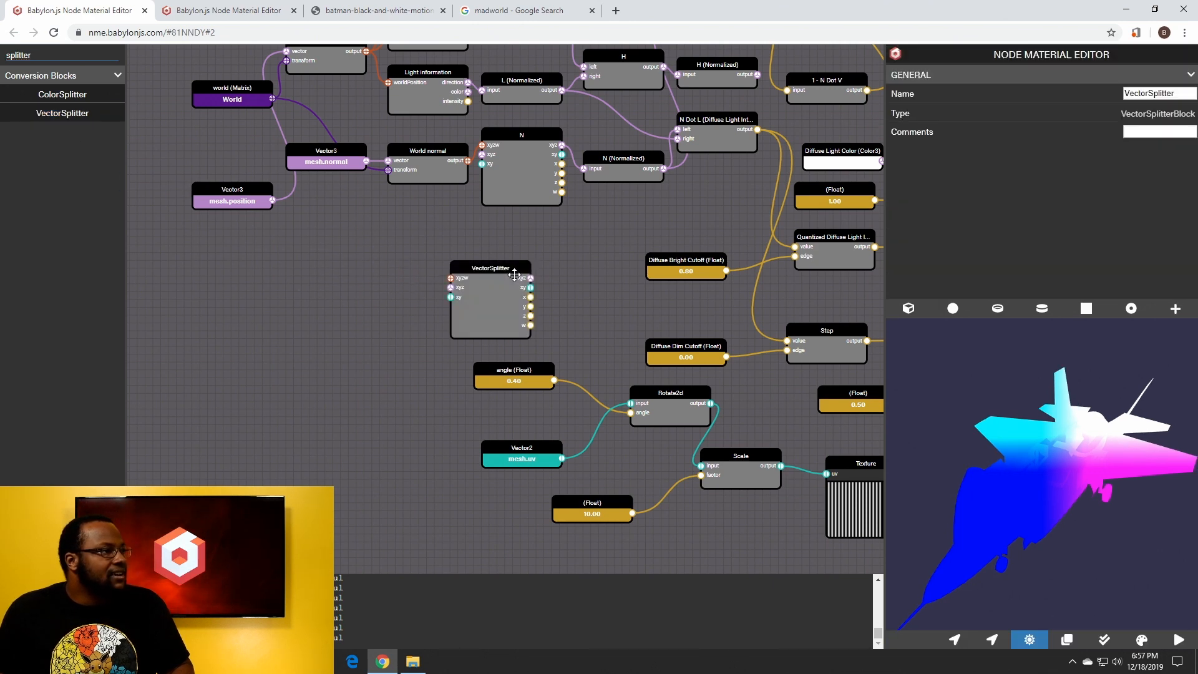
pyautogui.moveTo(422, 209); pyautogui.dragTo(364, 360)
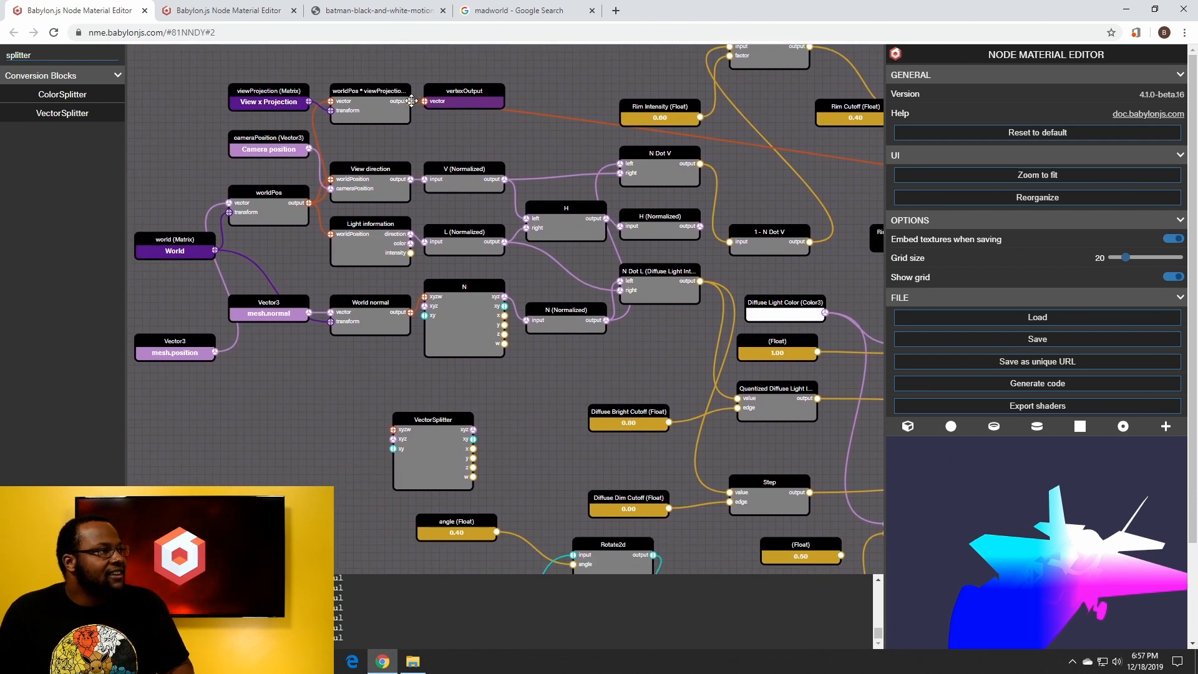
pyautogui.moveTo(411, 100); pyautogui.dragTo(423, 404)
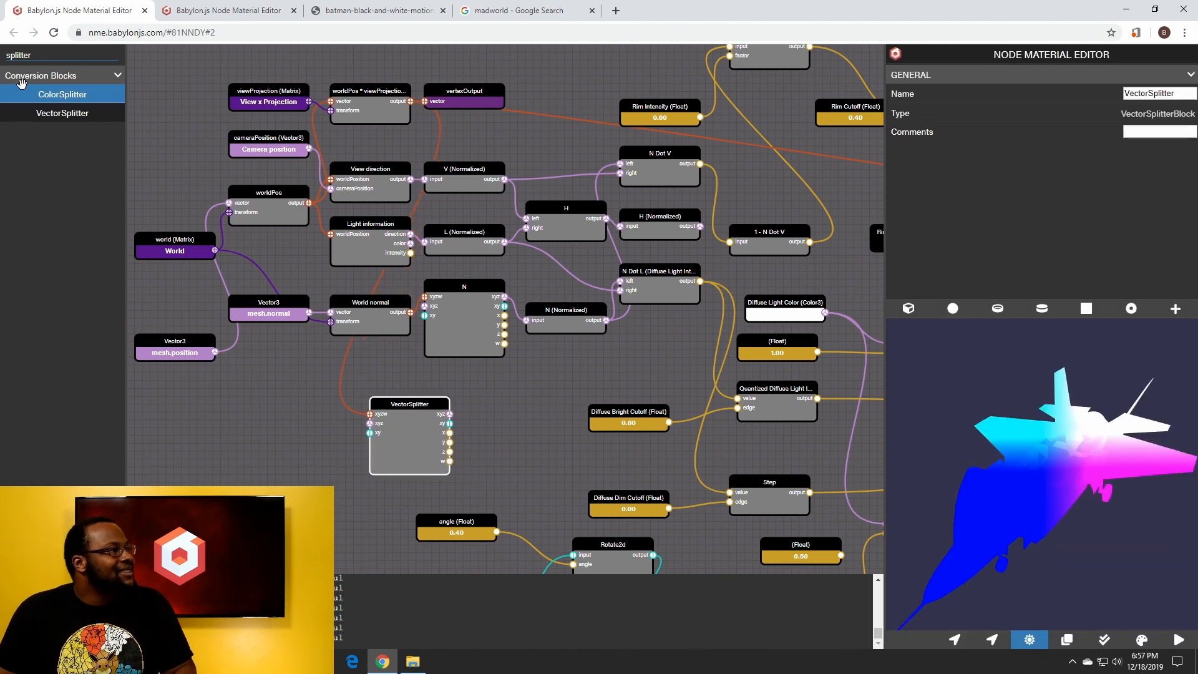
# Add a Divide block beside the VectorSplitter, with the splitter's x as left and w as right
pyautogui.moveTo(35, 55); pyautogui.dragTo(2, 50)
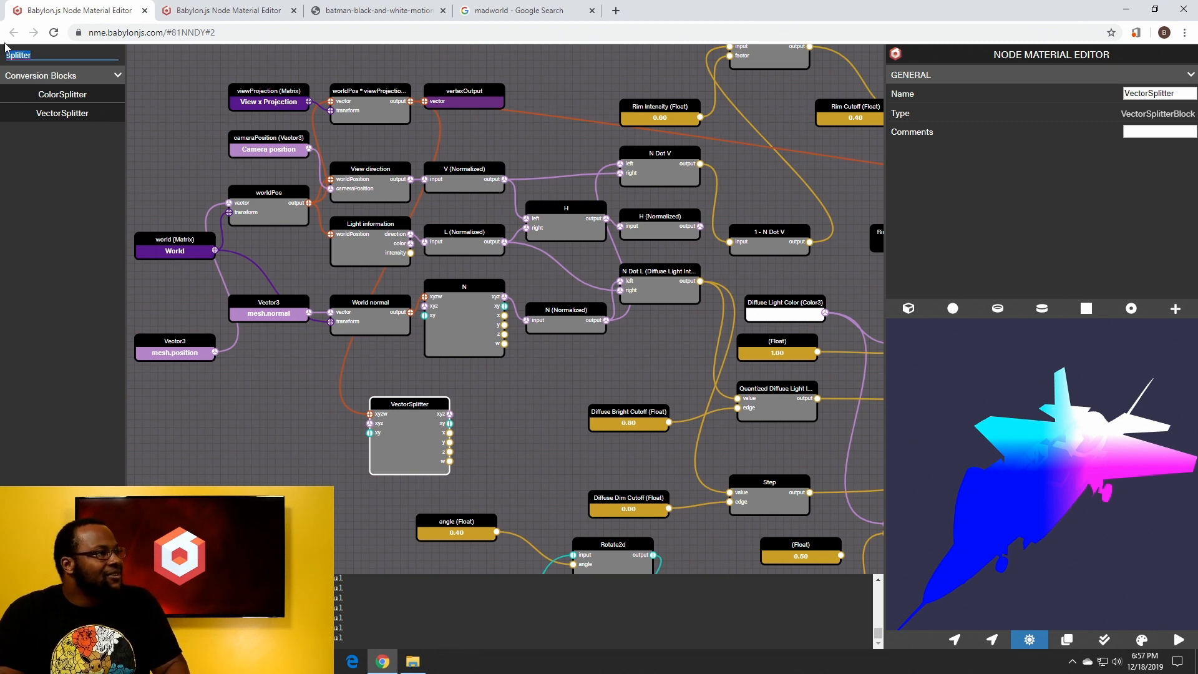
pyautogui.press('BackSpace')
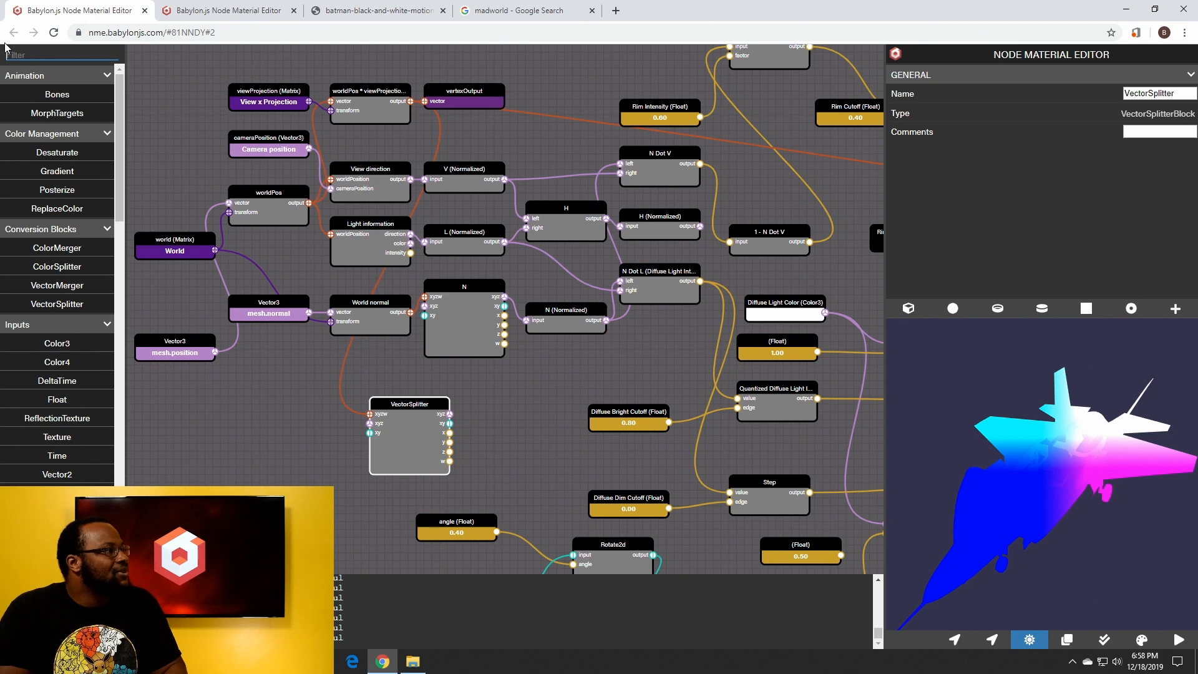
pyautogui.write('divide')
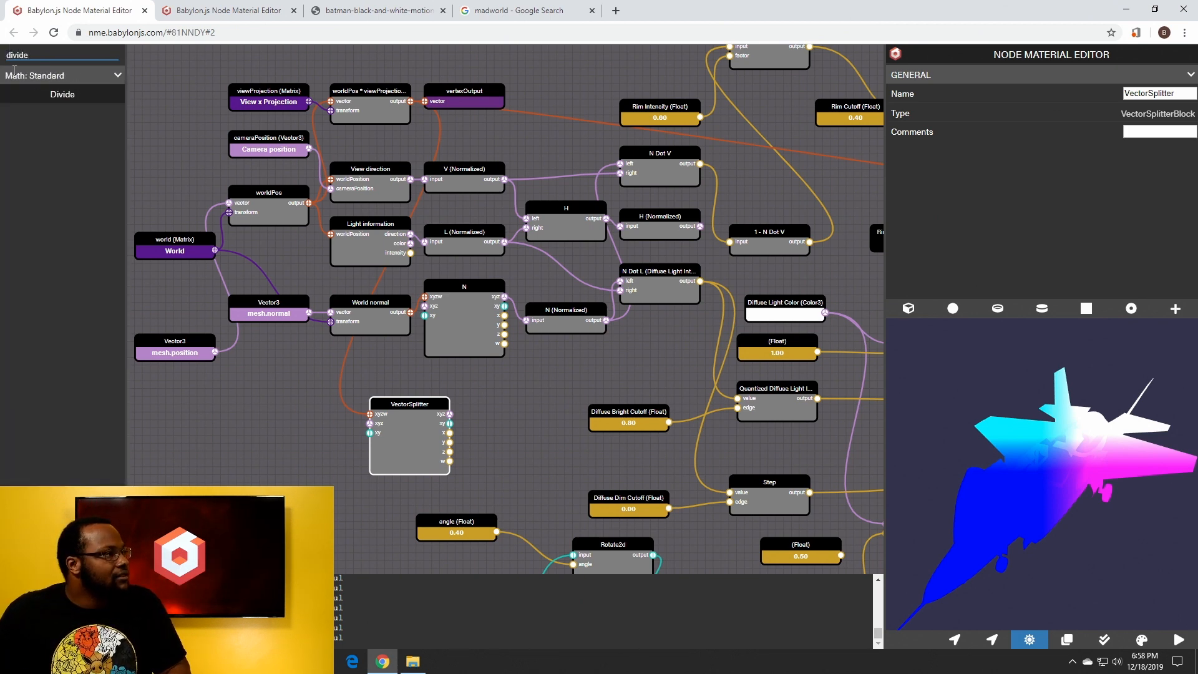
pyautogui.moveTo(62, 93)
pyautogui.mouseDown()
pyautogui.moveTo(548, 388)
pyautogui.moveTo(474, 384)
pyautogui.moveTo(451, 407)
pyautogui.moveTo(489, 400)
pyautogui.moveTo(487, 383)
pyautogui.mouseUp()
pyautogui.moveTo(449, 462); pyautogui.dragTo(488, 392)
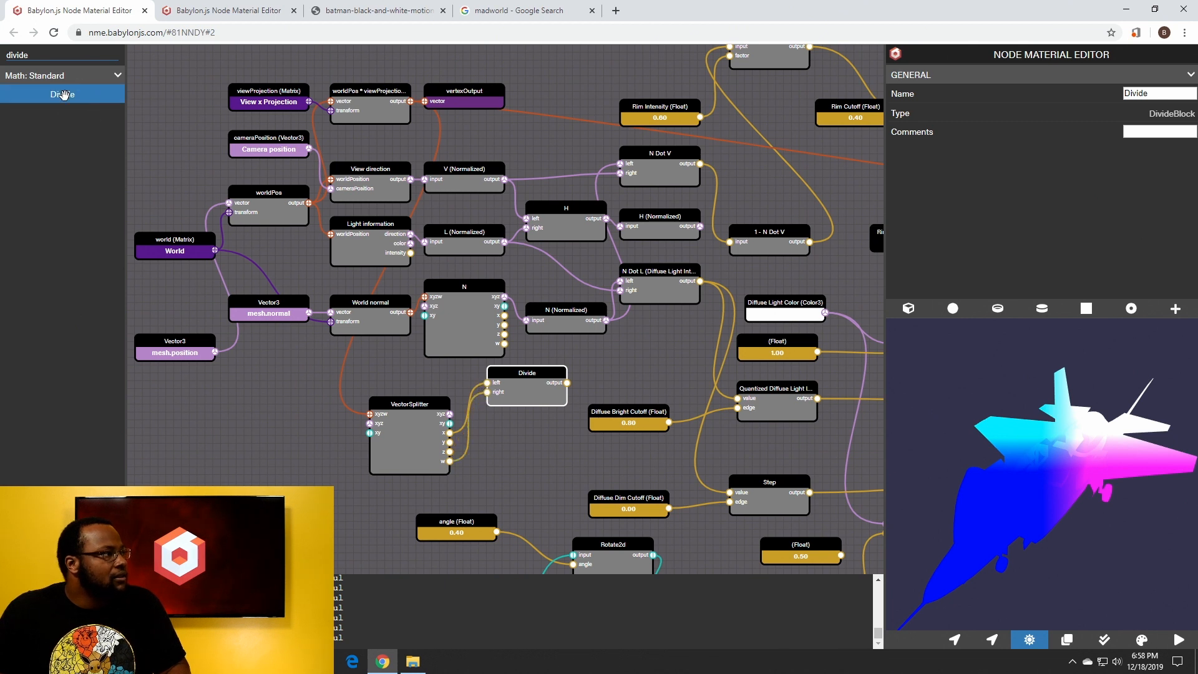
# Add two more Divide blocks below the first, dividing the VectorSplitter's y by w and its z by w
pyautogui.moveTo(62, 94); pyautogui.dragTo(536, 437)
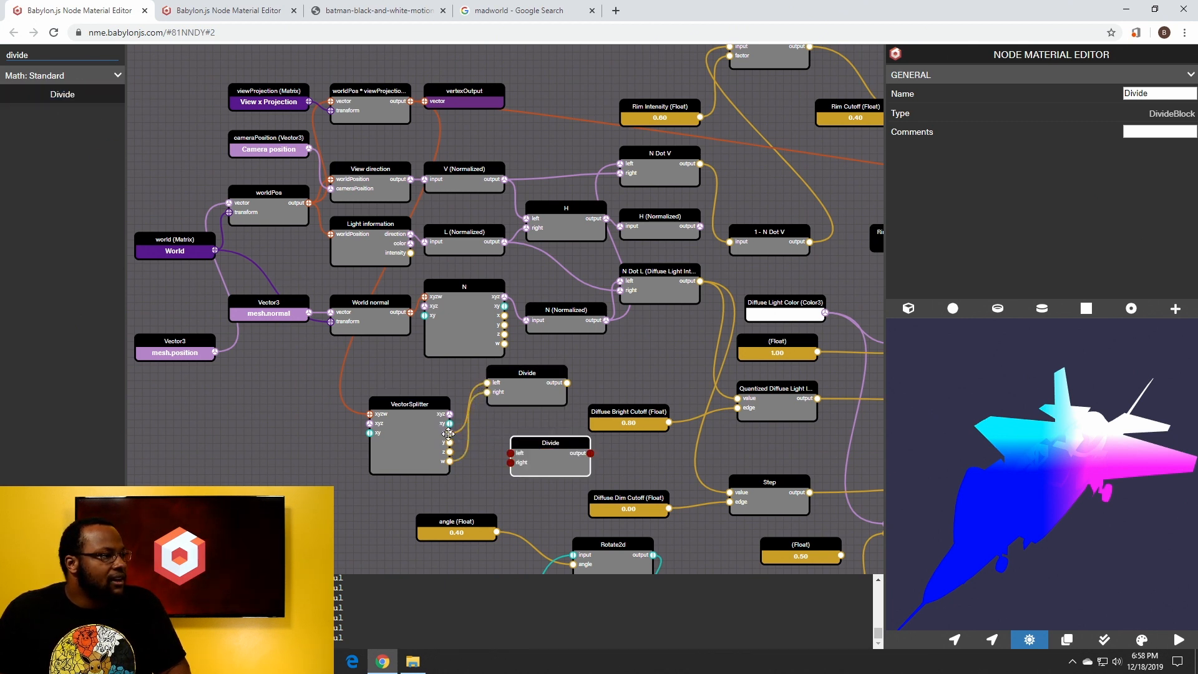
pyautogui.moveTo(449, 441); pyautogui.dragTo(511, 463)
pyautogui.moveTo(59, 94); pyautogui.dragTo(529, 416)
pyautogui.moveTo(518, 459); pyautogui.dragTo(533, 447)
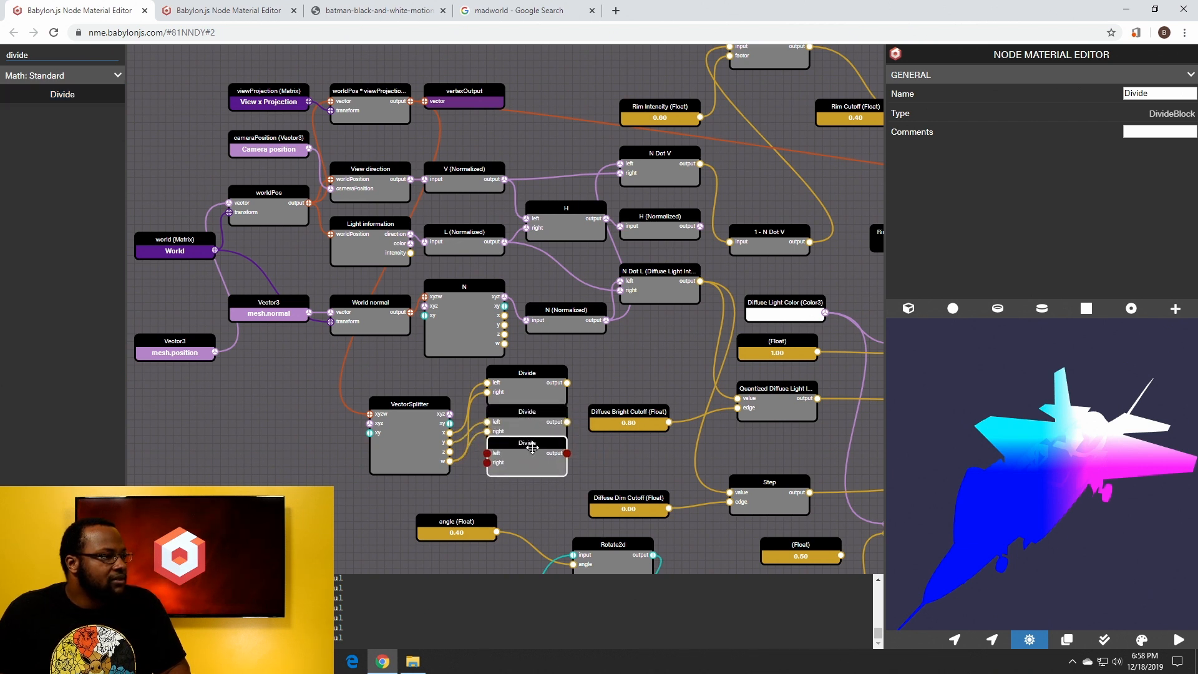
pyautogui.click(452, 447)
pyautogui.moveTo(486, 455); pyautogui.dragTo(487, 453)
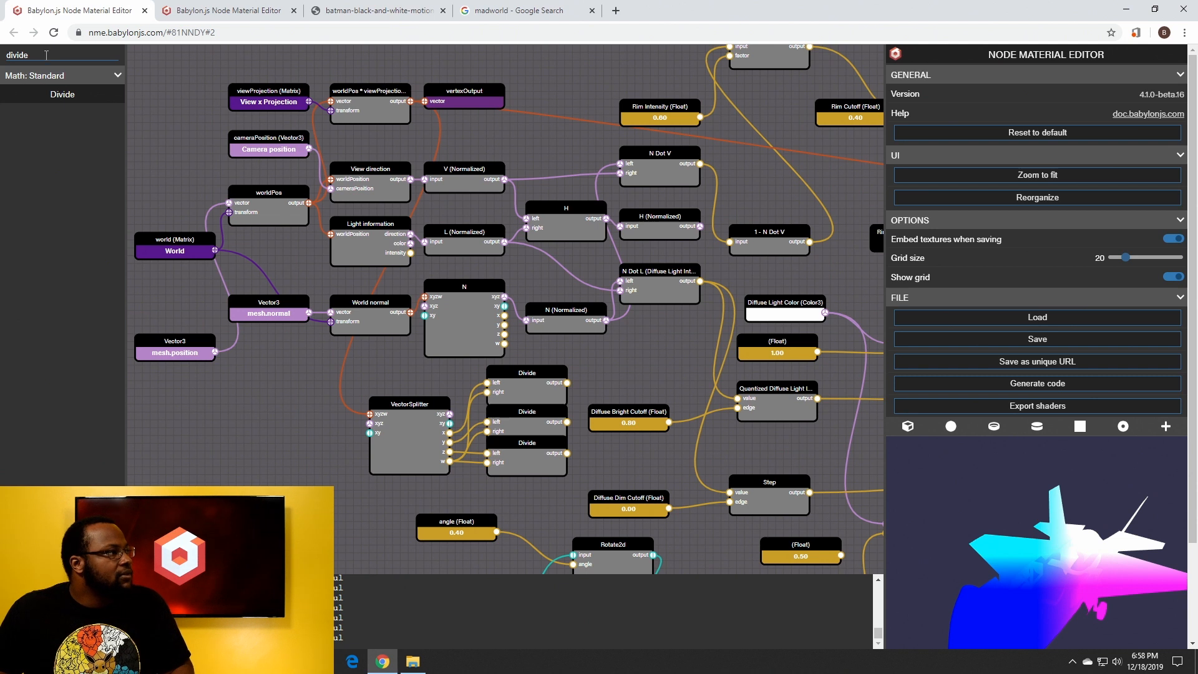
pyautogui.write('lo')
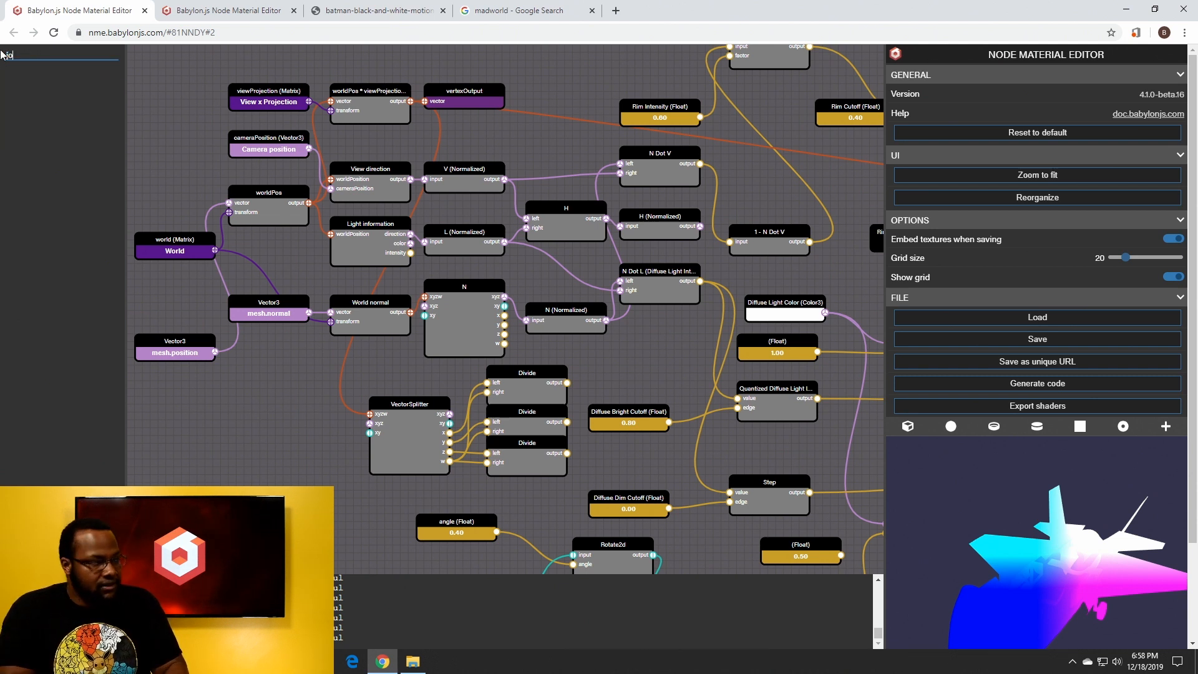
pyautogui.press('BackSpace')
pyautogui.press('BackSpace')
pyautogui.press('BackSpace')
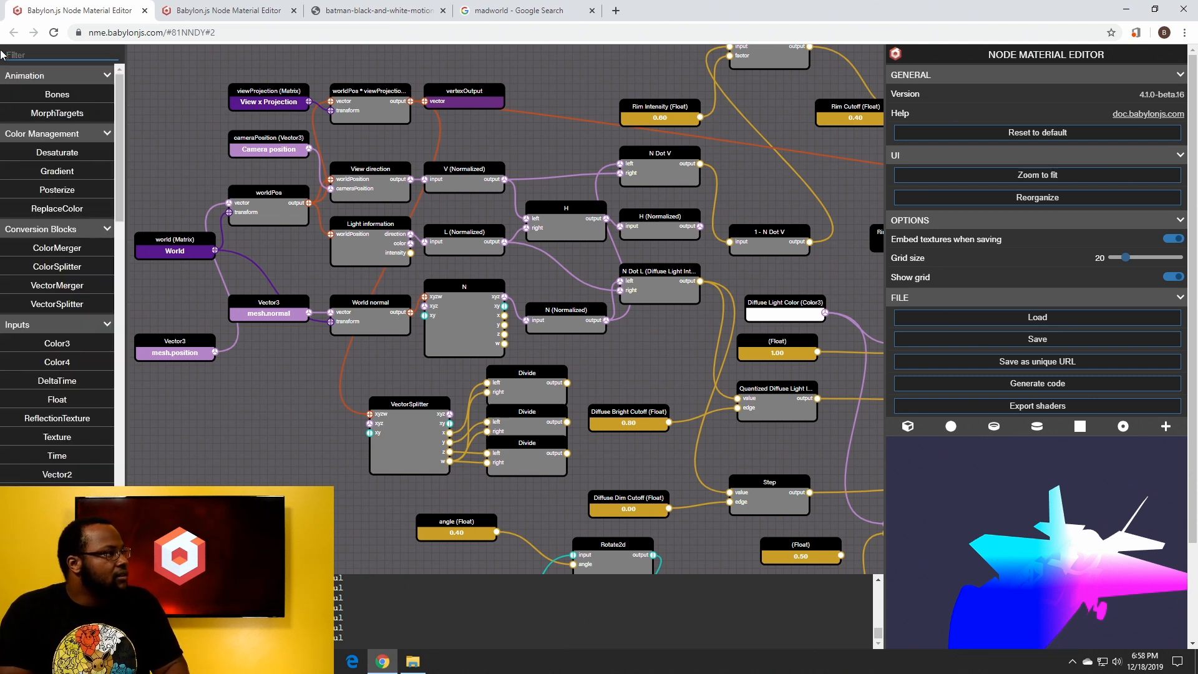
pyautogui.write('join')
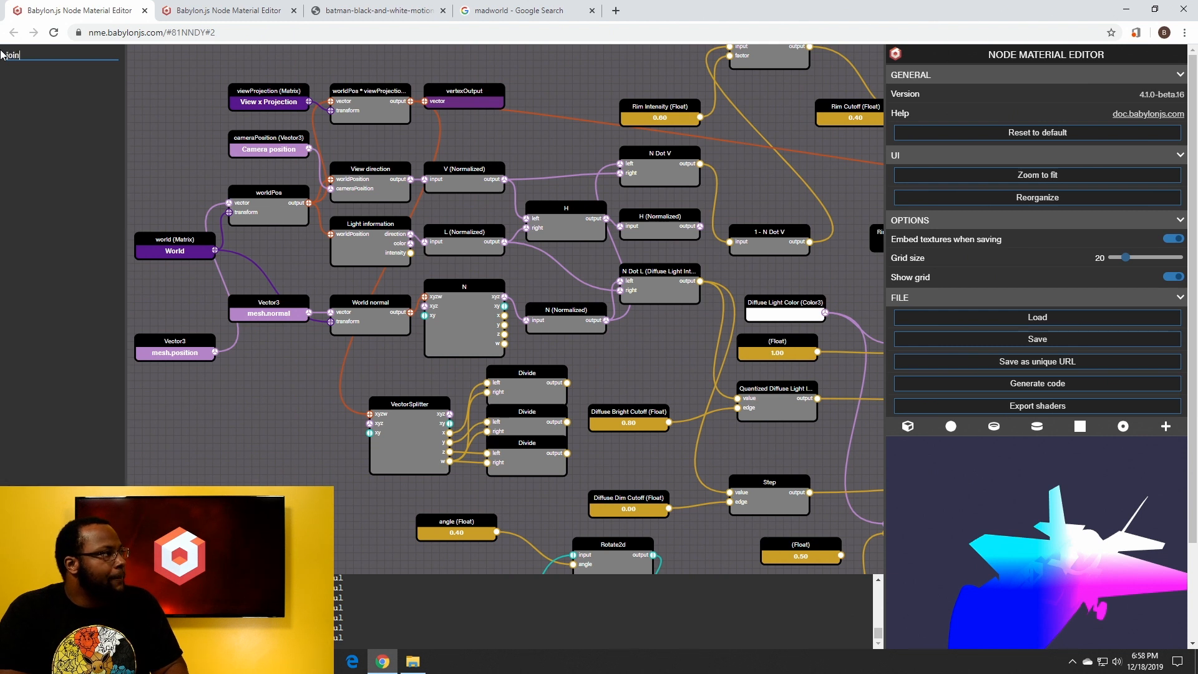
pyautogui.press('BackSpace')
pyautogui.press('BackSpace')
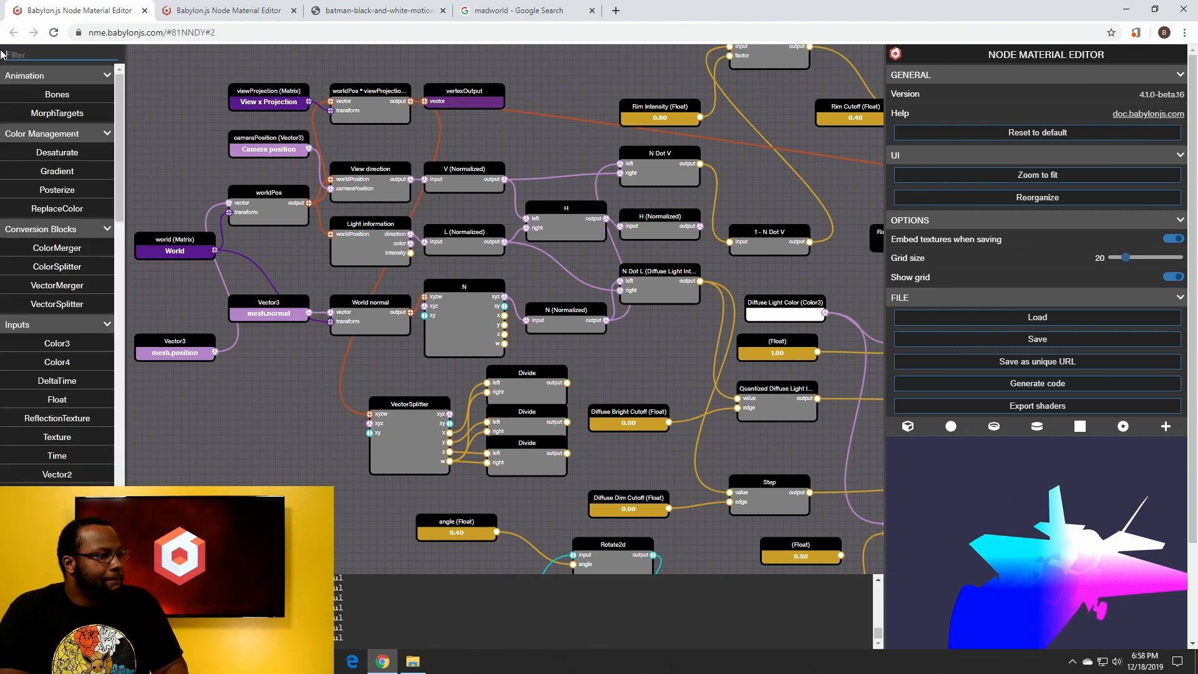
pyautogui.write('join')
pyautogui.press('BackSpace')
pyautogui.press('BackSpace')
pyautogui.press('BackSpace')
pyautogui.press('BackSpace')
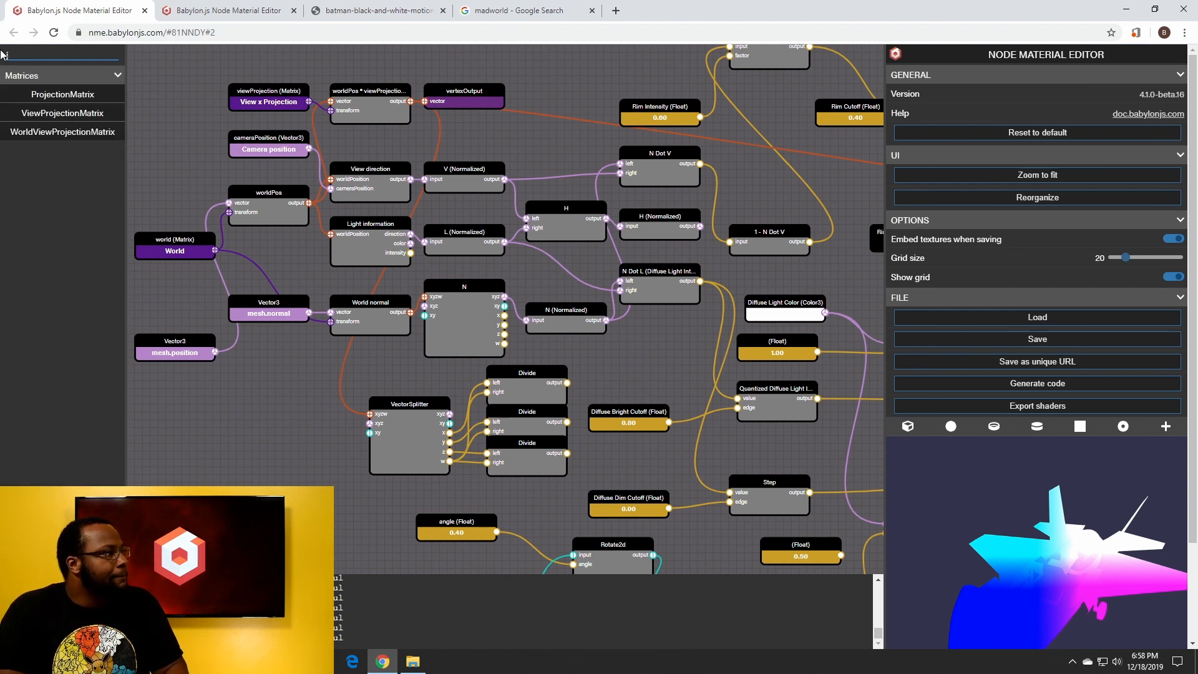
# Add a VectorMerger block beside the three Divide blocks and connect their outputs to its x, y and z inputs
pyautogui.write('mer')
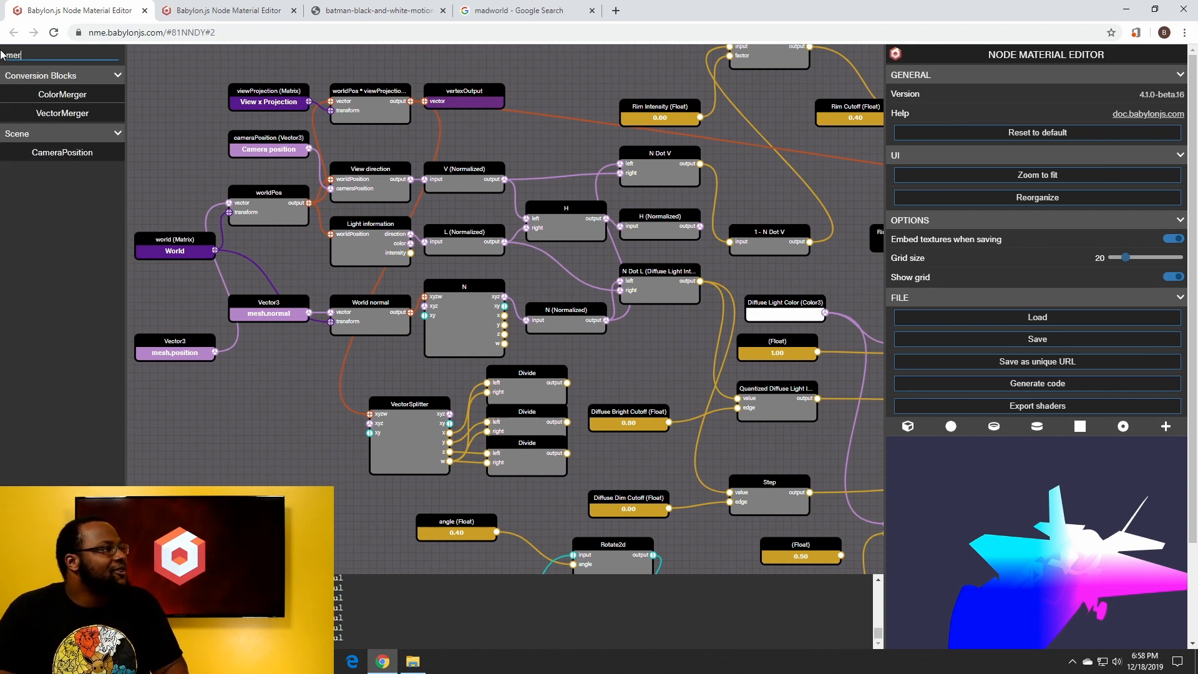
pyautogui.moveTo(20, 114); pyautogui.dragTo(605, 410)
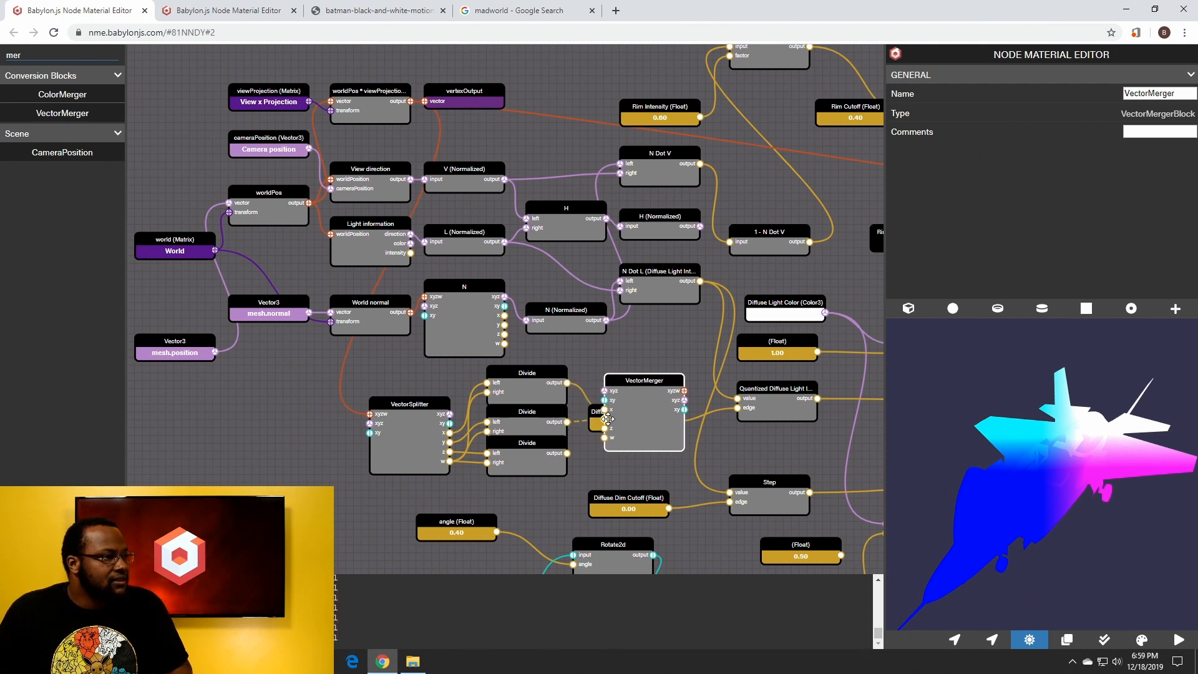
pyautogui.moveTo(565, 454); pyautogui.dragTo(604, 426)
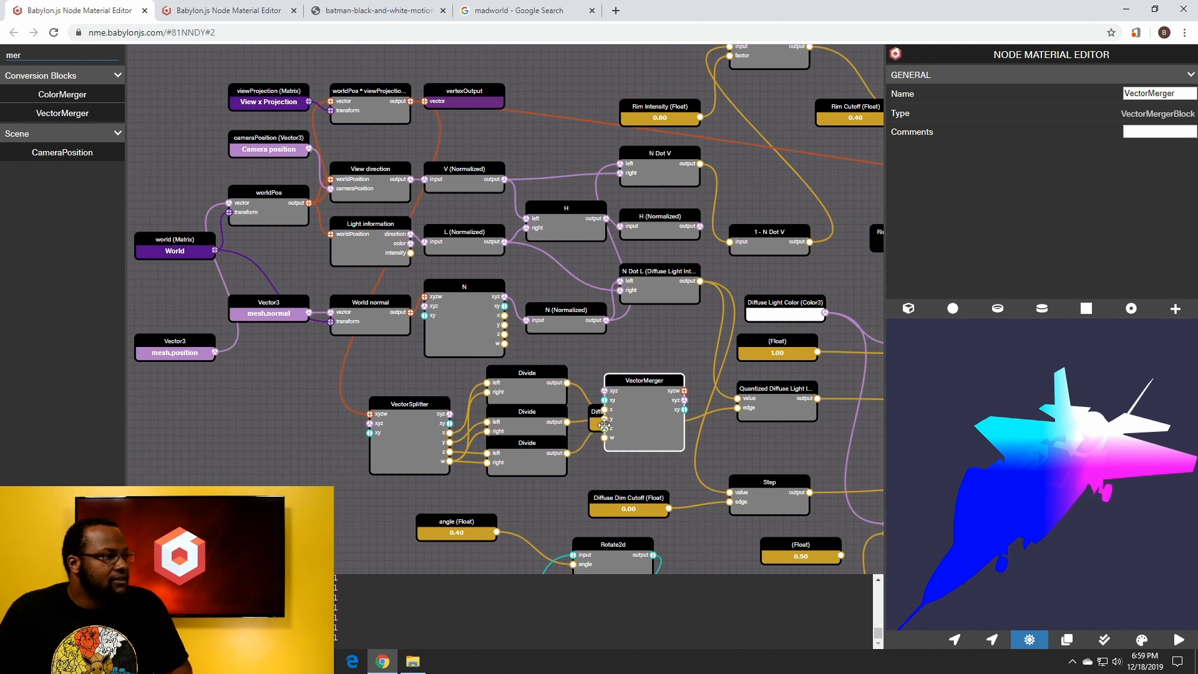
pyautogui.moveTo(631, 383); pyautogui.dragTo(658, 435)
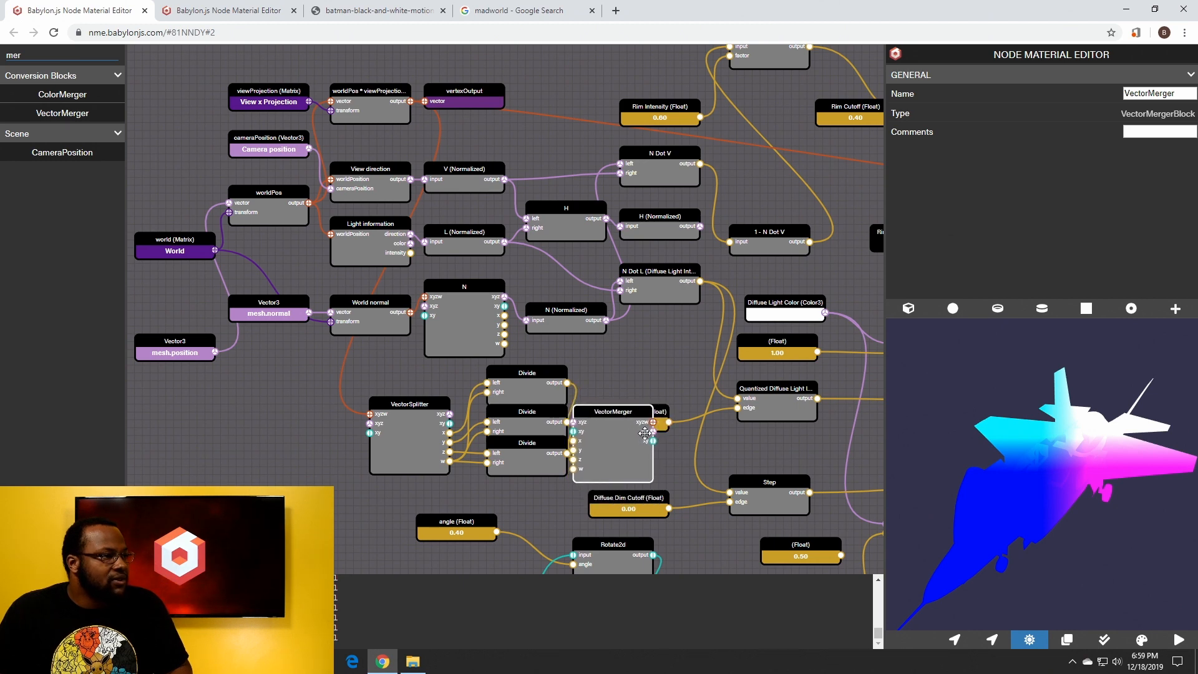
# Connect the VectorMerger's xyz output to fragmentOutput's rgb input and inspect the colours on the jet from another angle
pyautogui.scroll(-6, 707, 364)
pyautogui.click(710, 357)
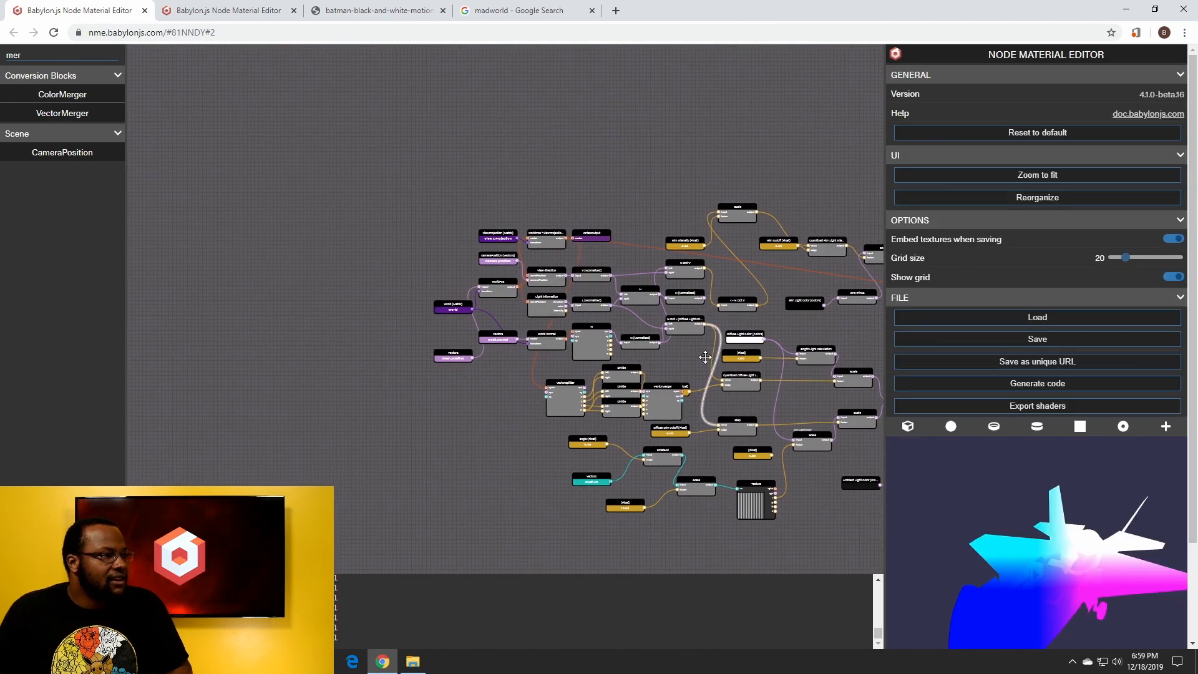
pyautogui.moveTo(705, 357); pyautogui.dragTo(444, 372)
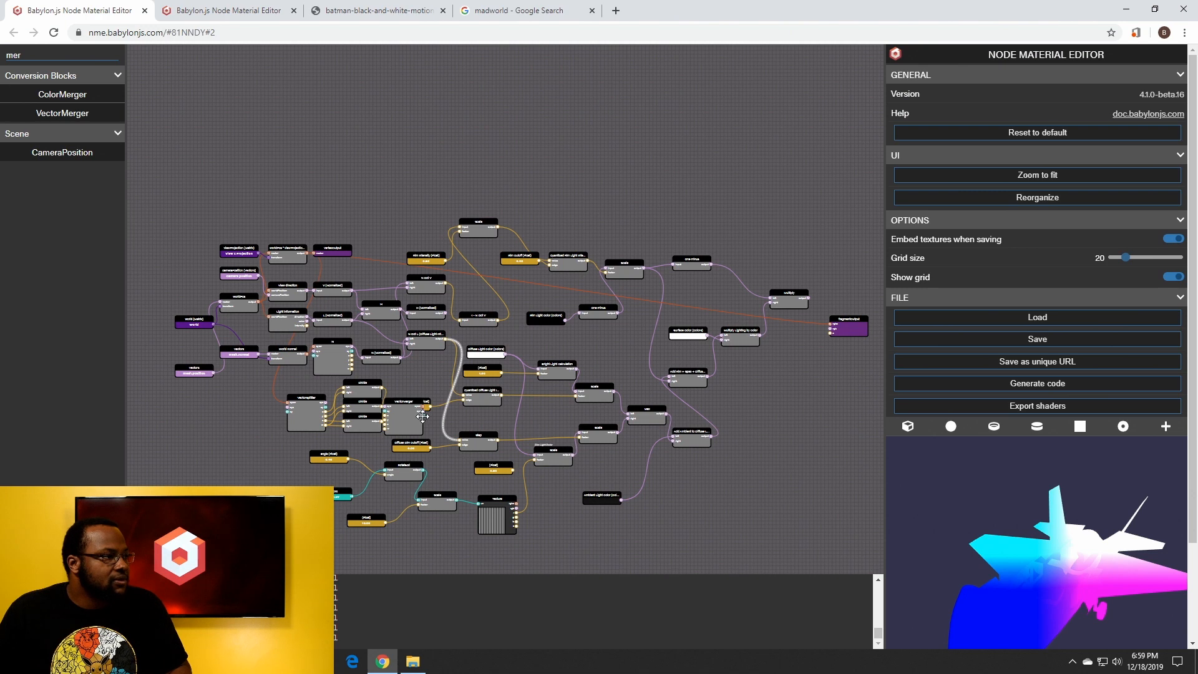
pyautogui.moveTo(516, 400); pyautogui.dragTo(830, 334)
pyautogui.click(605, 375)
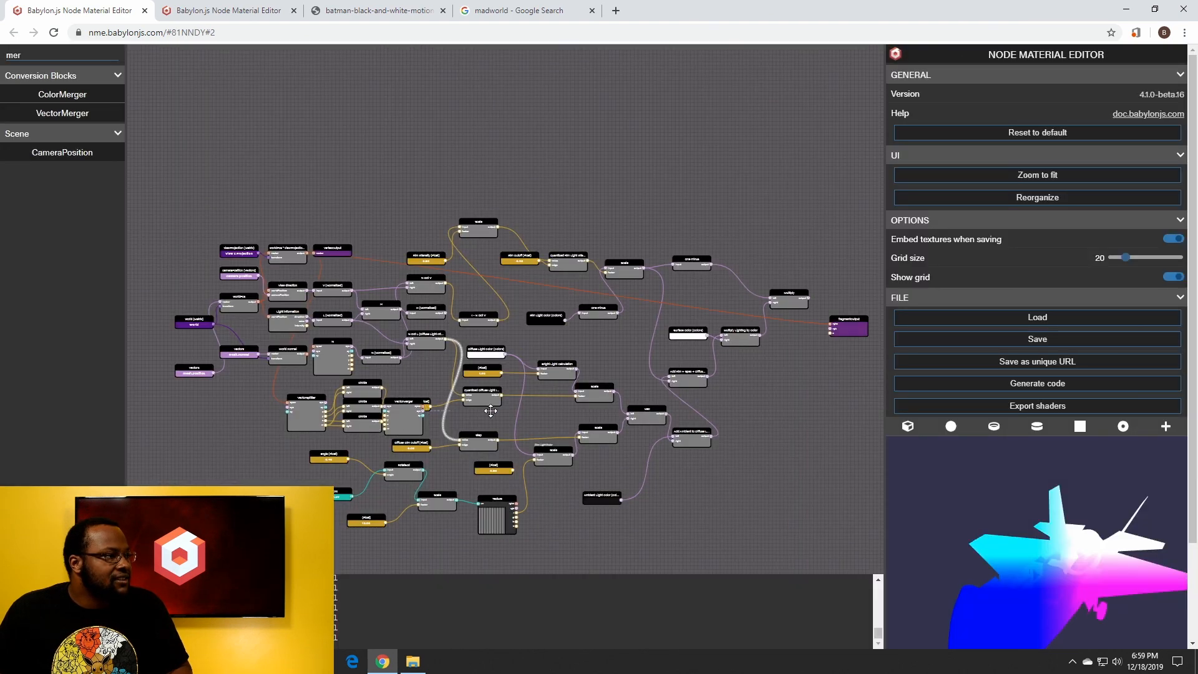
pyautogui.moveTo(499, 396); pyautogui.dragTo(831, 328)
pyautogui.moveTo(997, 523); pyautogui.dragTo(1017, 568)
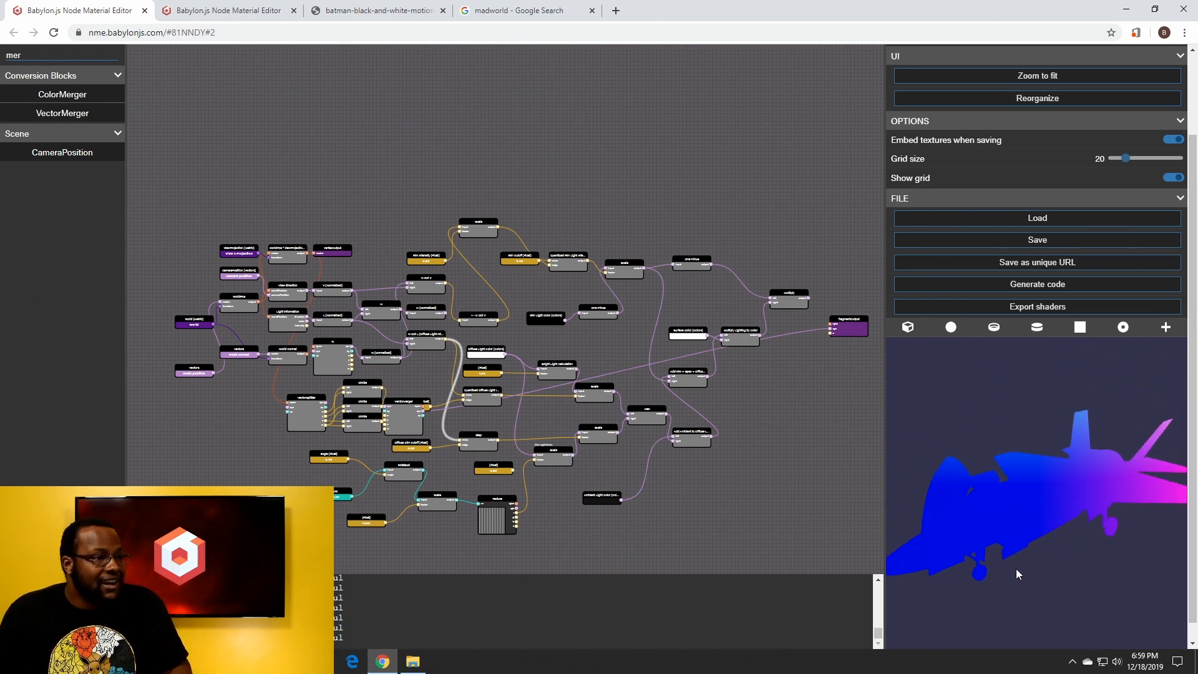
# Connect the VectorMerger's xy output to the Rotate2d block's input, replacing mesh.uv
pyautogui.scroll(6, 452, 436)
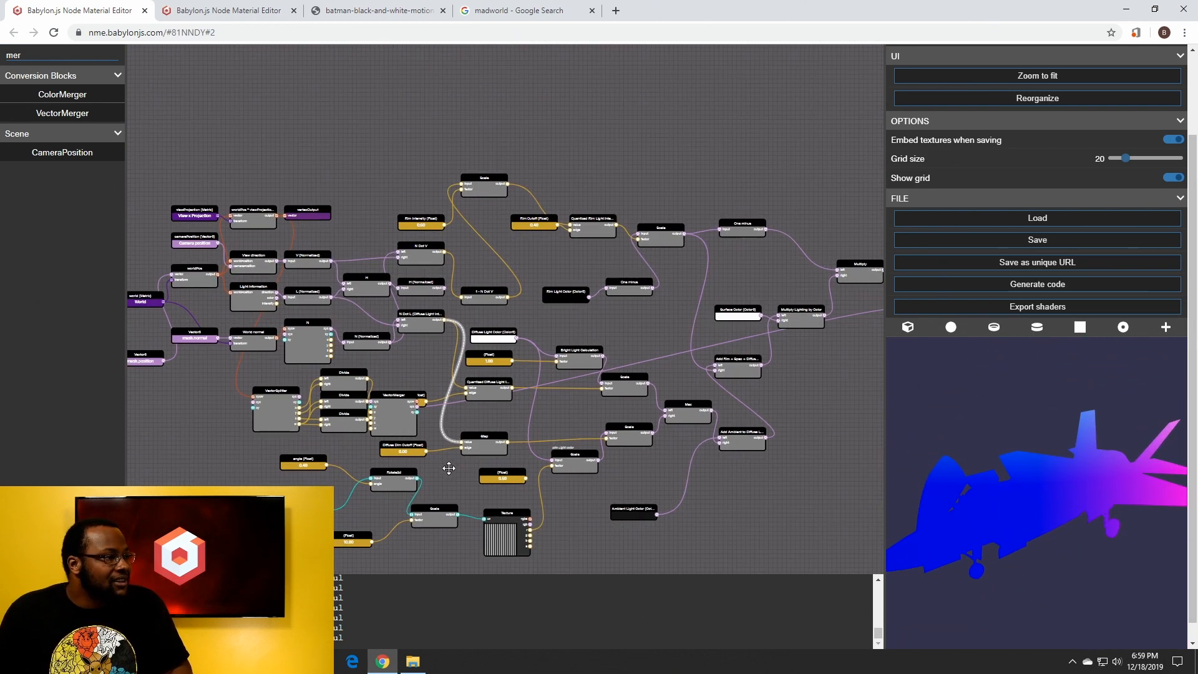
pyautogui.moveTo(523, 388); pyautogui.dragTo(507, 392)
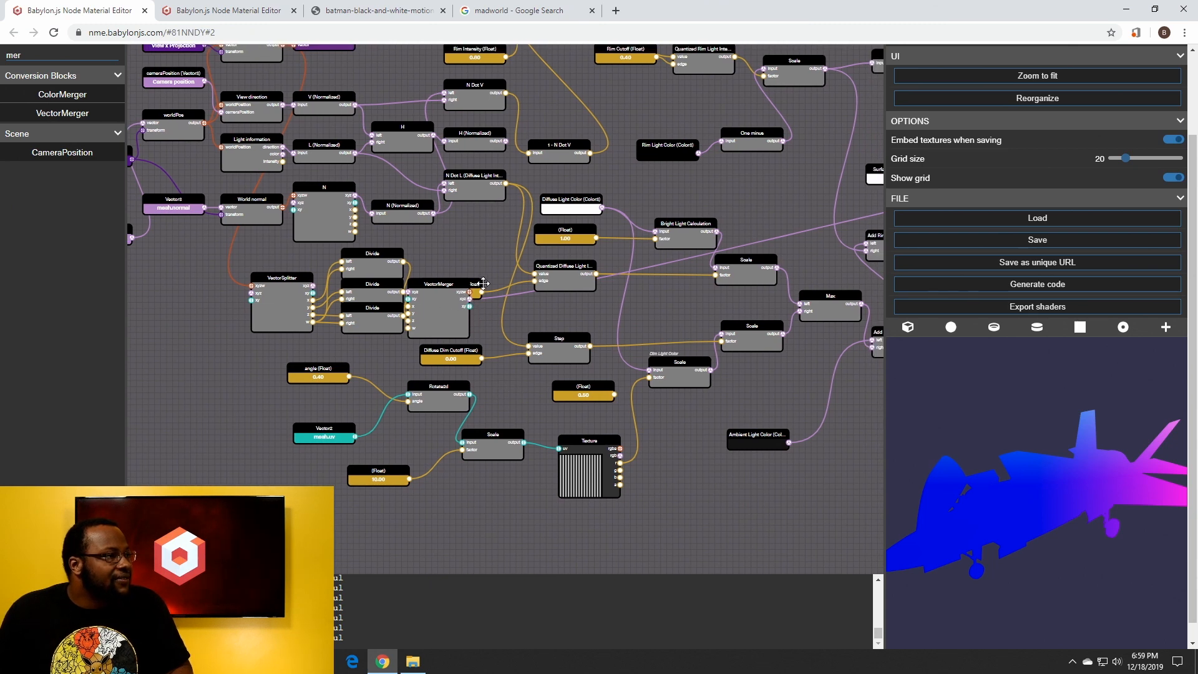
pyautogui.scroll(2, 480, 364)
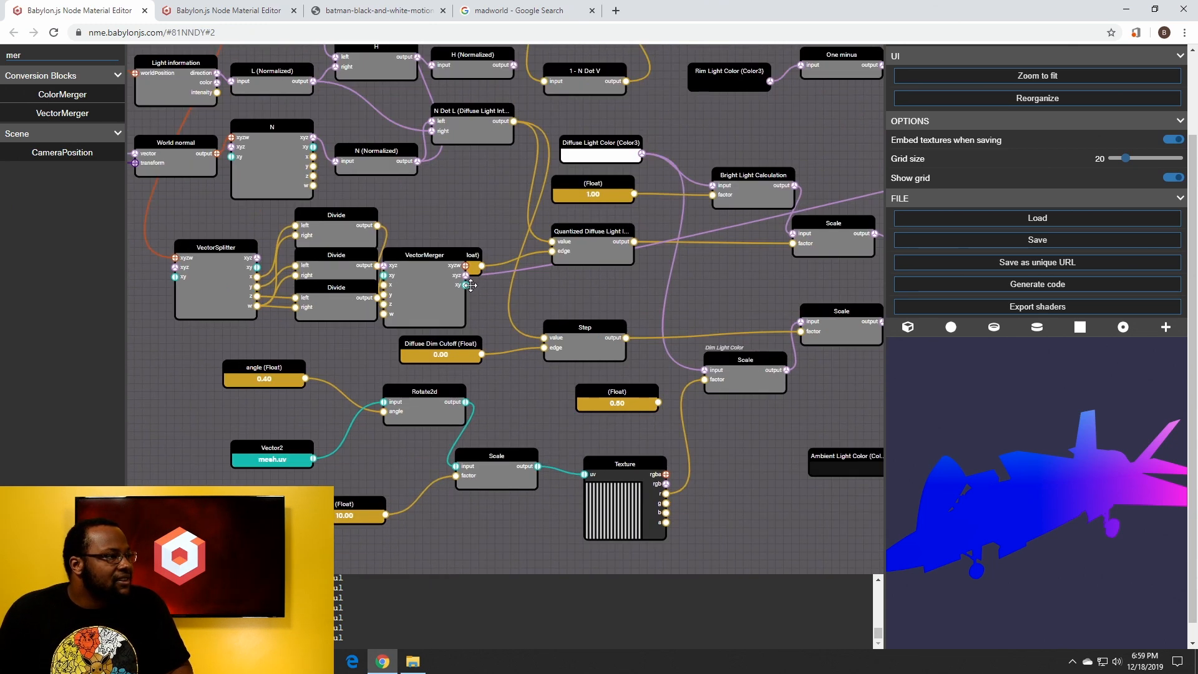
pyautogui.moveTo(392, 401); pyautogui.dragTo(385, 402)
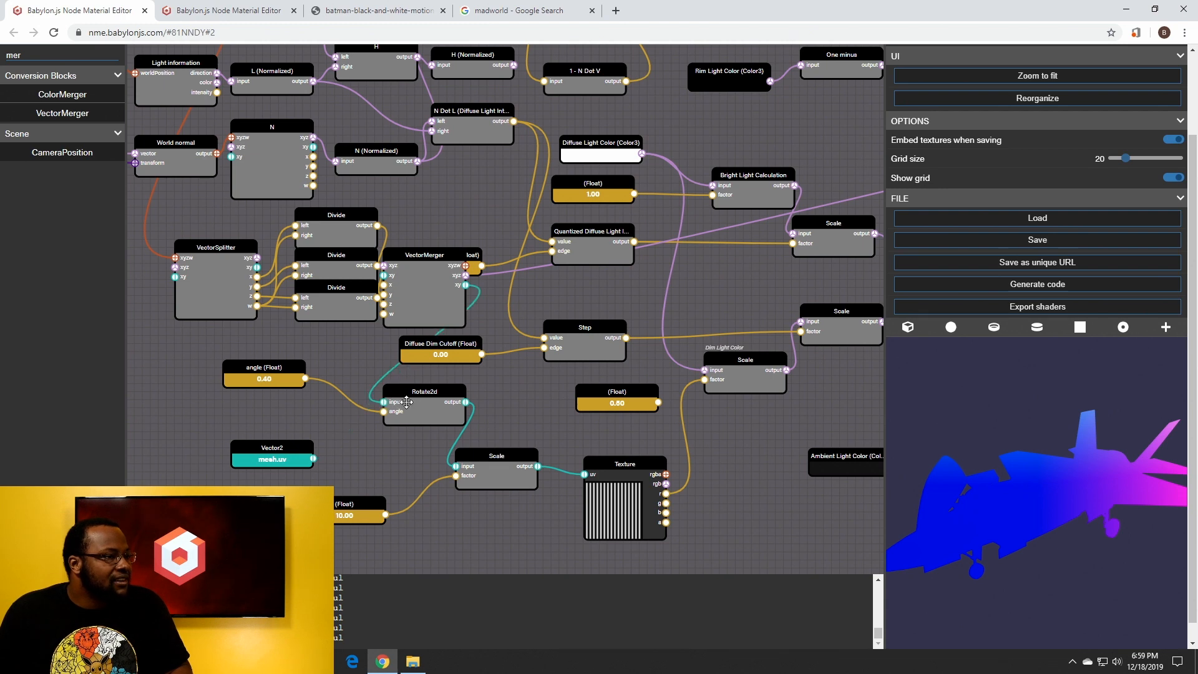
# Connect the final Multiply block's output to fragmentOutput's rgb input and inspect the shaded jet
pyautogui.moveTo(433, 266)
pyautogui.mouseDown()
pyautogui.moveTo(380, 331)
pyautogui.moveTo(440, 287)
pyautogui.mouseUp()
pyautogui.moveTo(742, 154); pyautogui.dragTo(439, 245)
pyautogui.moveTo(546, 247); pyautogui.dragTo(594, 313)
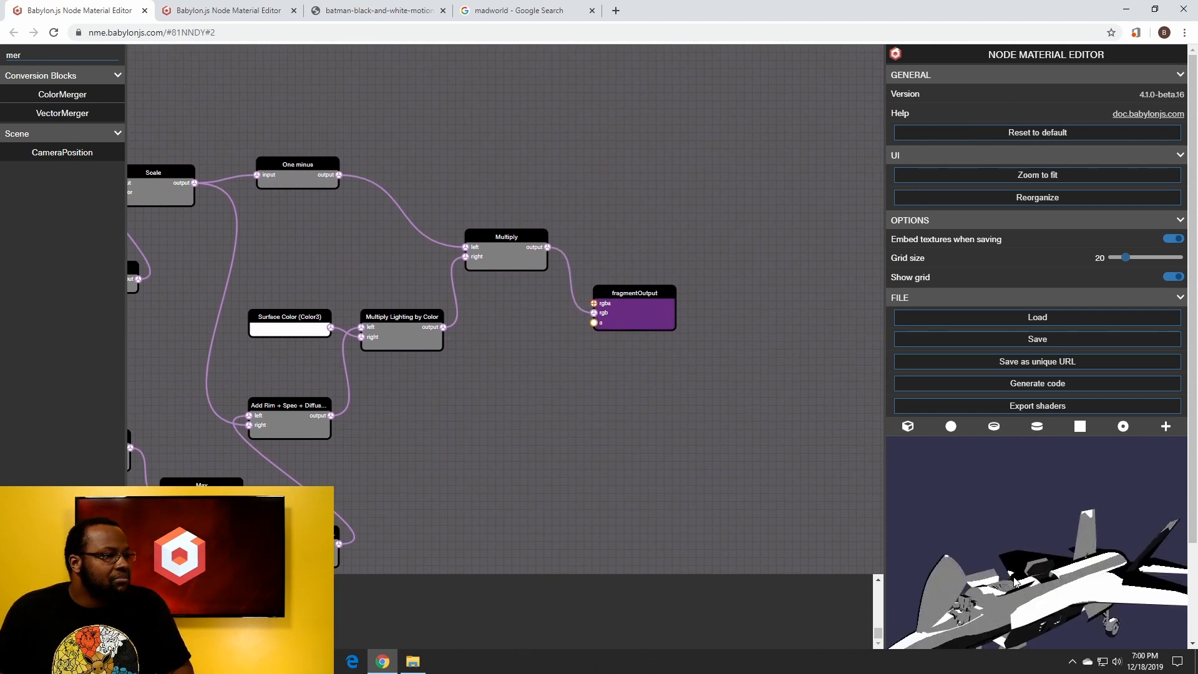
pyautogui.moveTo(1015, 582); pyautogui.dragTo(985, 535)
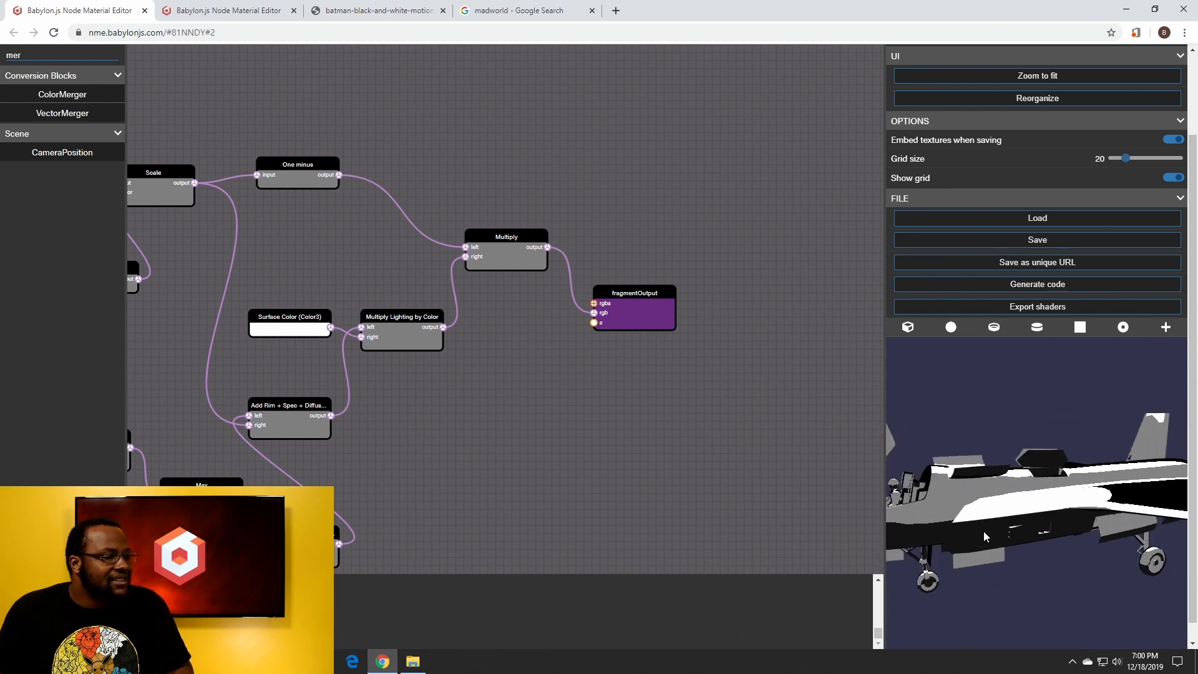
# Set the Float feeding the factor of the Scale block before the striped Texture to 3 and check the stripes on the jet
pyautogui.scroll(-3, 982, 531)
pyautogui.moveTo(506, 420); pyautogui.dragTo(768, 302)
pyautogui.moveTo(463, 341); pyautogui.dragTo(555, 314)
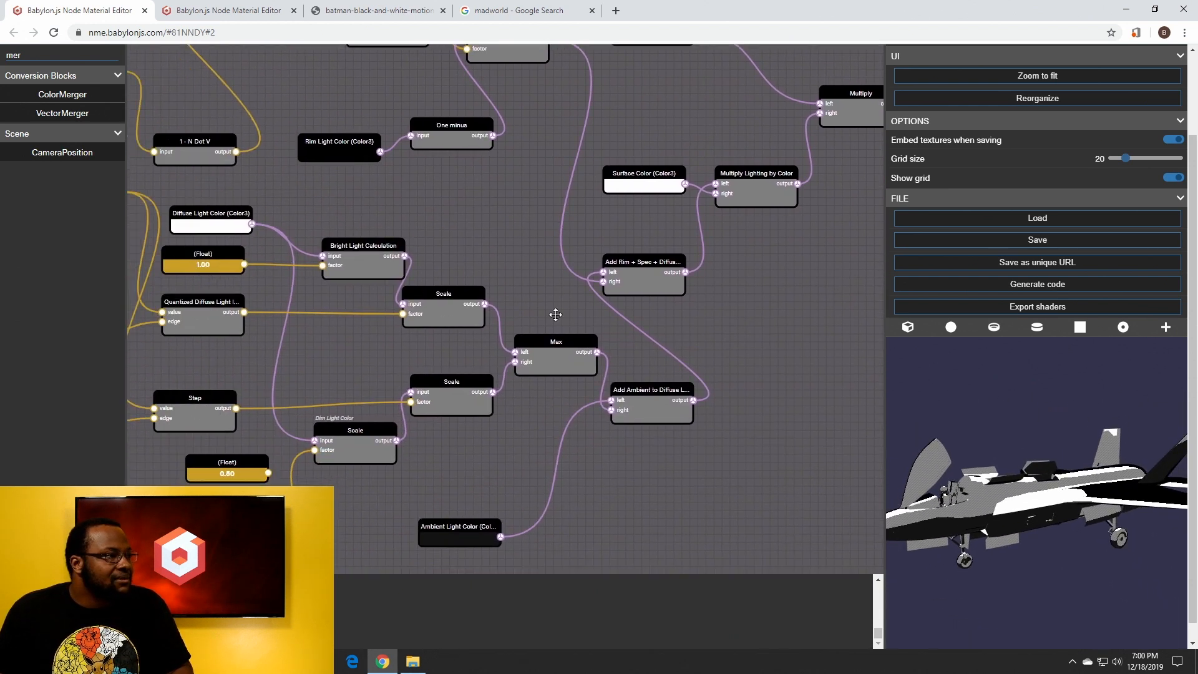
pyautogui.moveTo(302, 337); pyautogui.dragTo(567, 226)
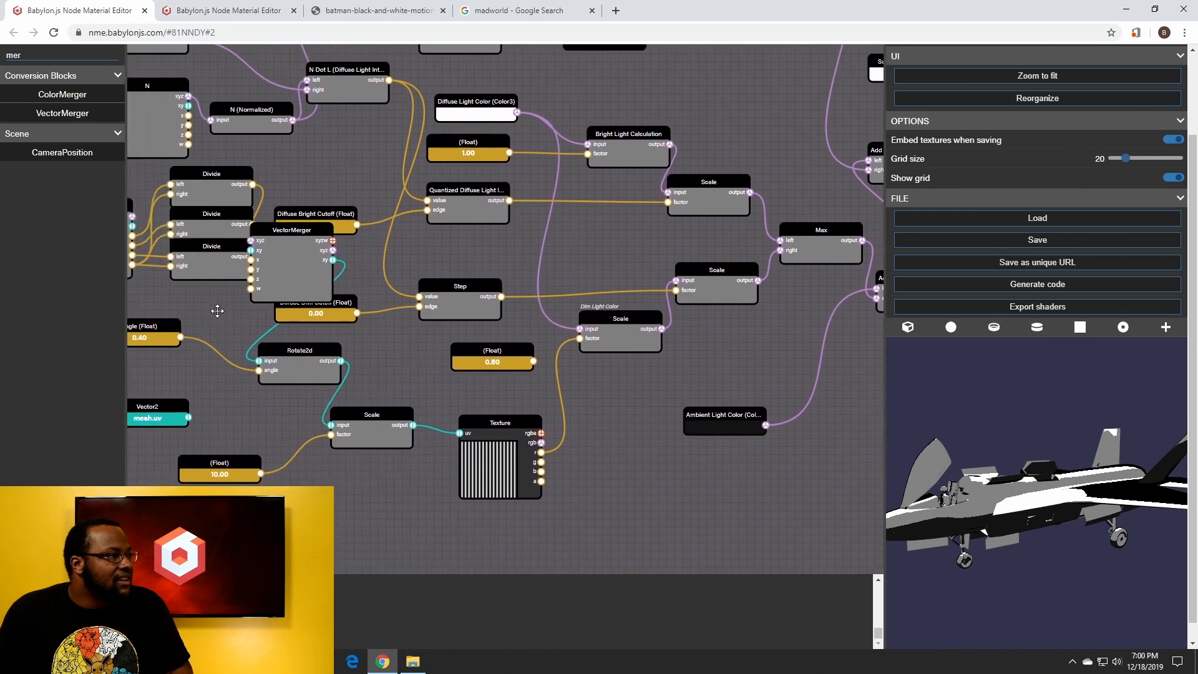
pyautogui.moveTo(217, 311); pyautogui.dragTo(523, 294)
pyautogui.moveTo(430, 302); pyautogui.dragTo(435, 346)
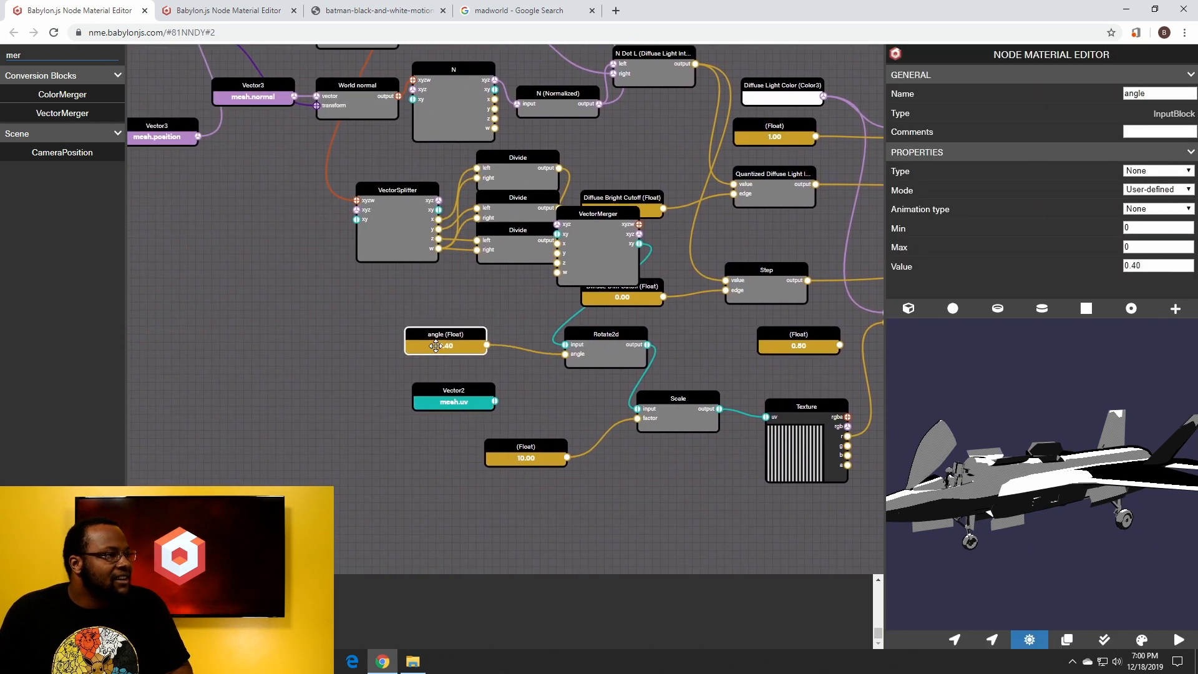
pyautogui.click(511, 458)
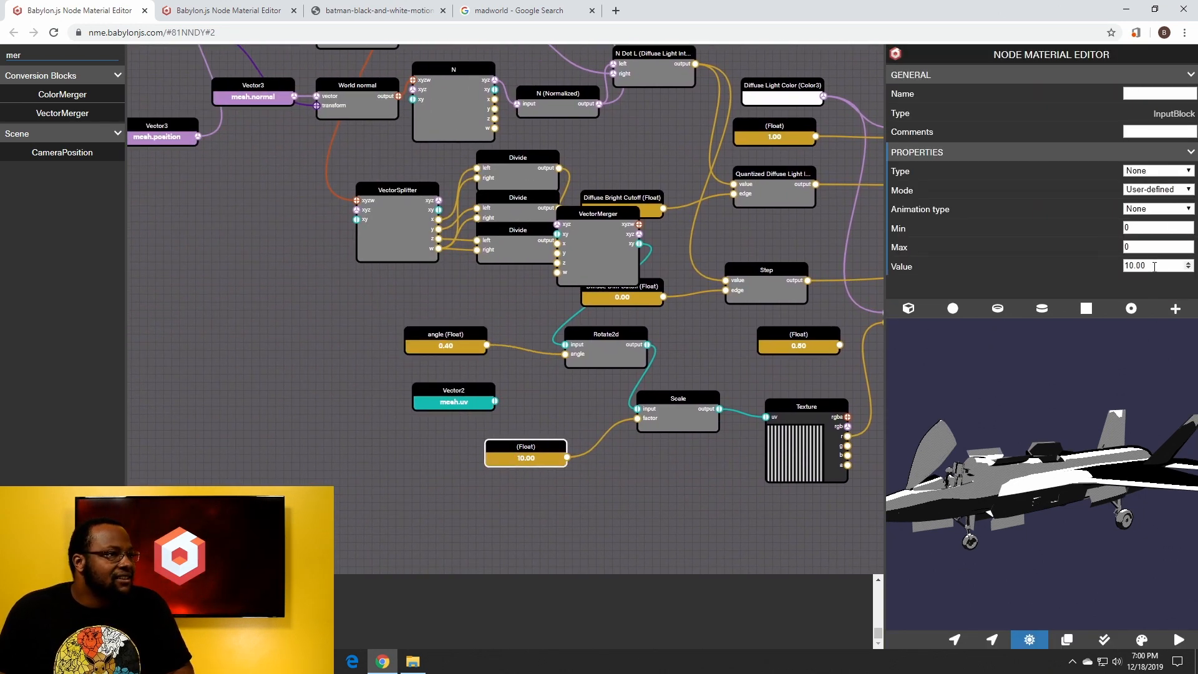
pyautogui.write('3')
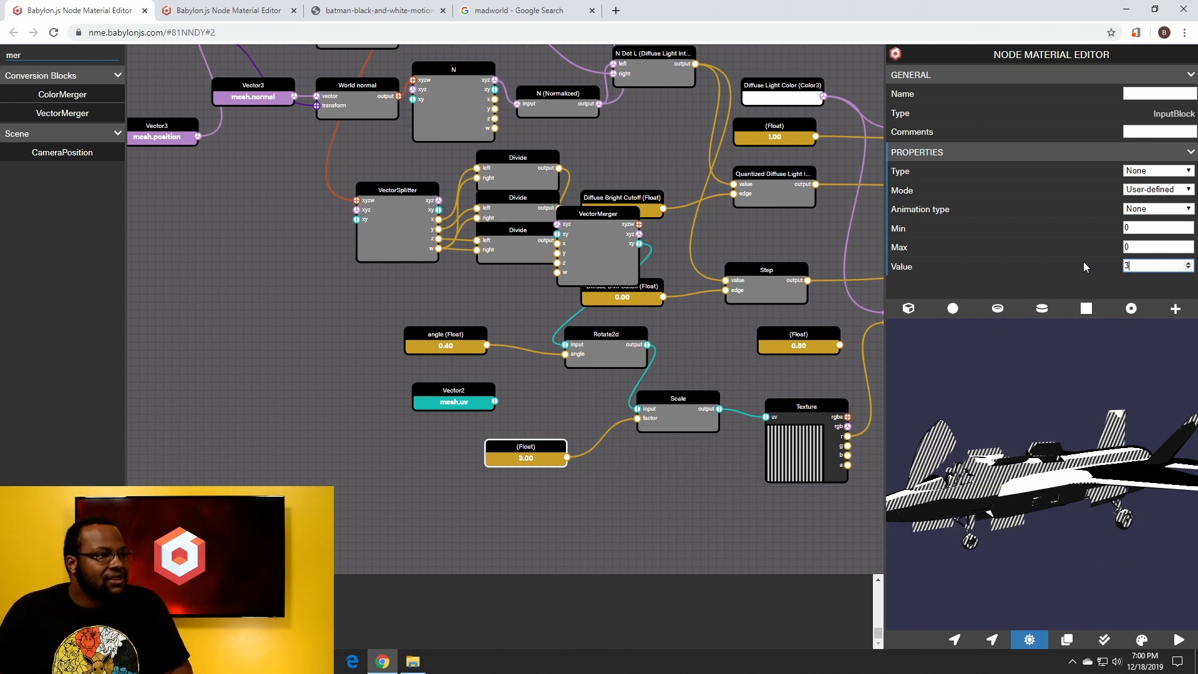
pyautogui.moveTo(966, 425); pyautogui.dragTo(940, 411)
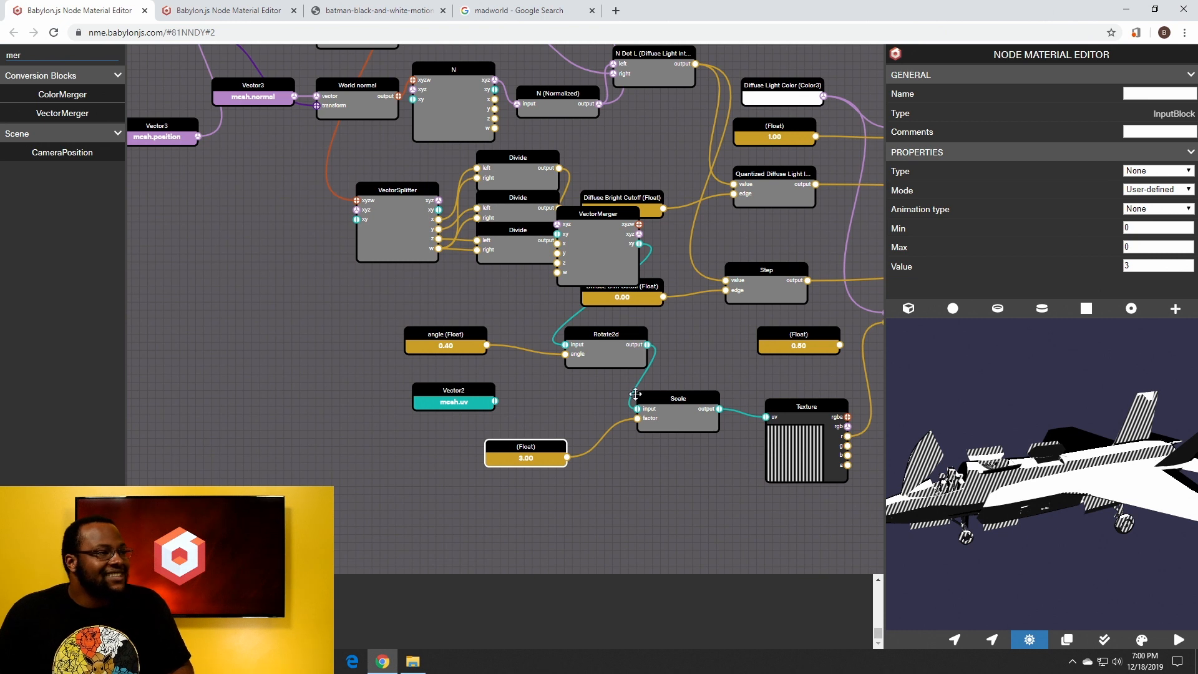
# Delete the unconnected mesh.uv Vector2 block and the unconnected Float block beneath the Step block
pyautogui.click(462, 397)
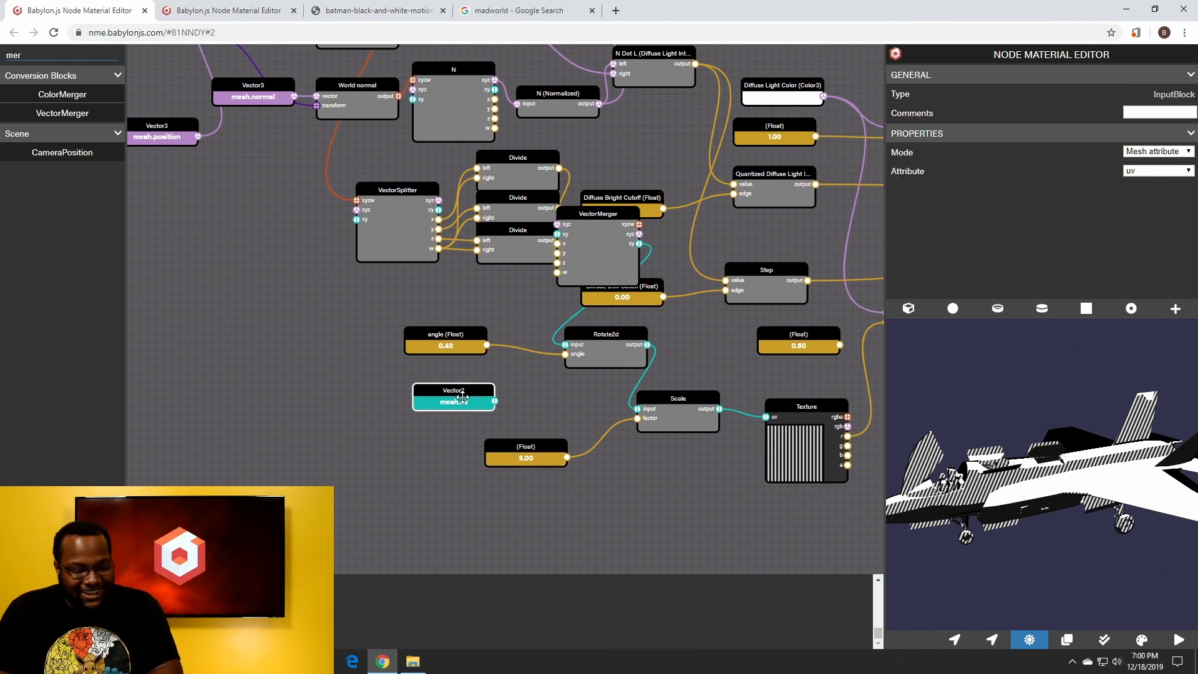
pyautogui.press('Delete')
pyautogui.moveTo(729, 325); pyautogui.dragTo(679, 271)
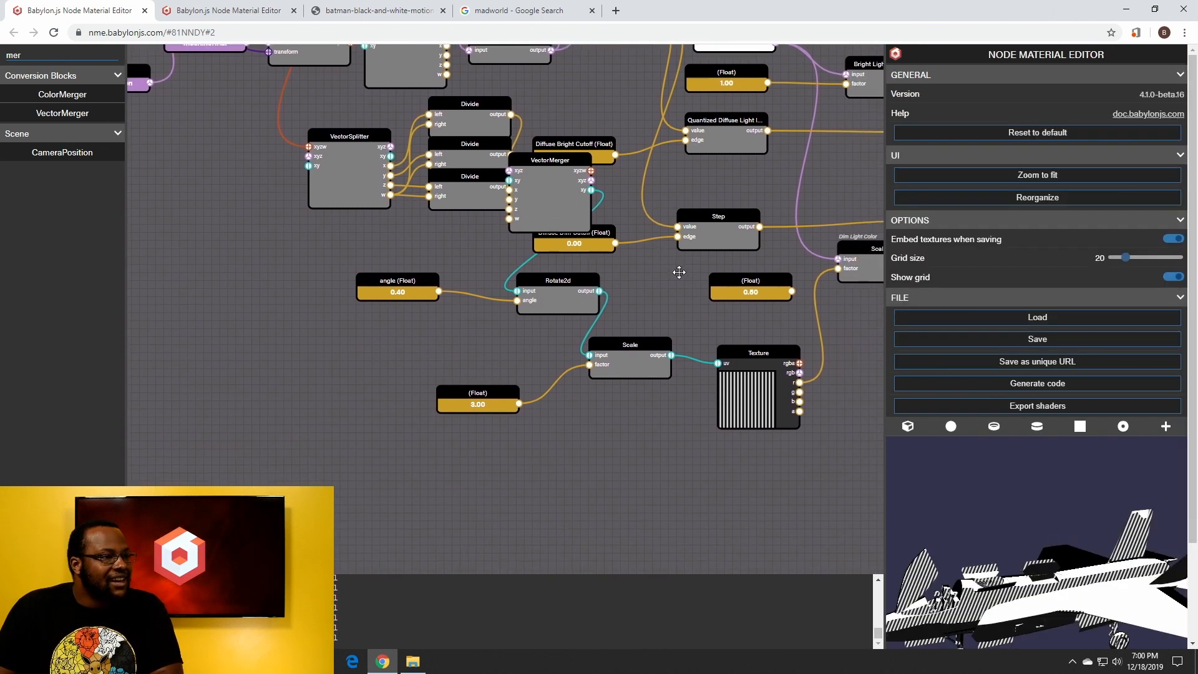
pyautogui.scroll(-2, 1017, 541)
pyautogui.moveTo(1028, 542)
pyautogui.mouseDown()
pyautogui.moveTo(1054, 516)
pyautogui.moveTo(1083, 527)
pyautogui.moveTo(1078, 546)
pyautogui.moveTo(1046, 553)
pyautogui.mouseUp()
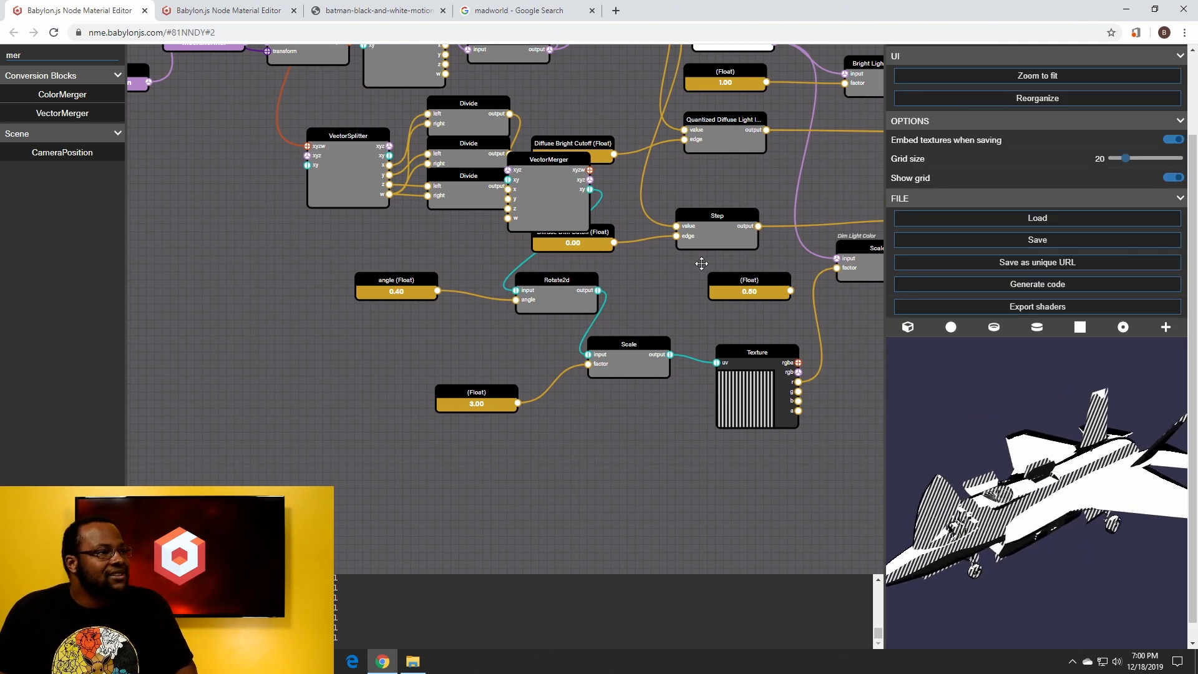
pyautogui.click(729, 285)
pyautogui.click(738, 271)
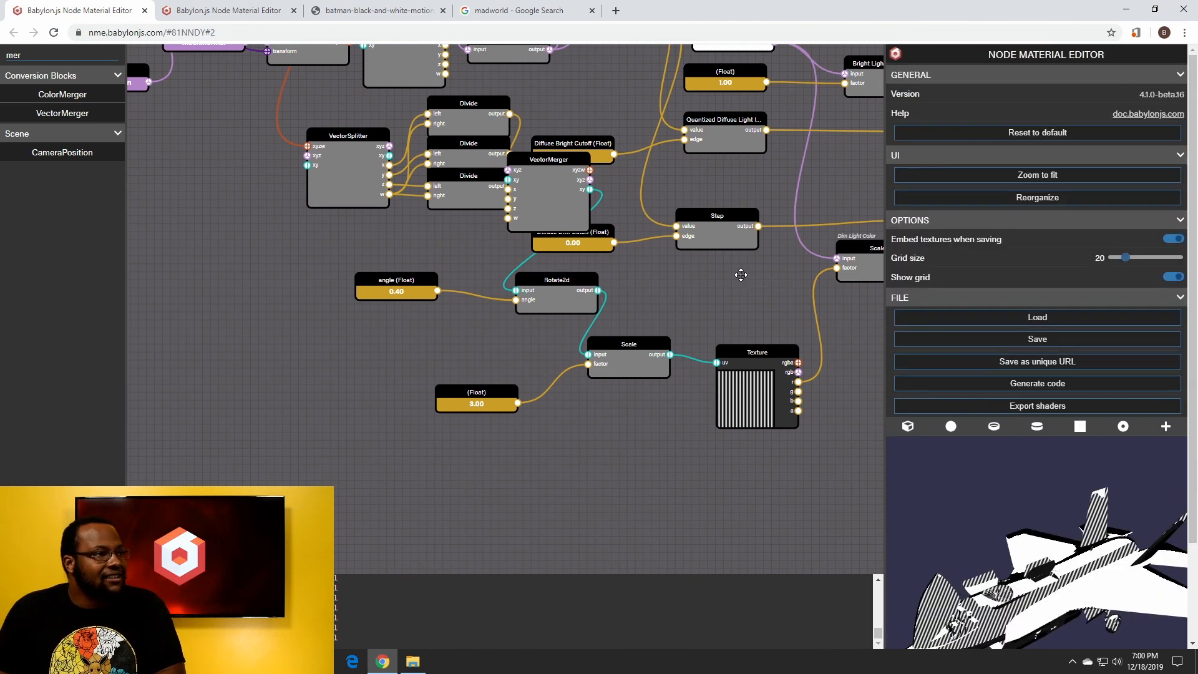
# Reorganize the whole node graph automatically and bring it into view
pyautogui.click(1046, 201)
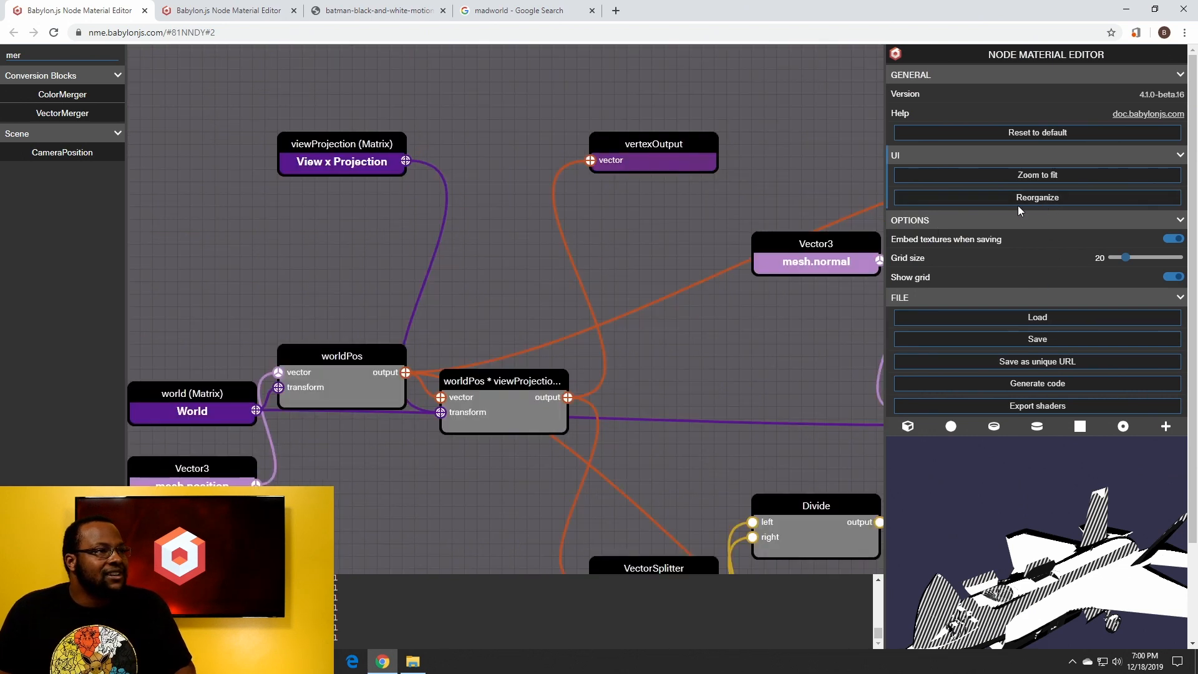
pyautogui.moveTo(735, 326); pyautogui.dragTo(410, 316)
pyautogui.scroll(-4, 410, 316)
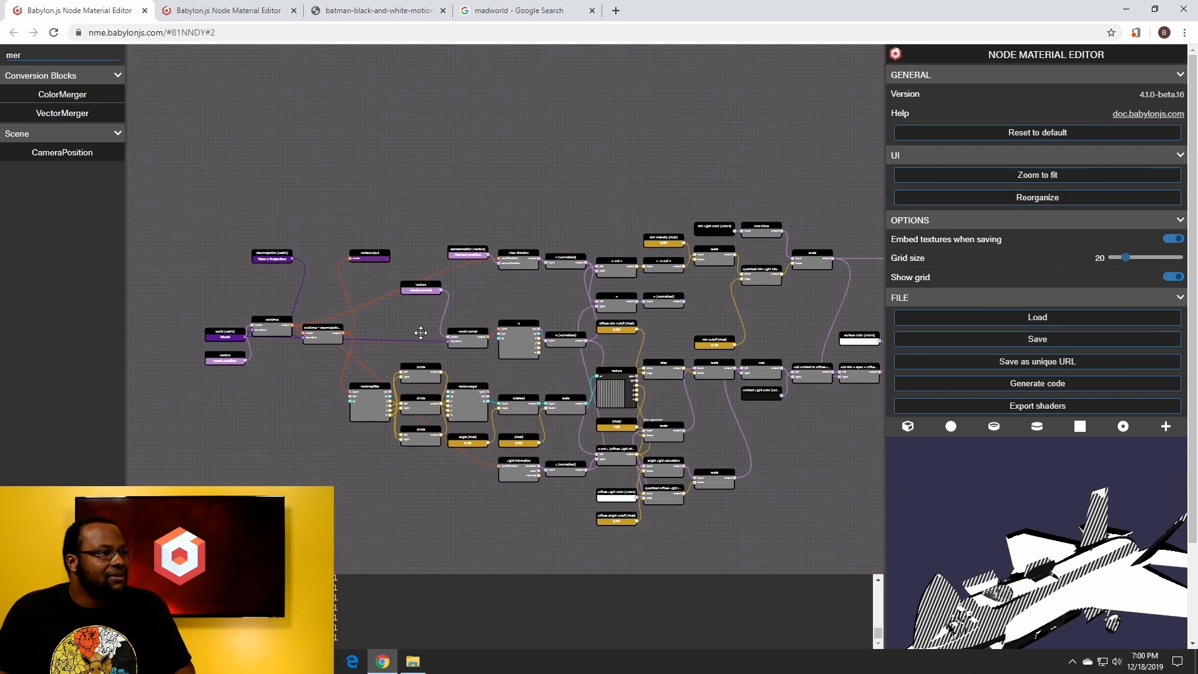
# Add a new Texture block above the Surface Color block near the end of the graph
pyautogui.scroll(1, 700, 330)
pyautogui.moveTo(716, 329); pyautogui.dragTo(347, 325)
pyautogui.scroll(2, 600, 280)
pyautogui.scroll(2, 599, 280)
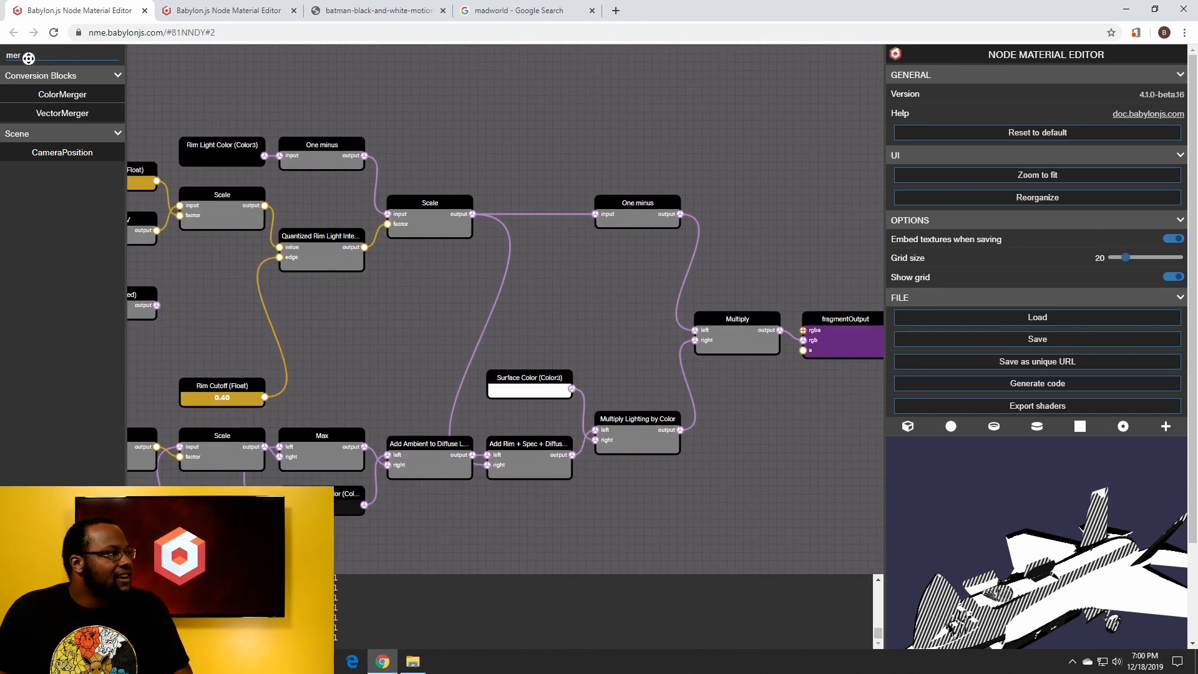
pyautogui.moveTo(22, 58); pyautogui.dragTo(2, 58)
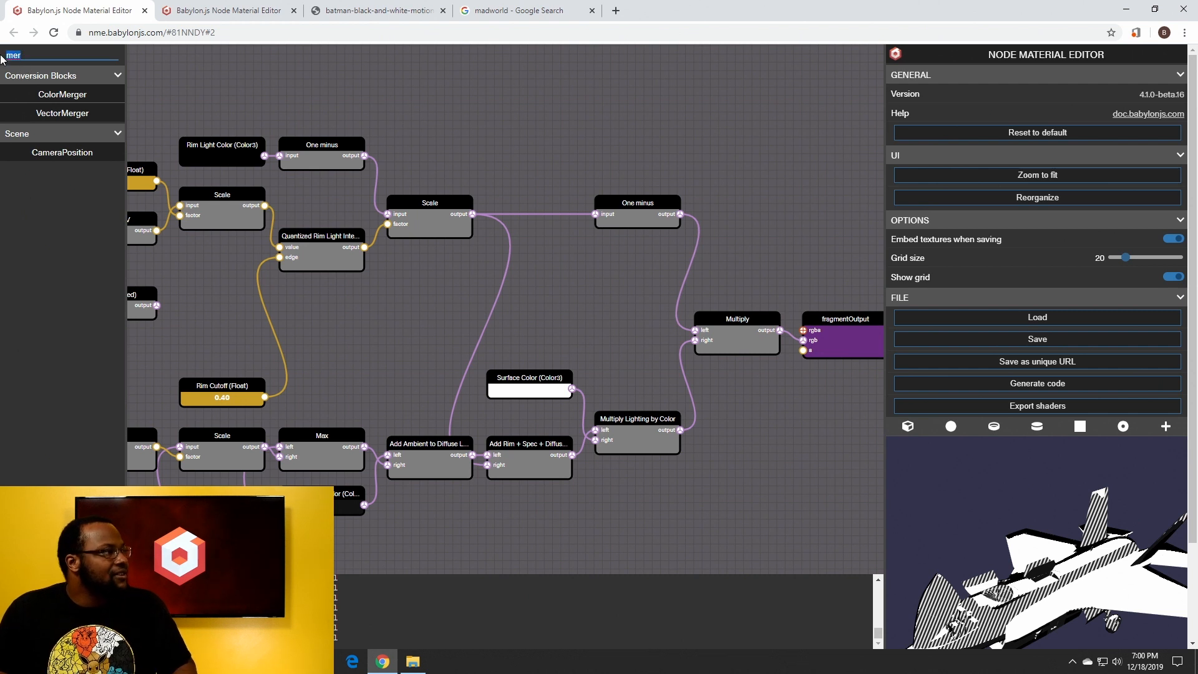
pyautogui.press('BackSpace')
pyautogui.write('text')
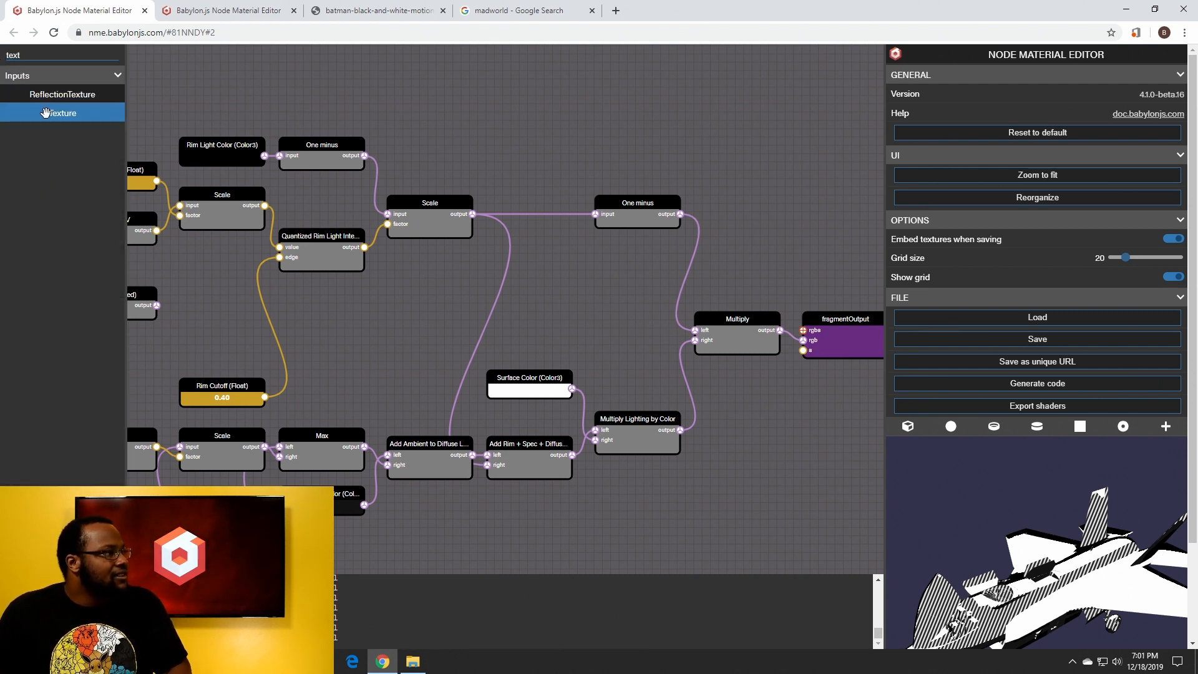
pyautogui.moveTo(41, 113); pyautogui.dragTo(601, 304)
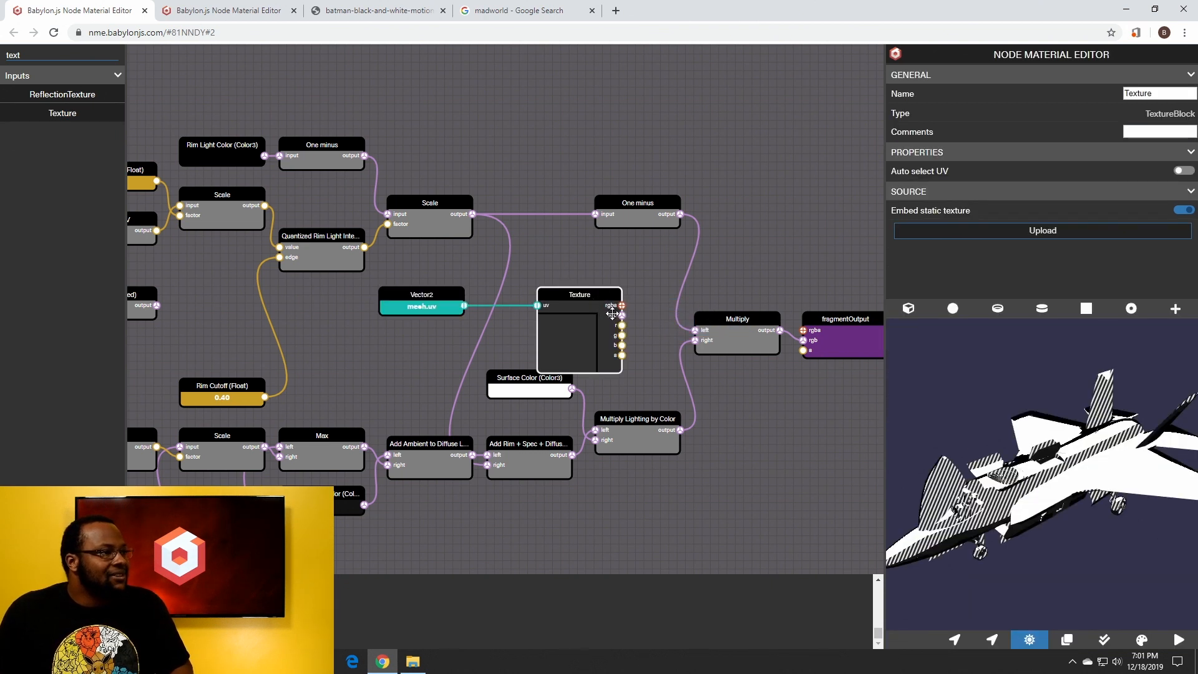
# Move the new Texture block clear of Surface Color and connect its rgb output to Multiply Lighting by Color's right input
pyautogui.moveTo(622, 315); pyautogui.dragTo(652, 310)
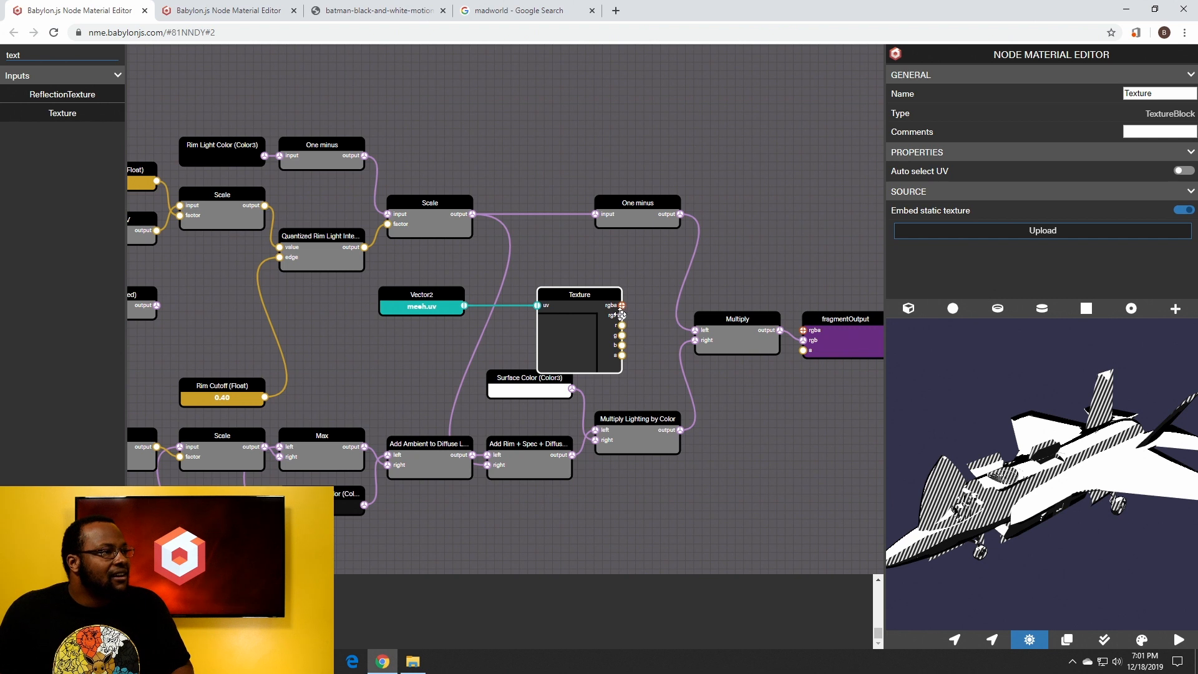
pyautogui.moveTo(596, 304); pyautogui.dragTo(587, 279)
pyautogui.click(542, 381)
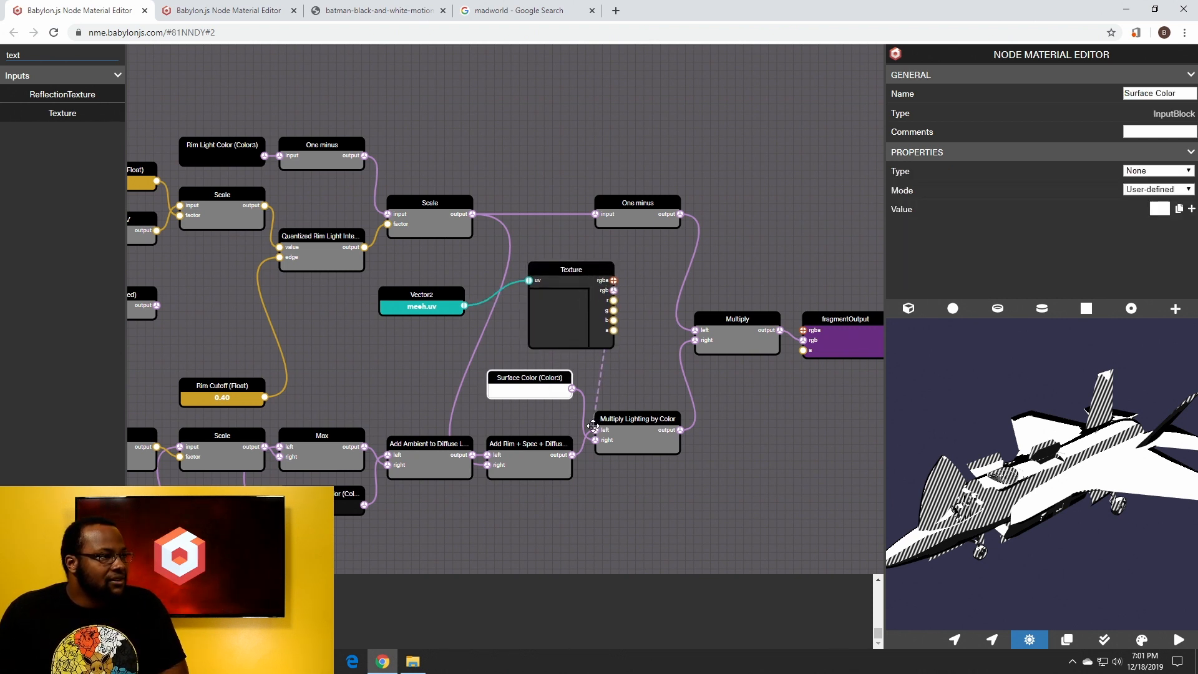
pyautogui.moveTo(595, 441); pyautogui.dragTo(595, 442)
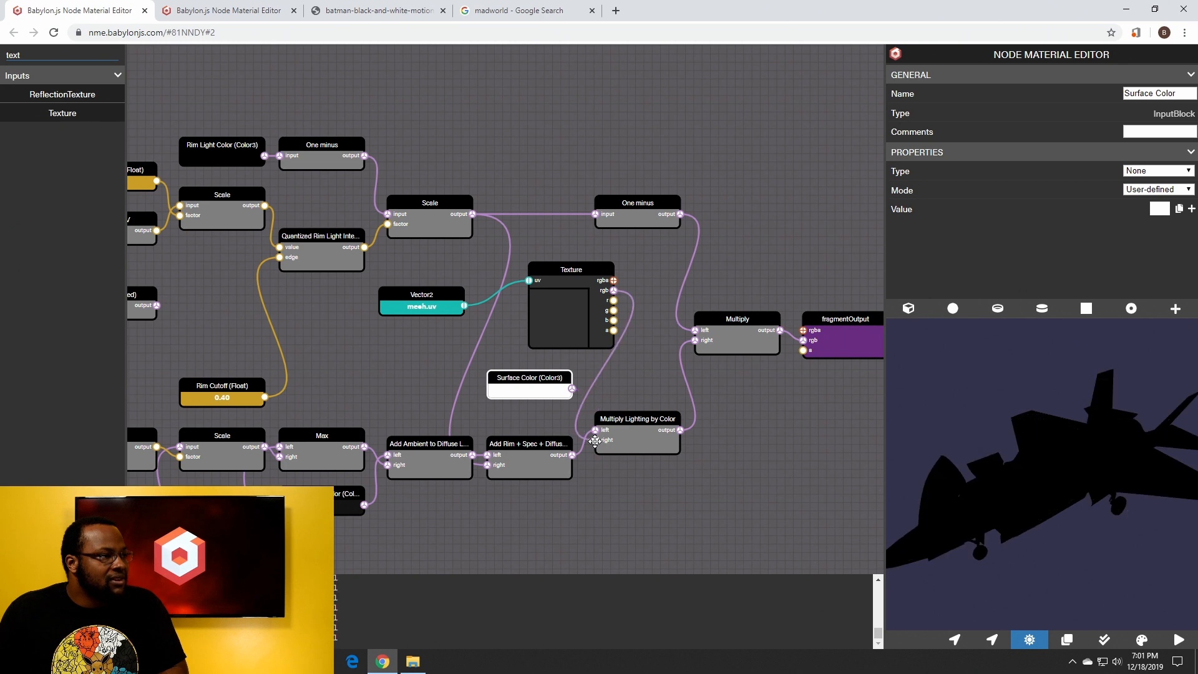
# Load diffuse_map.jpg into the new Texture block connected to Multiply Lighting by Color and check the jet in the preview
pyautogui.click(547, 307)
pyautogui.click(1024, 236)
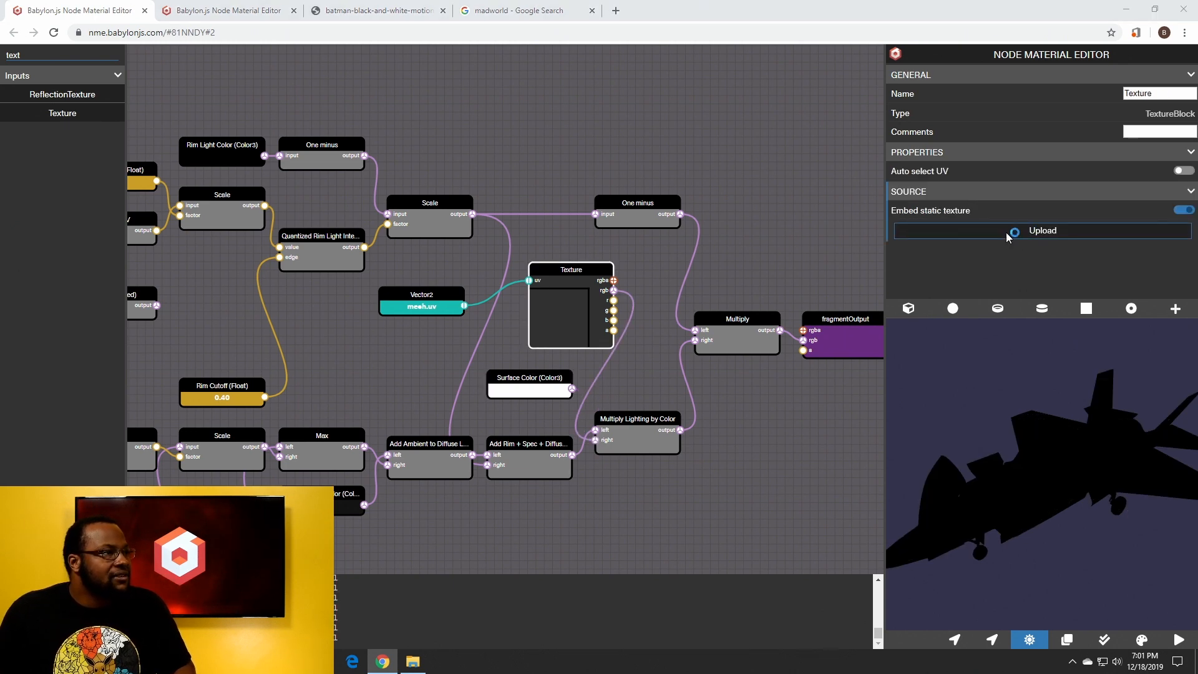
pyautogui.doubleClick(131, 98)
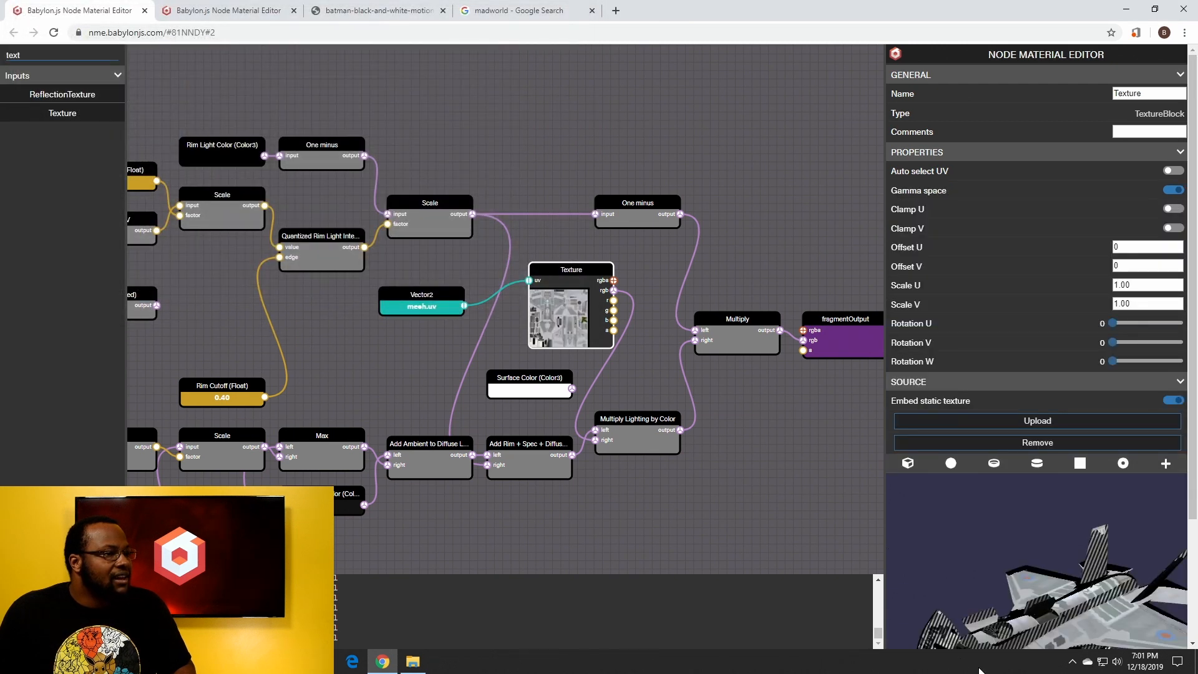
pyautogui.scroll(-2, 1039, 574)
pyautogui.moveTo(1040, 566); pyautogui.dragTo(1052, 465)
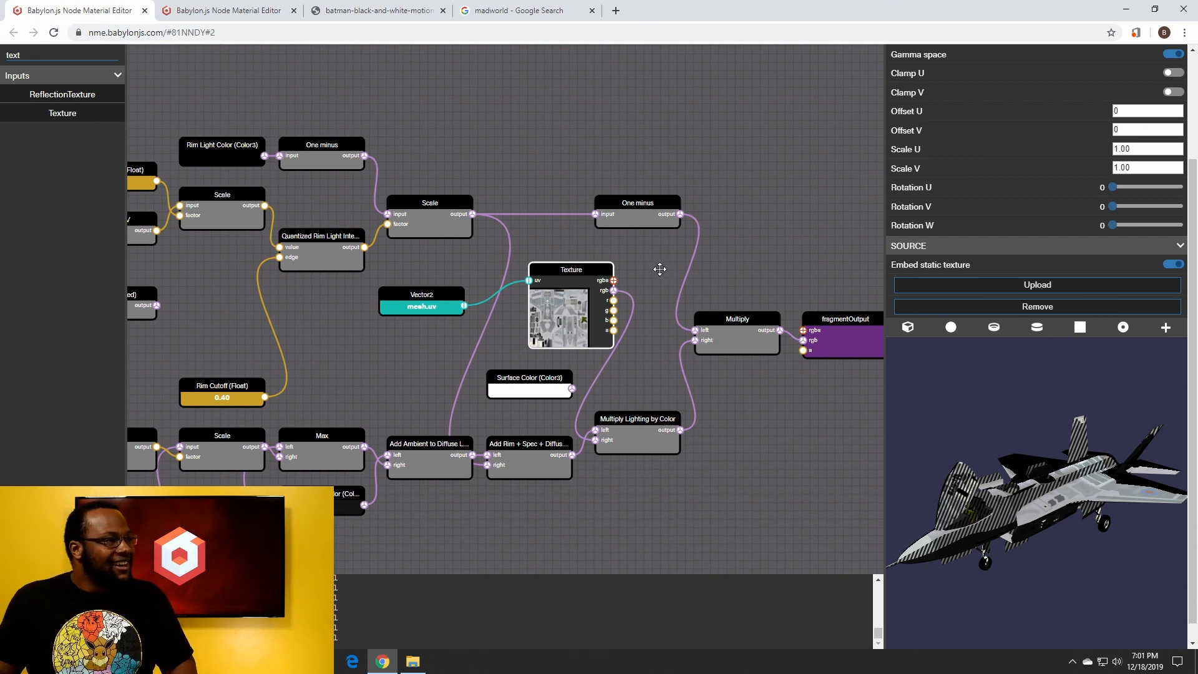
# Examine the striped dither Texture block's properties and trace its screen-space, Rotate2d and Scale chain through to the surface texture
pyautogui.moveTo(660, 269); pyautogui.dragTo(809, 206)
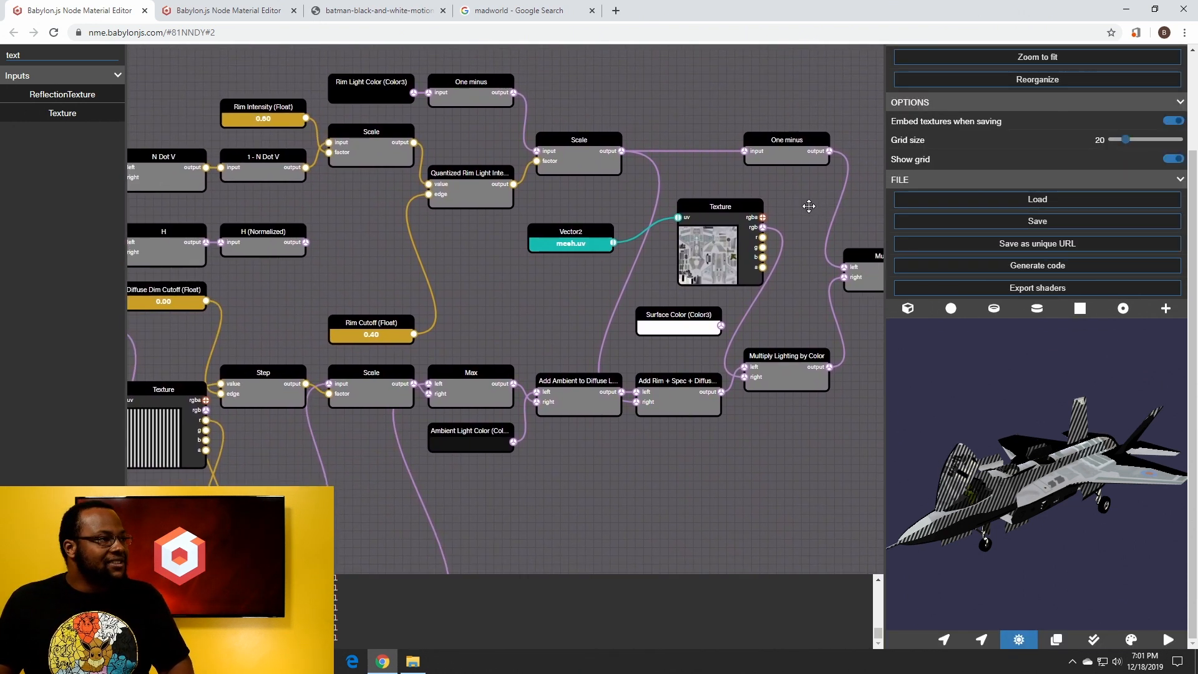
pyautogui.moveTo(481, 287); pyautogui.dragTo(634, 231)
pyautogui.moveTo(295, 379); pyautogui.dragTo(288, 380)
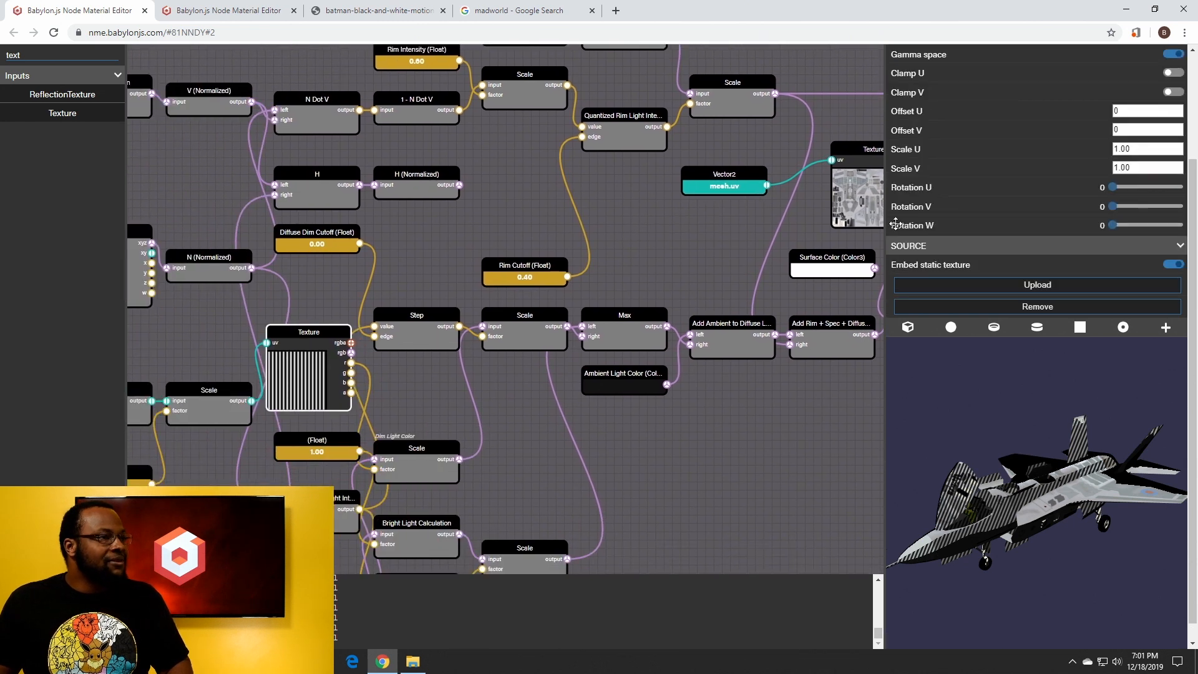
pyautogui.scroll(-2, 989, 305)
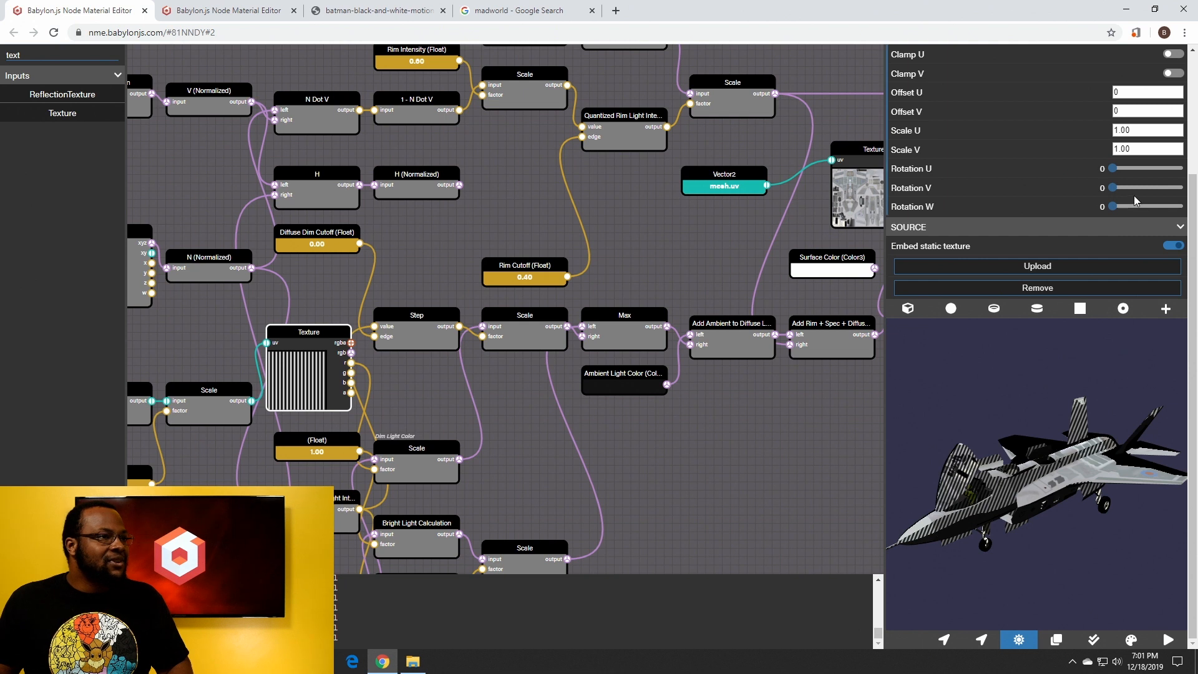
pyautogui.scroll(2, 1098, 237)
pyautogui.scroll(-2, 1073, 259)
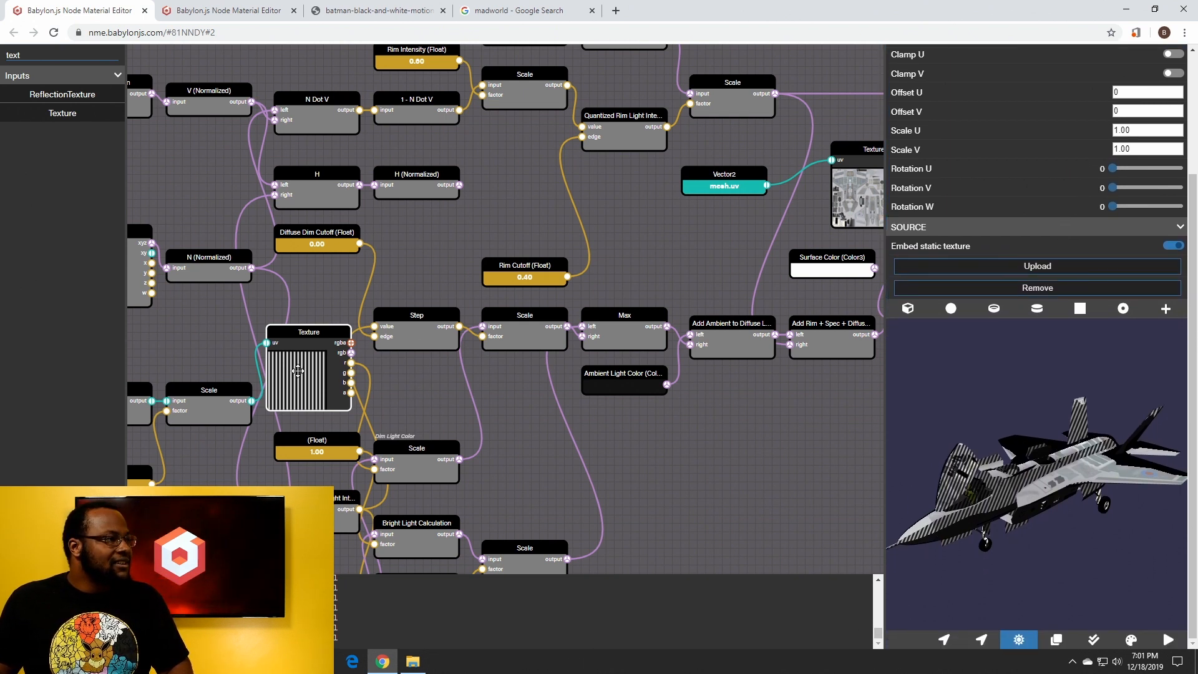
pyautogui.moveTo(203, 352); pyautogui.dragTo(583, 266)
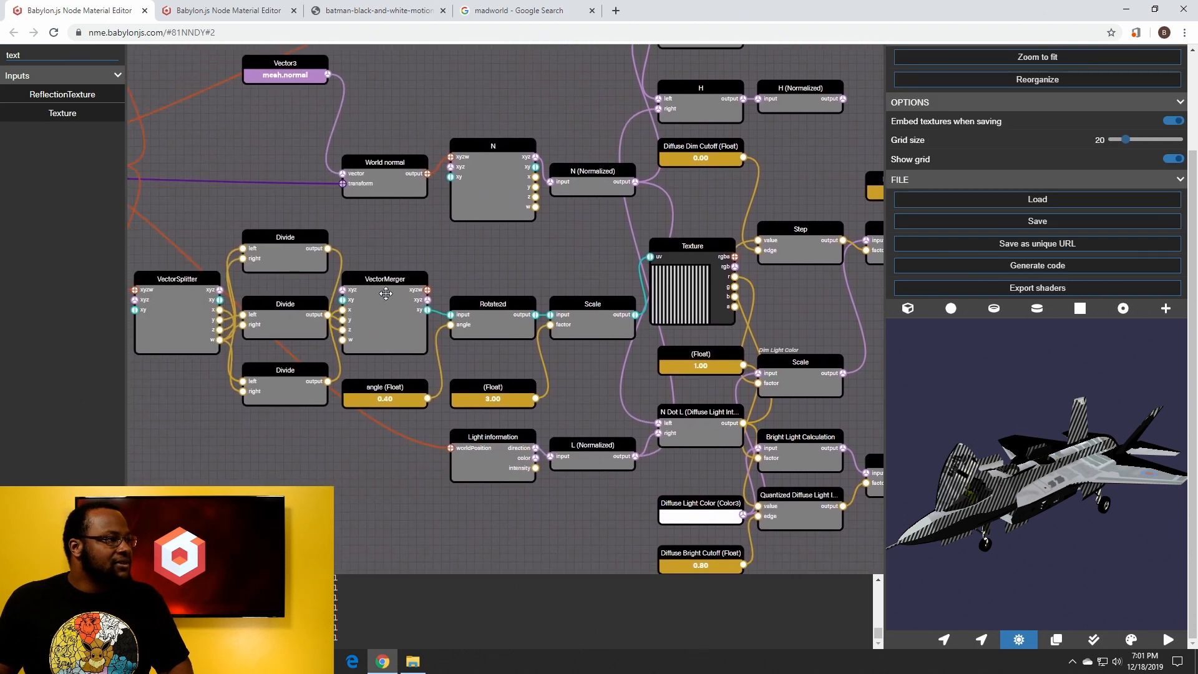
pyautogui.moveTo(392, 264); pyautogui.dragTo(518, 260)
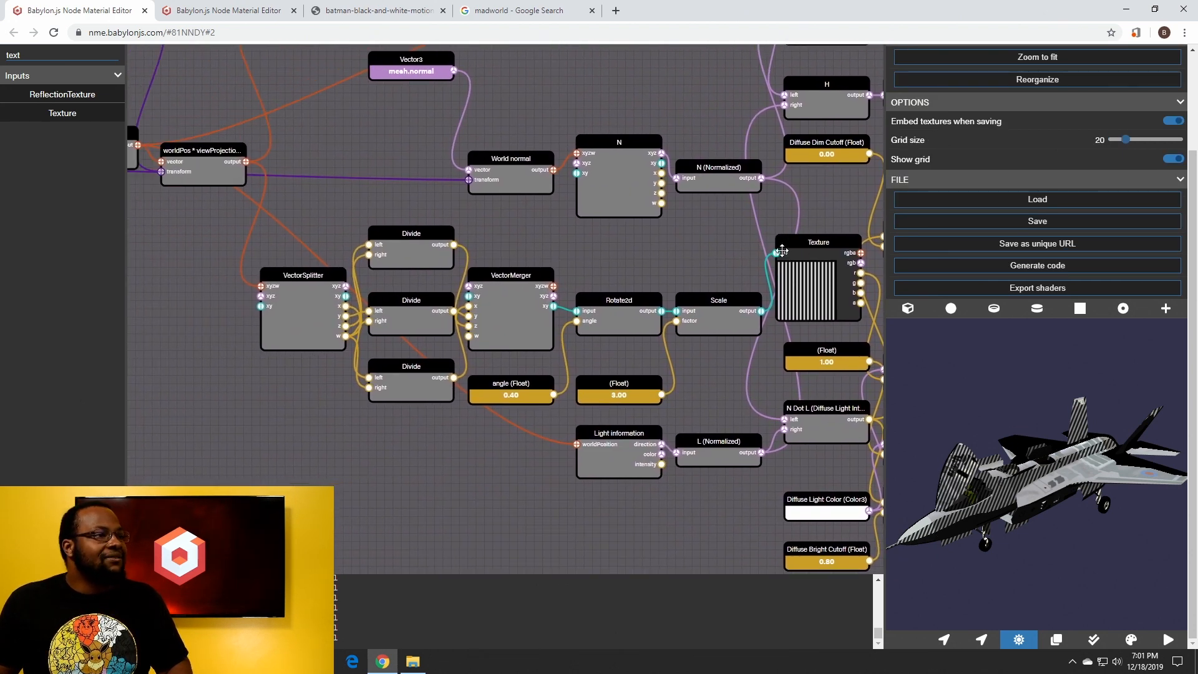
pyautogui.moveTo(848, 205); pyautogui.dragTo(431, 257)
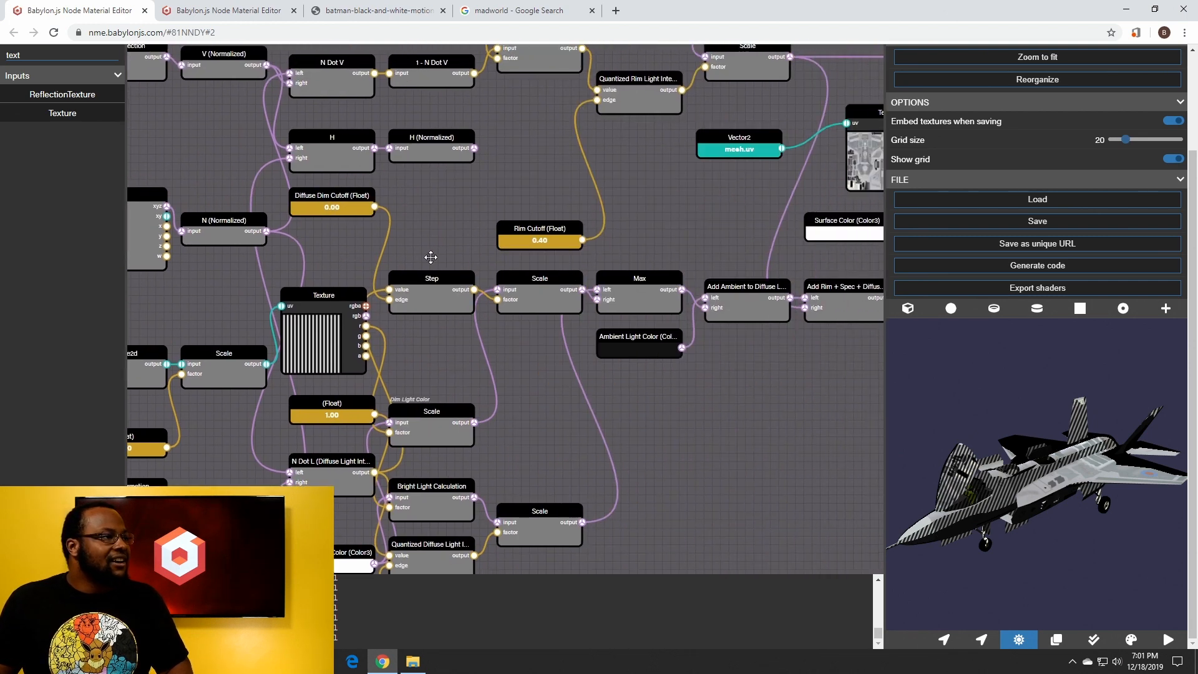
pyautogui.moveTo(507, 199); pyautogui.dragTo(373, 261)
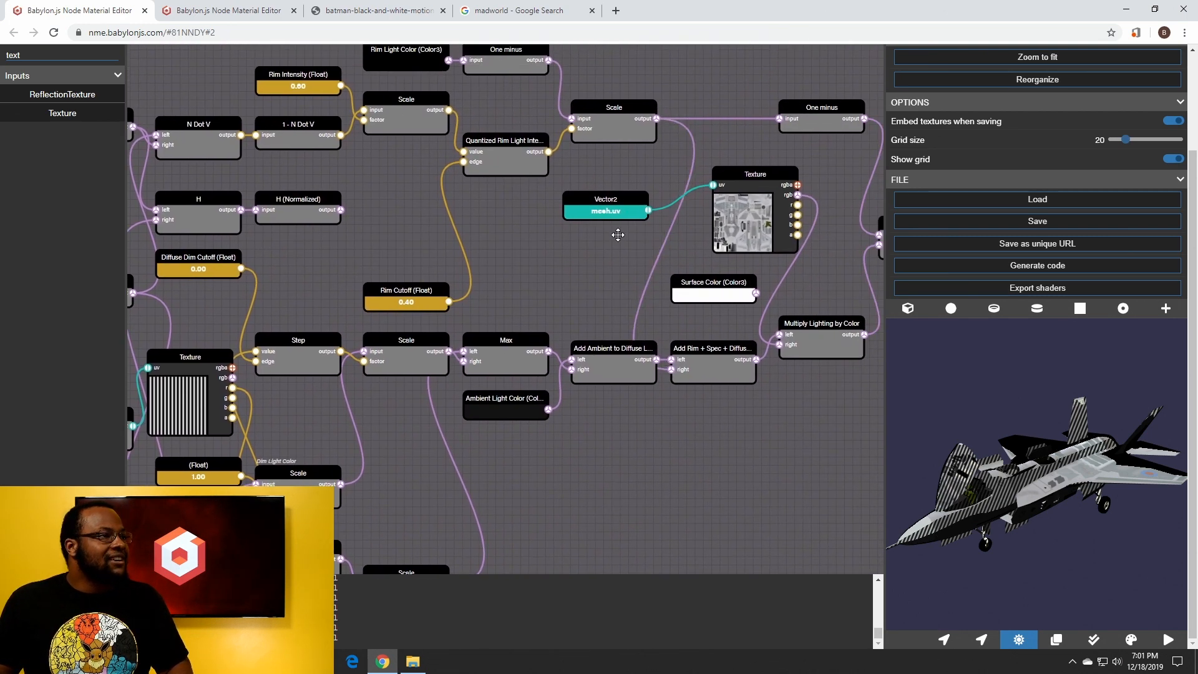
pyautogui.moveTo(618, 235); pyautogui.dragTo(412, 295)
pyautogui.moveTo(532, 257); pyautogui.dragTo(688, 195)
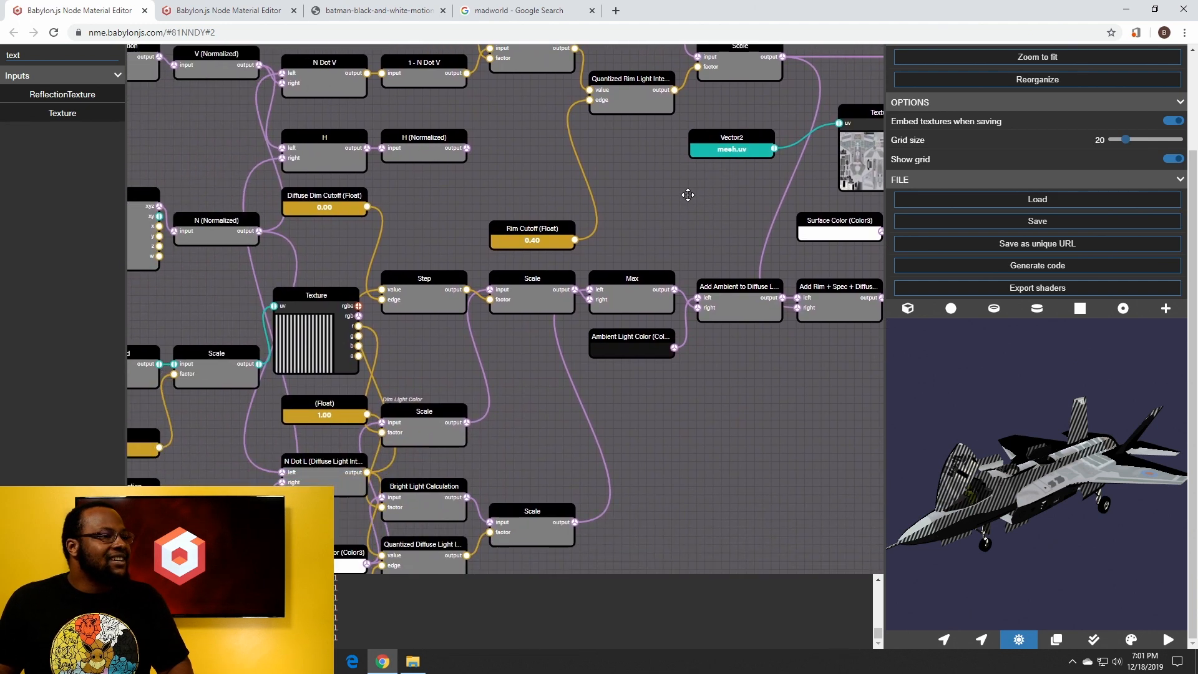
# Replace the striped dither texture's image with DotDitherTexture.png and inspect the dot pattern on the jet in the preview
pyautogui.click(330, 325)
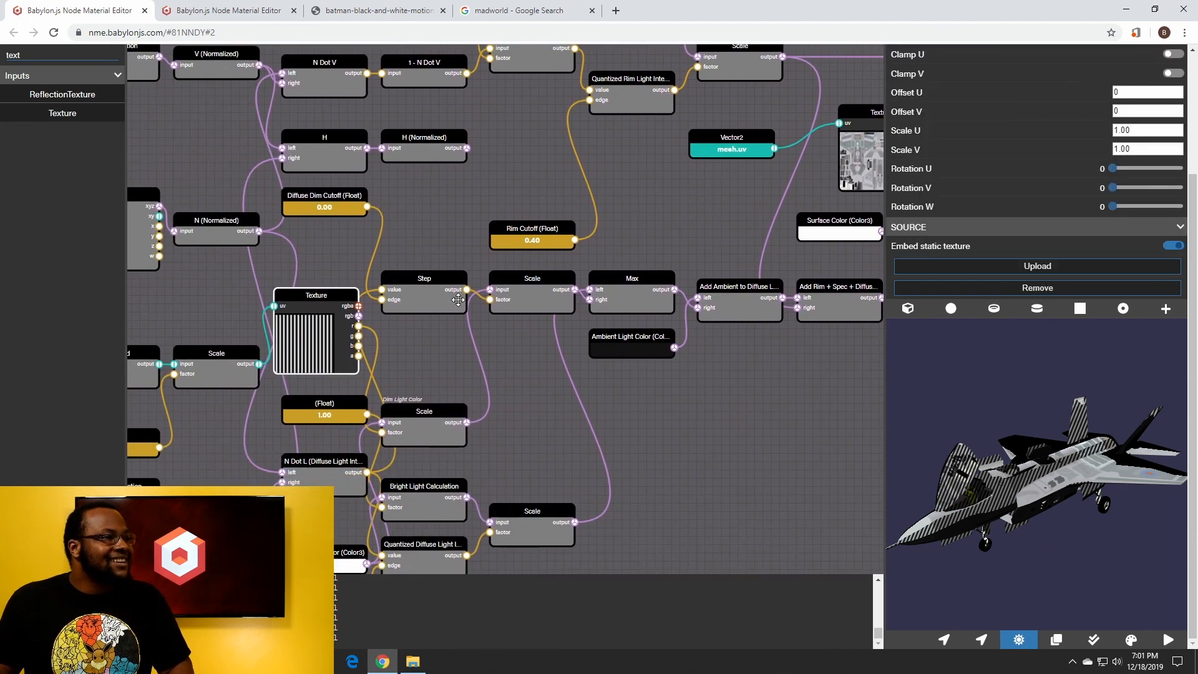
pyautogui.click(1038, 267)
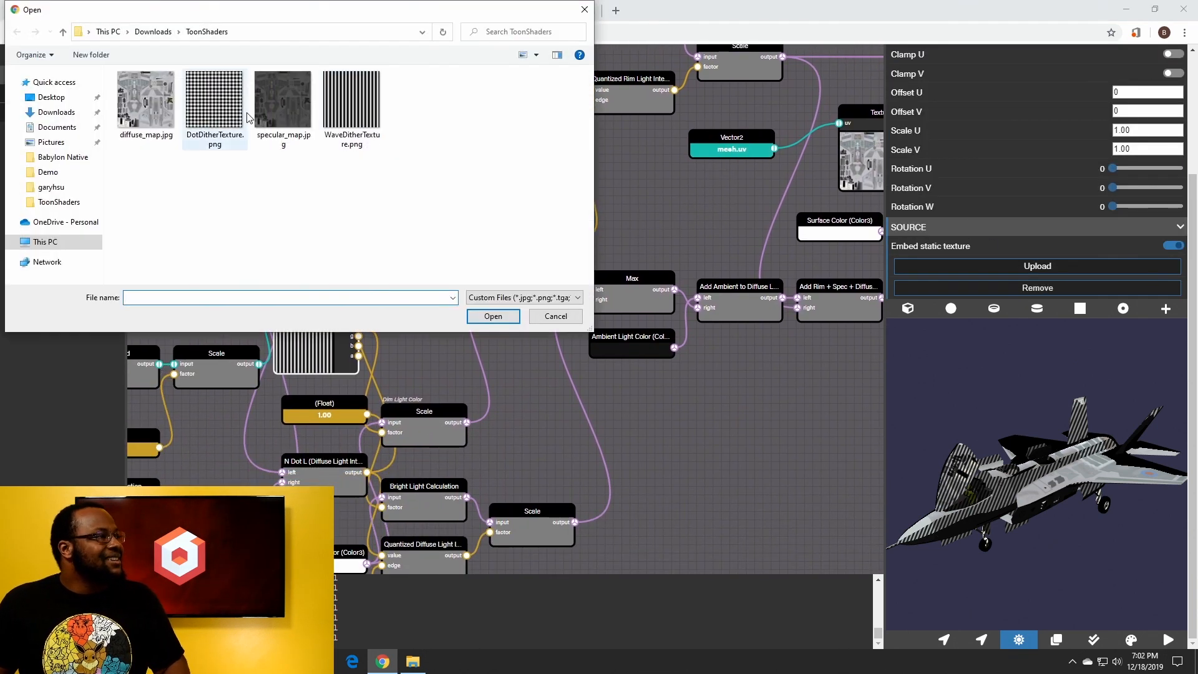
pyautogui.click(215, 106)
pyautogui.doubleClick(214, 106)
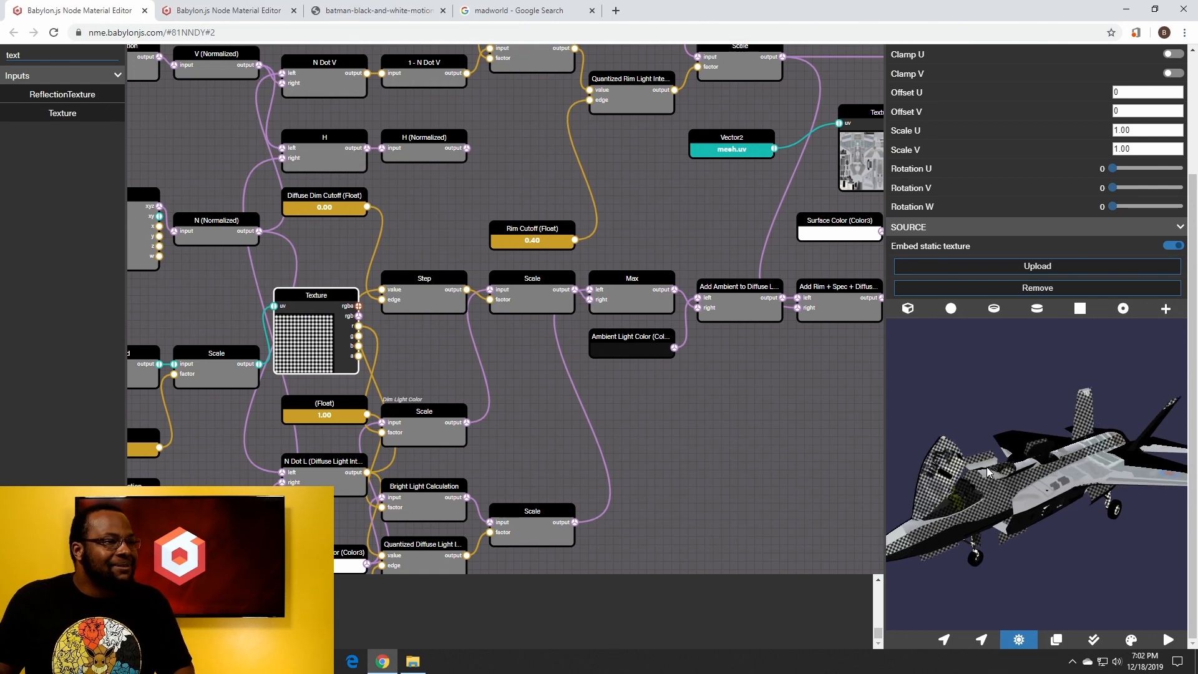
pyautogui.moveTo(1014, 478); pyautogui.dragTo(988, 495)
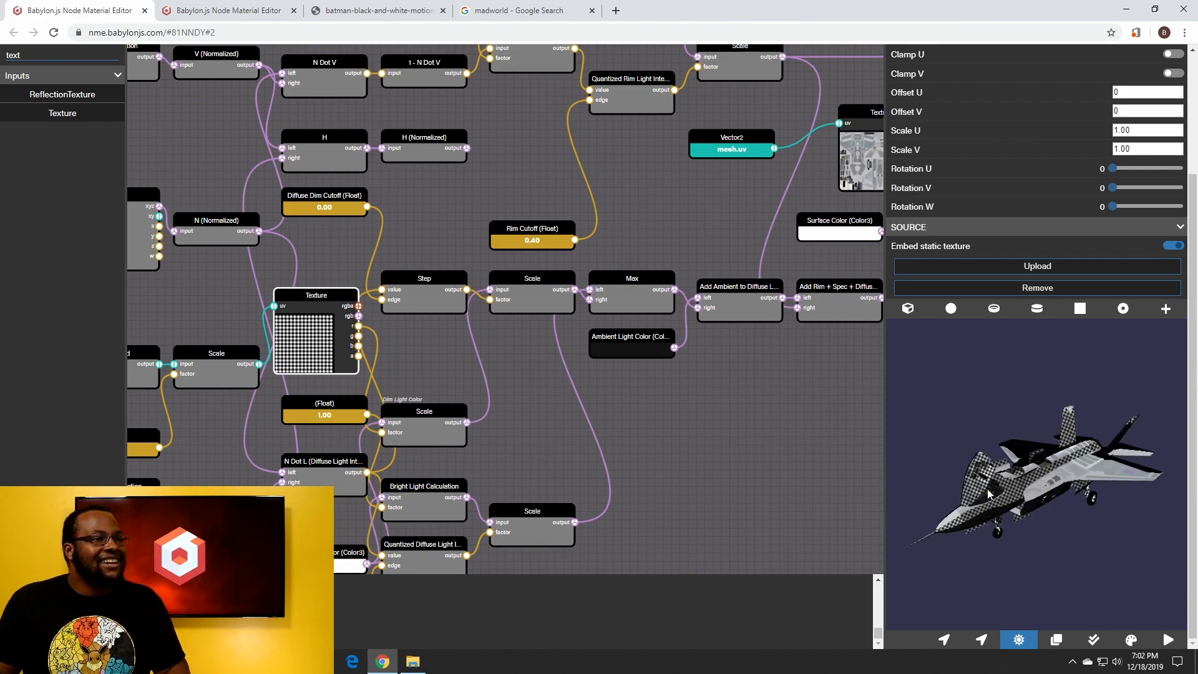